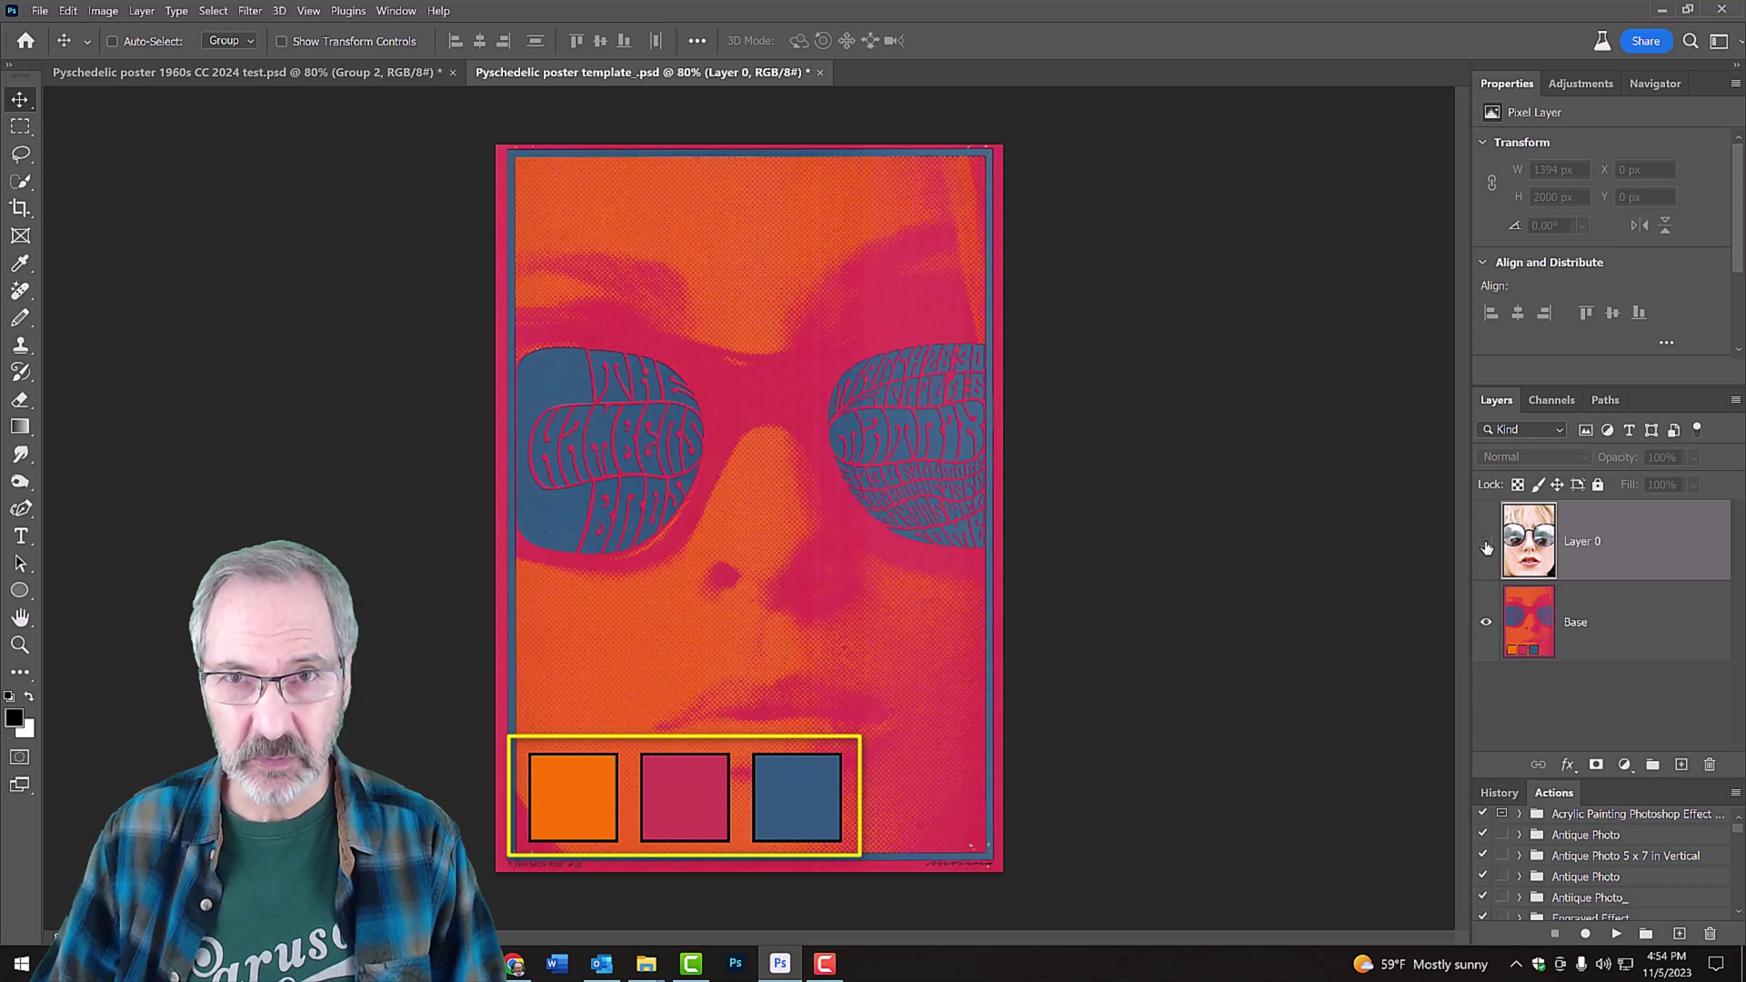
Toggle Layer 0's visibility to compare the sunglasses photo with the Base poster
left_click(1488, 548)
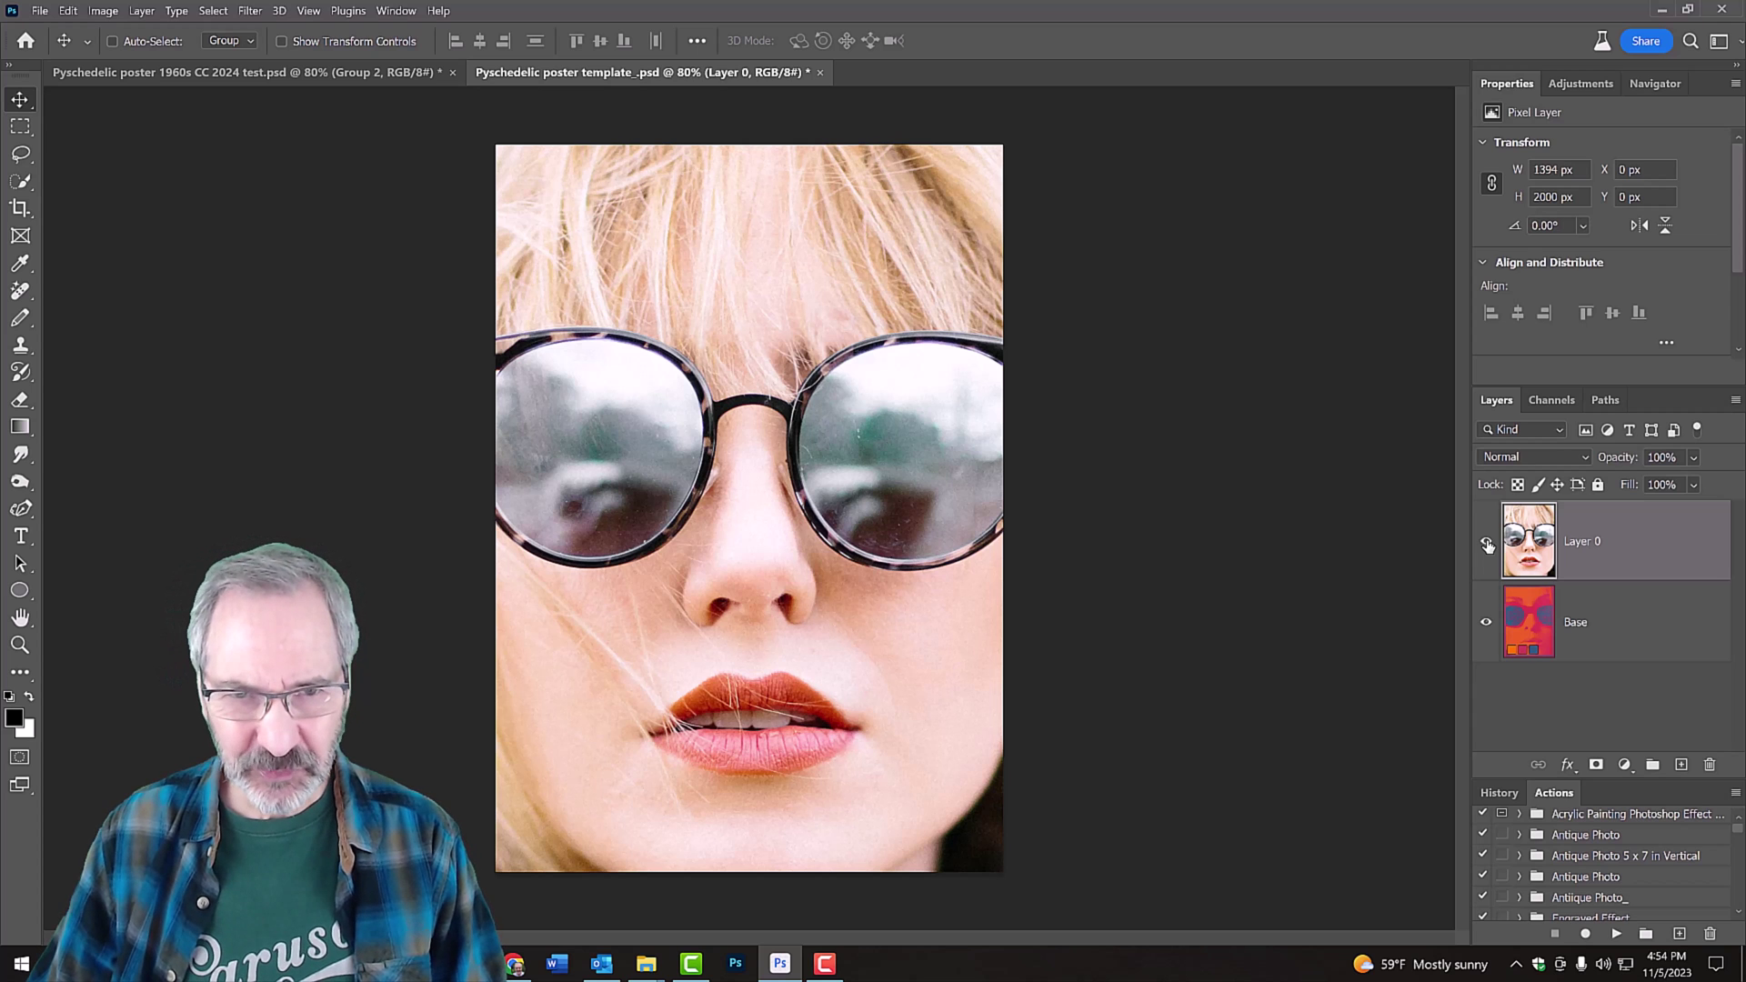
left_click(1487, 546)
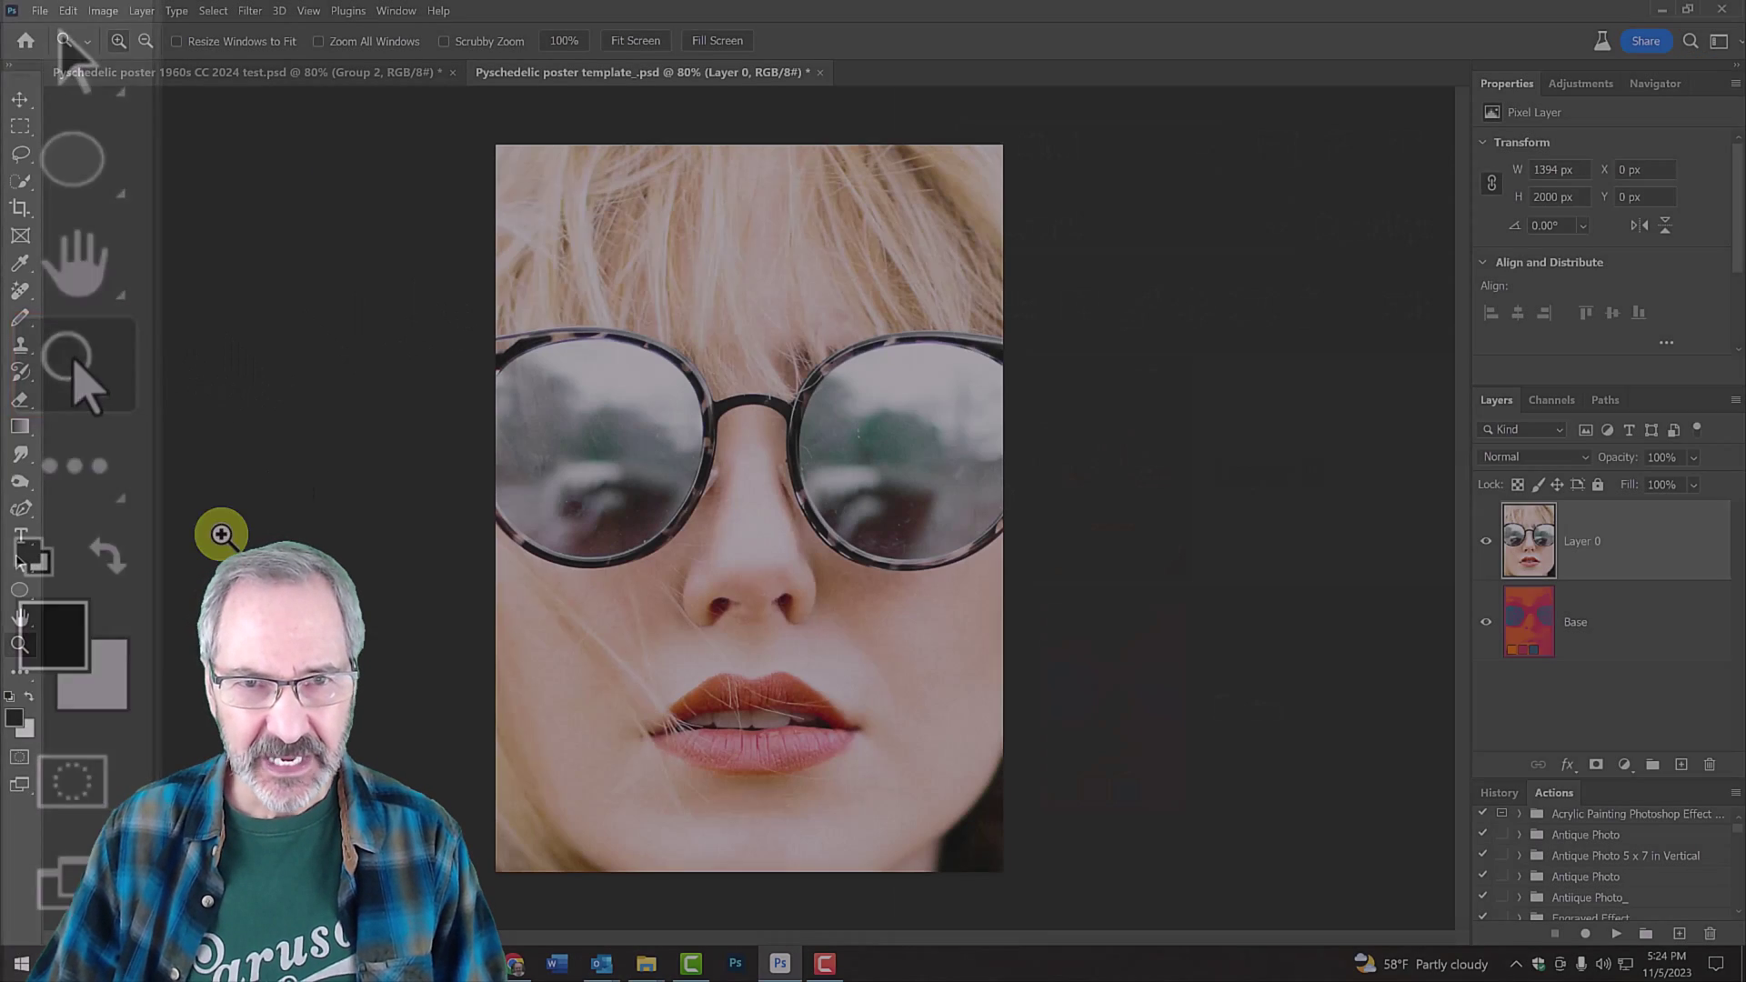
Zoom in on the sunglasses and set the Quick Selection Tool brush to 10 px
mouse_move(495, 249)
left_mouse_down()
mouse_move(1011, 554)
mouse_move(1033, 613)
left_mouse_up()
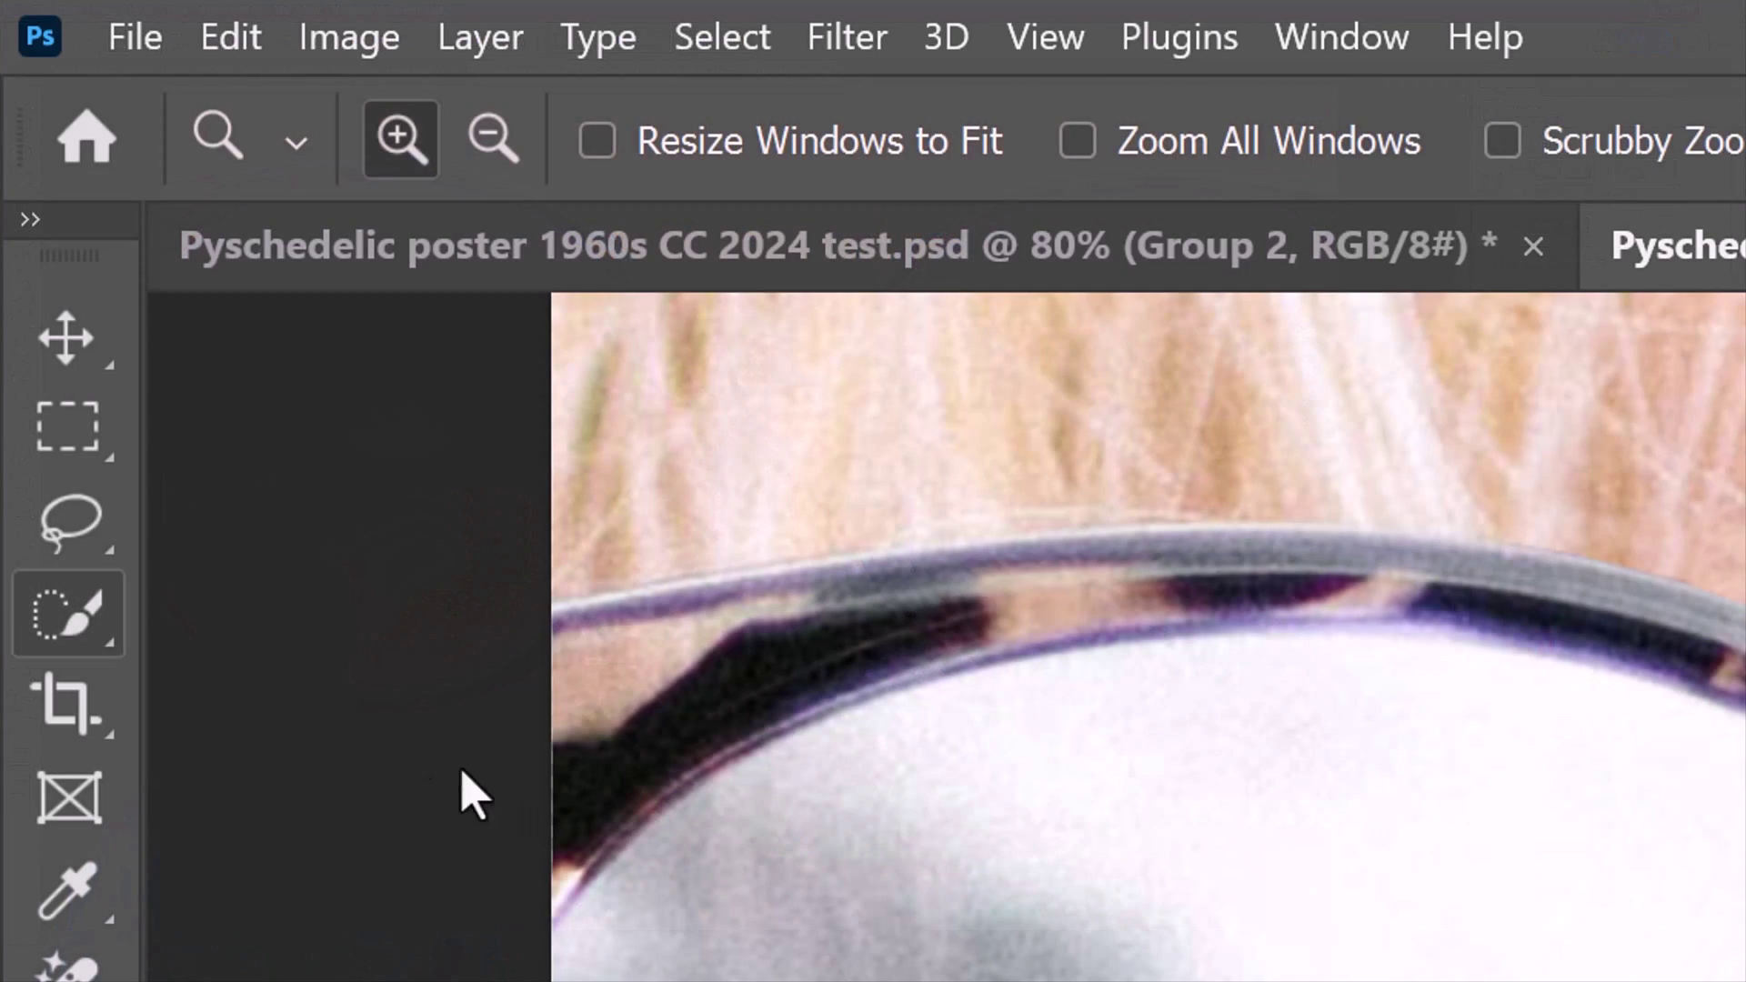
left_click(75, 617)
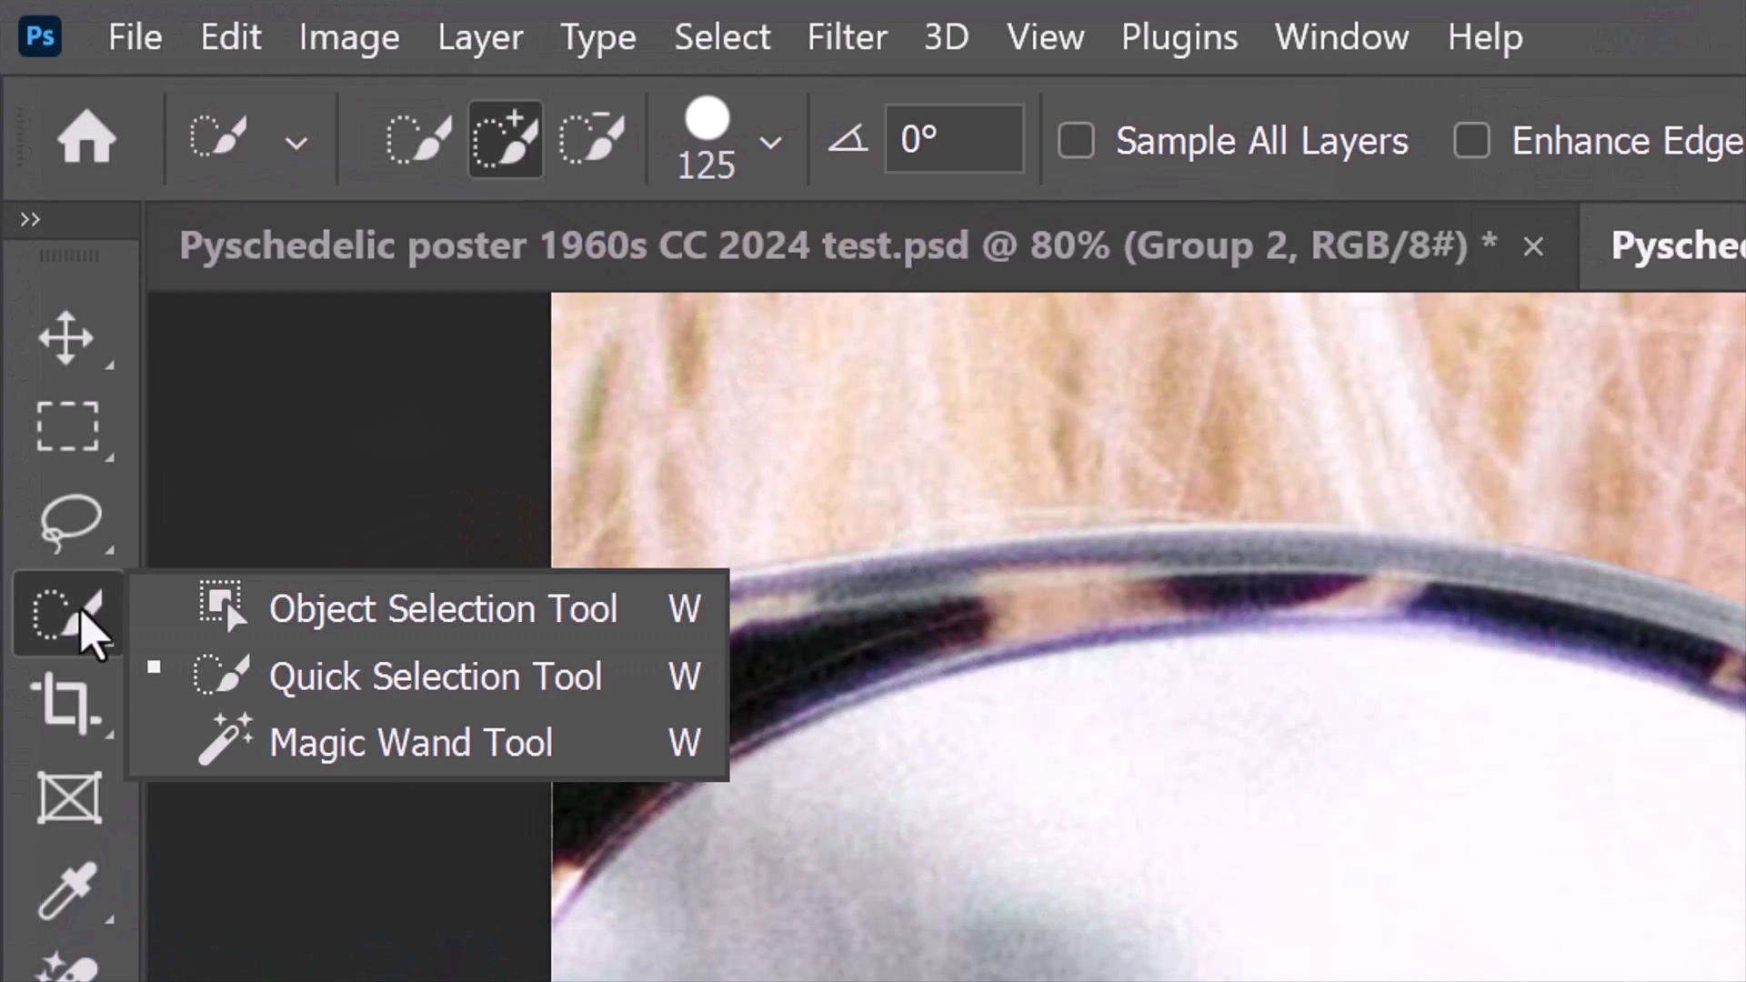
left_click(386, 672)
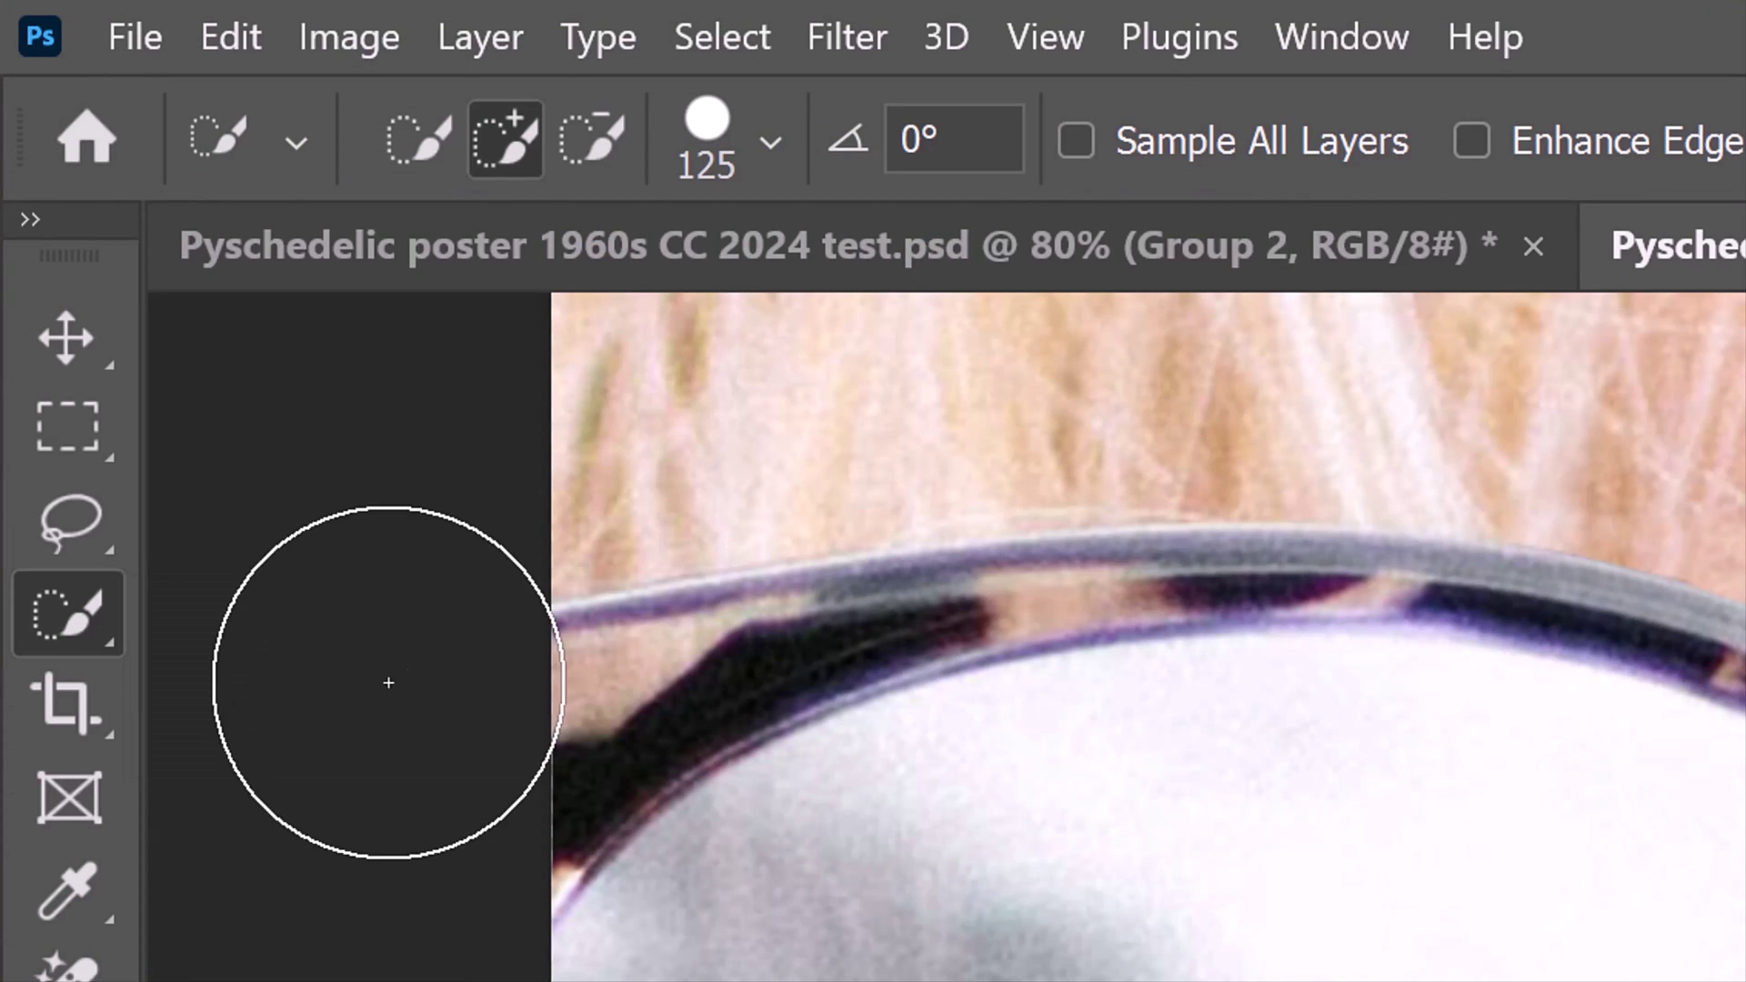
left_click(771, 141)
double_click(928, 252)
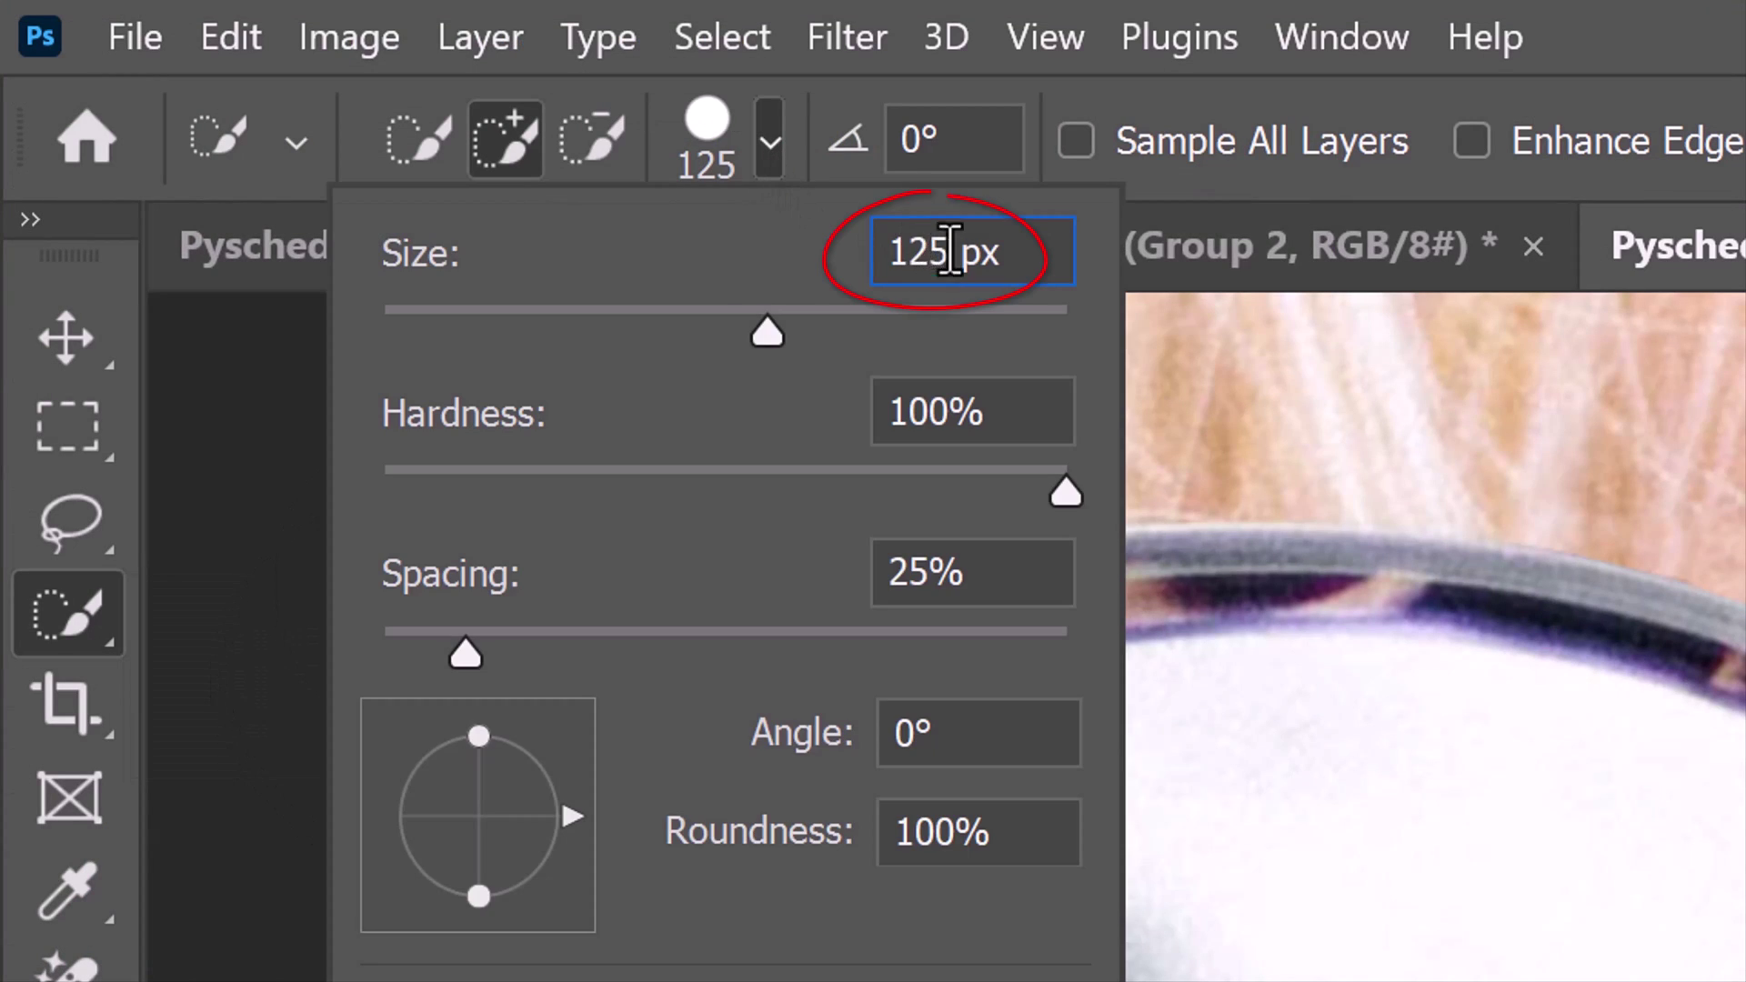
type("10")
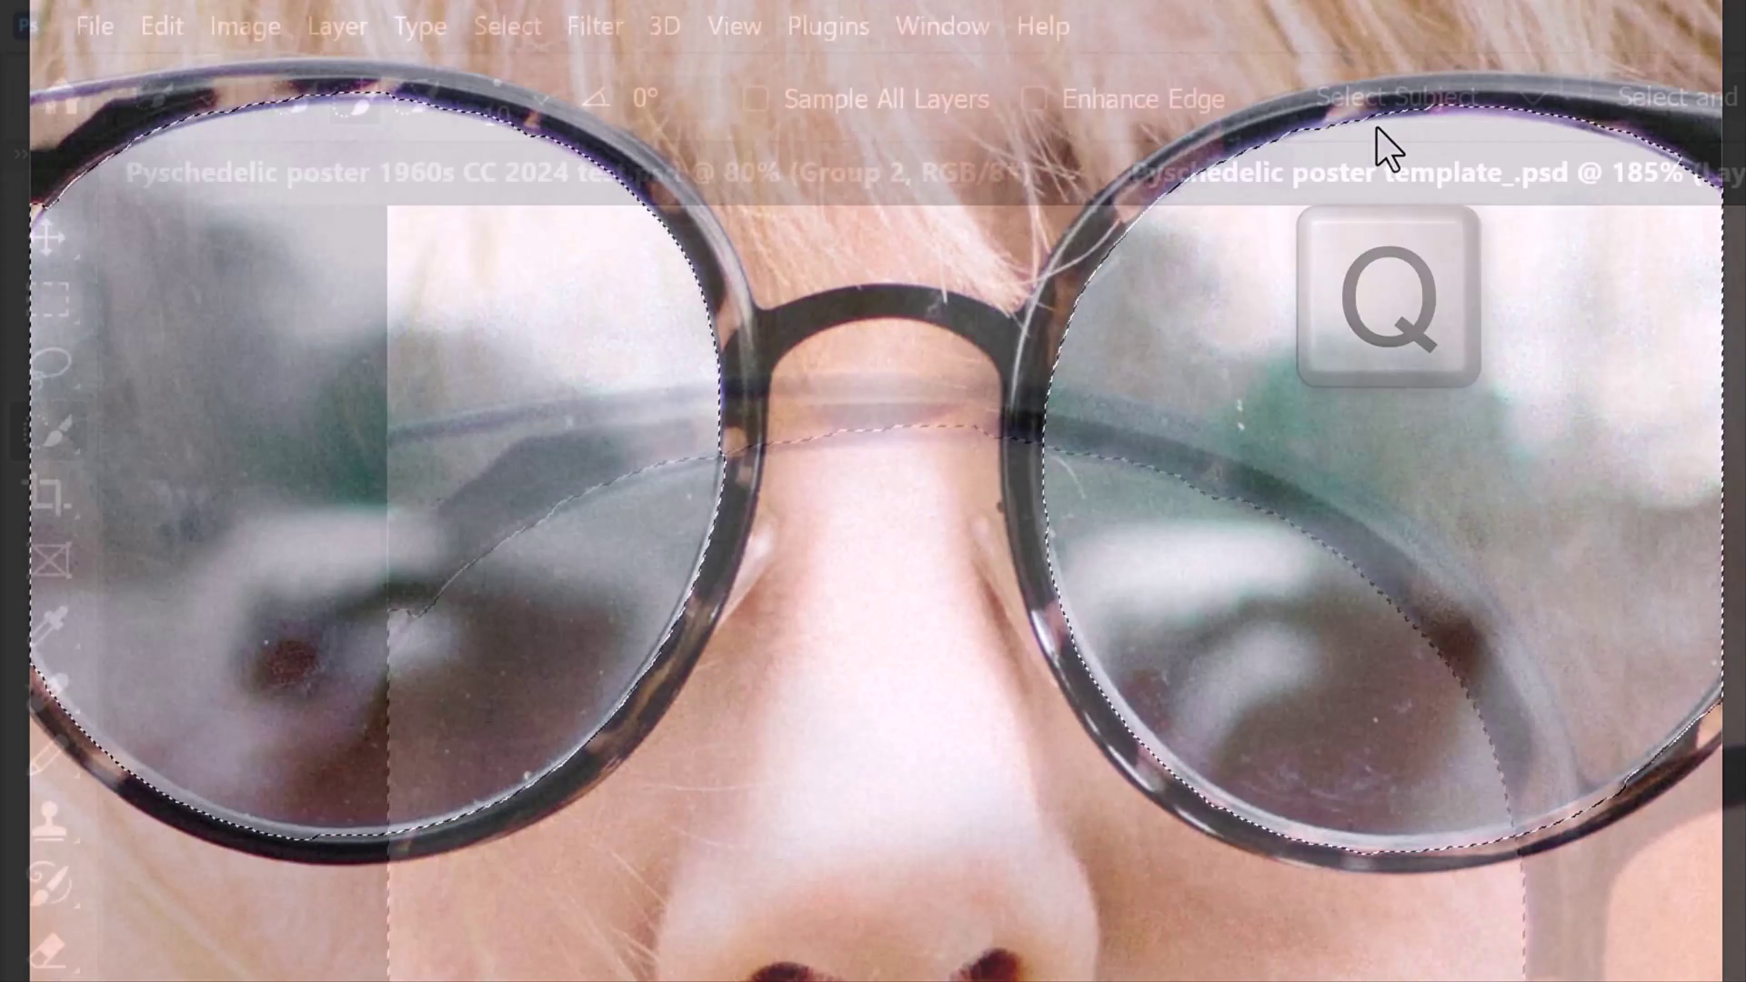
Smooth the lens selection with a radius of 50
left_click(516, 27)
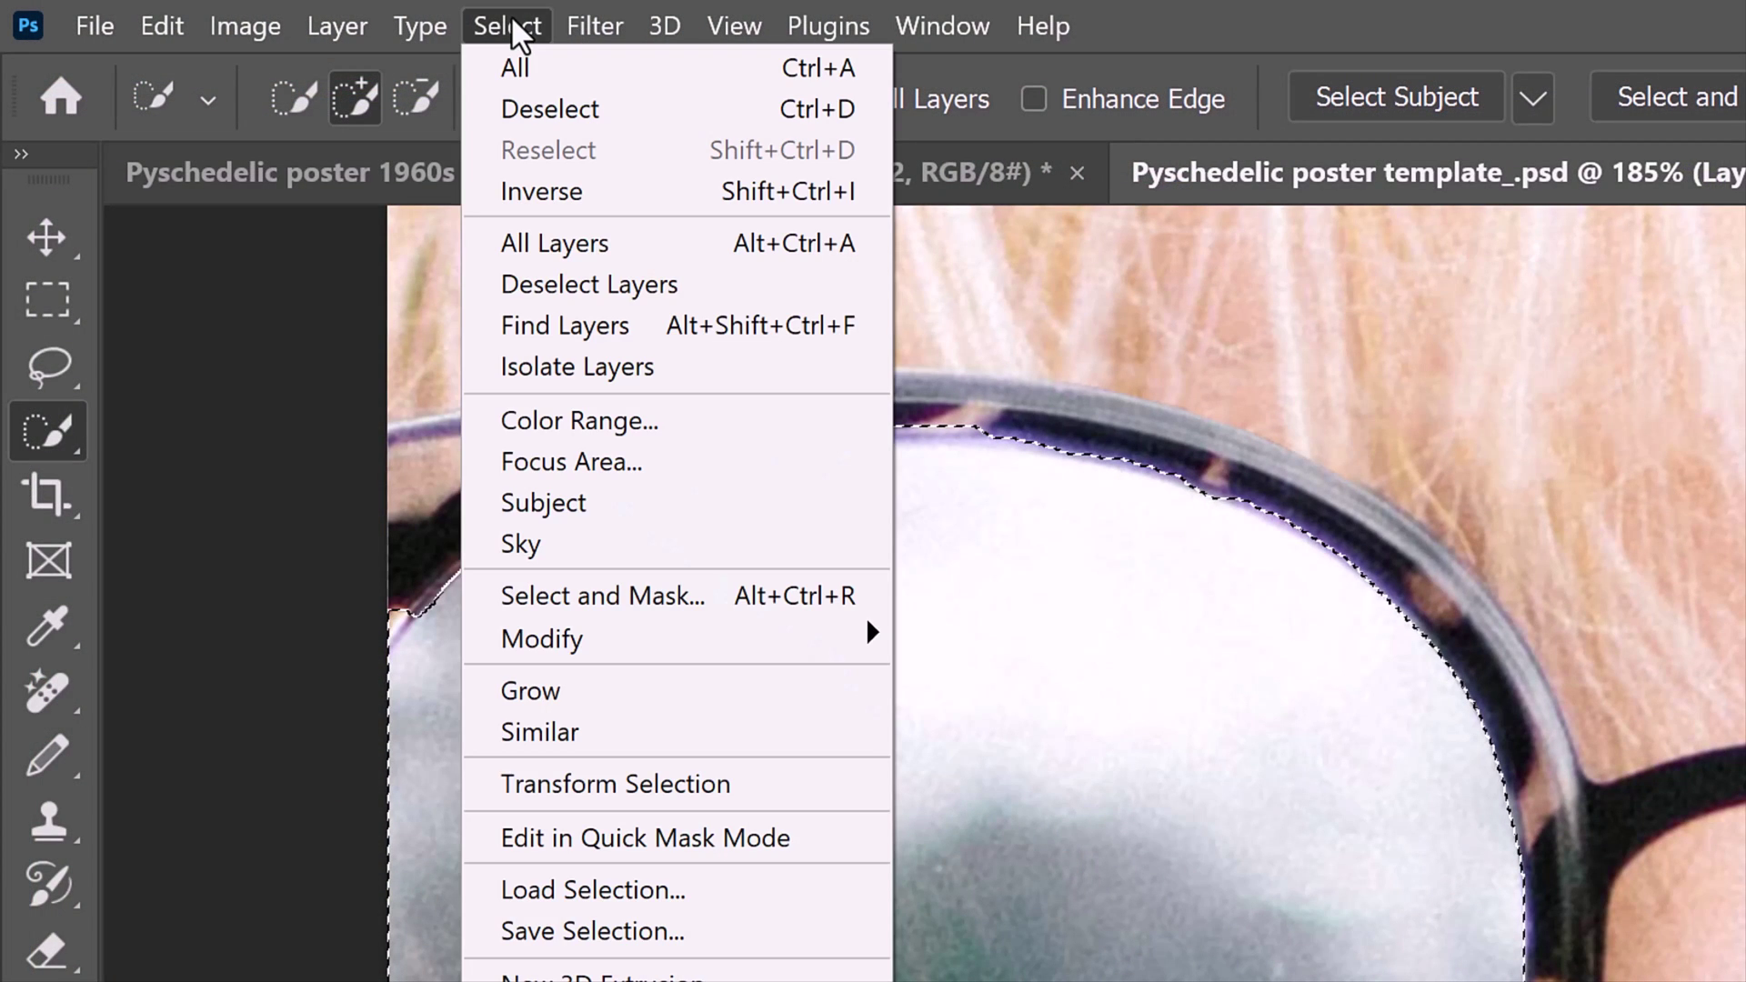
mouse_move(543, 639)
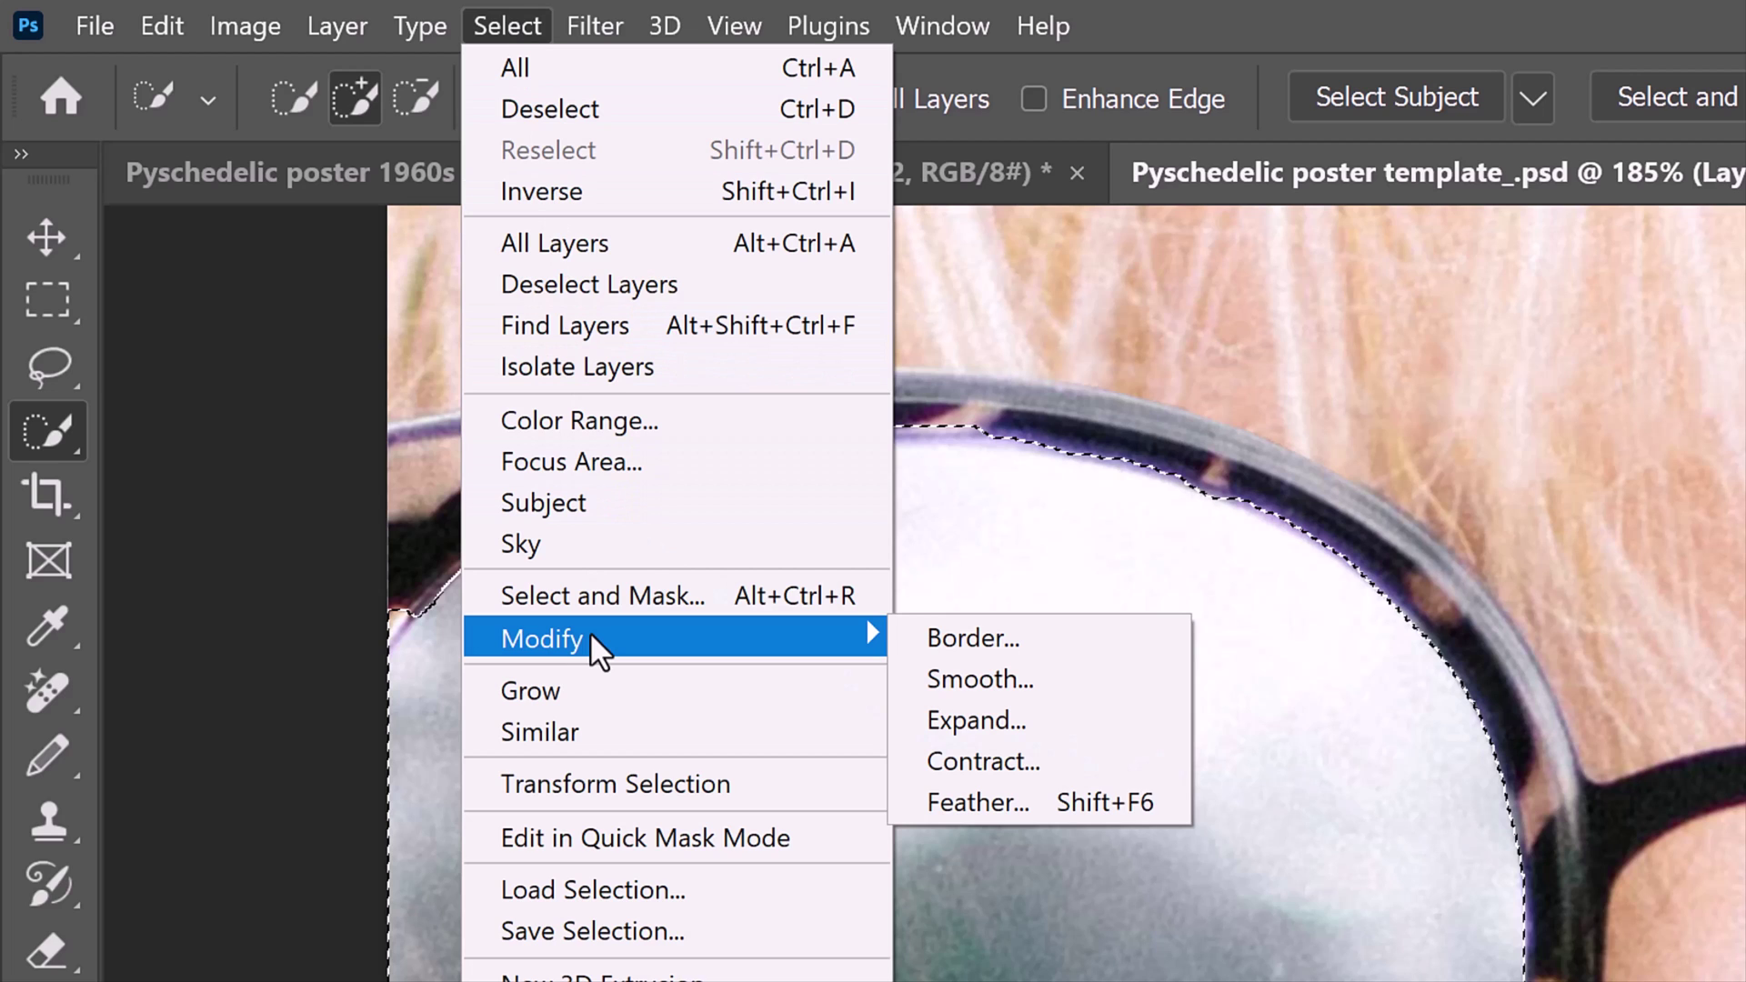
left_click(985, 688)
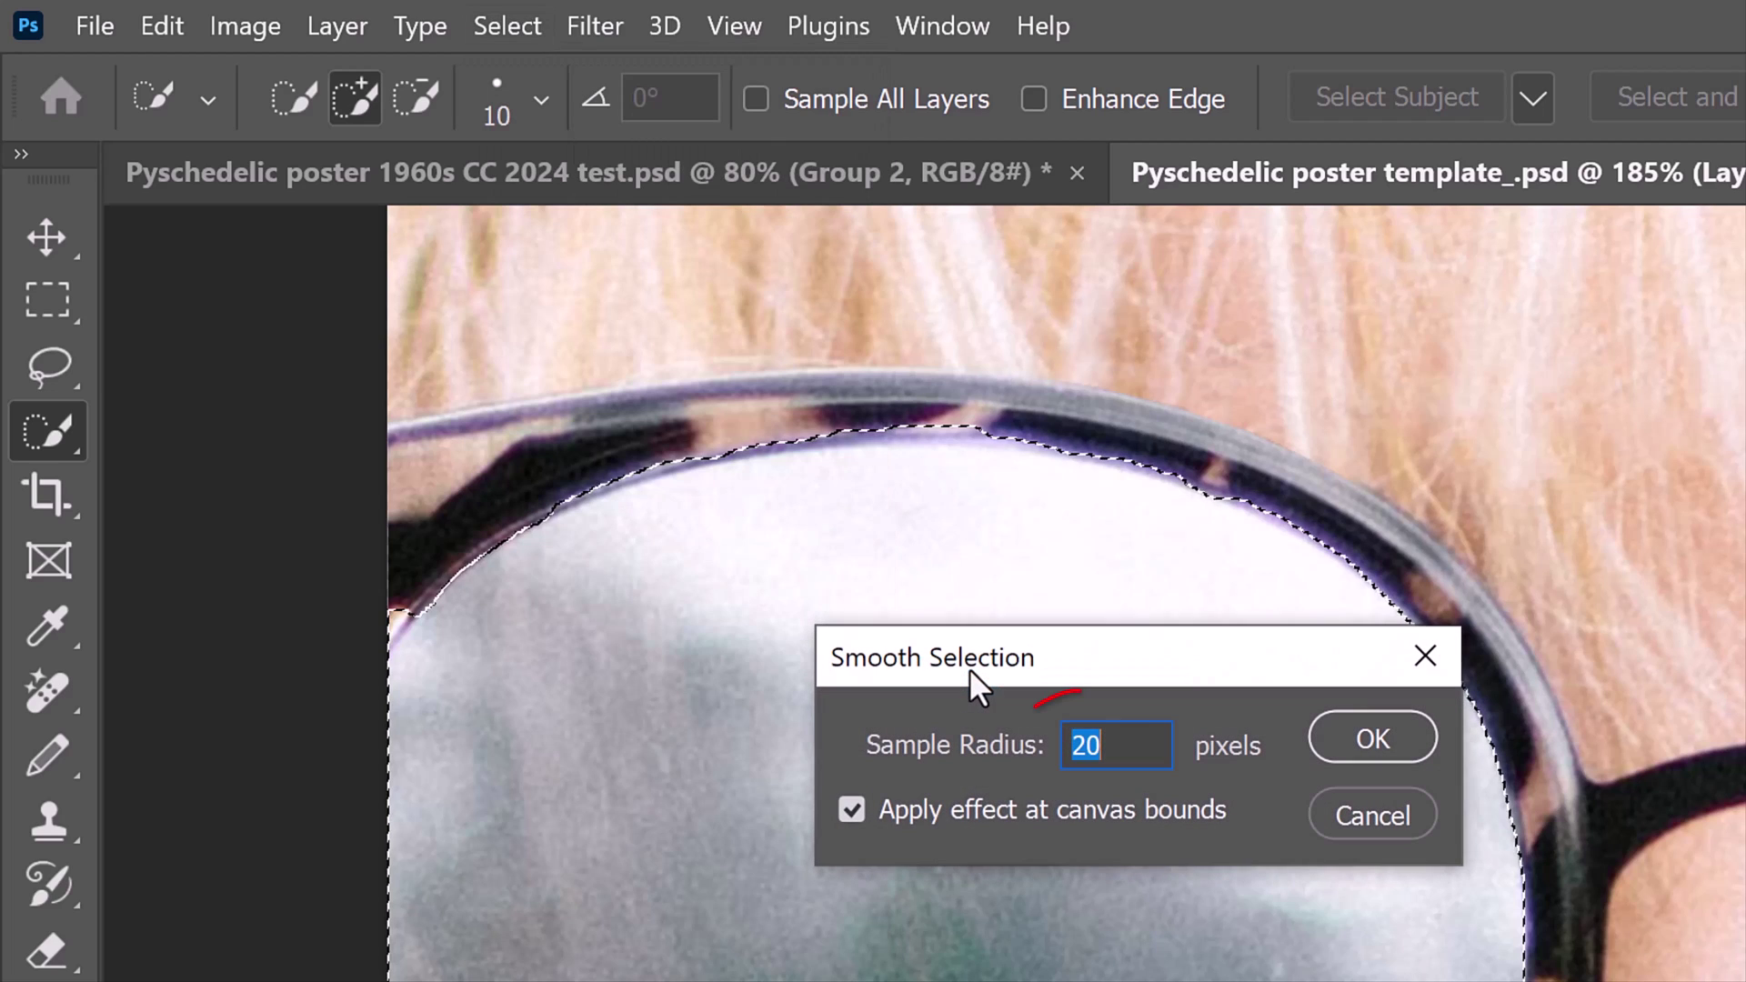
type("50")
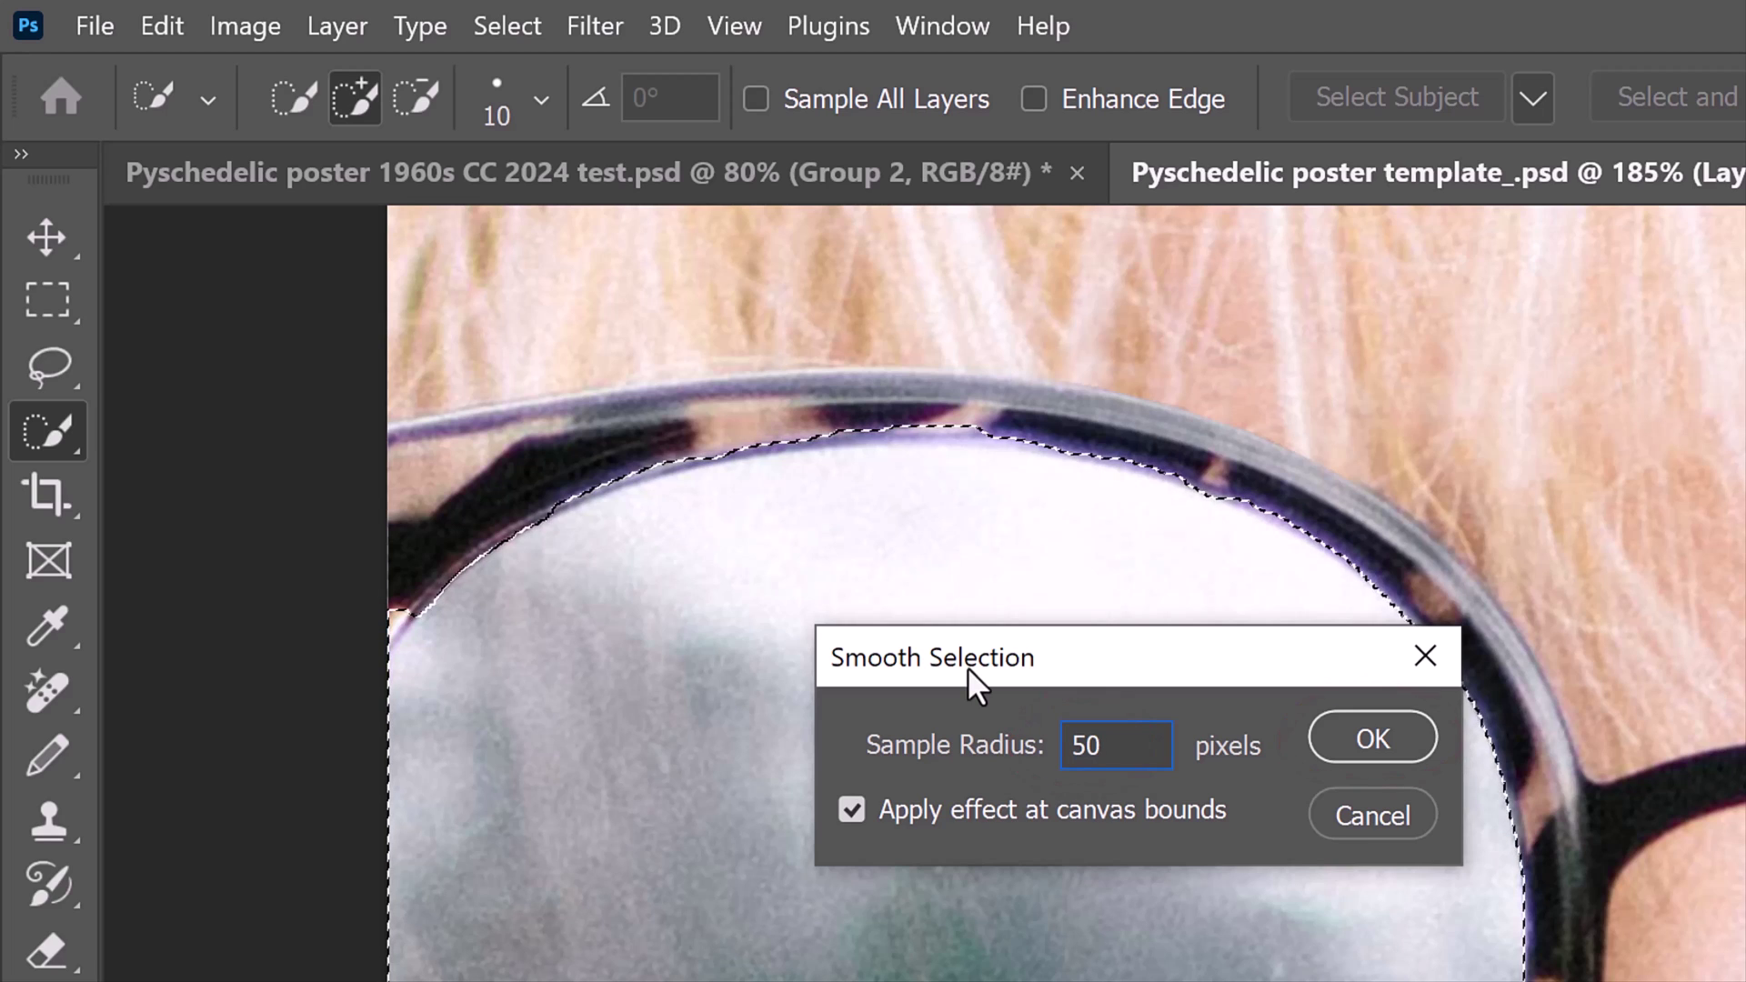
key("Return")
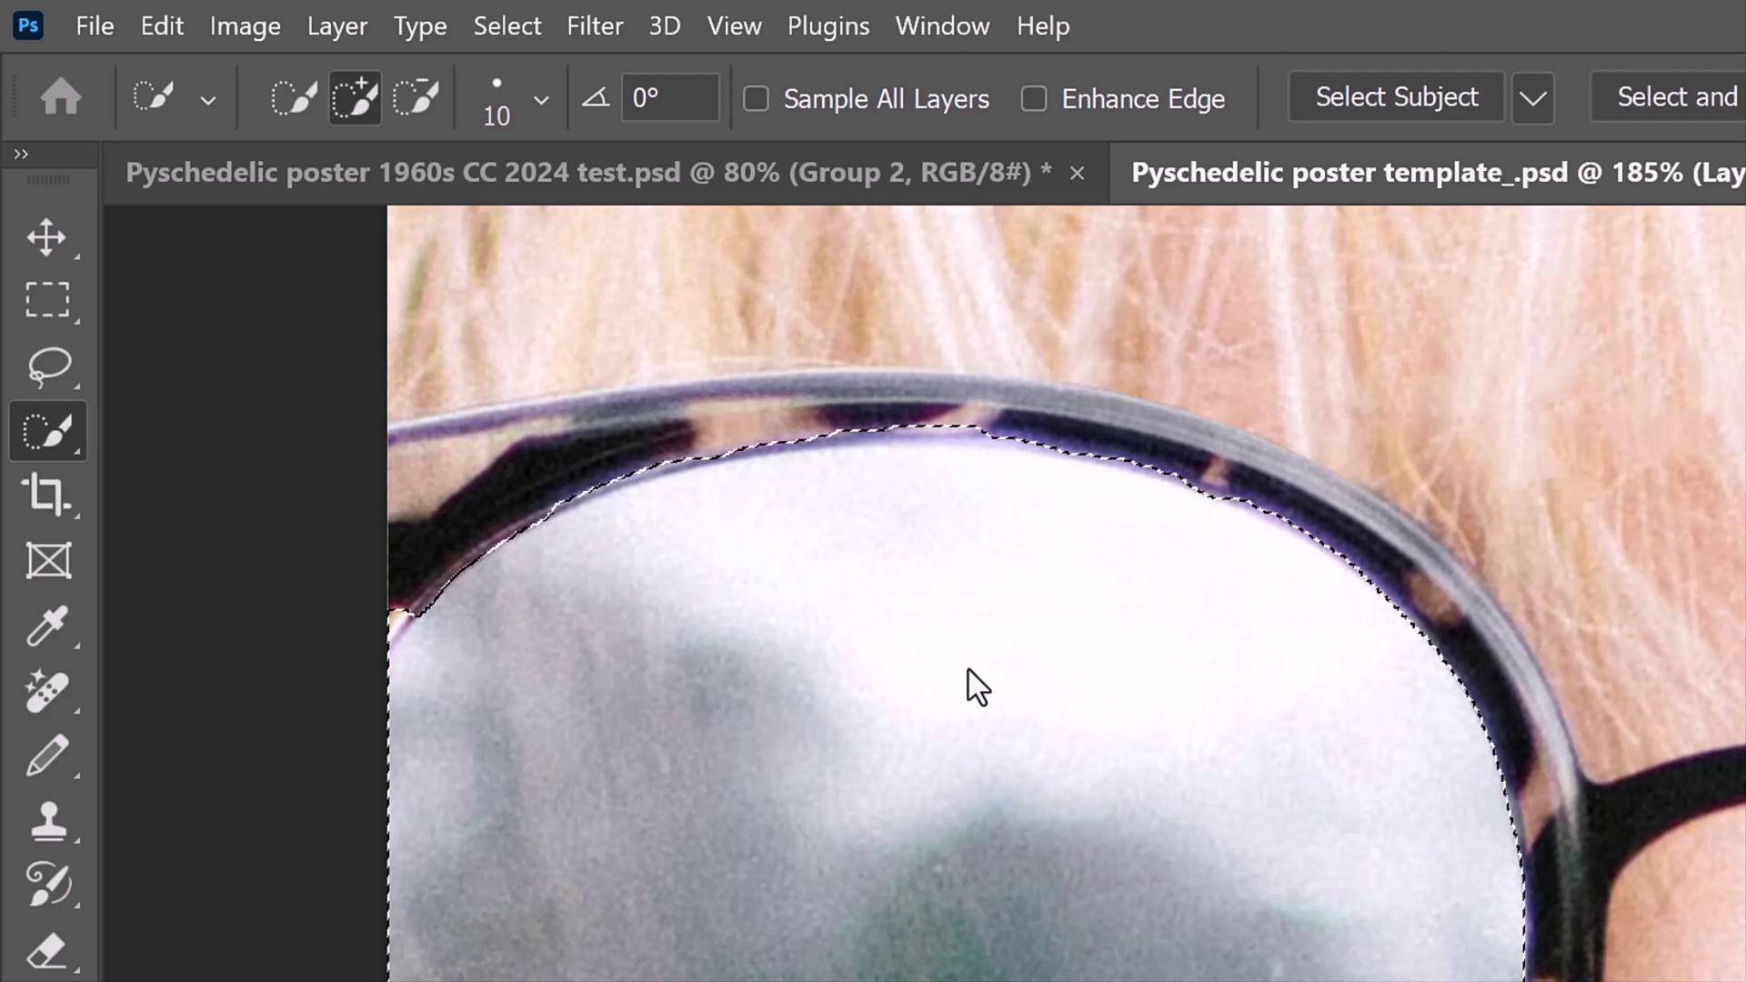
Check the selection in Quick Mask, then start Save Selection to store it
key("q")
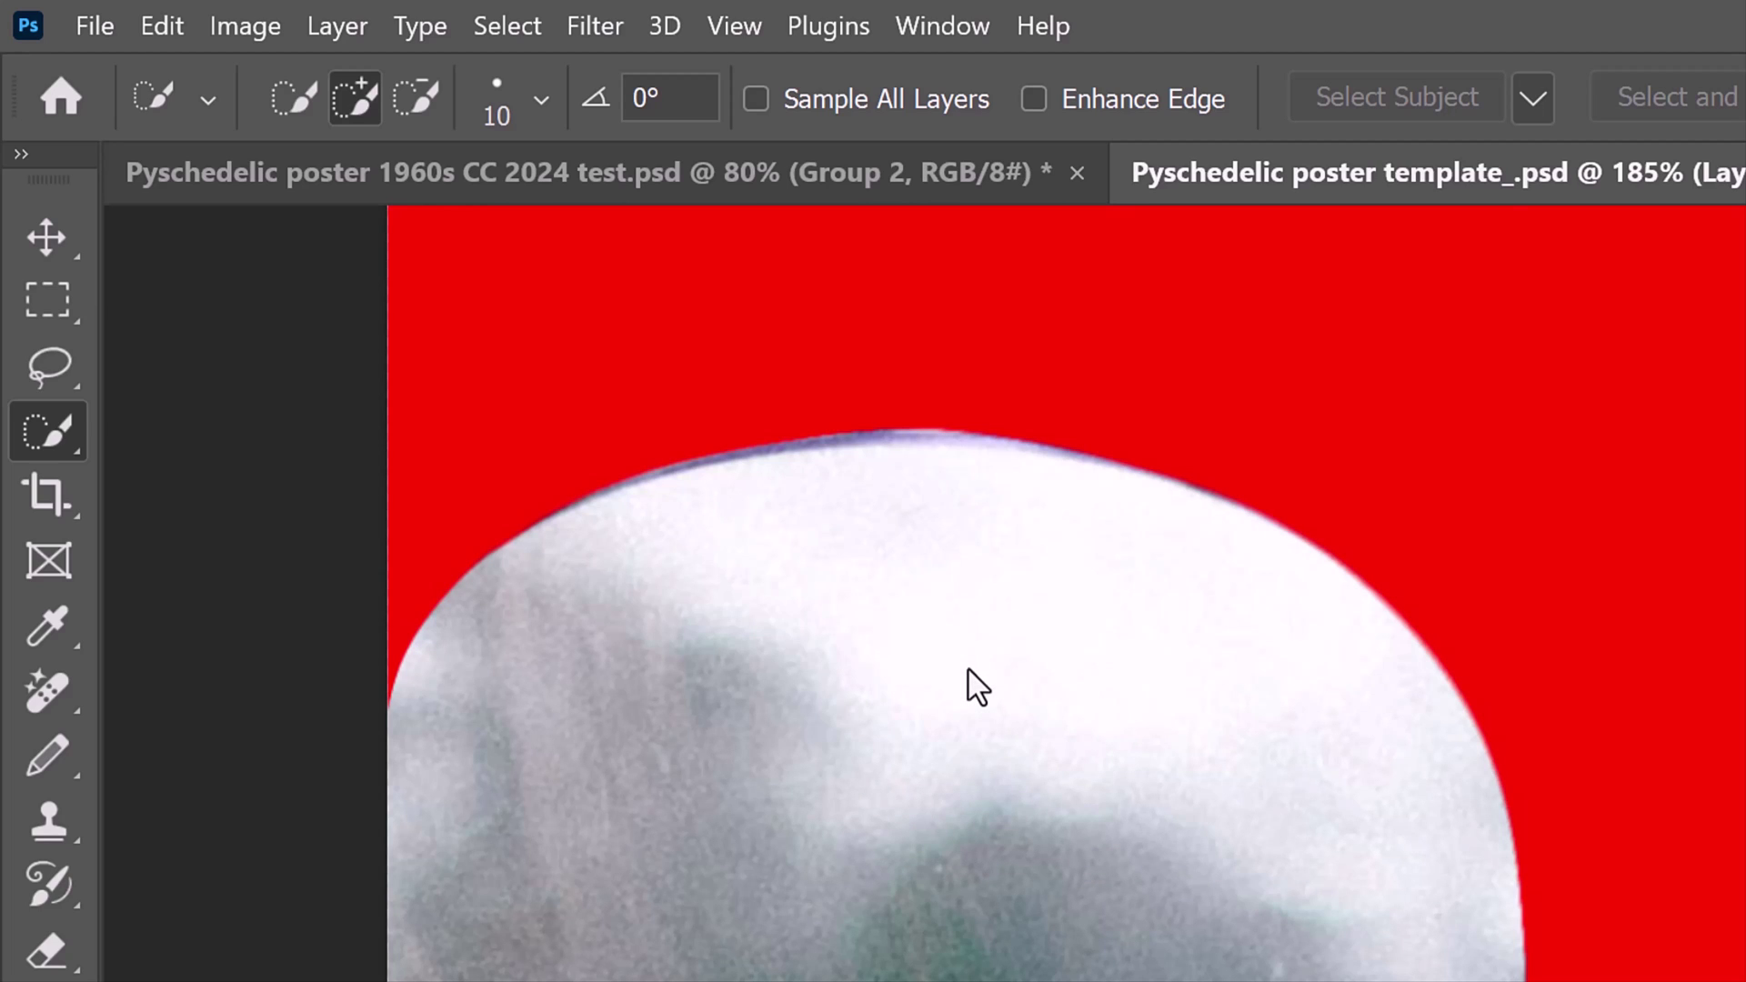
key("q")
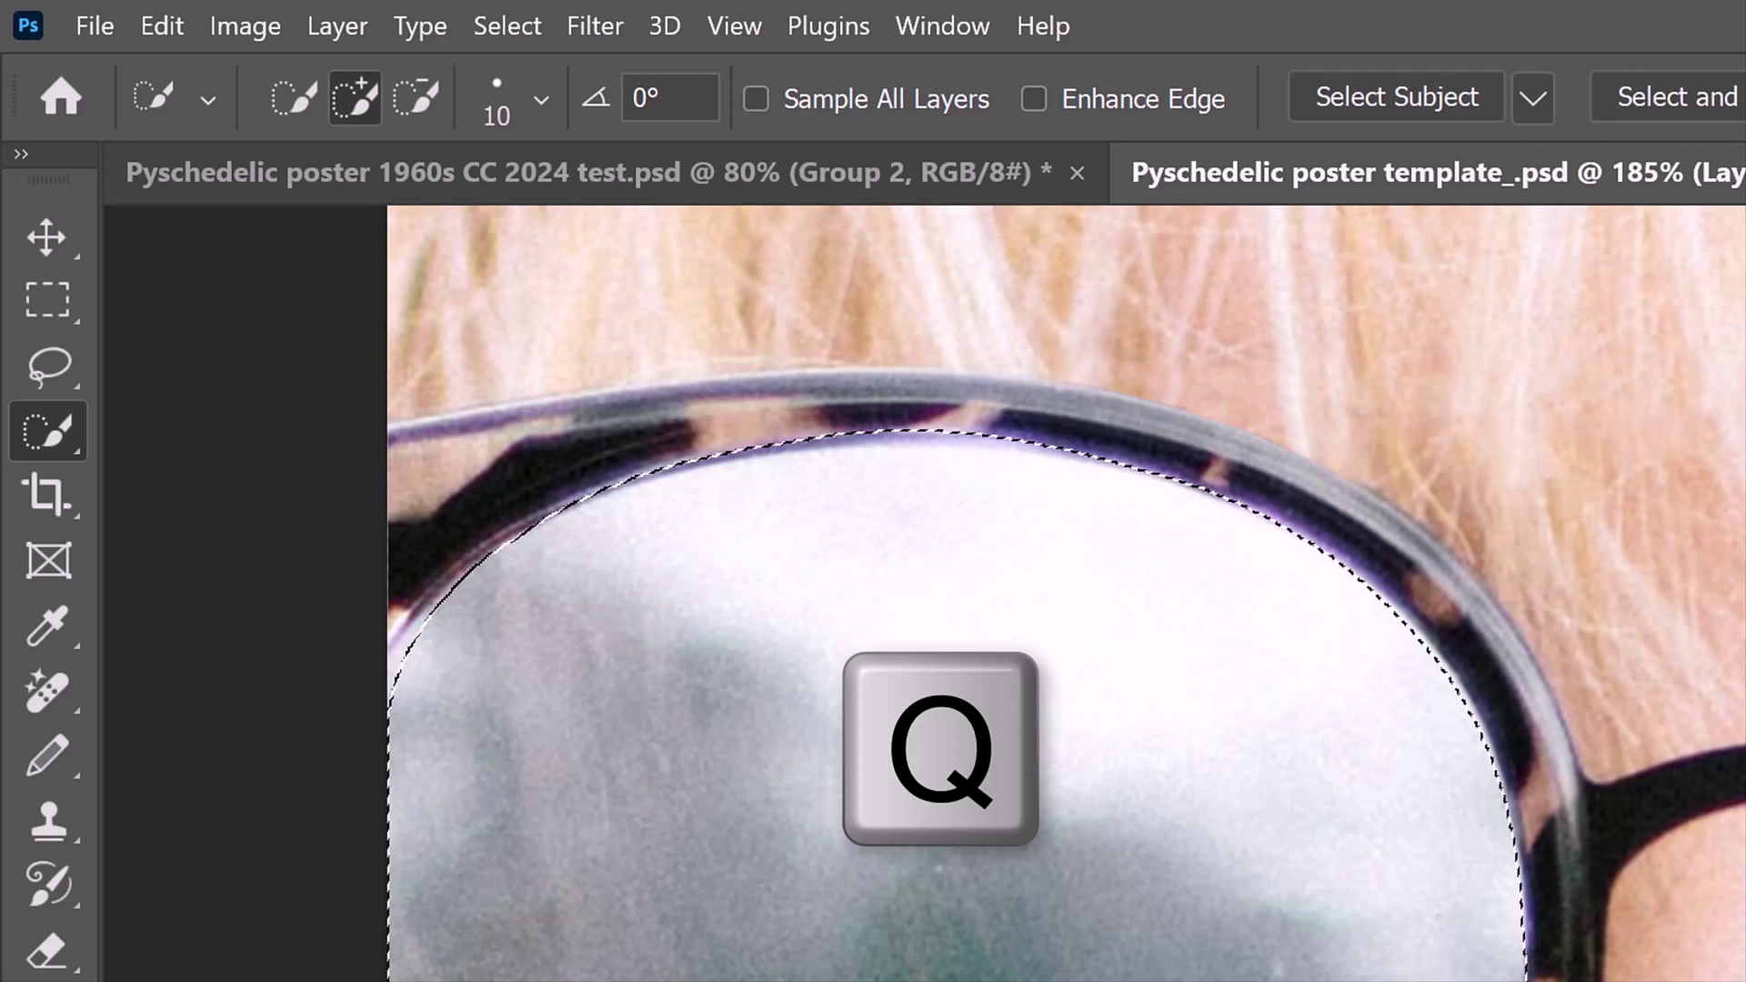
left_click(518, 21)
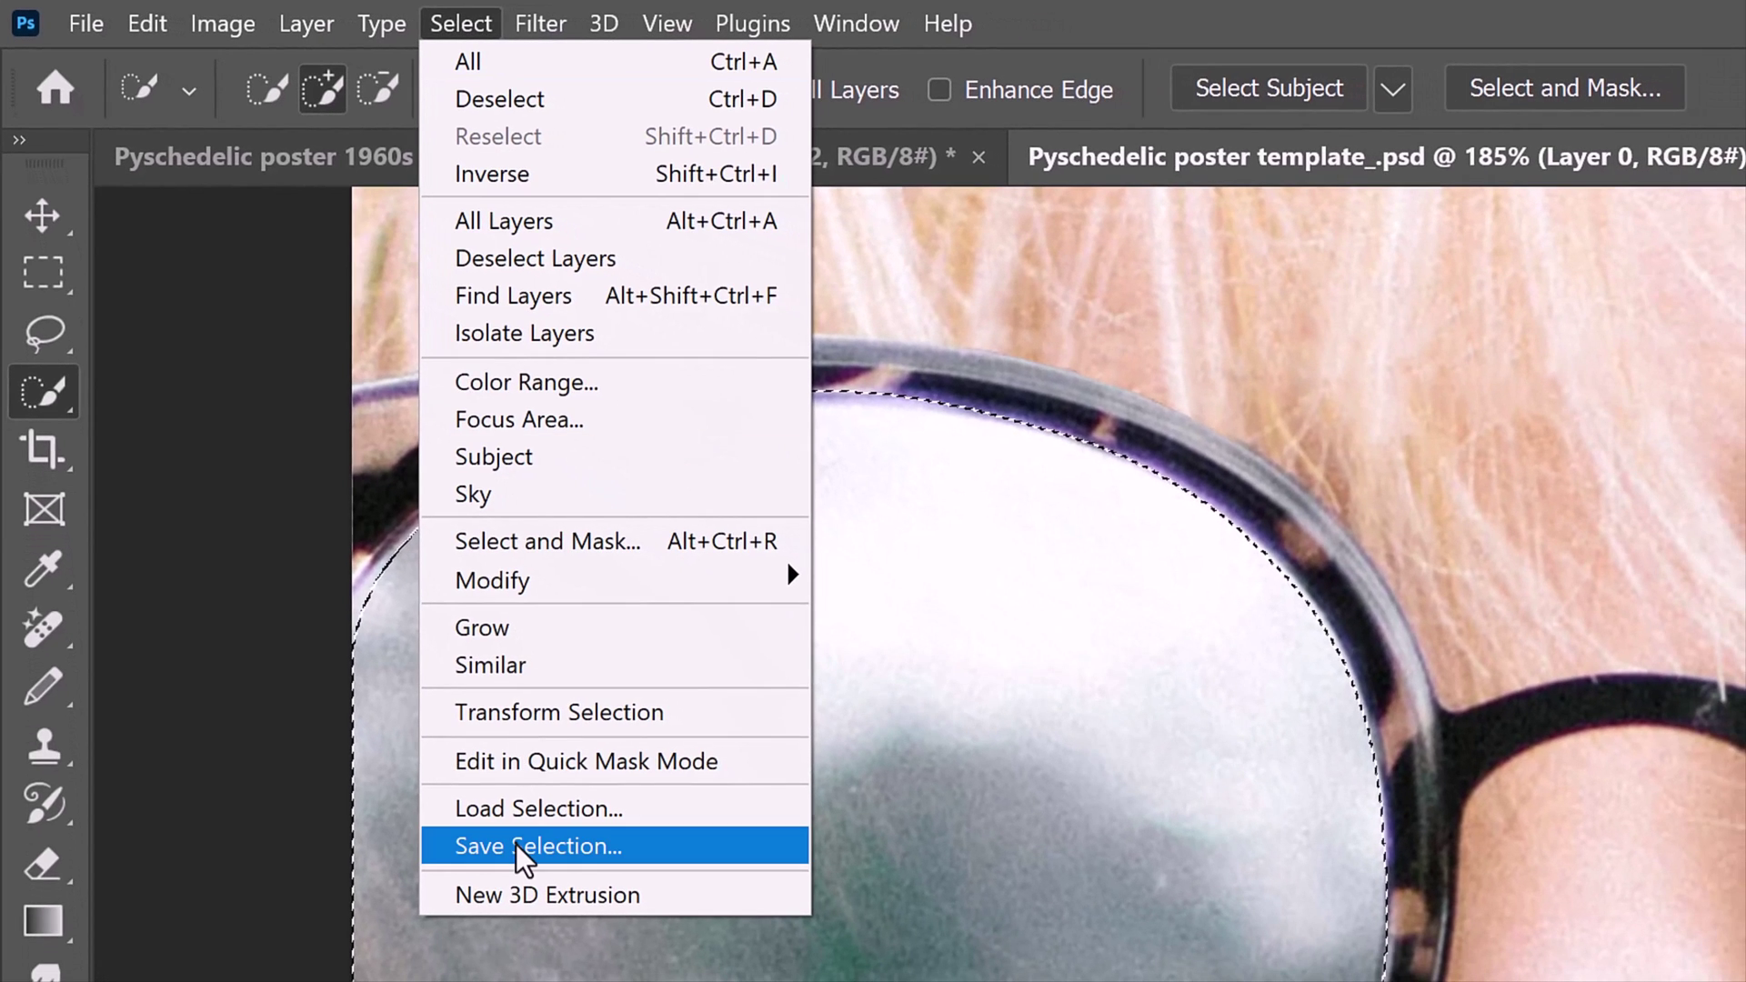
left_click(527, 850)
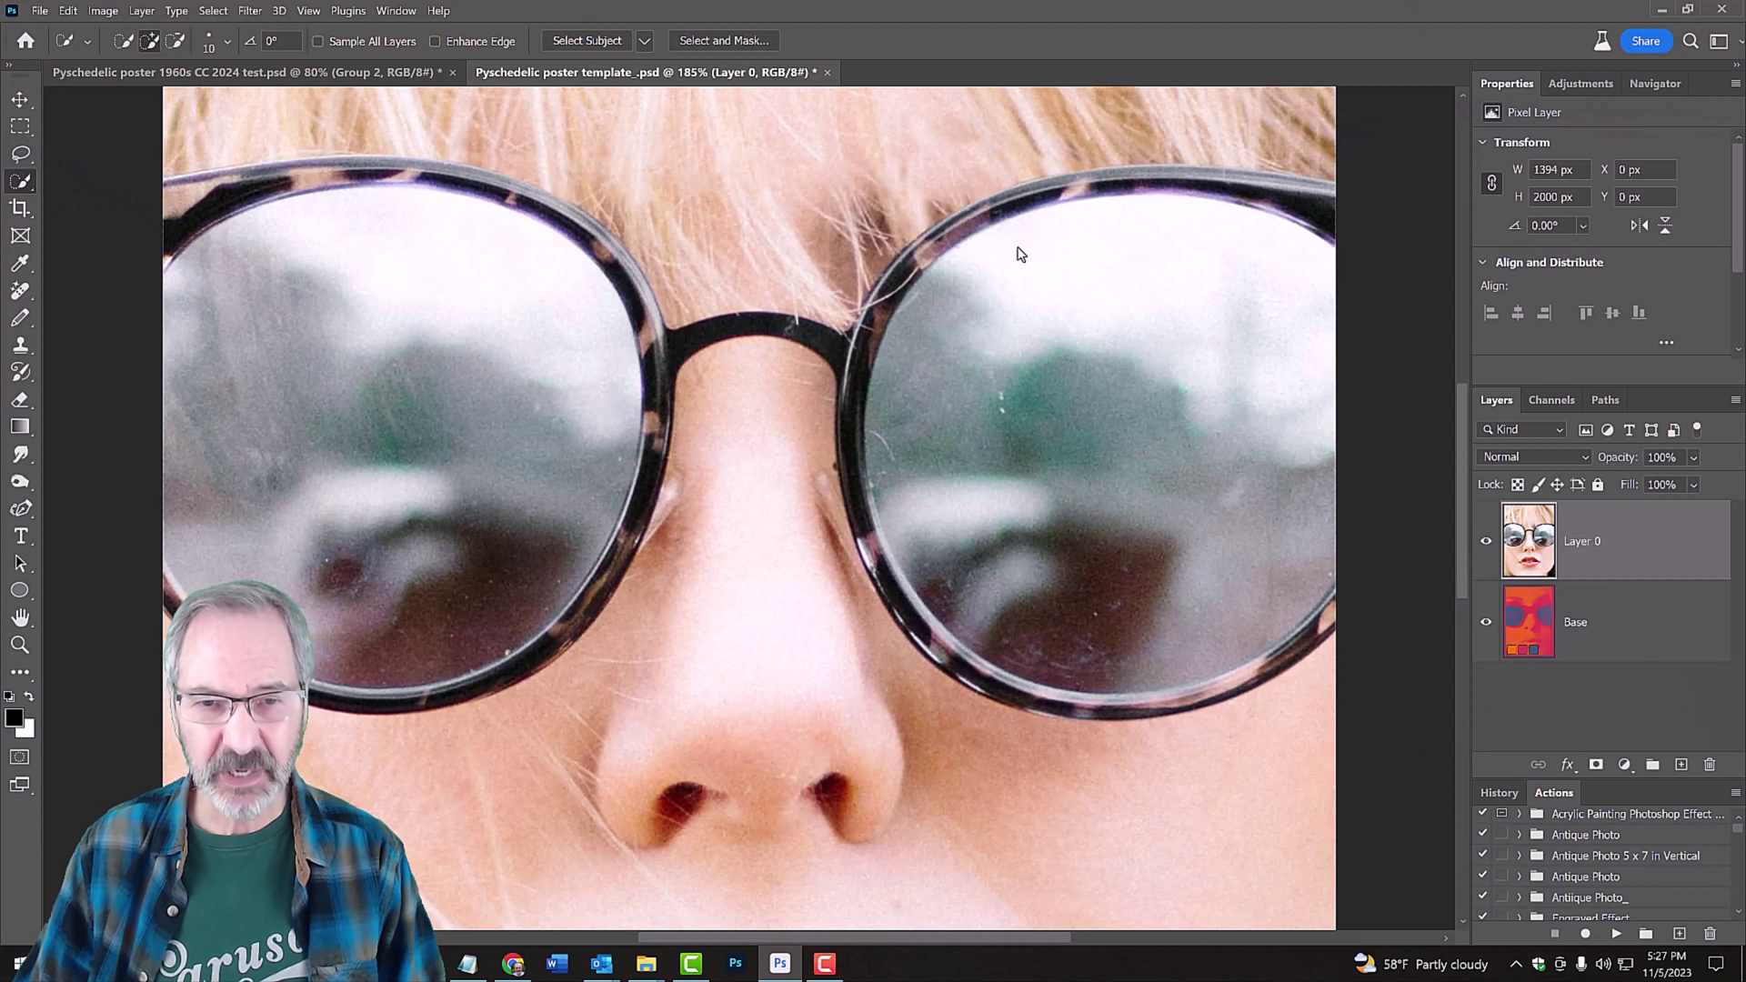
Fit the whole photo on screen and convert Layer 0 to an embedded smart object
key("ctrl+0")
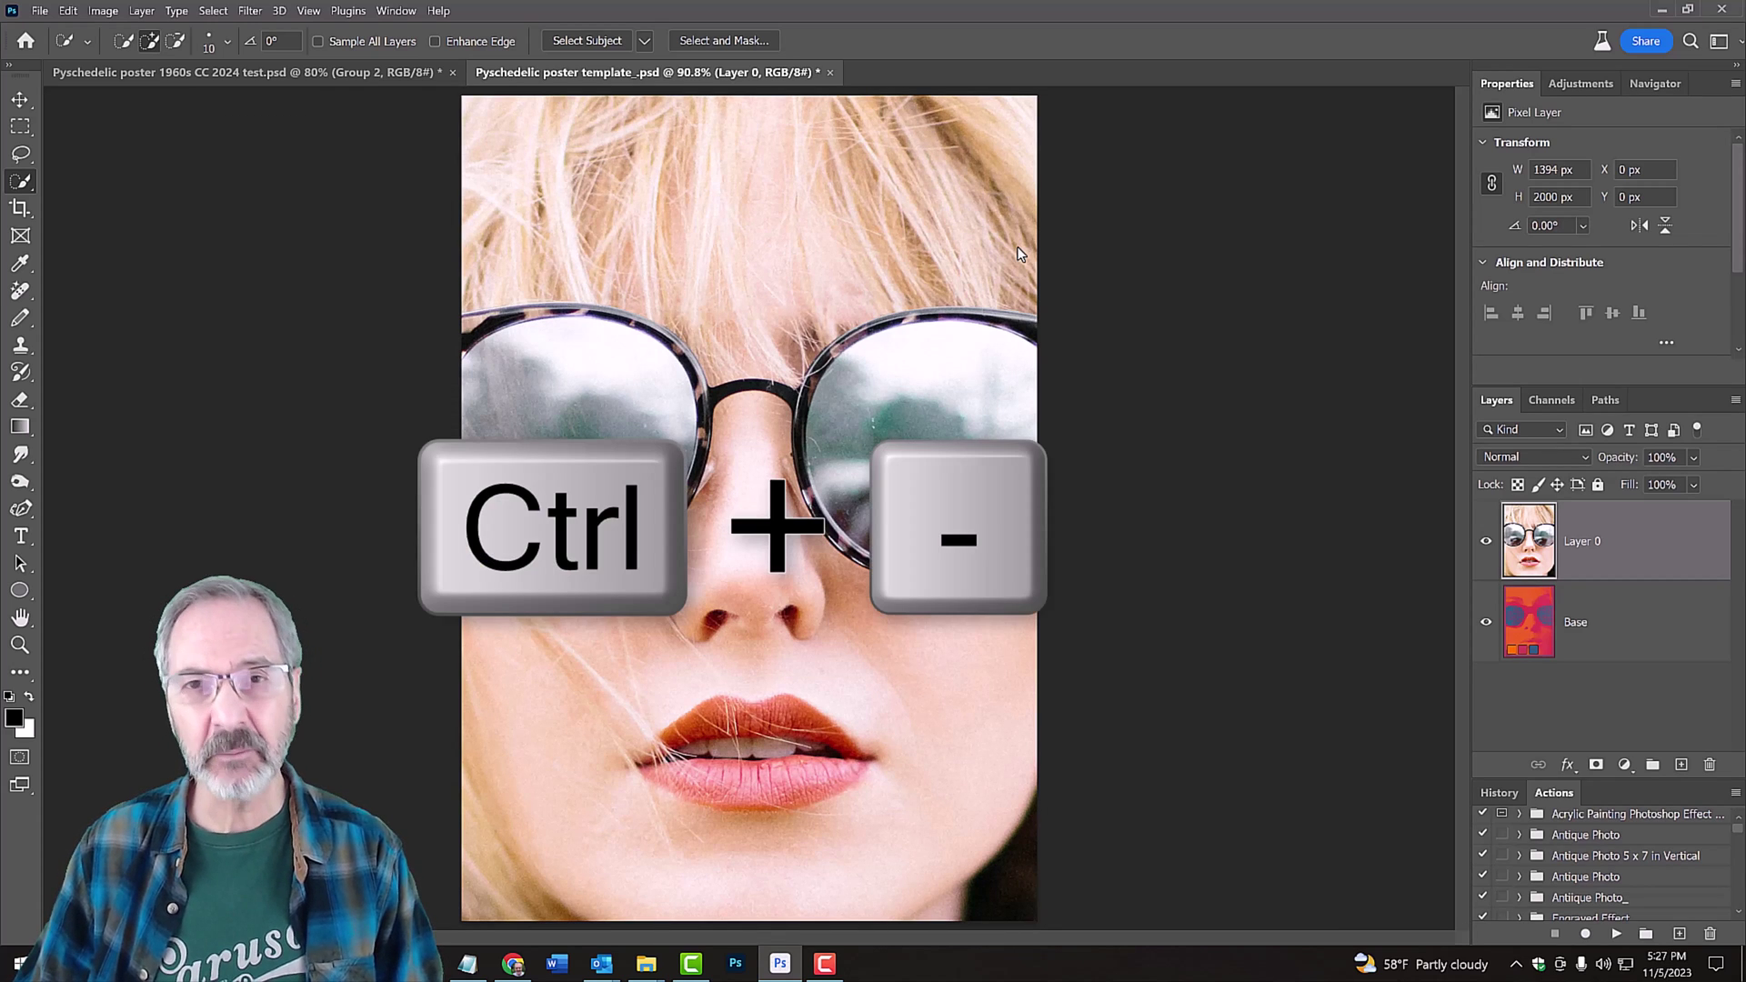
key("ctrl+minus")
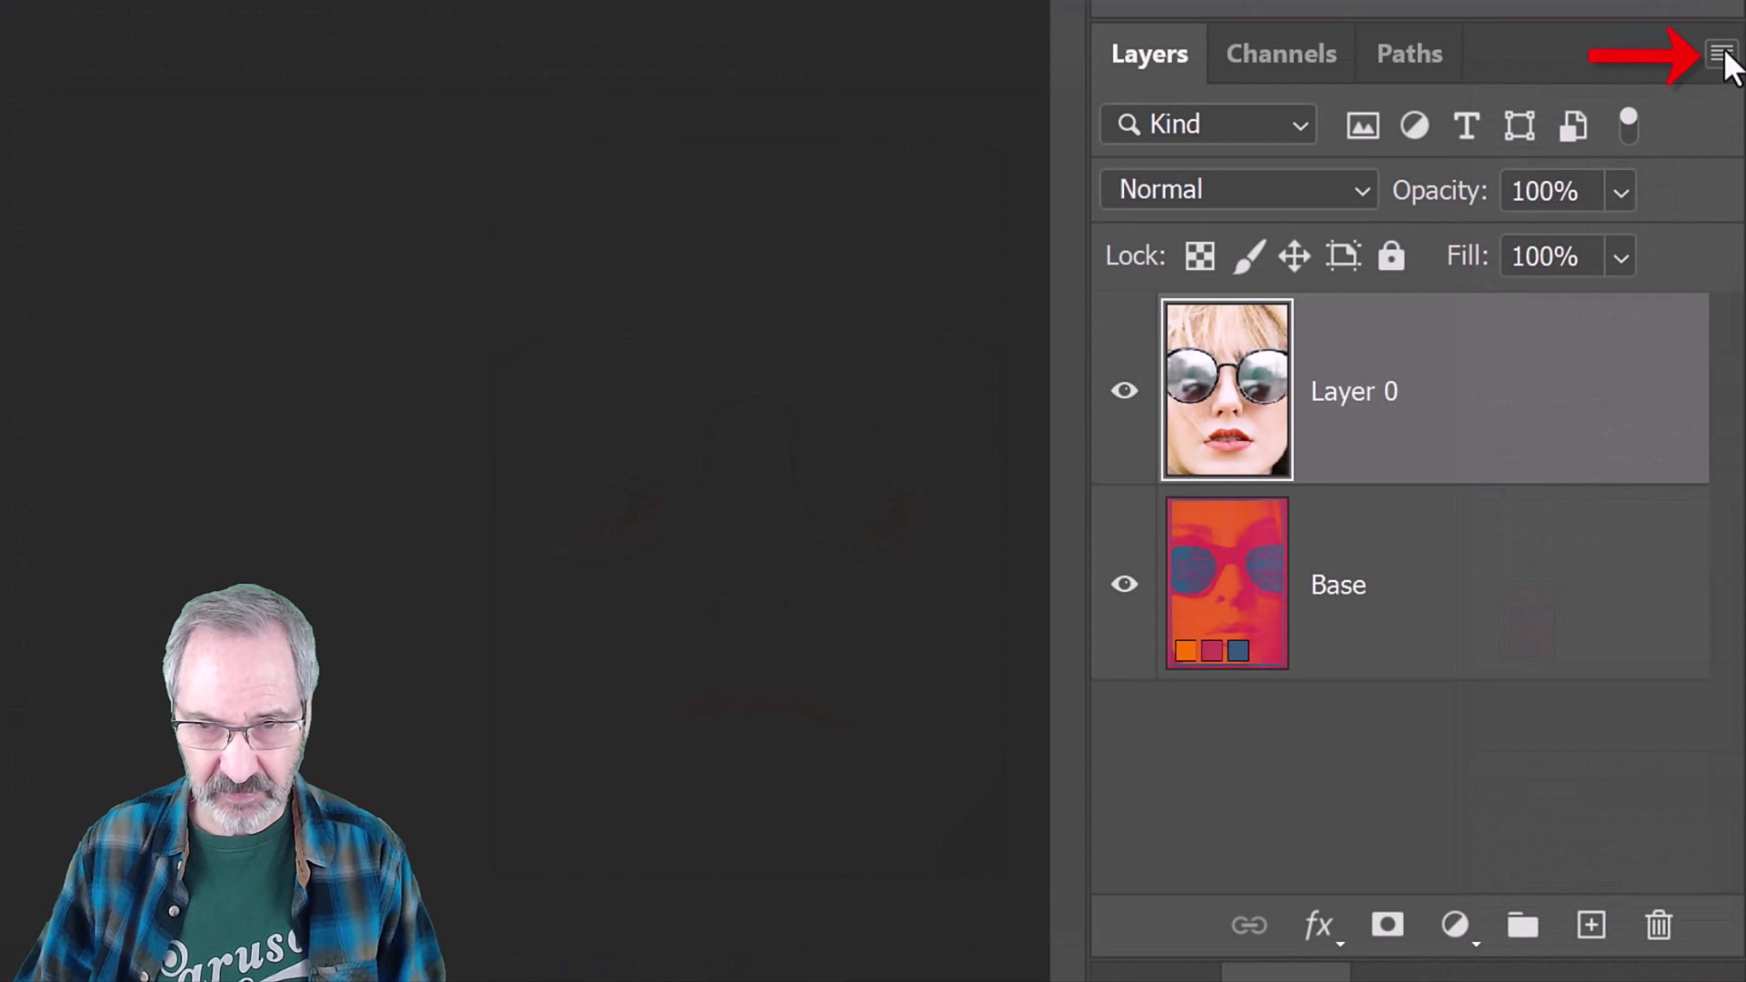
left_click(1722, 54)
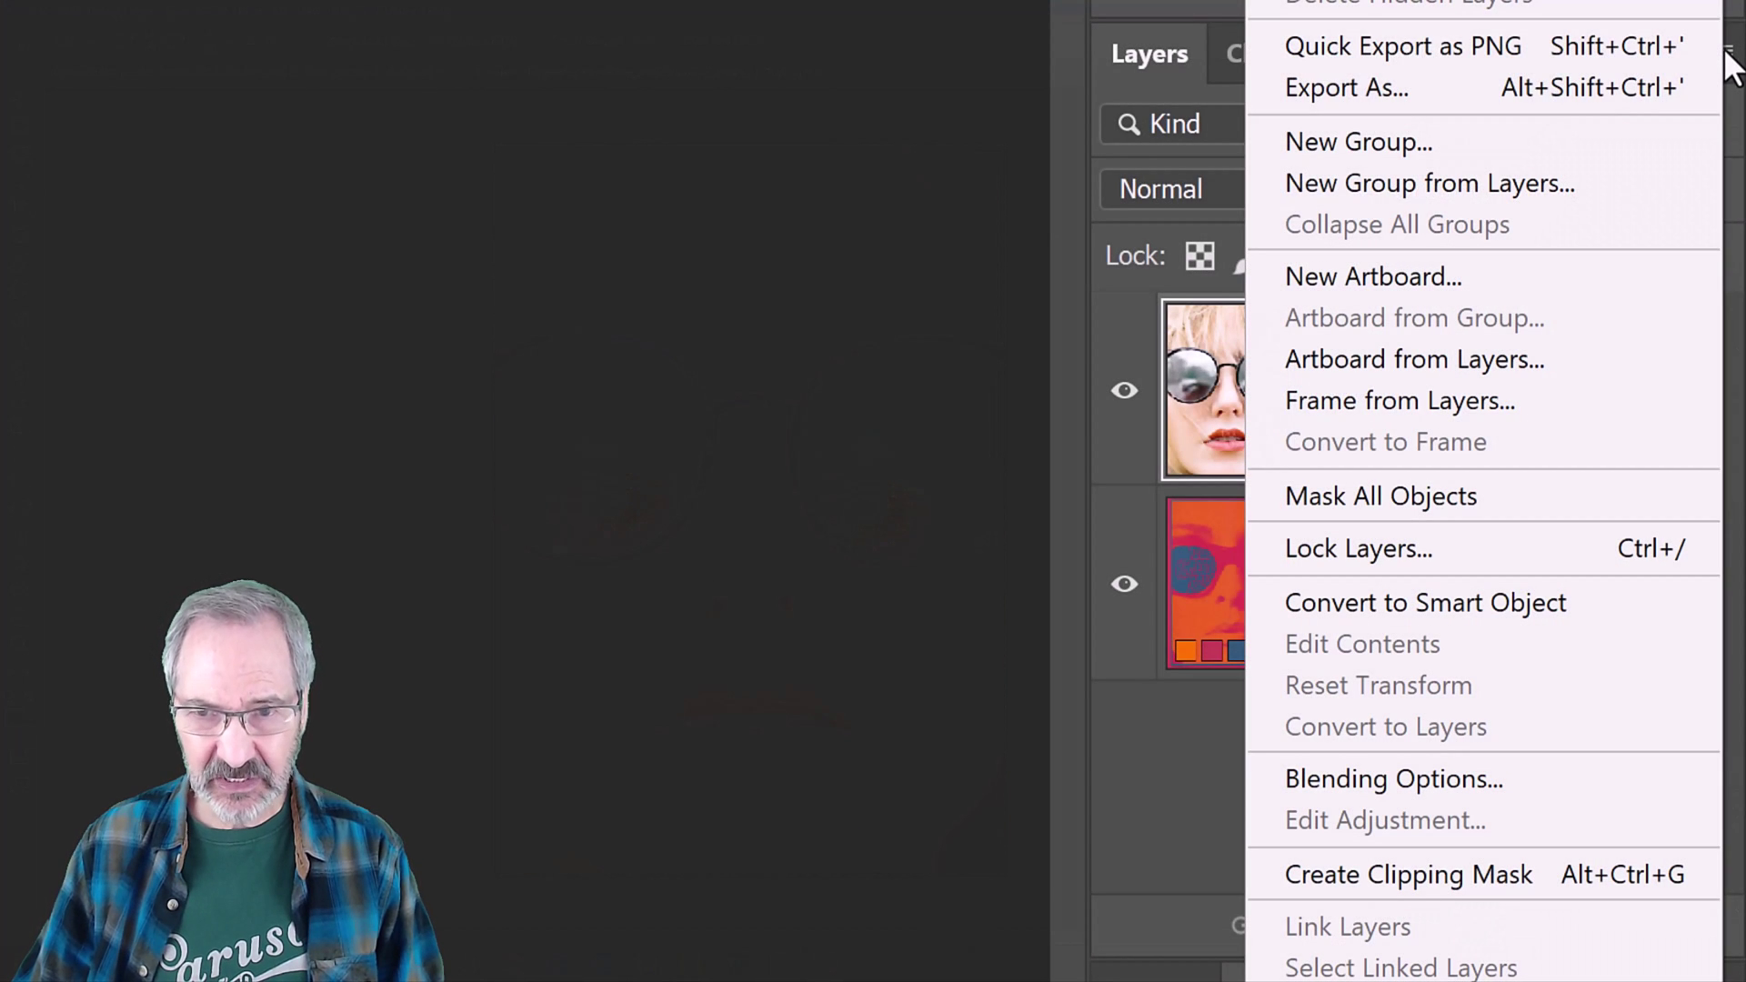
left_click(1398, 601)
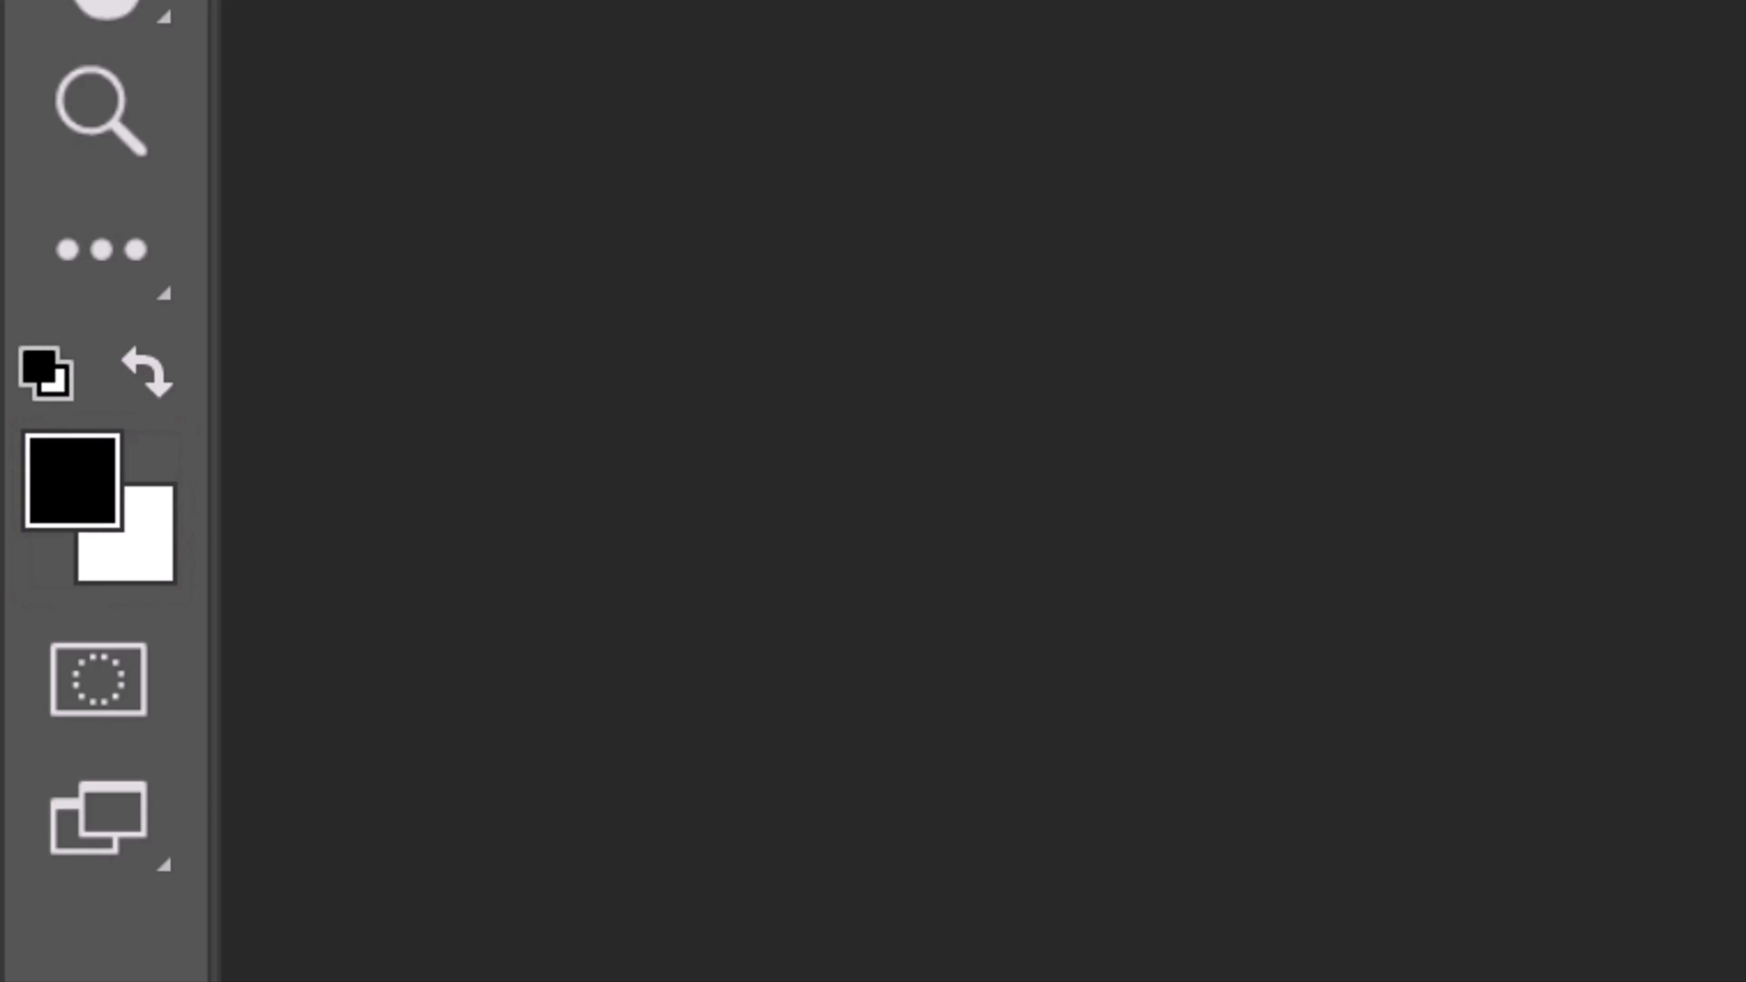
Reset and swap colours, then apply Sketch > Halftone Pattern (Size 3, Contrast 25, Dot)
key("d")
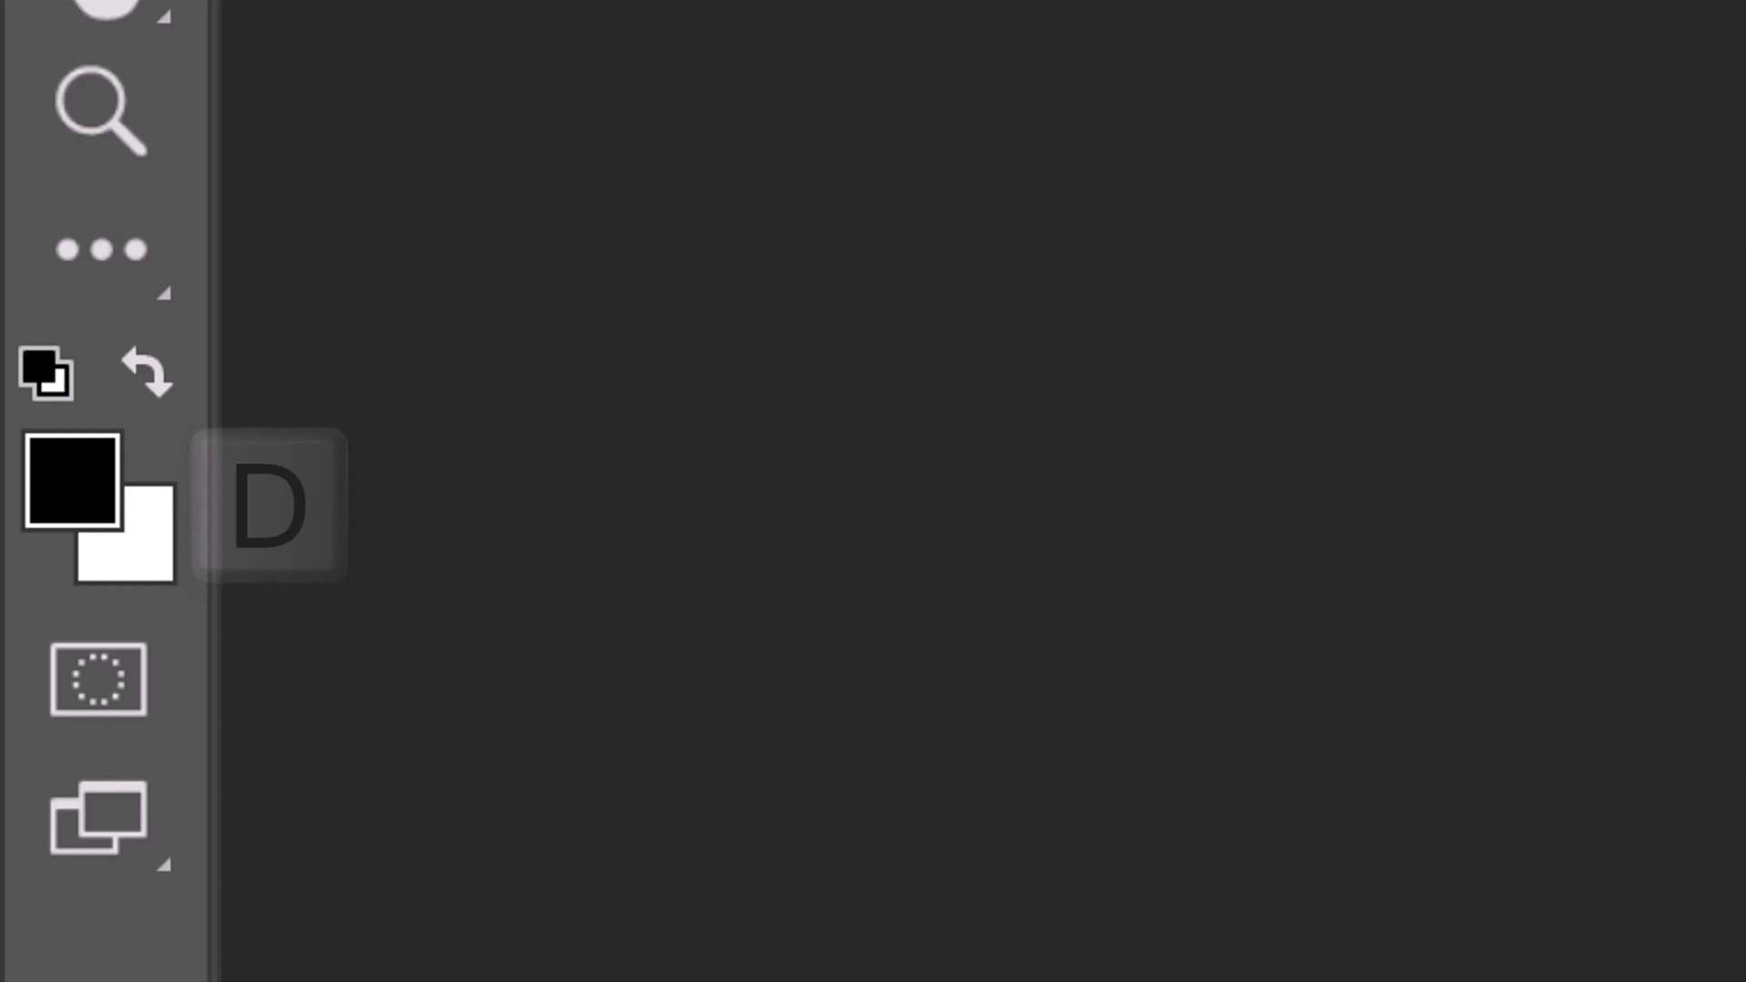
key("x")
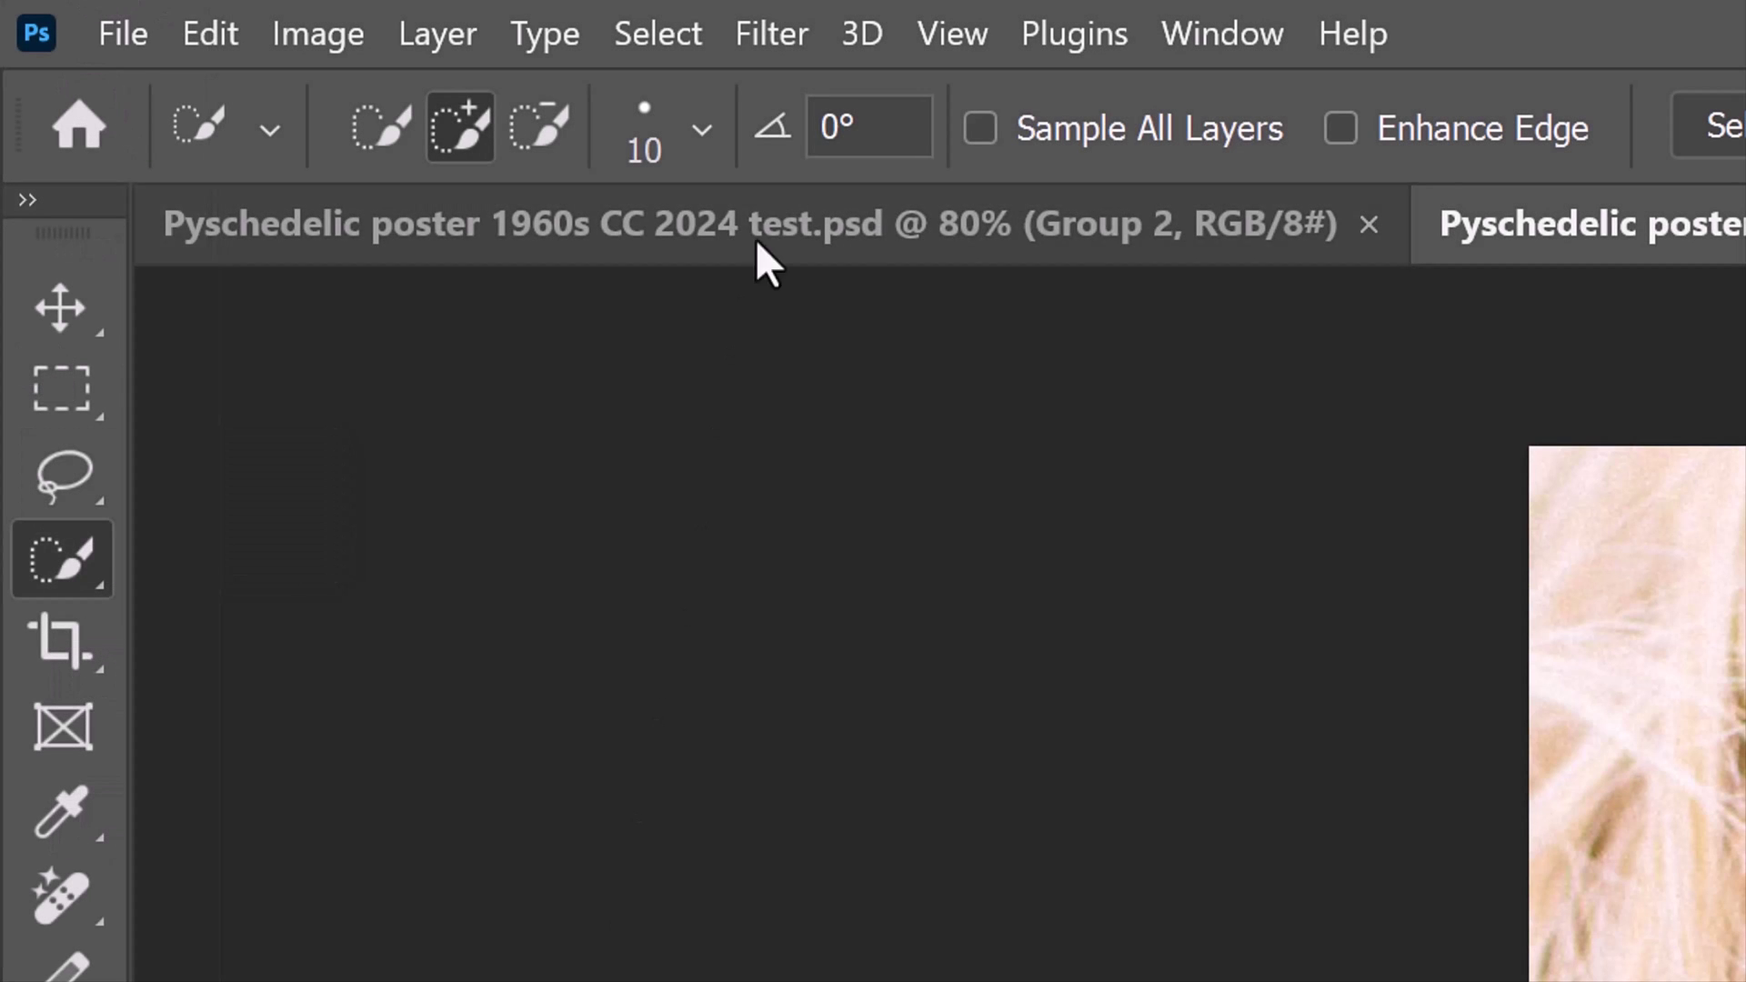
left_click(781, 30)
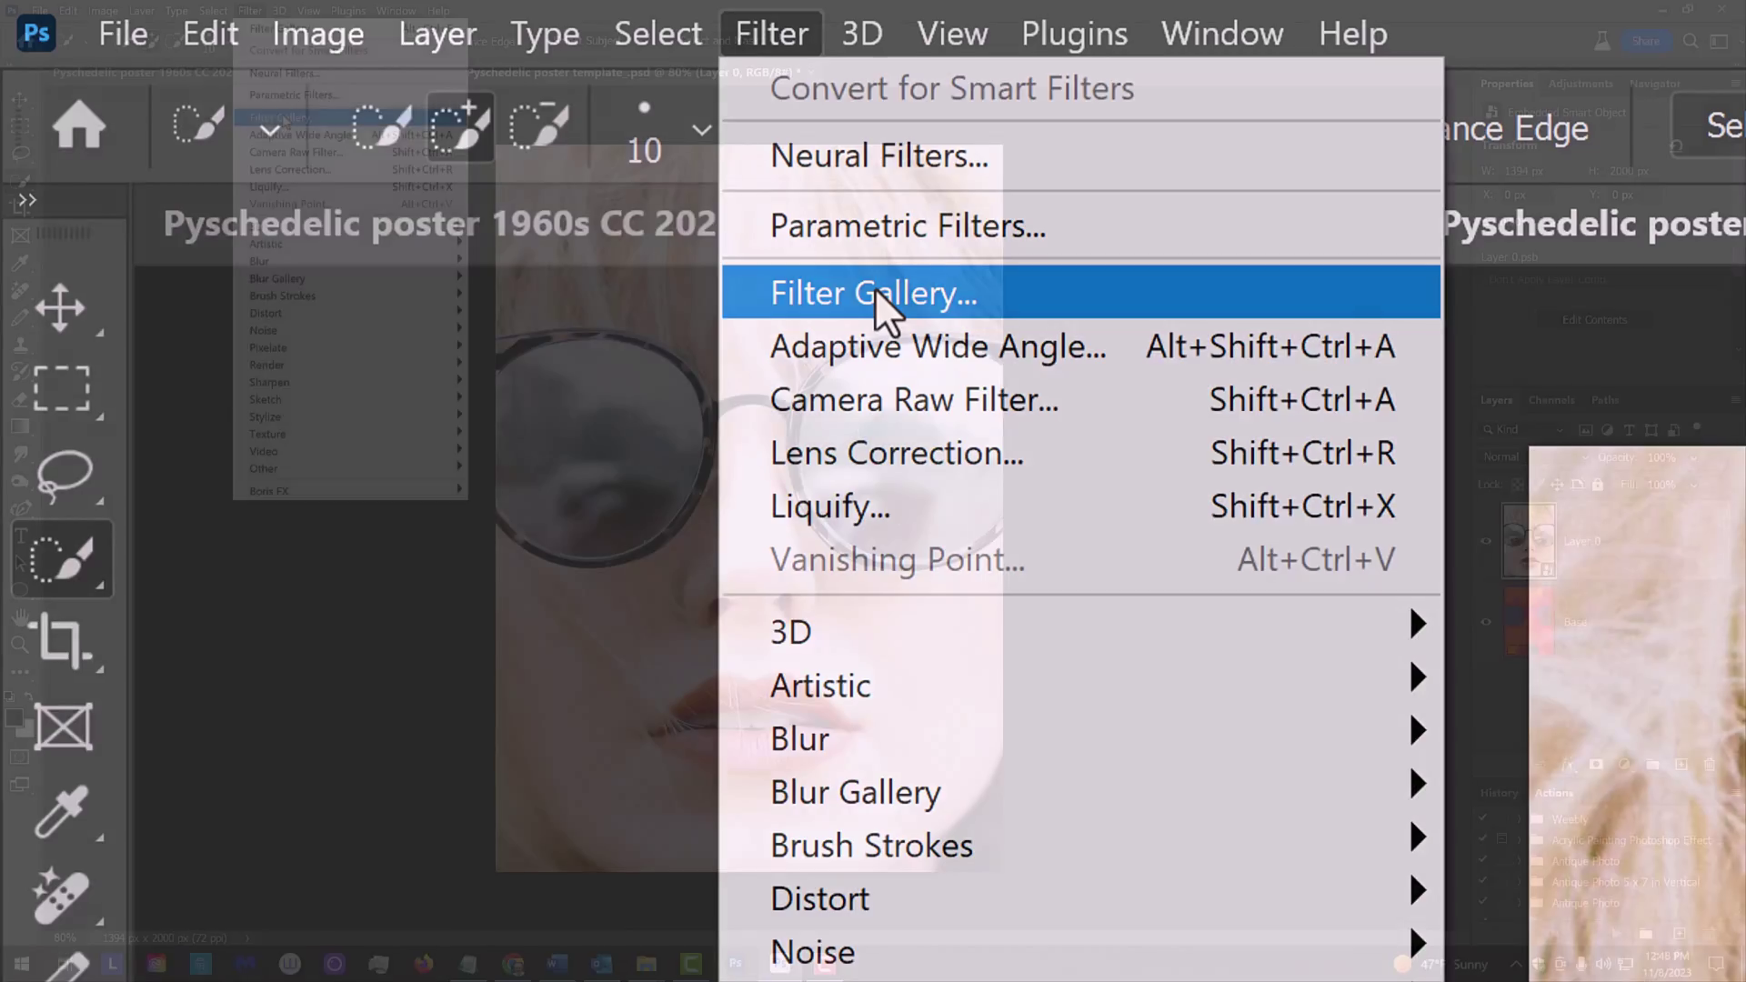
left_click(875, 289)
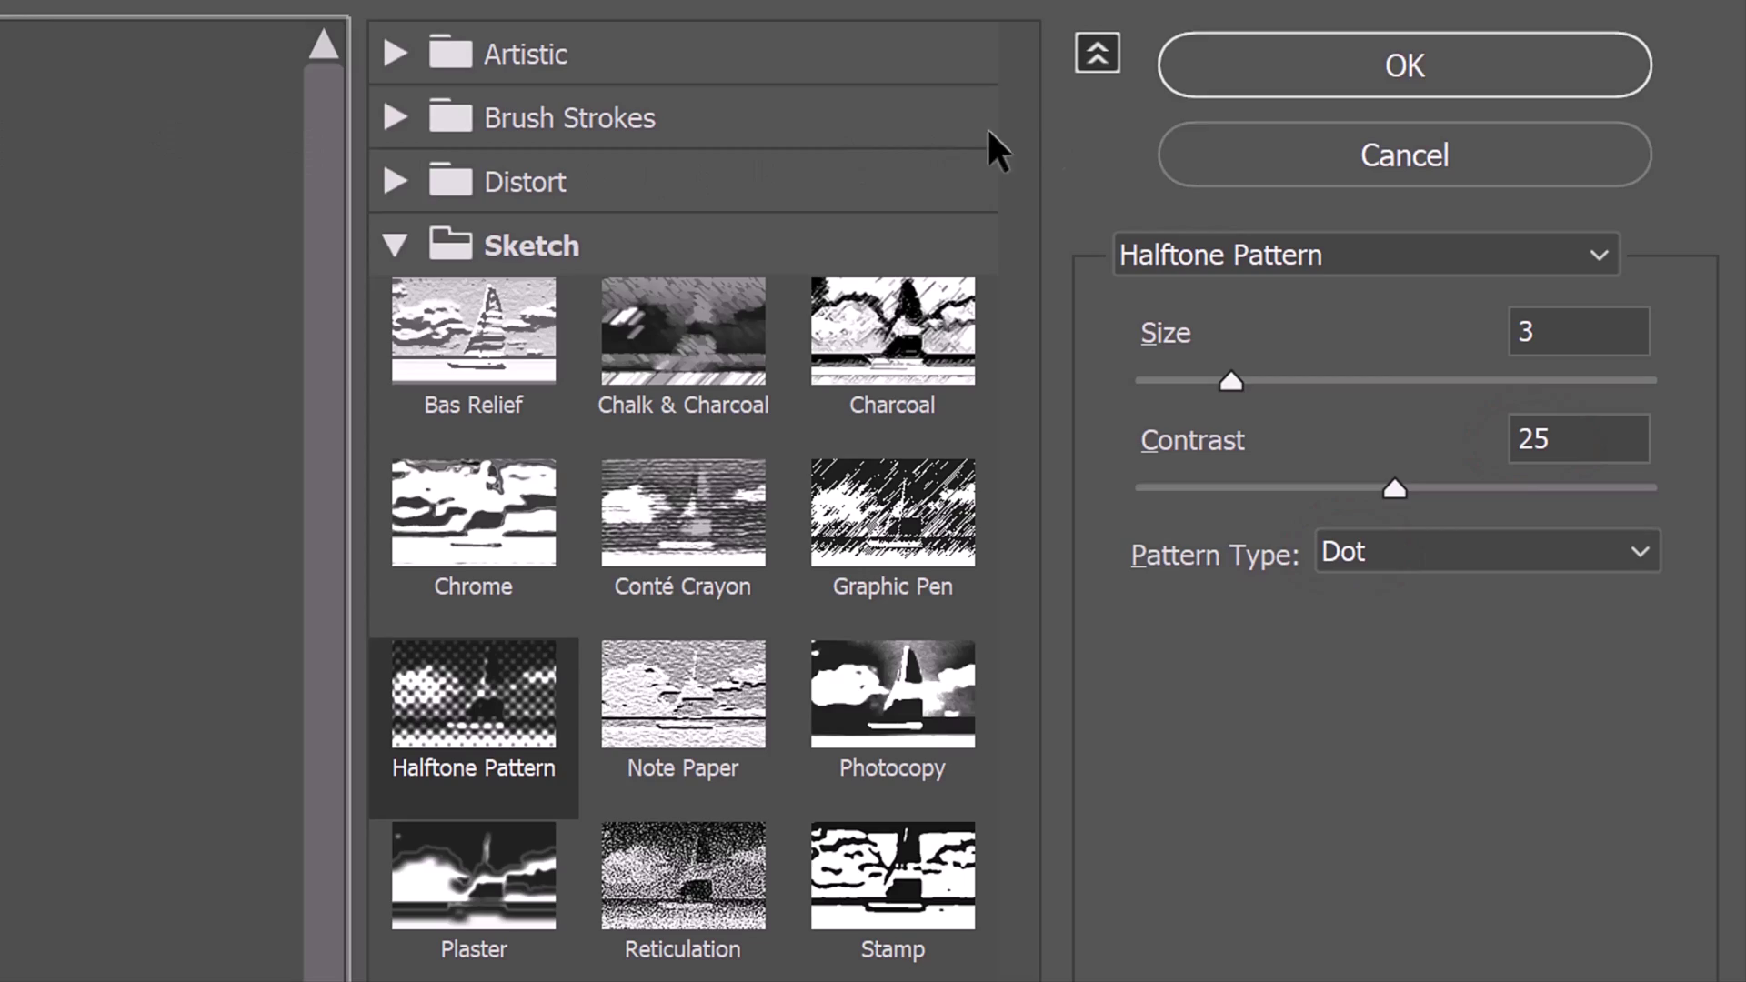
left_click(1397, 61)
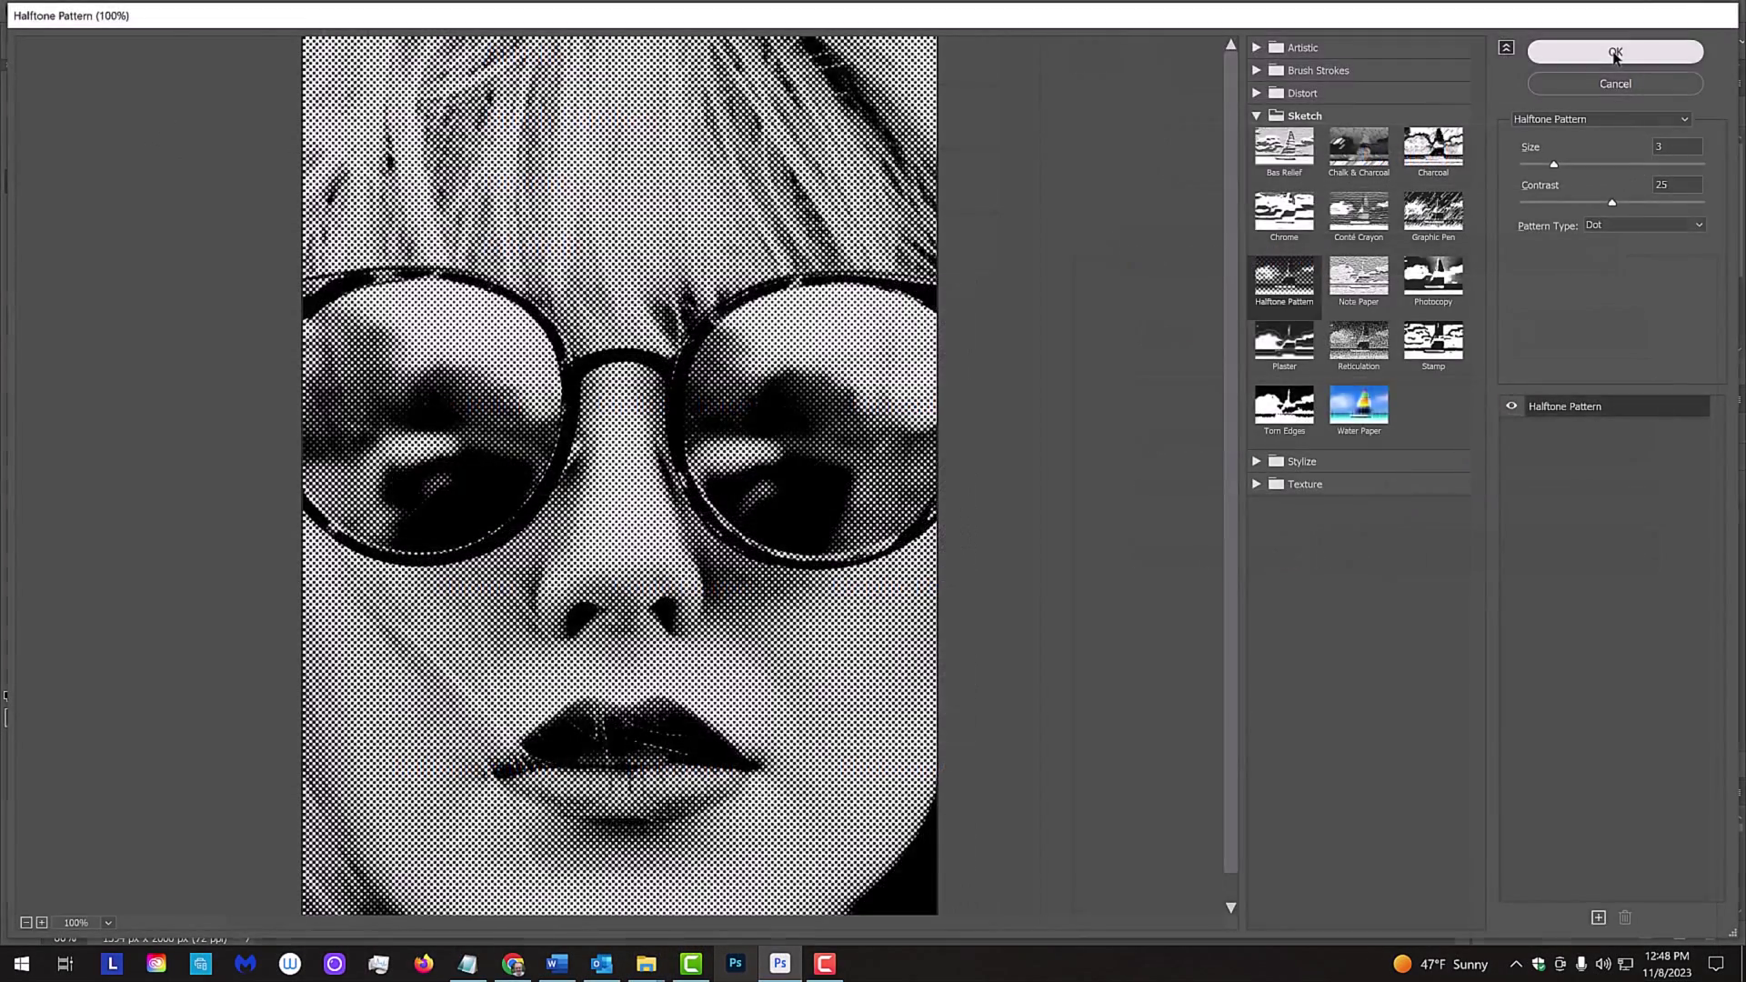
left_click(1614, 56)
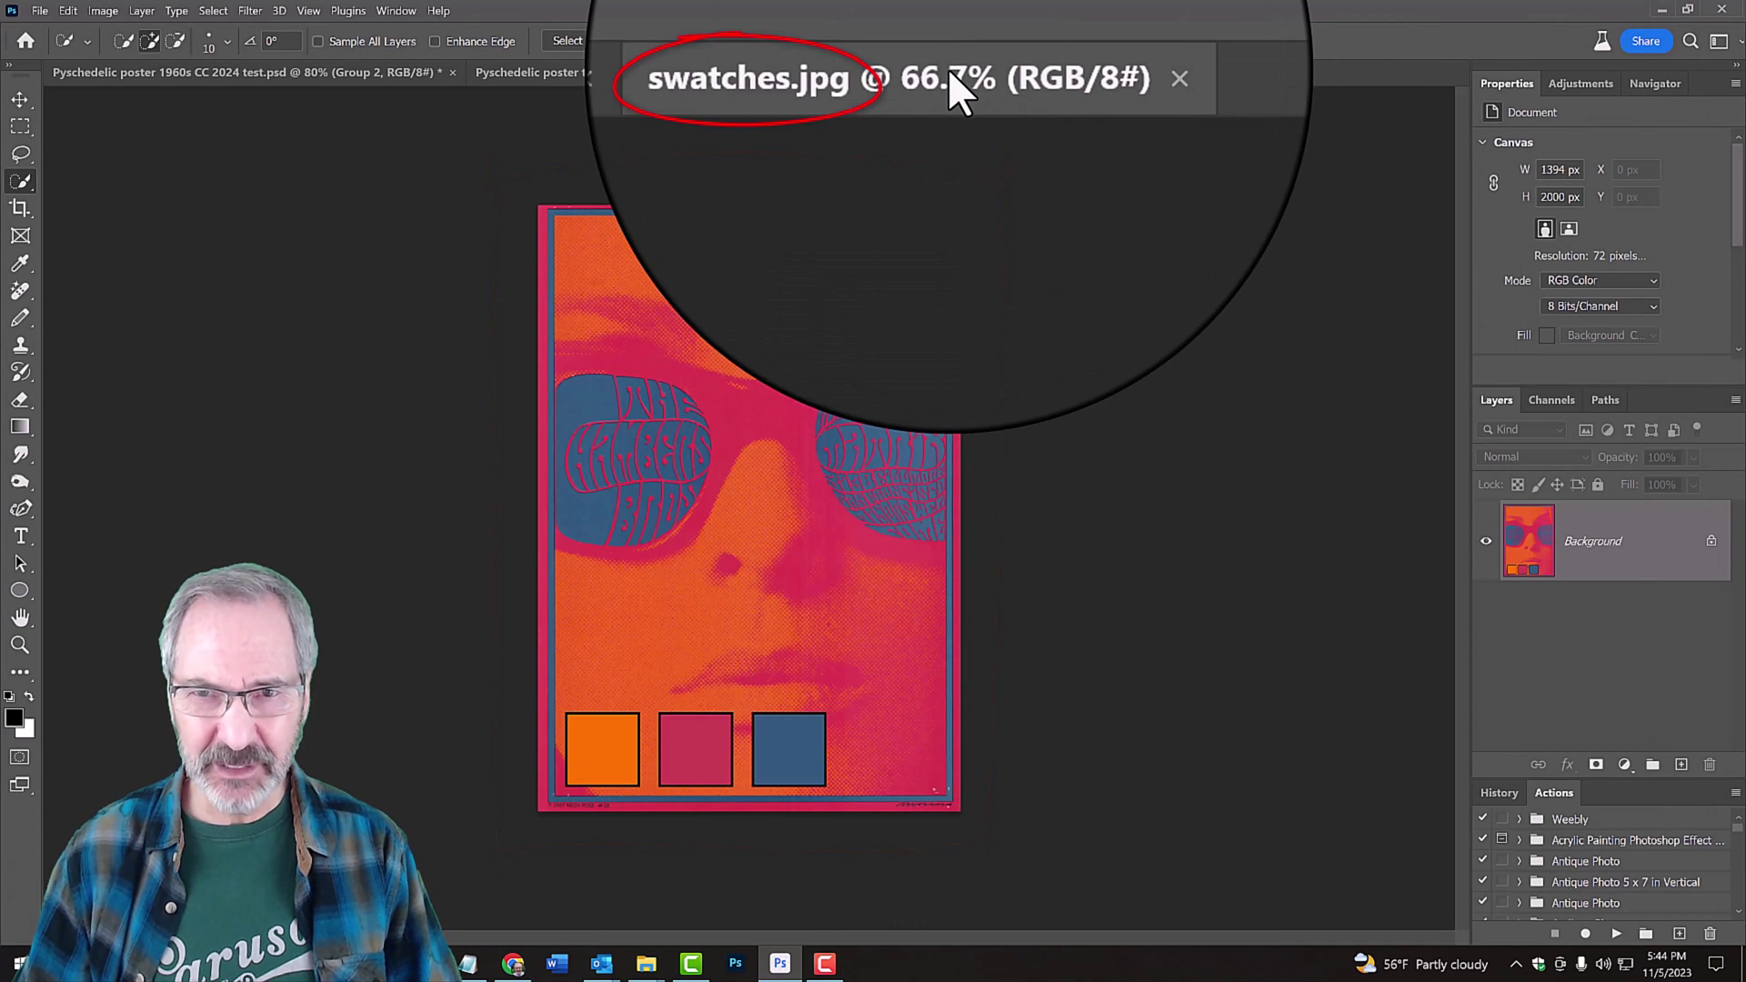
Float swatches.jpg in a small, zoomed-out window on the left, then return to the template
left_click_drag(948, 70, 377, 176)
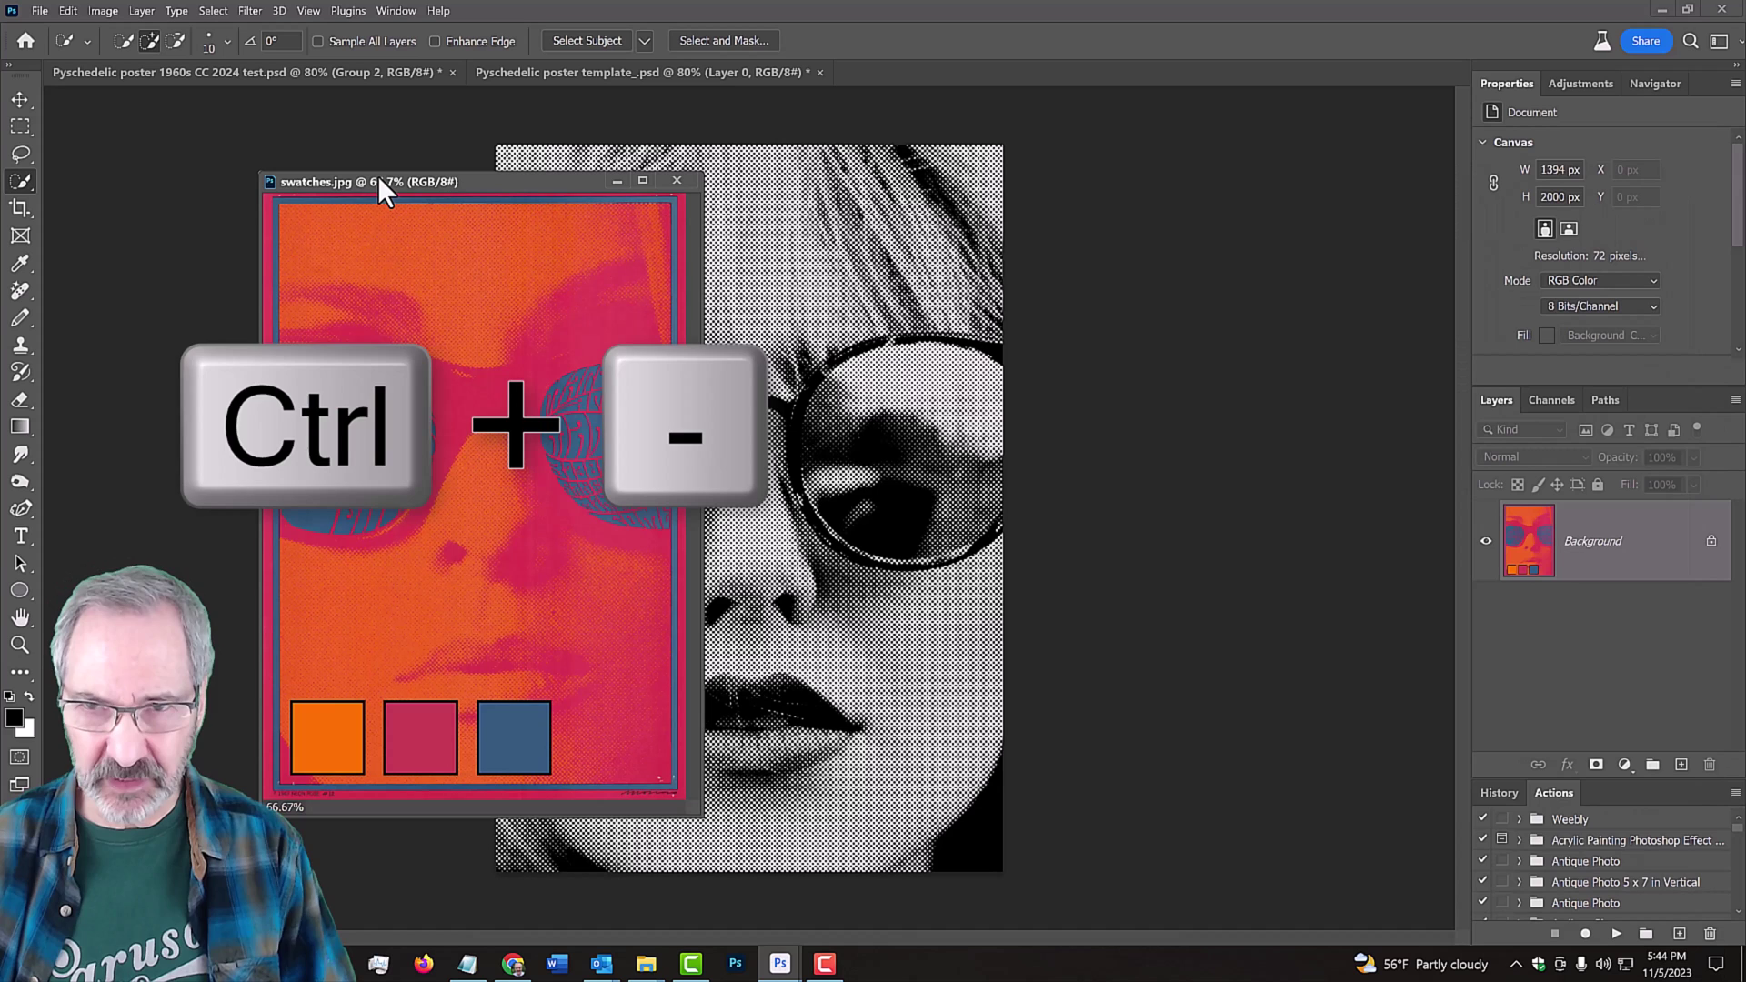
key("ctrl+minus")
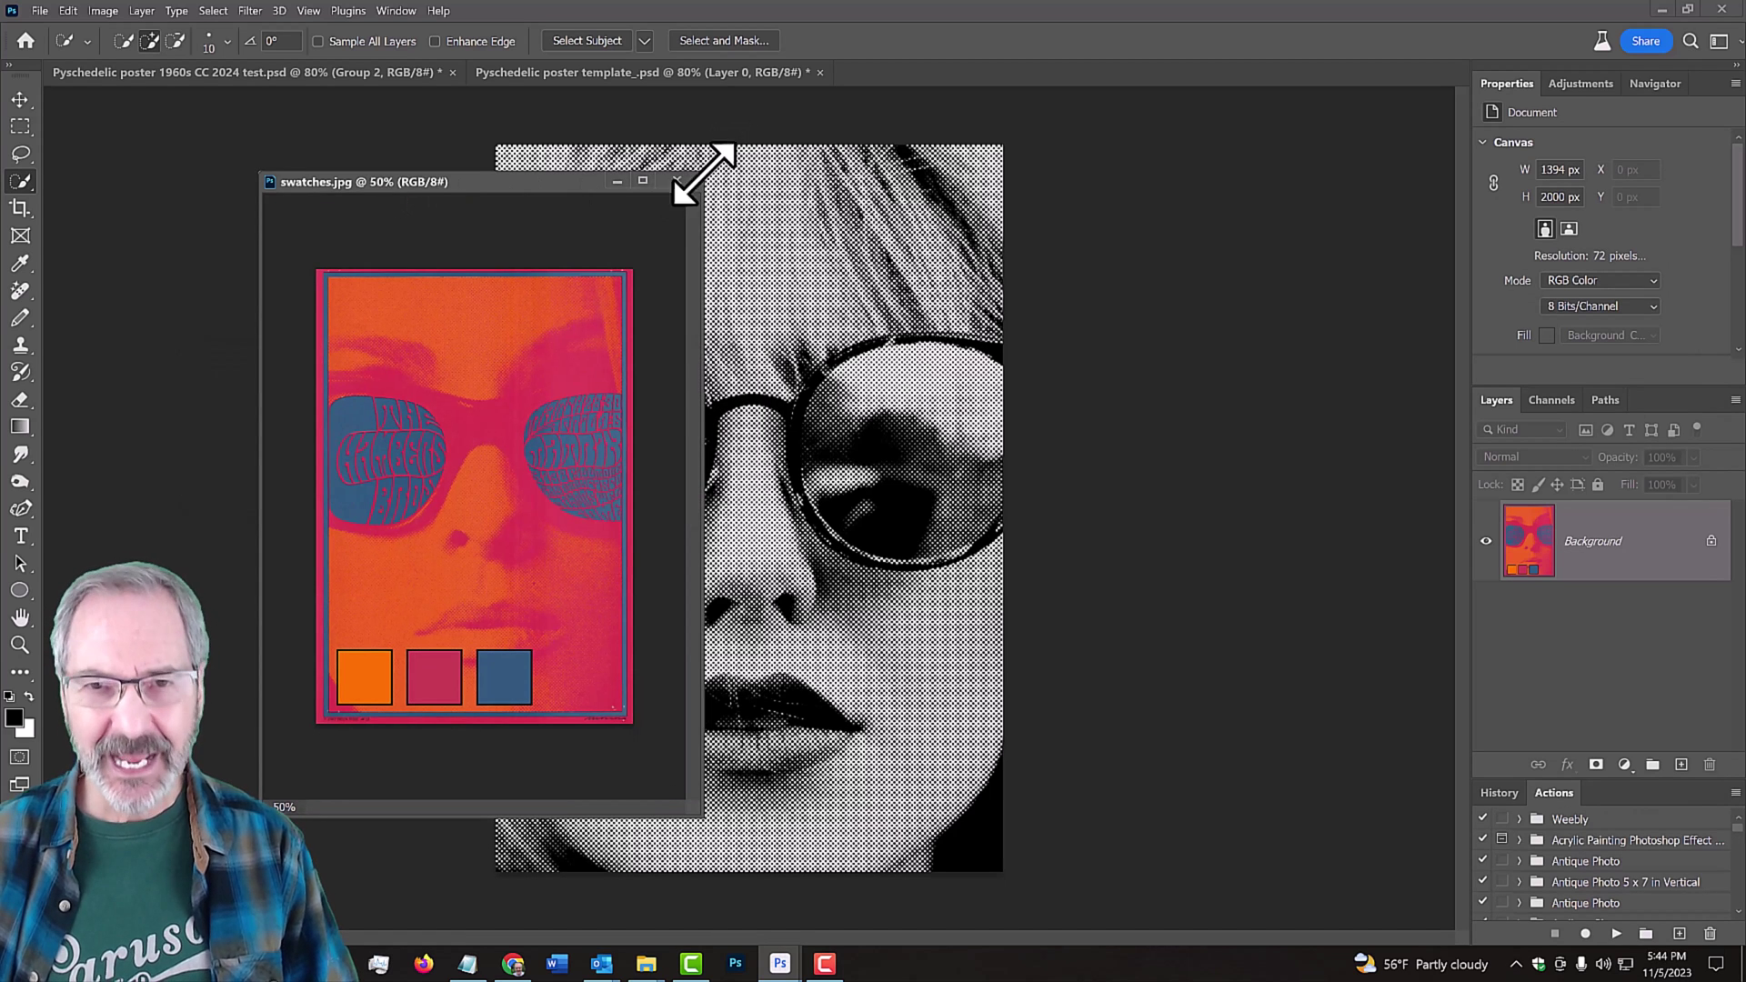
left_click_drag(699, 175, 587, 328)
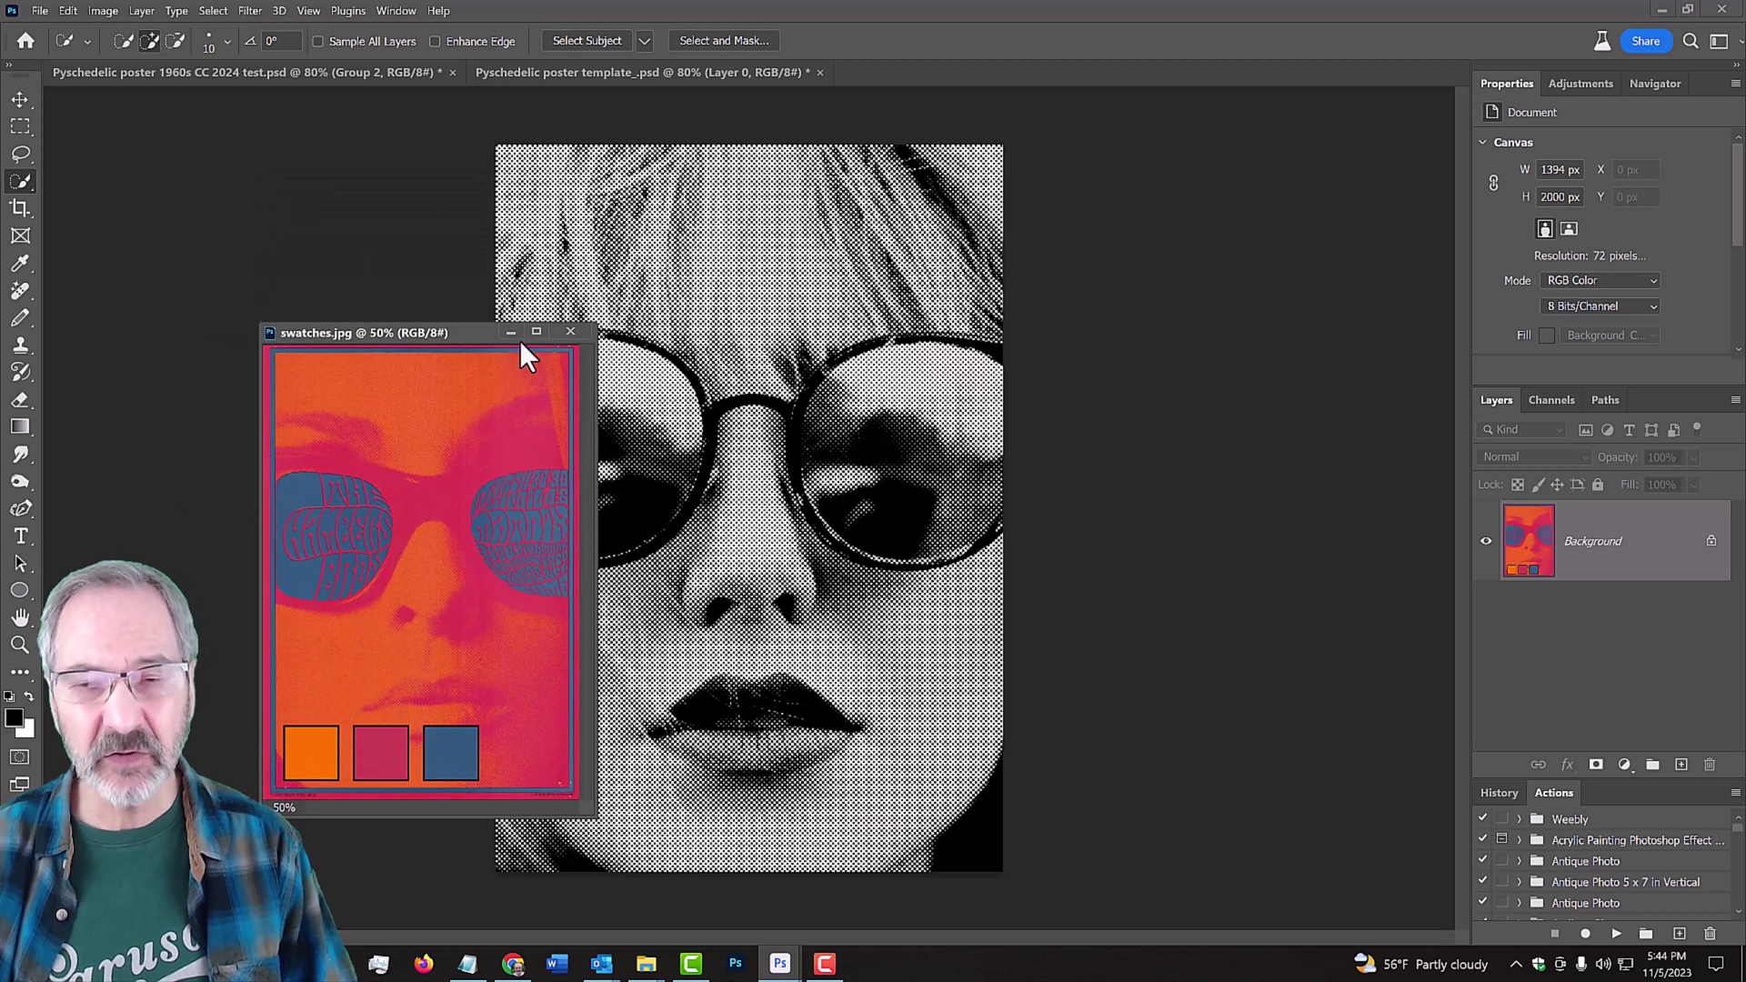
mouse_move(452, 338)
left_mouse_down()
mouse_move(287, 405)
mouse_move(277, 429)
left_mouse_up()
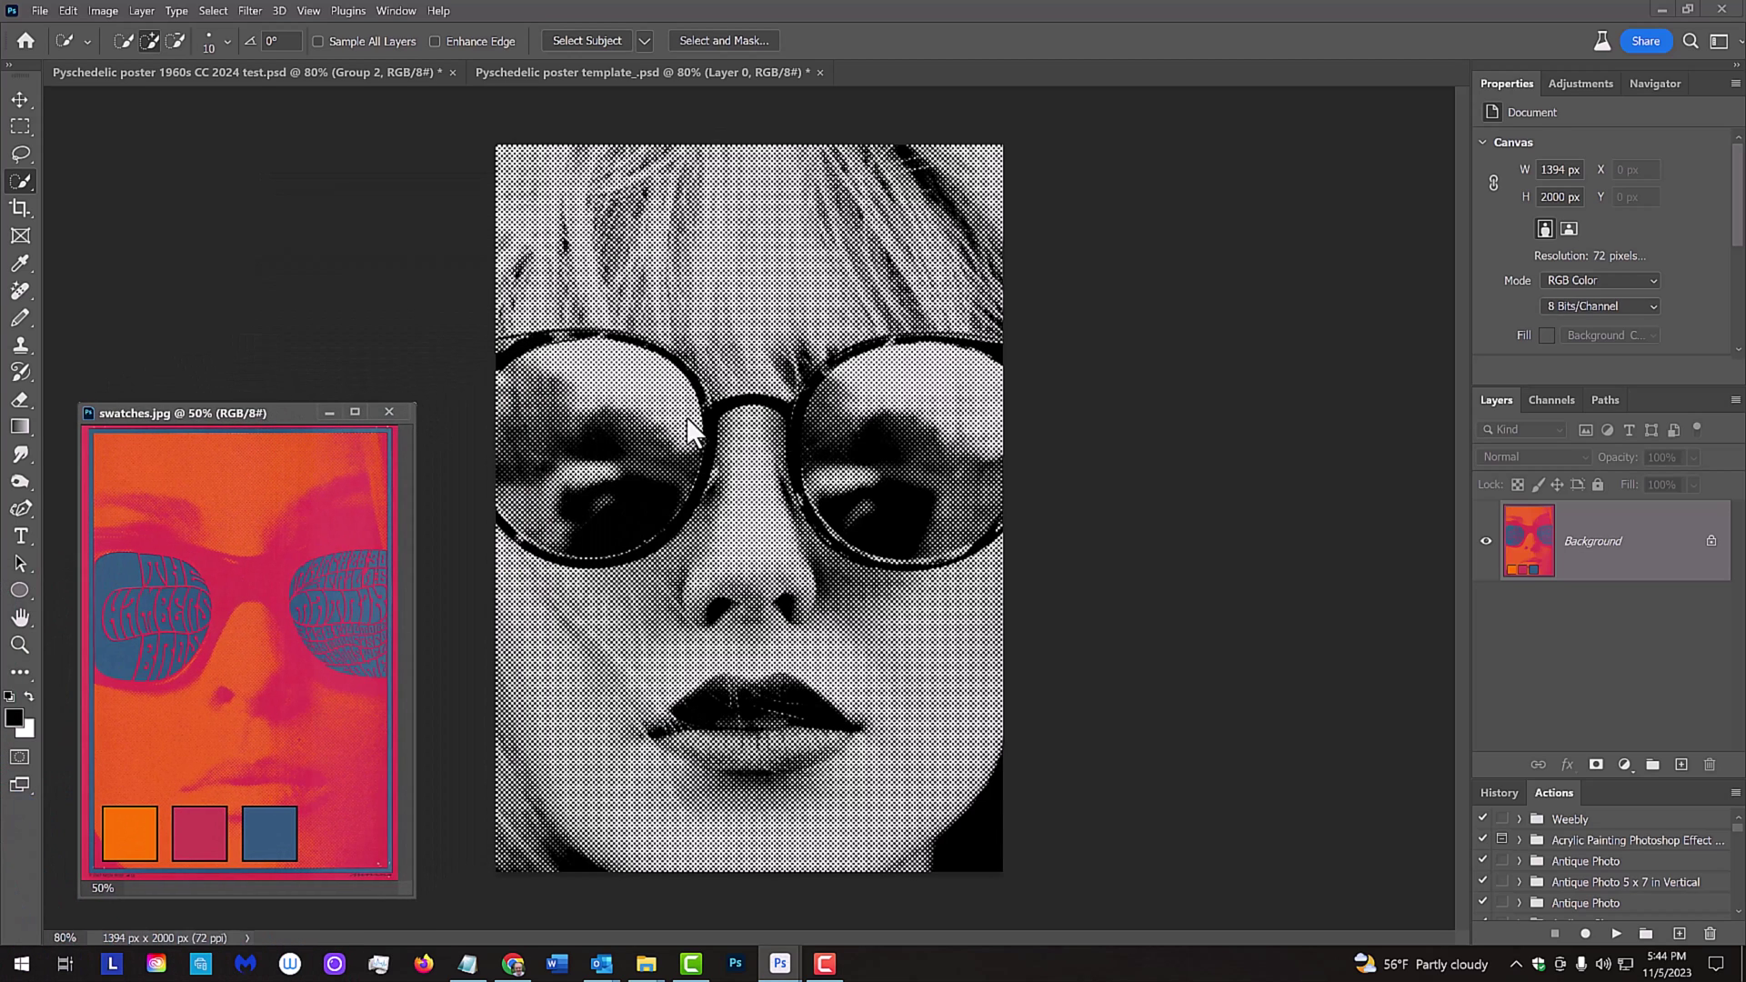
left_click(1142, 439)
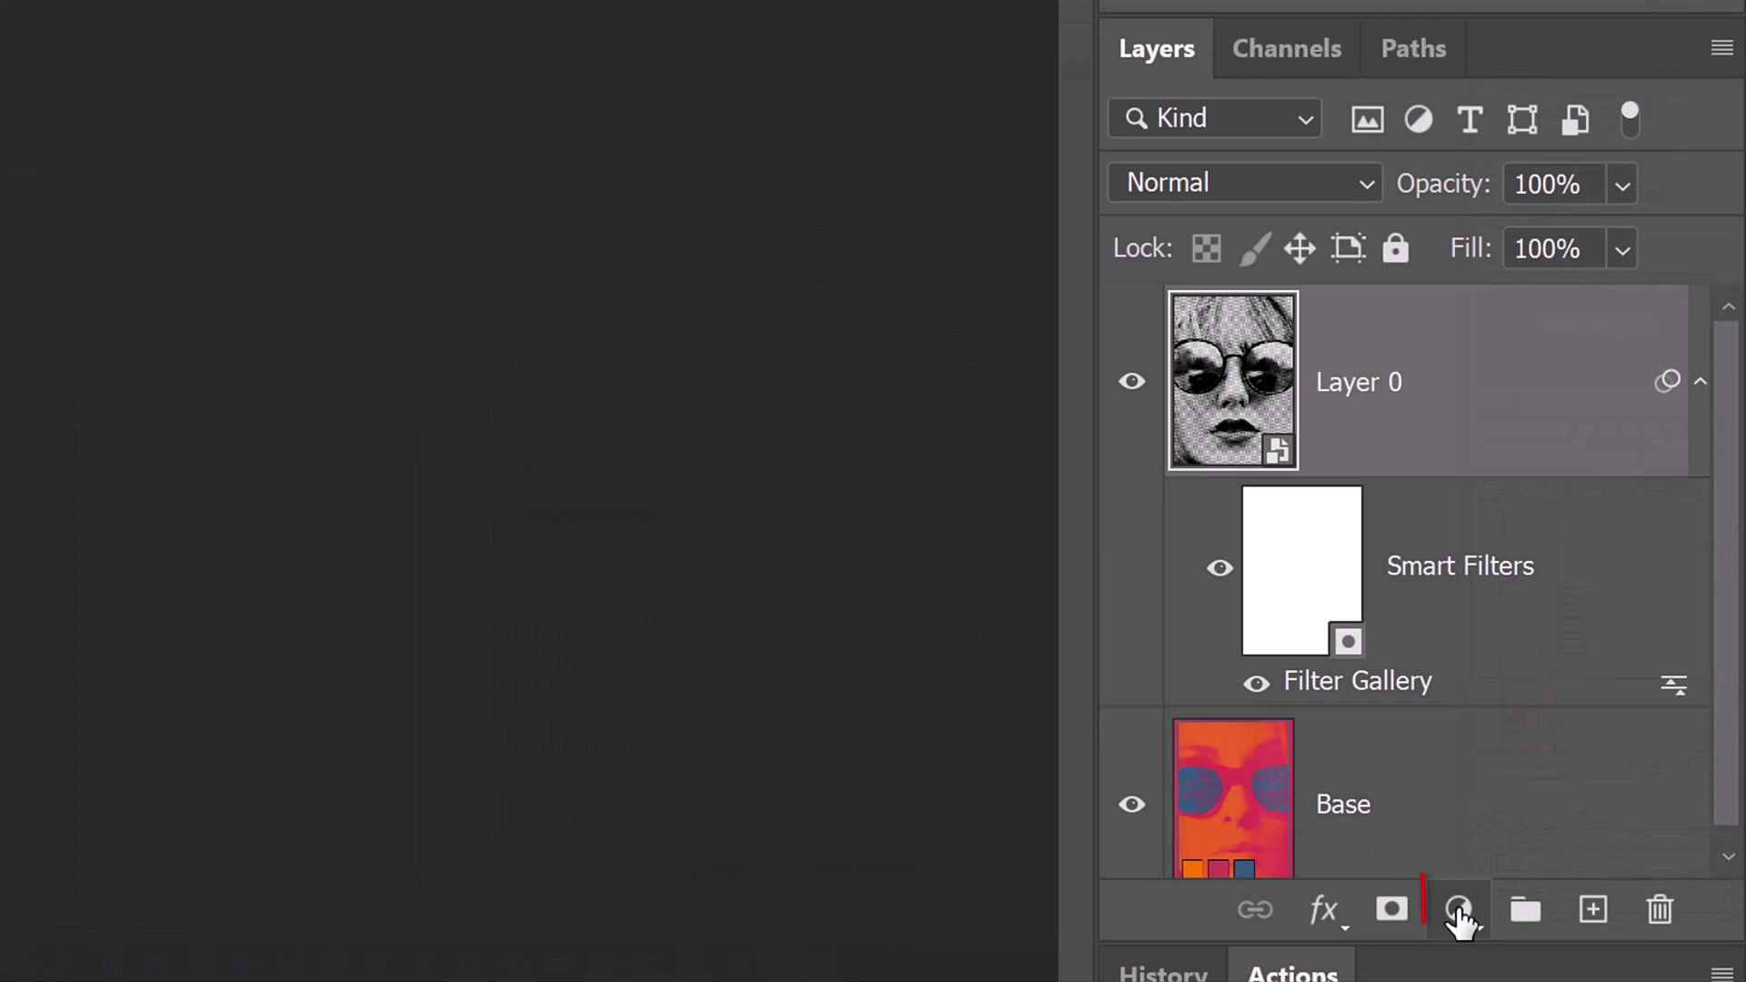
Add a Gradient Map and set its dark stop to the pink swatch
left_click(1460, 915)
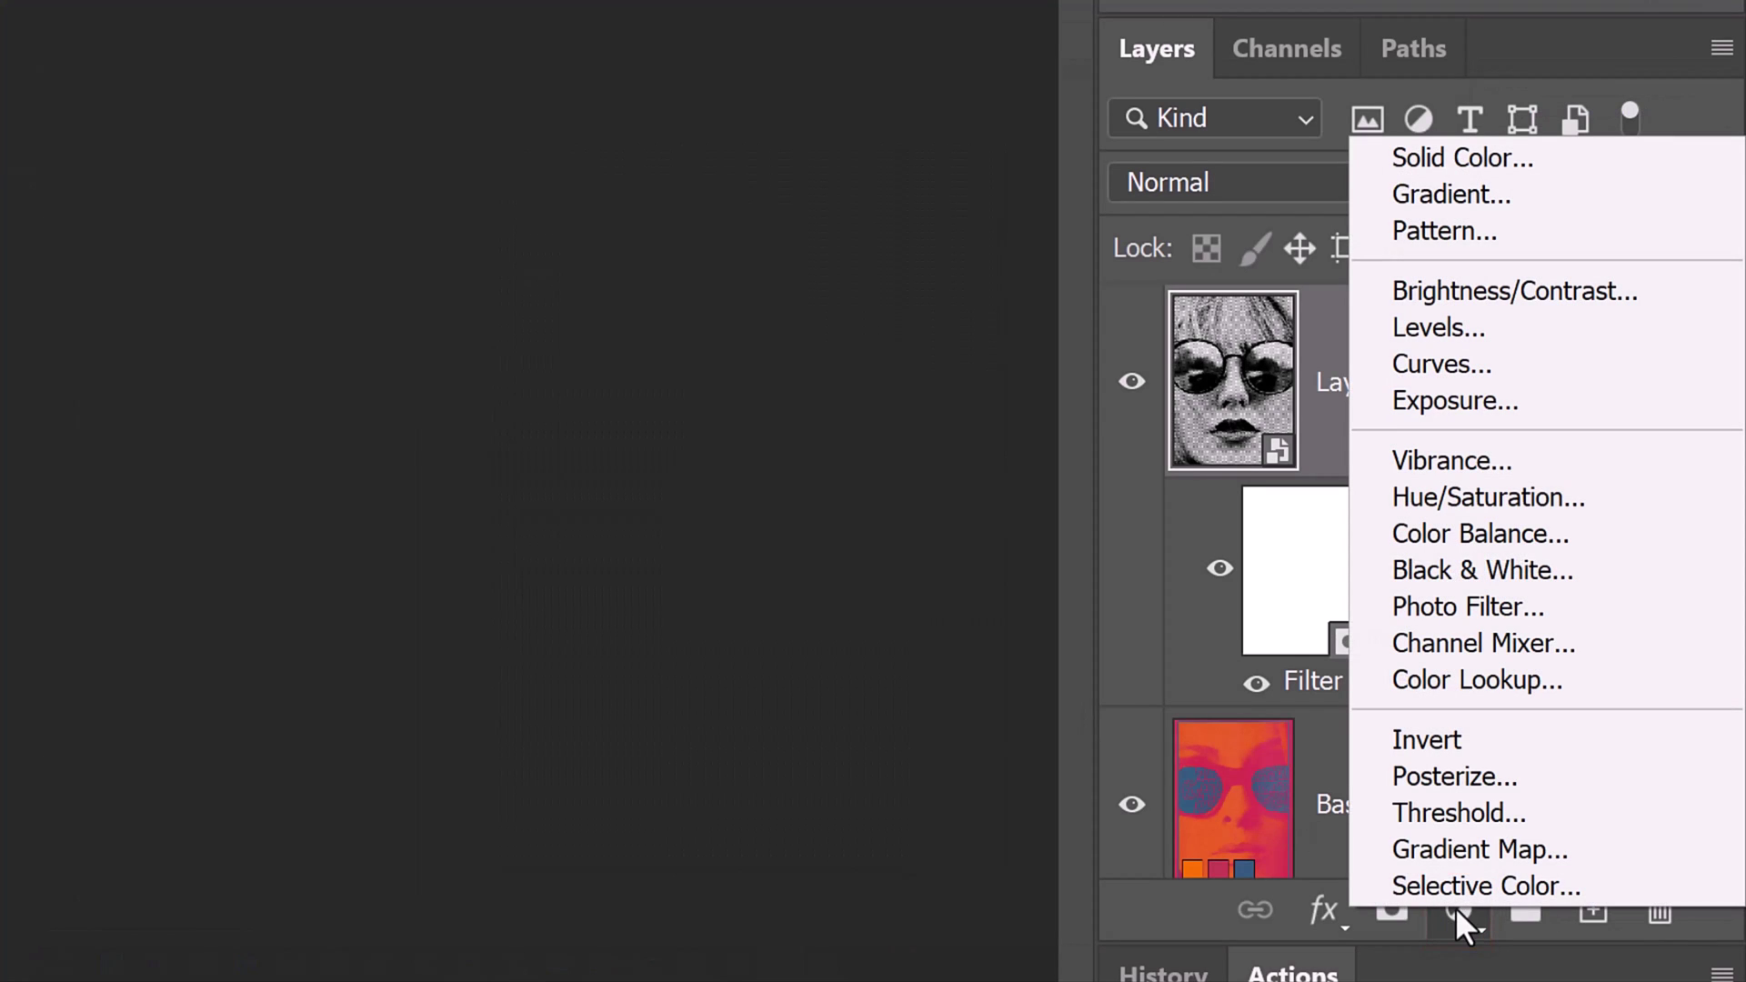
left_click(1474, 853)
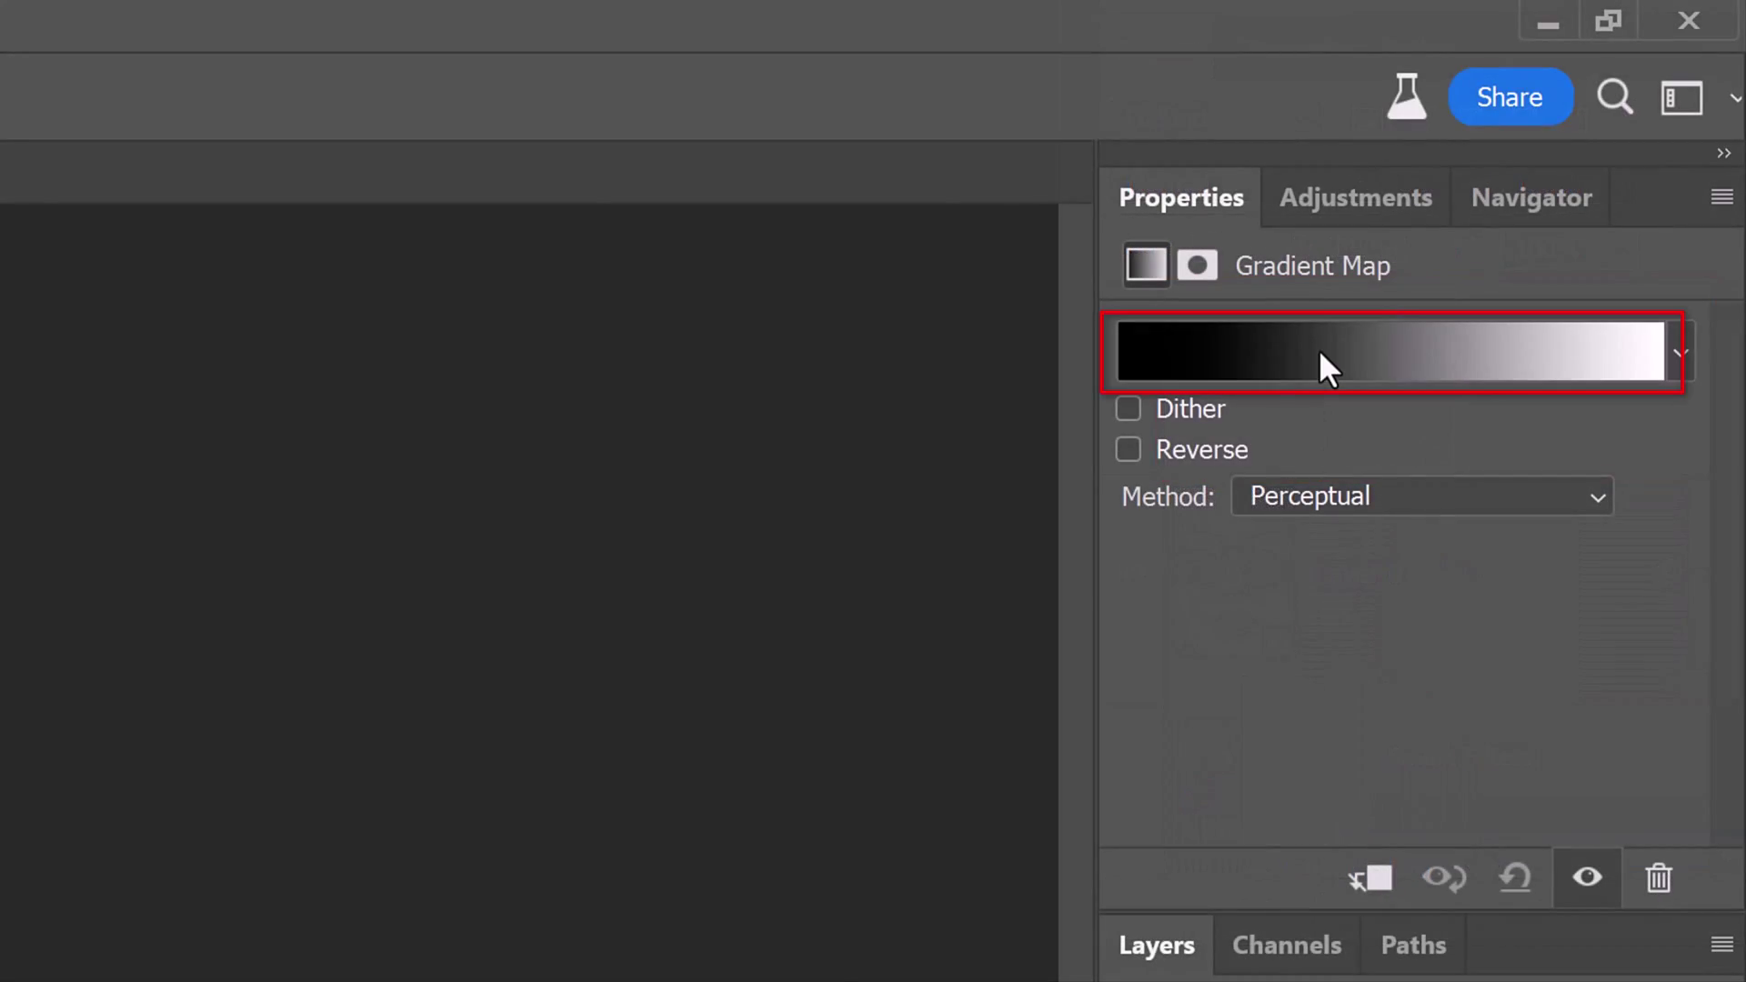
left_click(1318, 349)
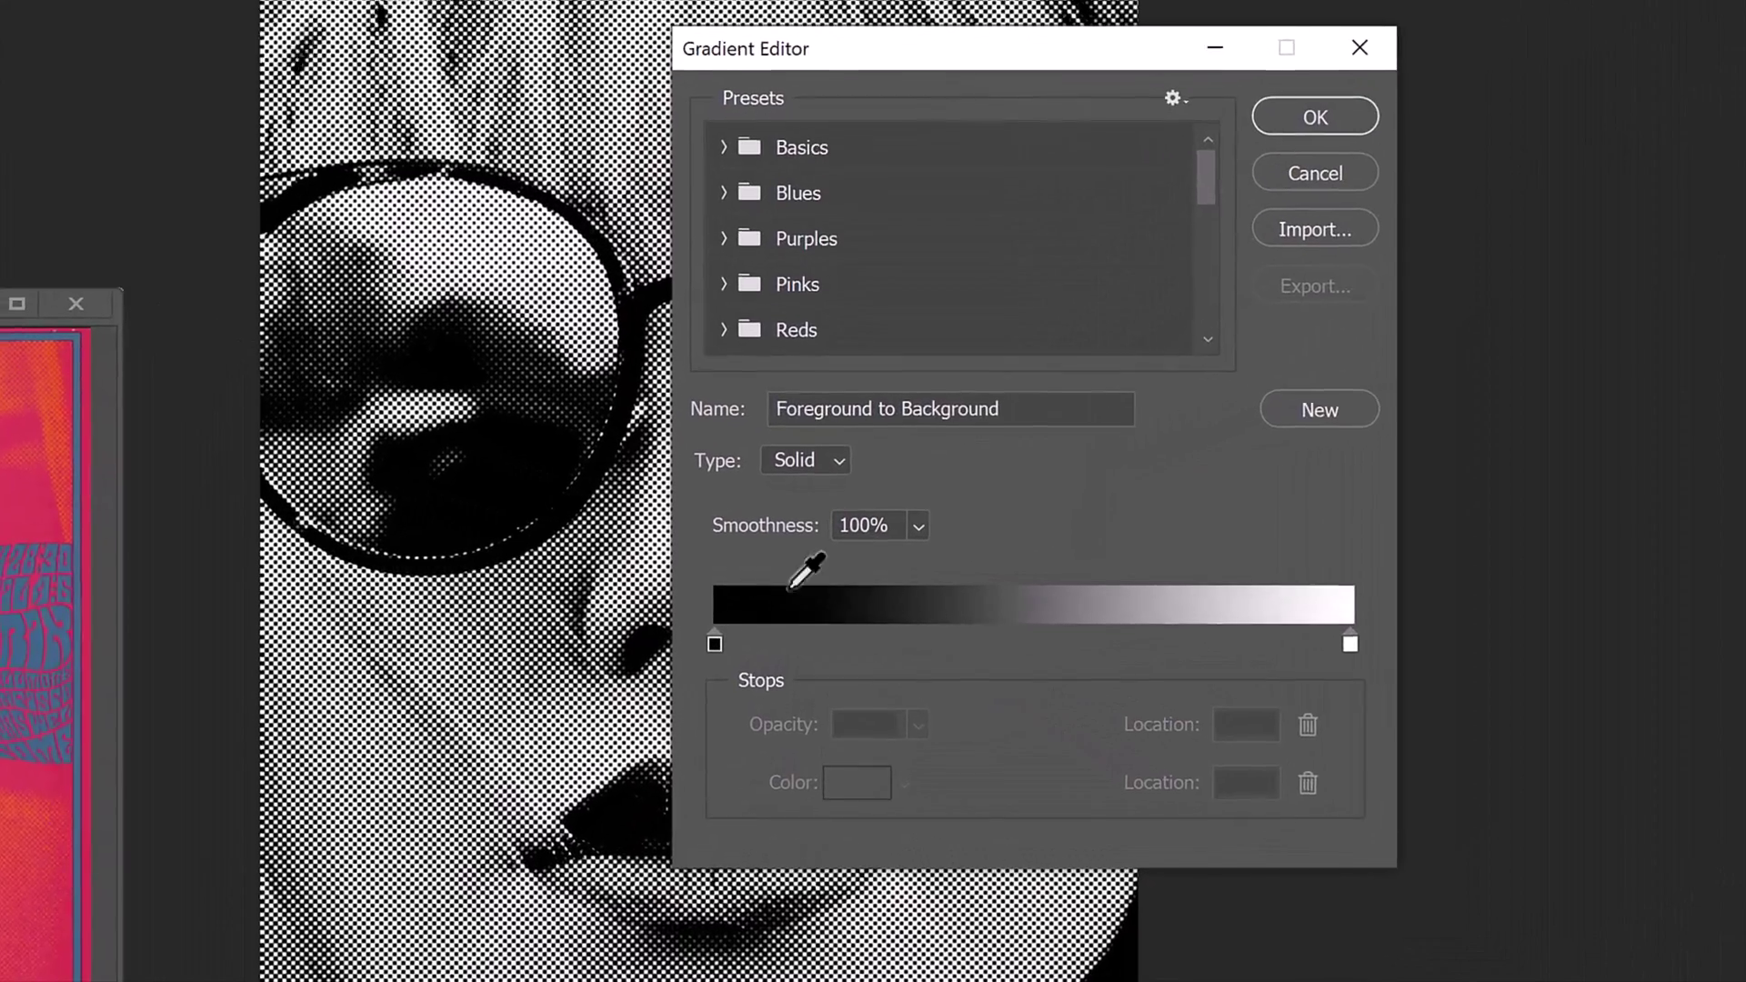
left_click(712, 641)
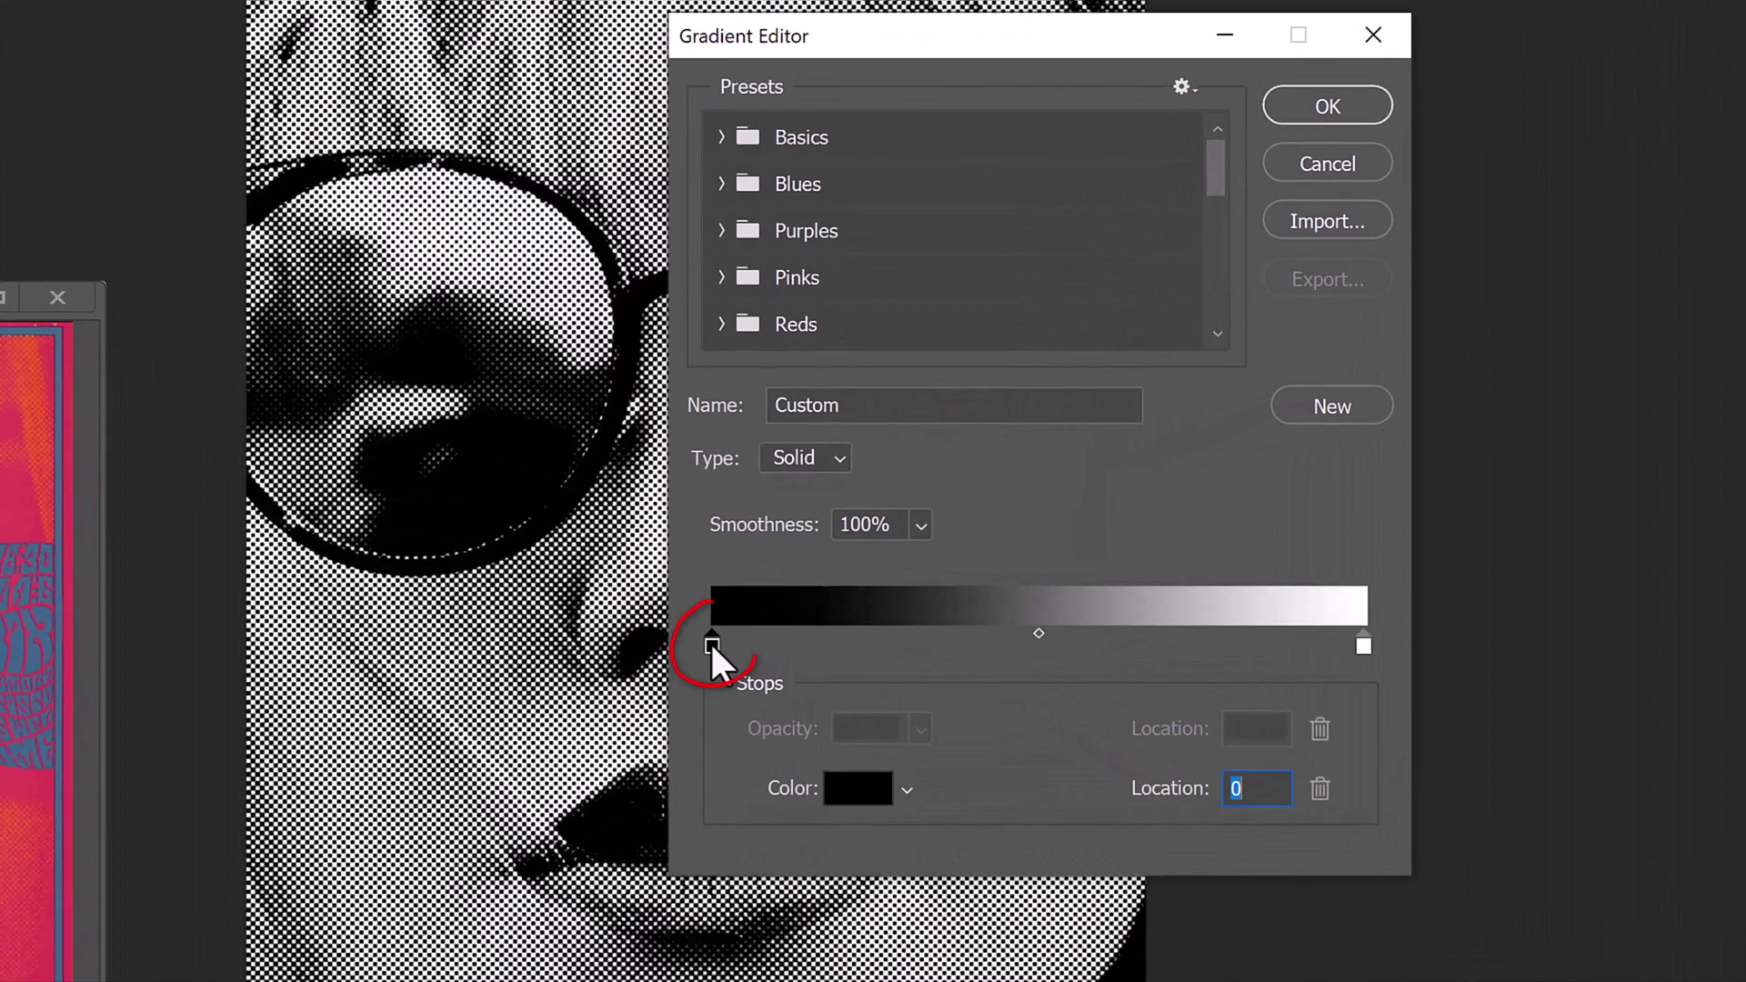
left_click(856, 789)
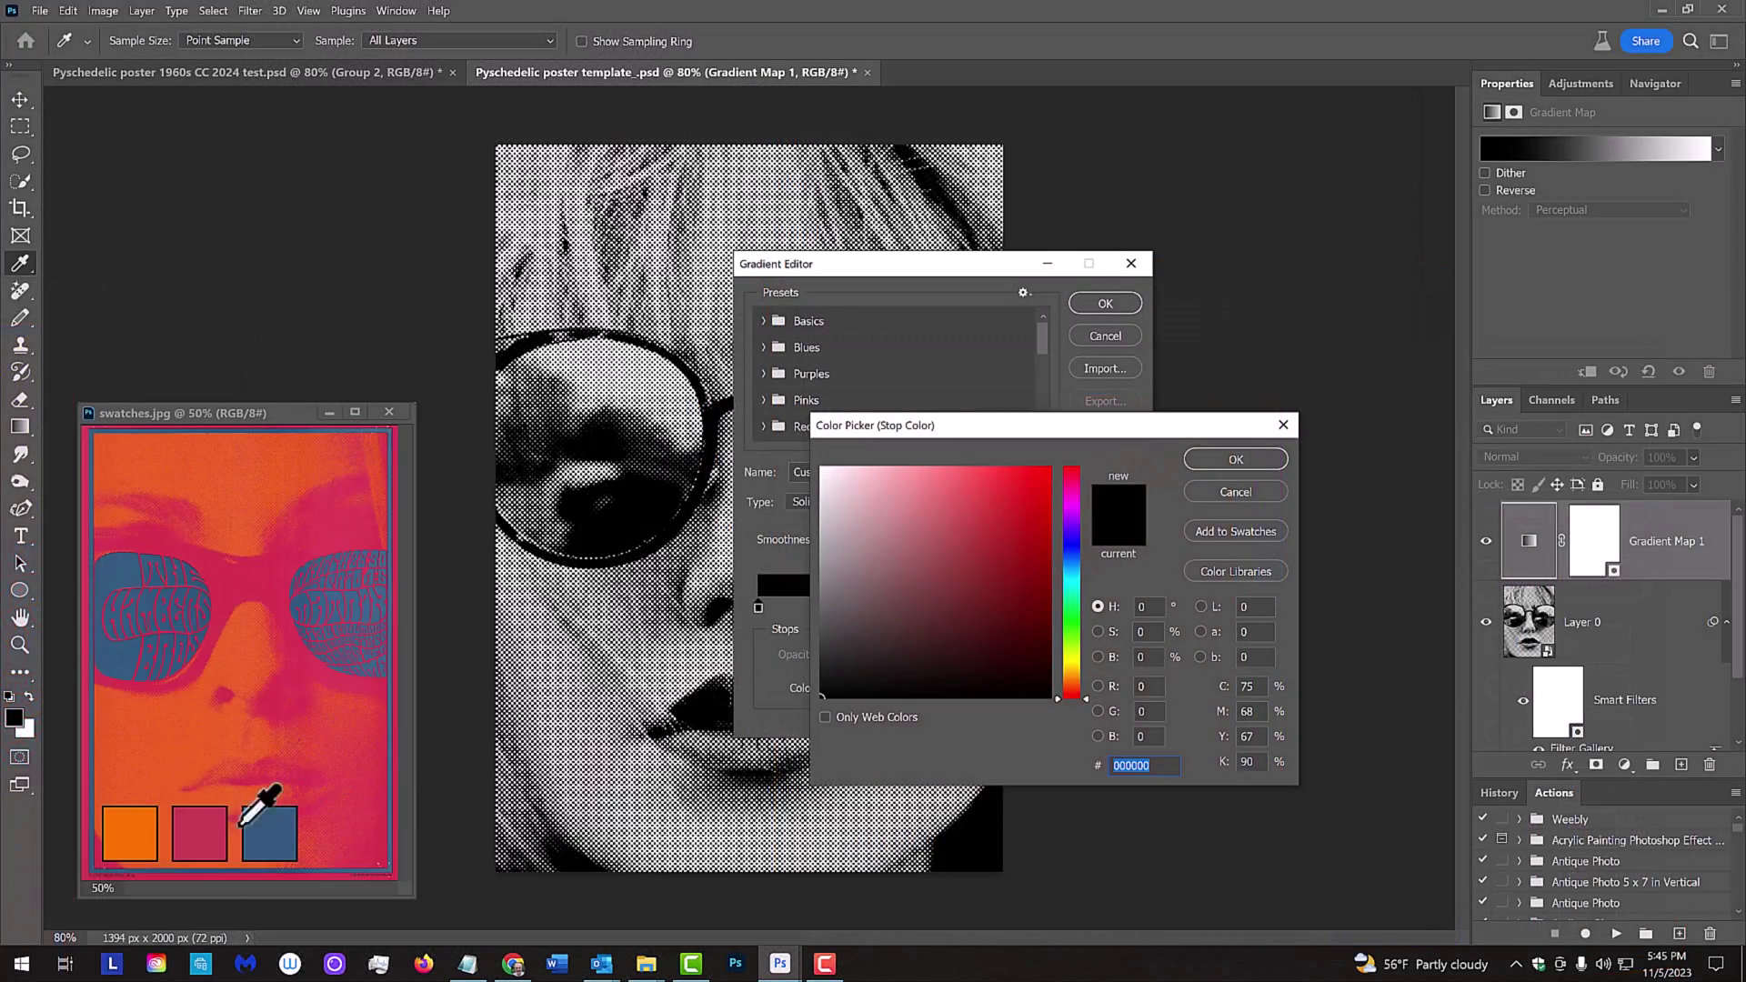
left_click(204, 827)
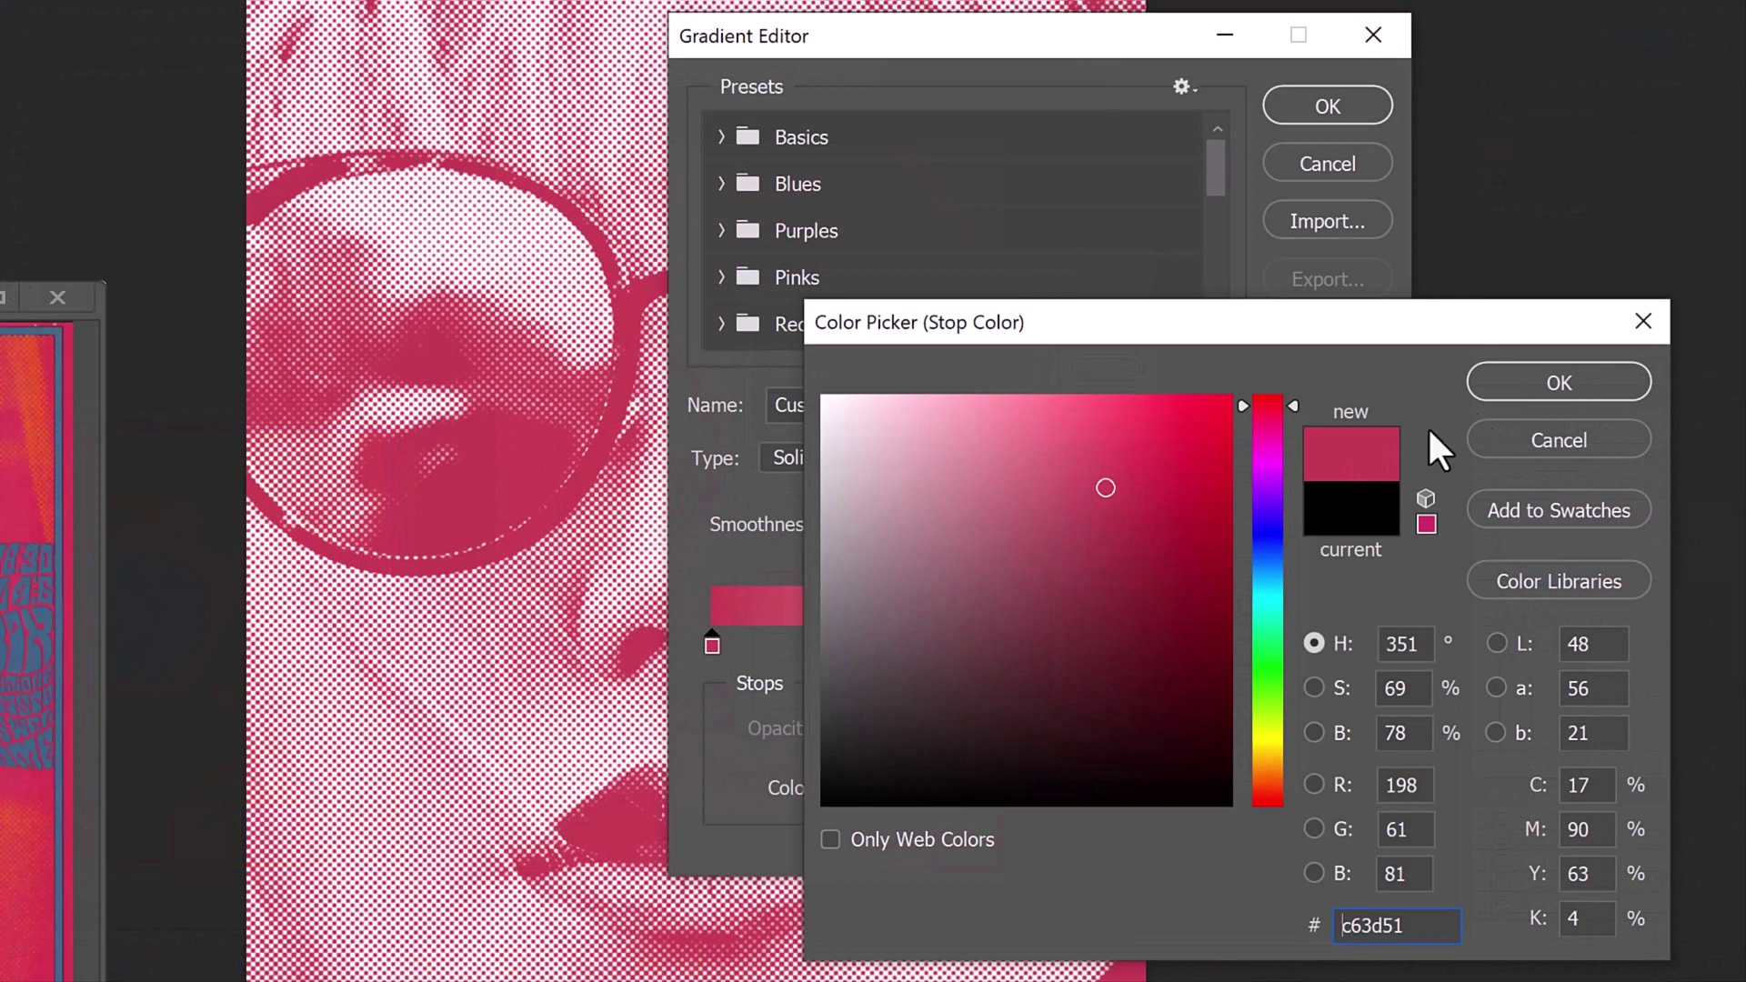
left_click(1533, 383)
left_click(1533, 384)
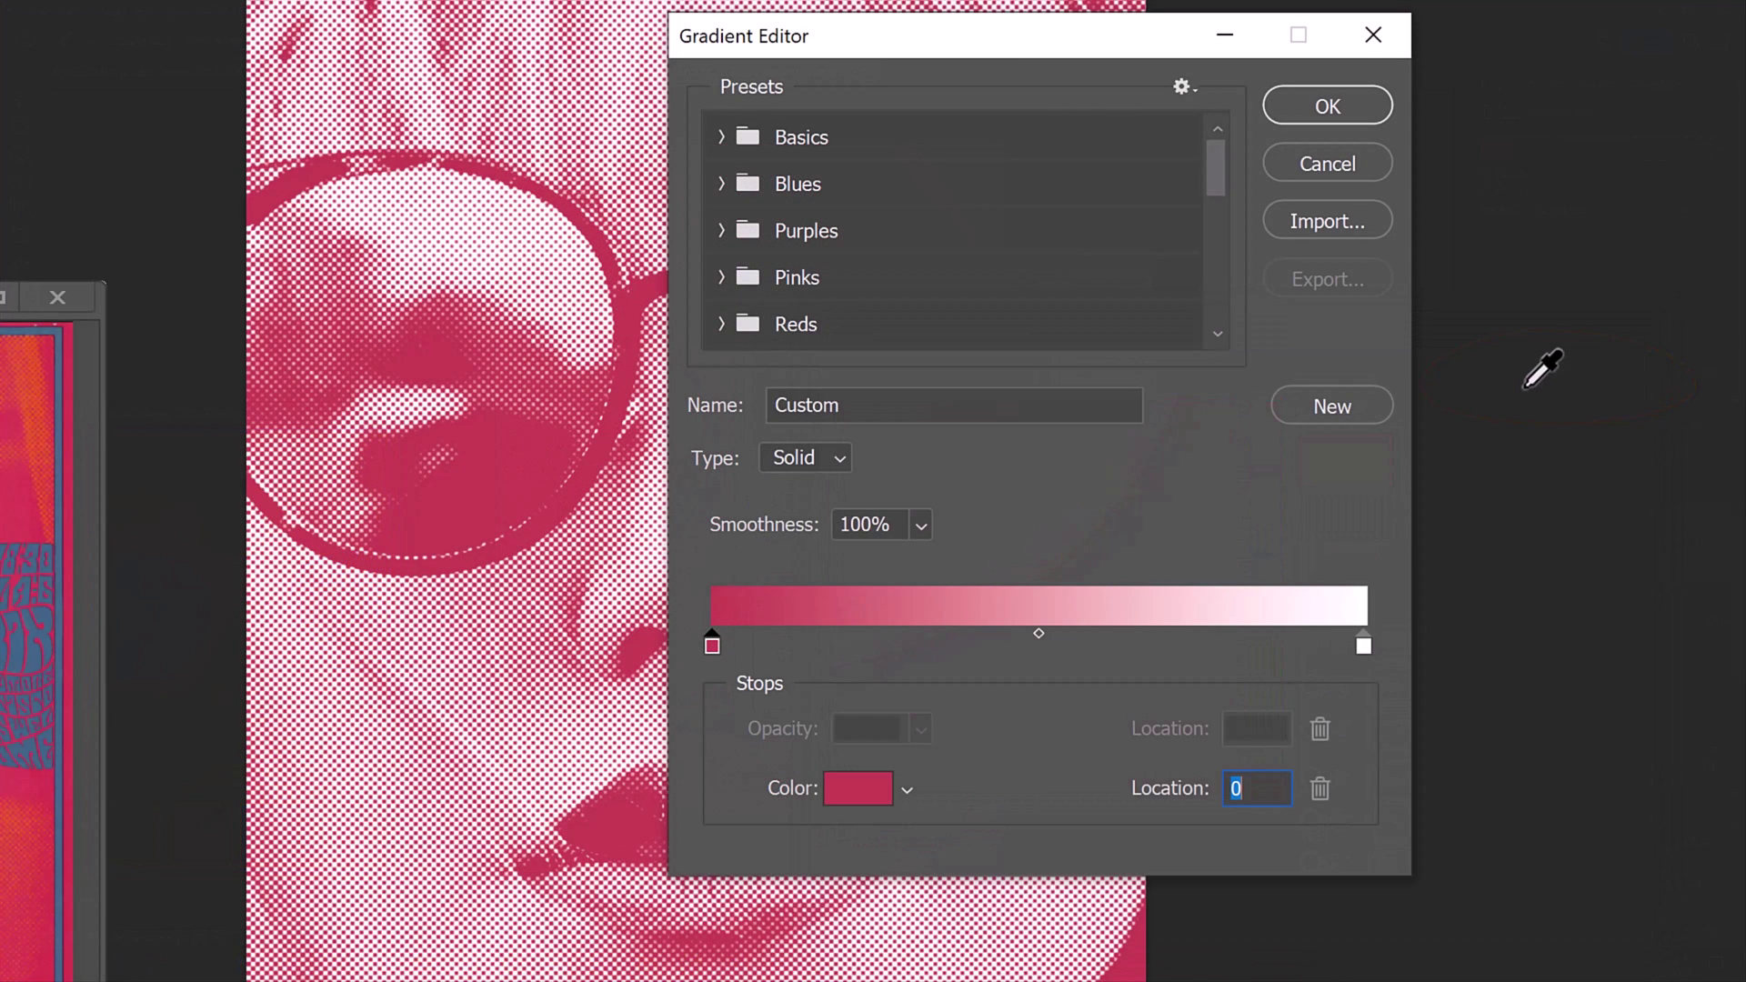
Set the gradient's light stop to the orange swatch and apply the map
left_click(1363, 646)
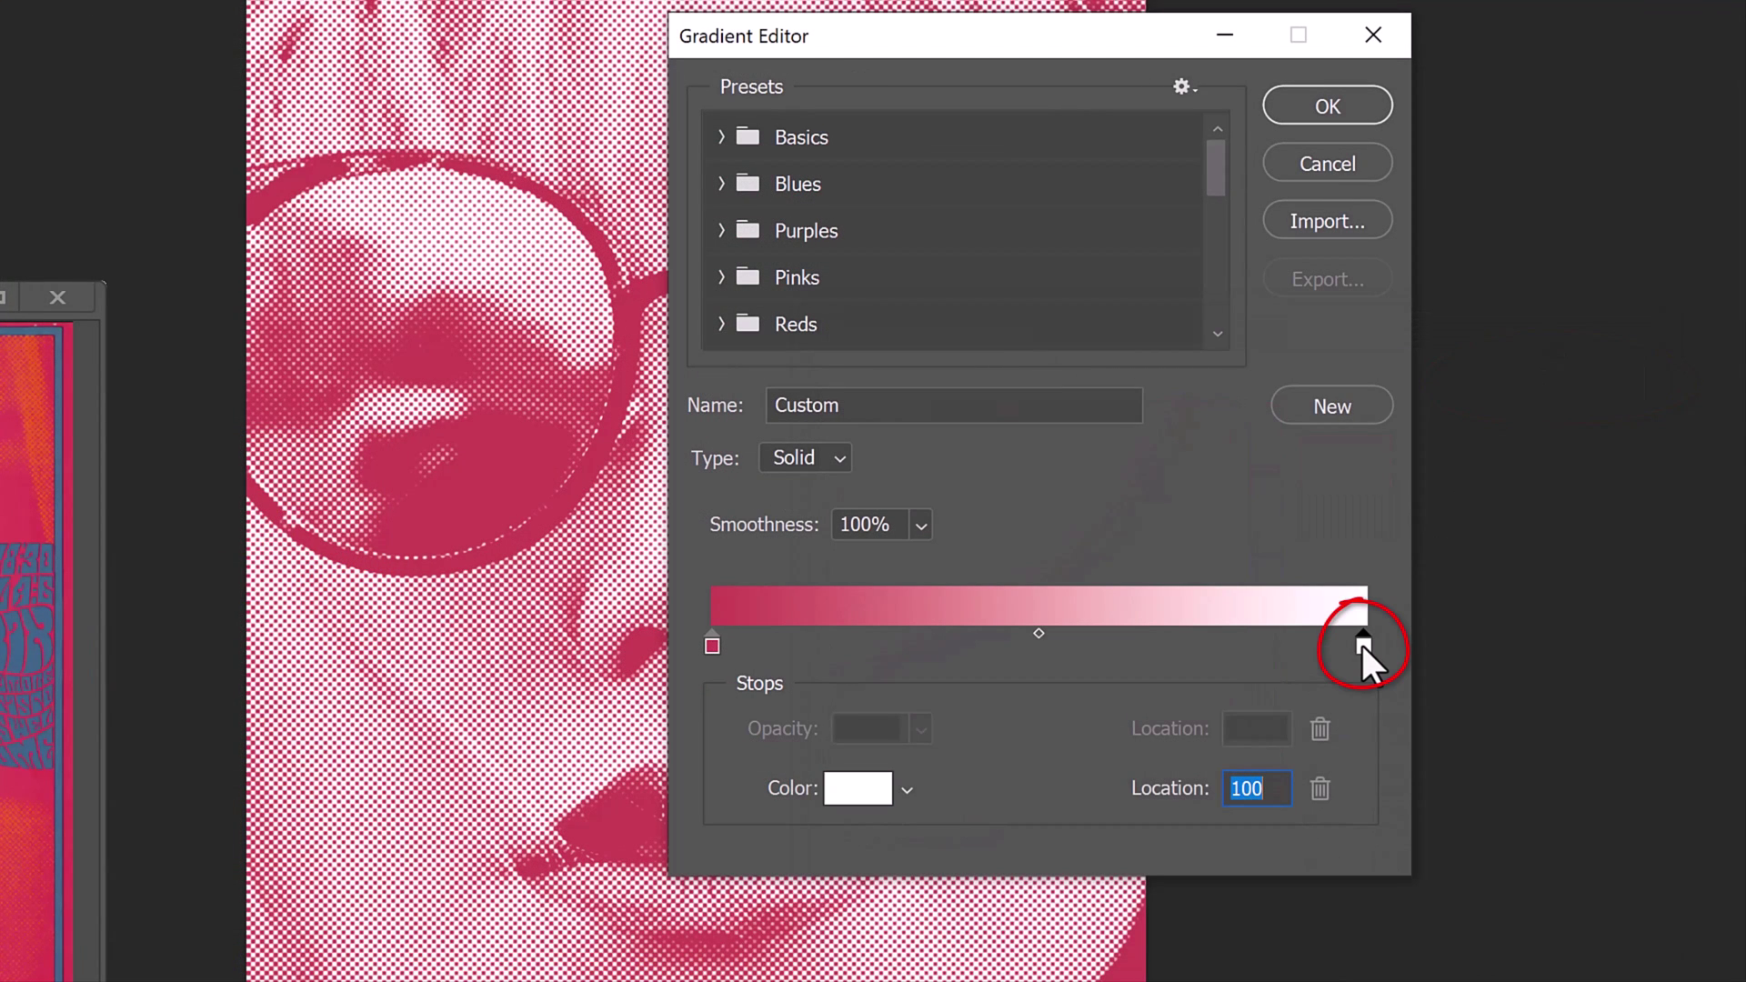
left_click(858, 793)
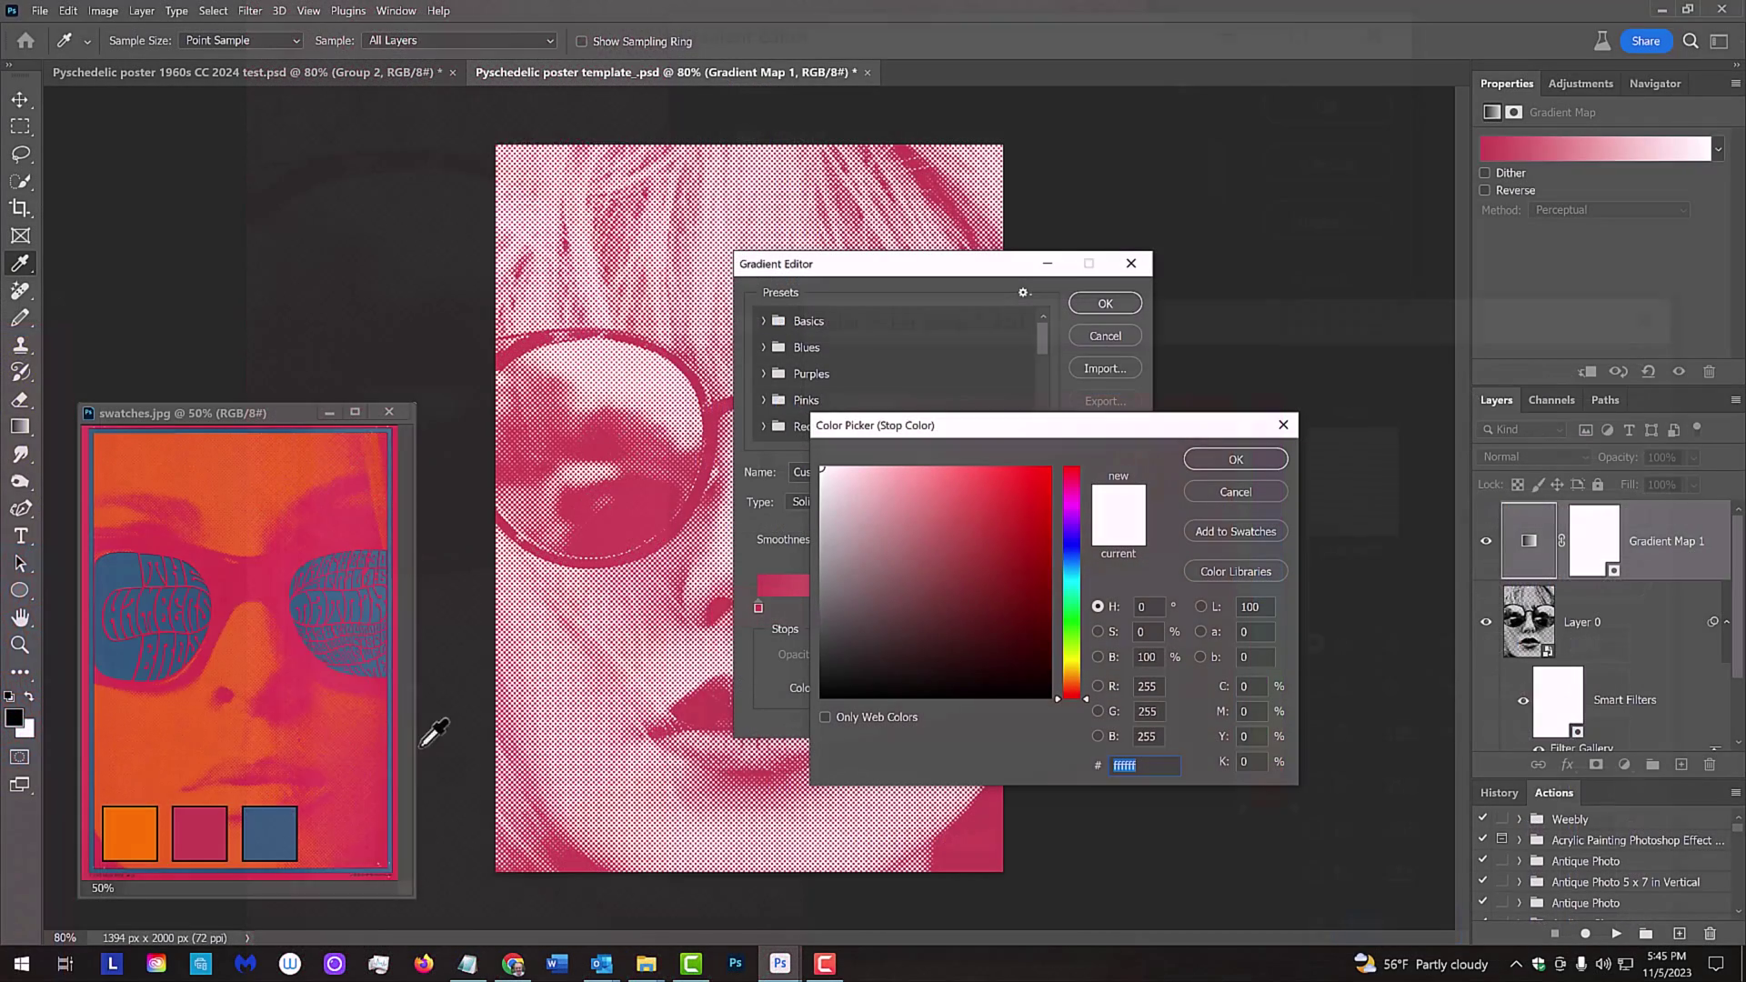
left_click(142, 821)
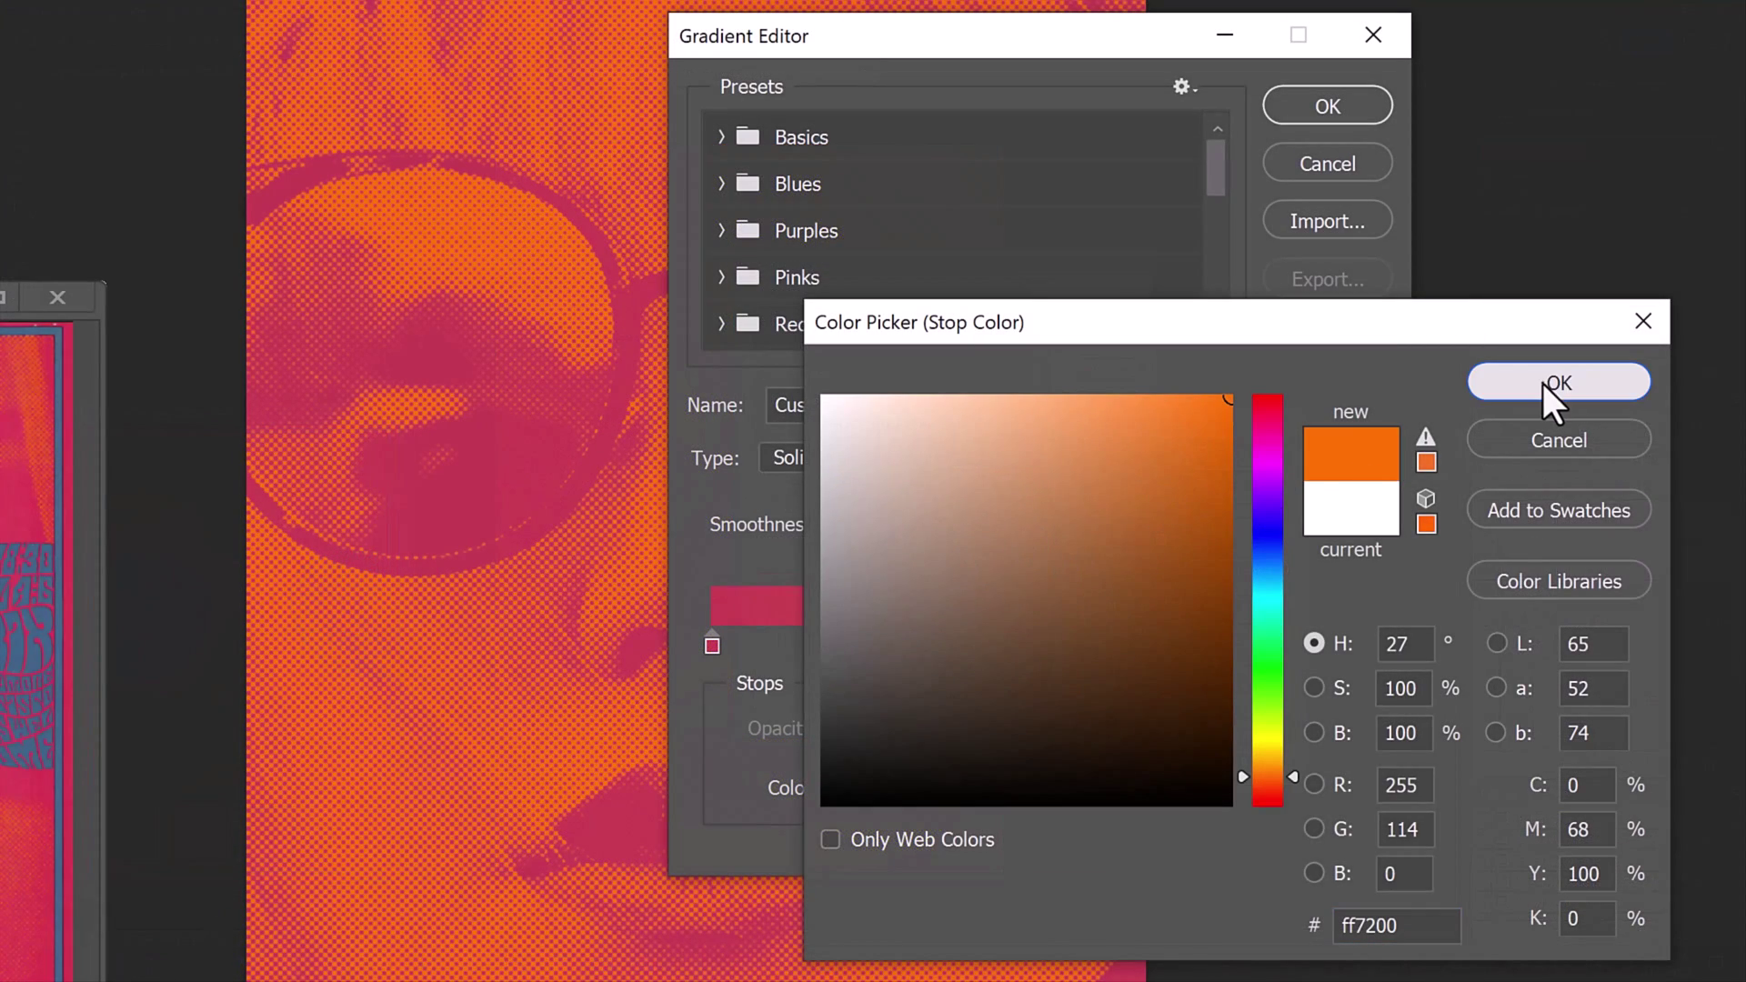
left_click(1543, 384)
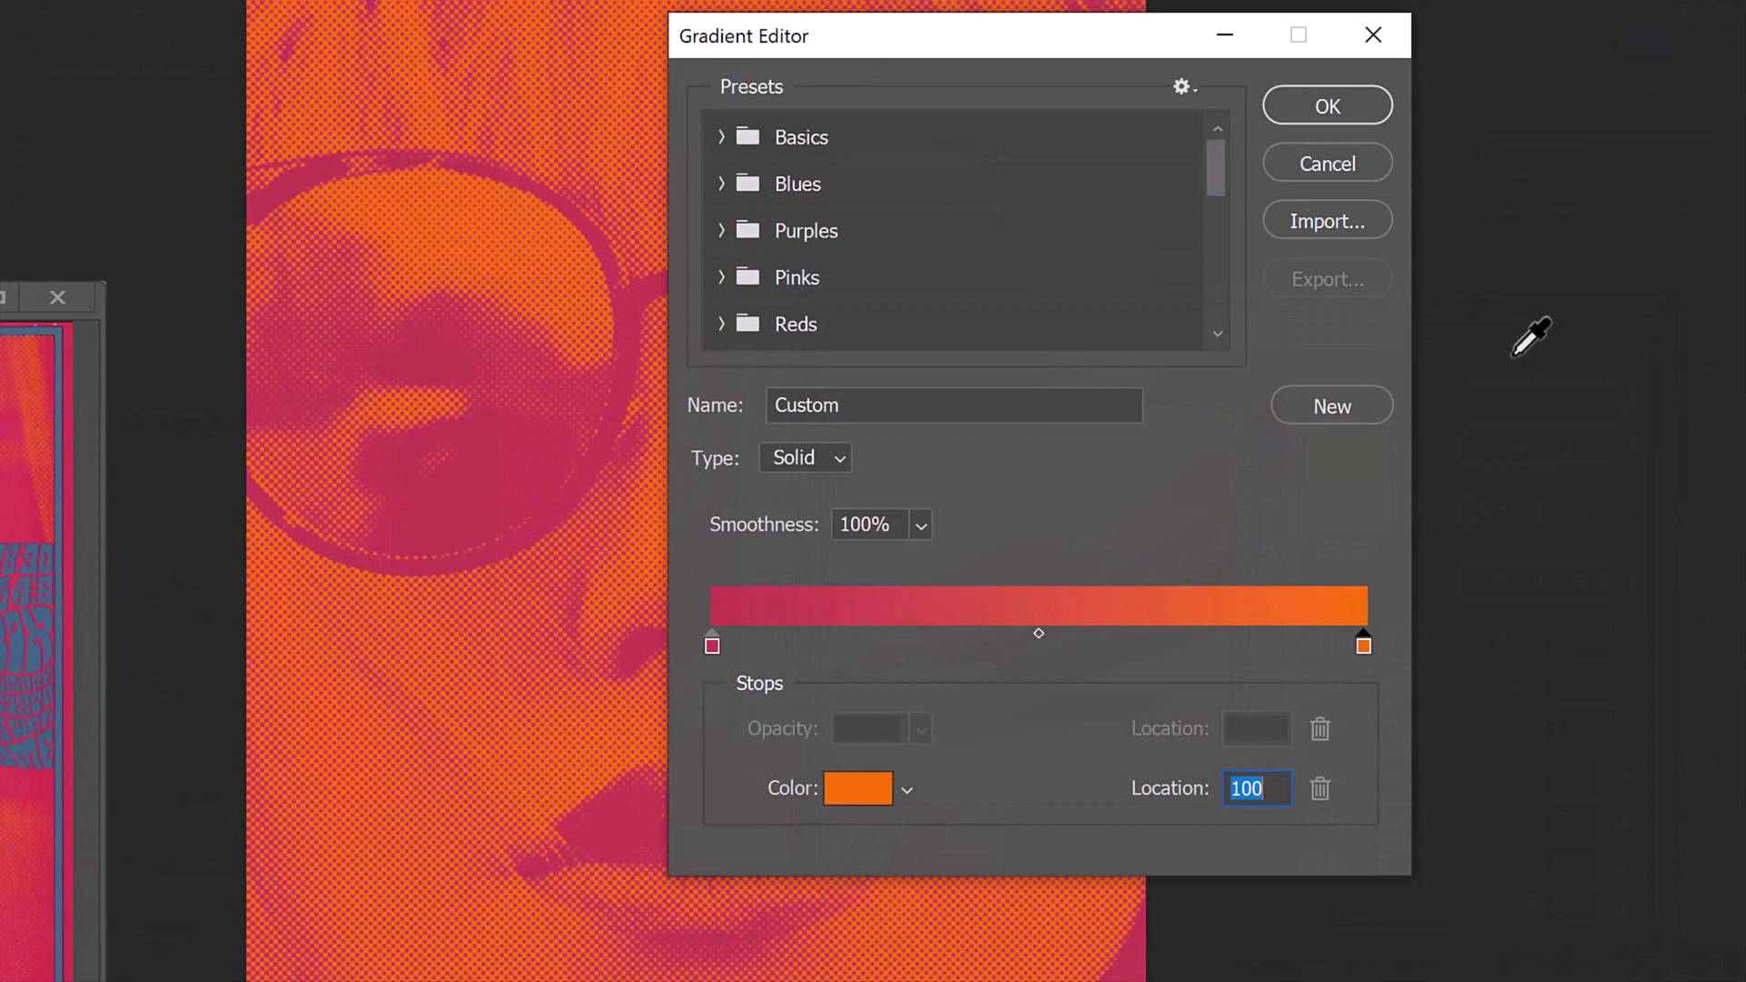
left_click(1316, 103)
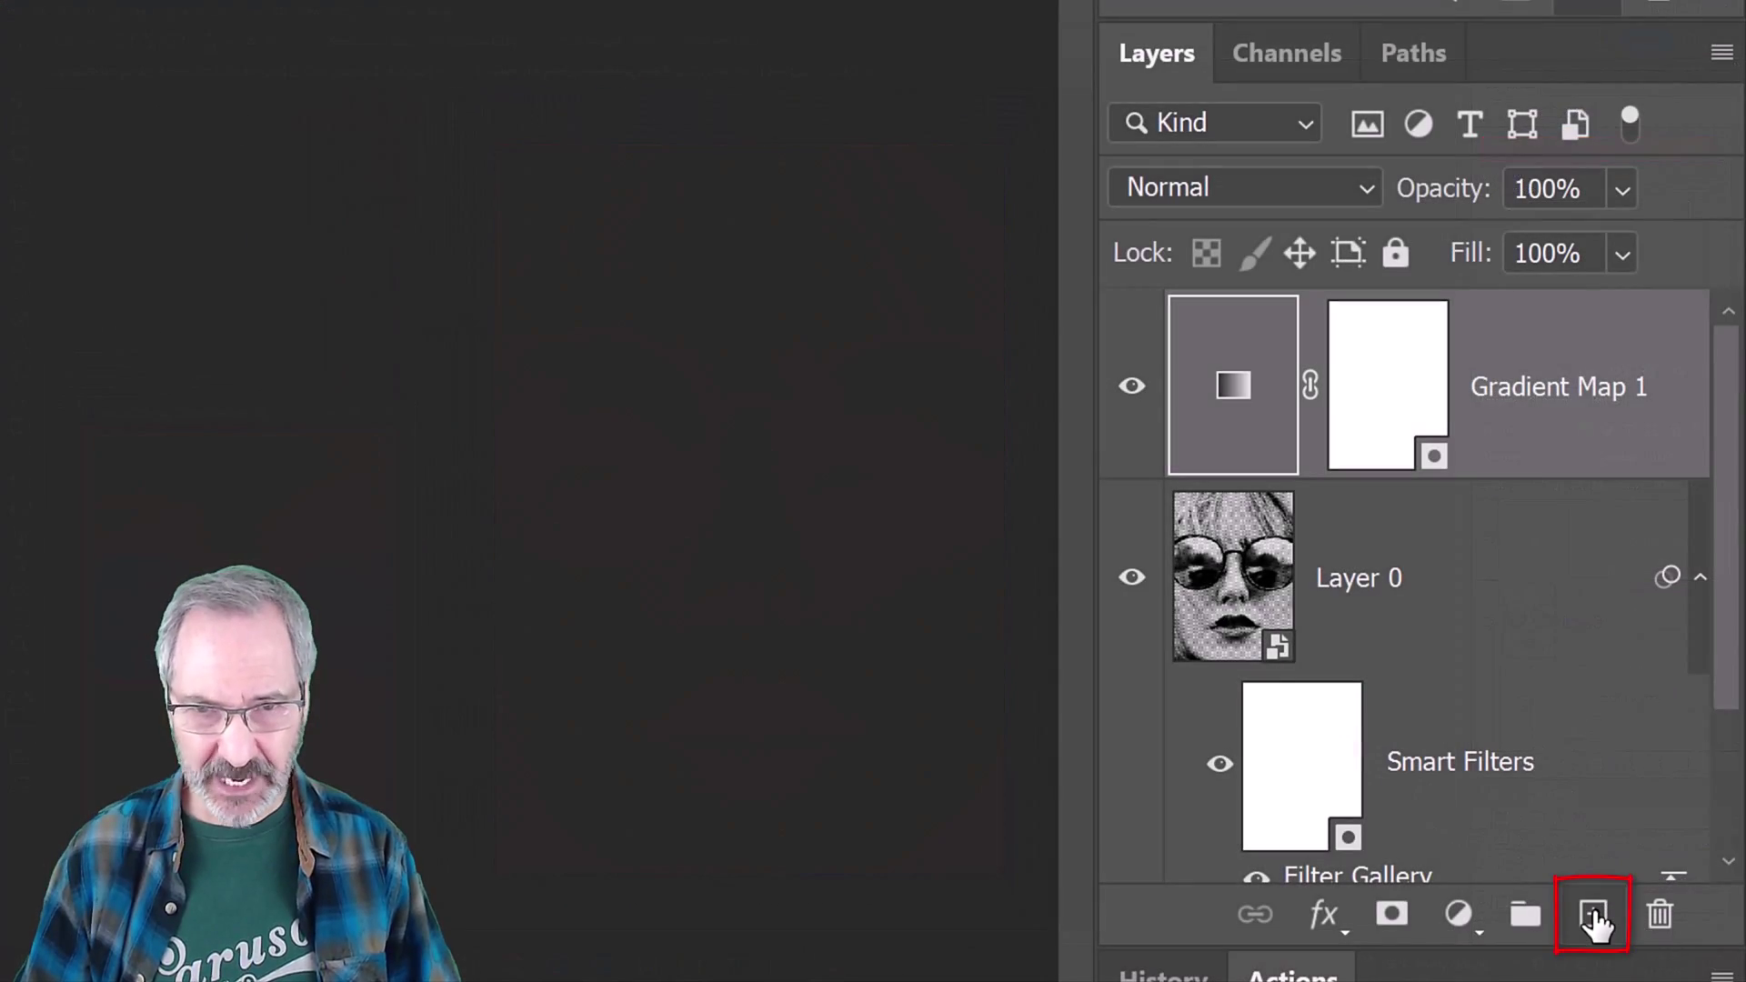
Add a new layer, group it, and load the Alpha 1 lens channel as a selection
left_click(1594, 911)
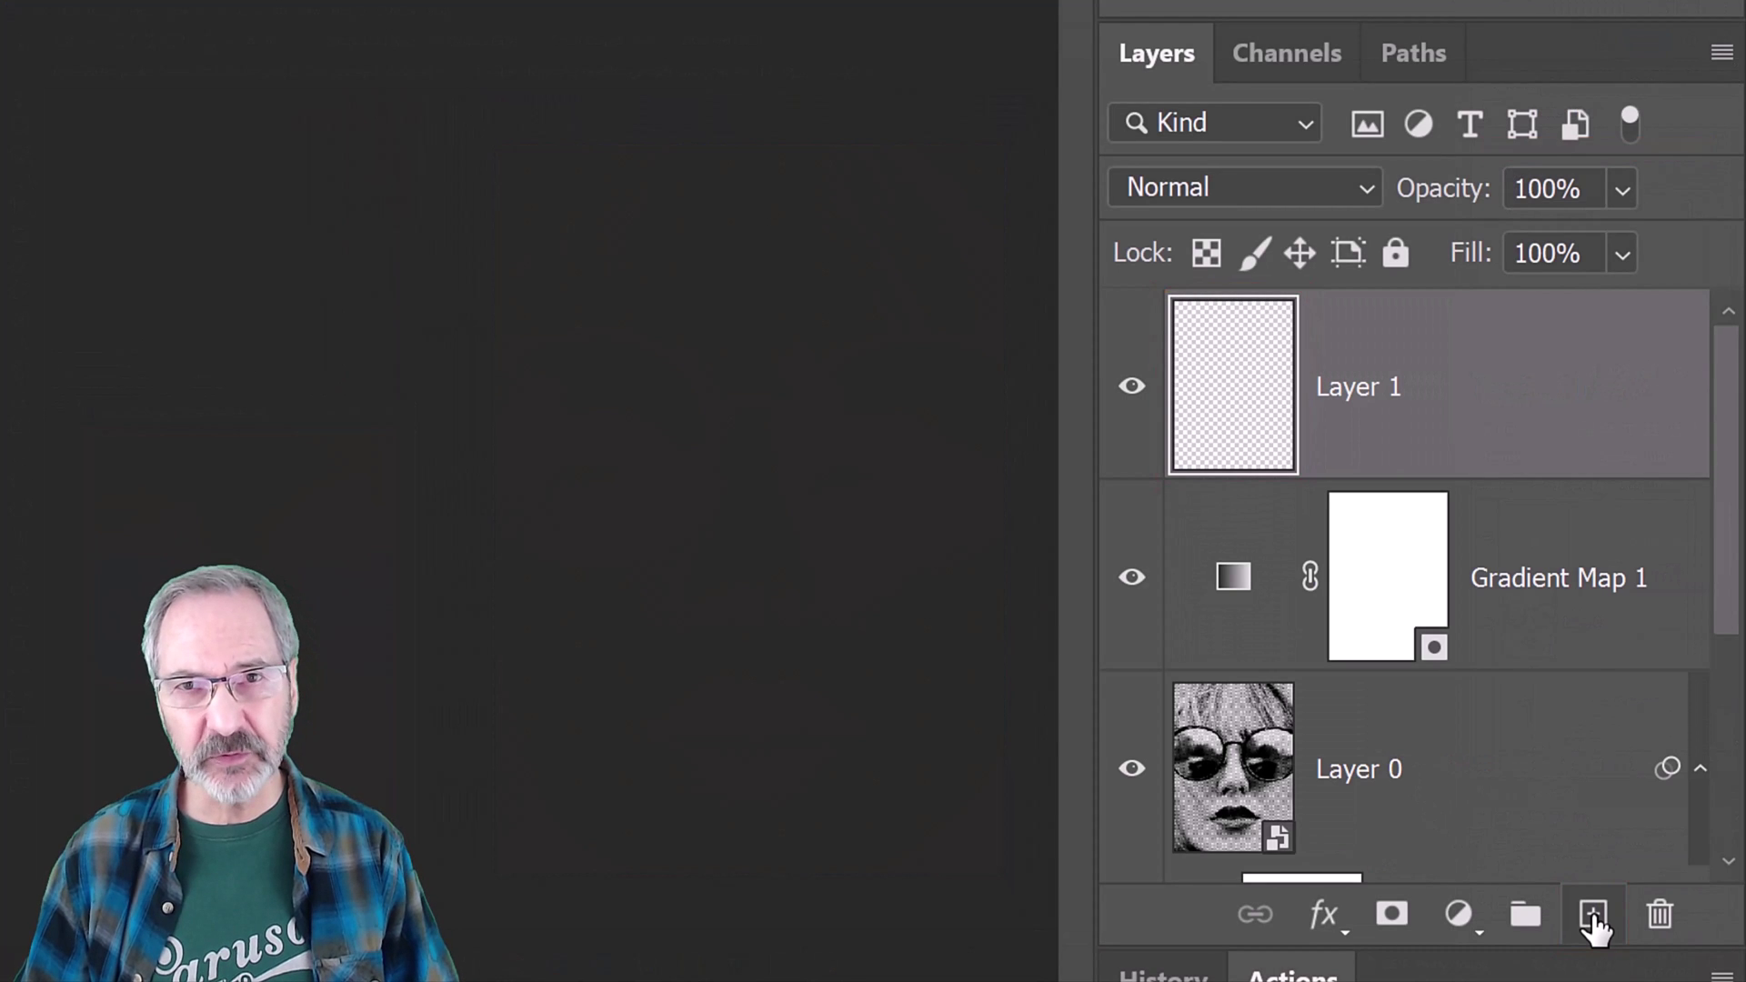
key("ctrl+g")
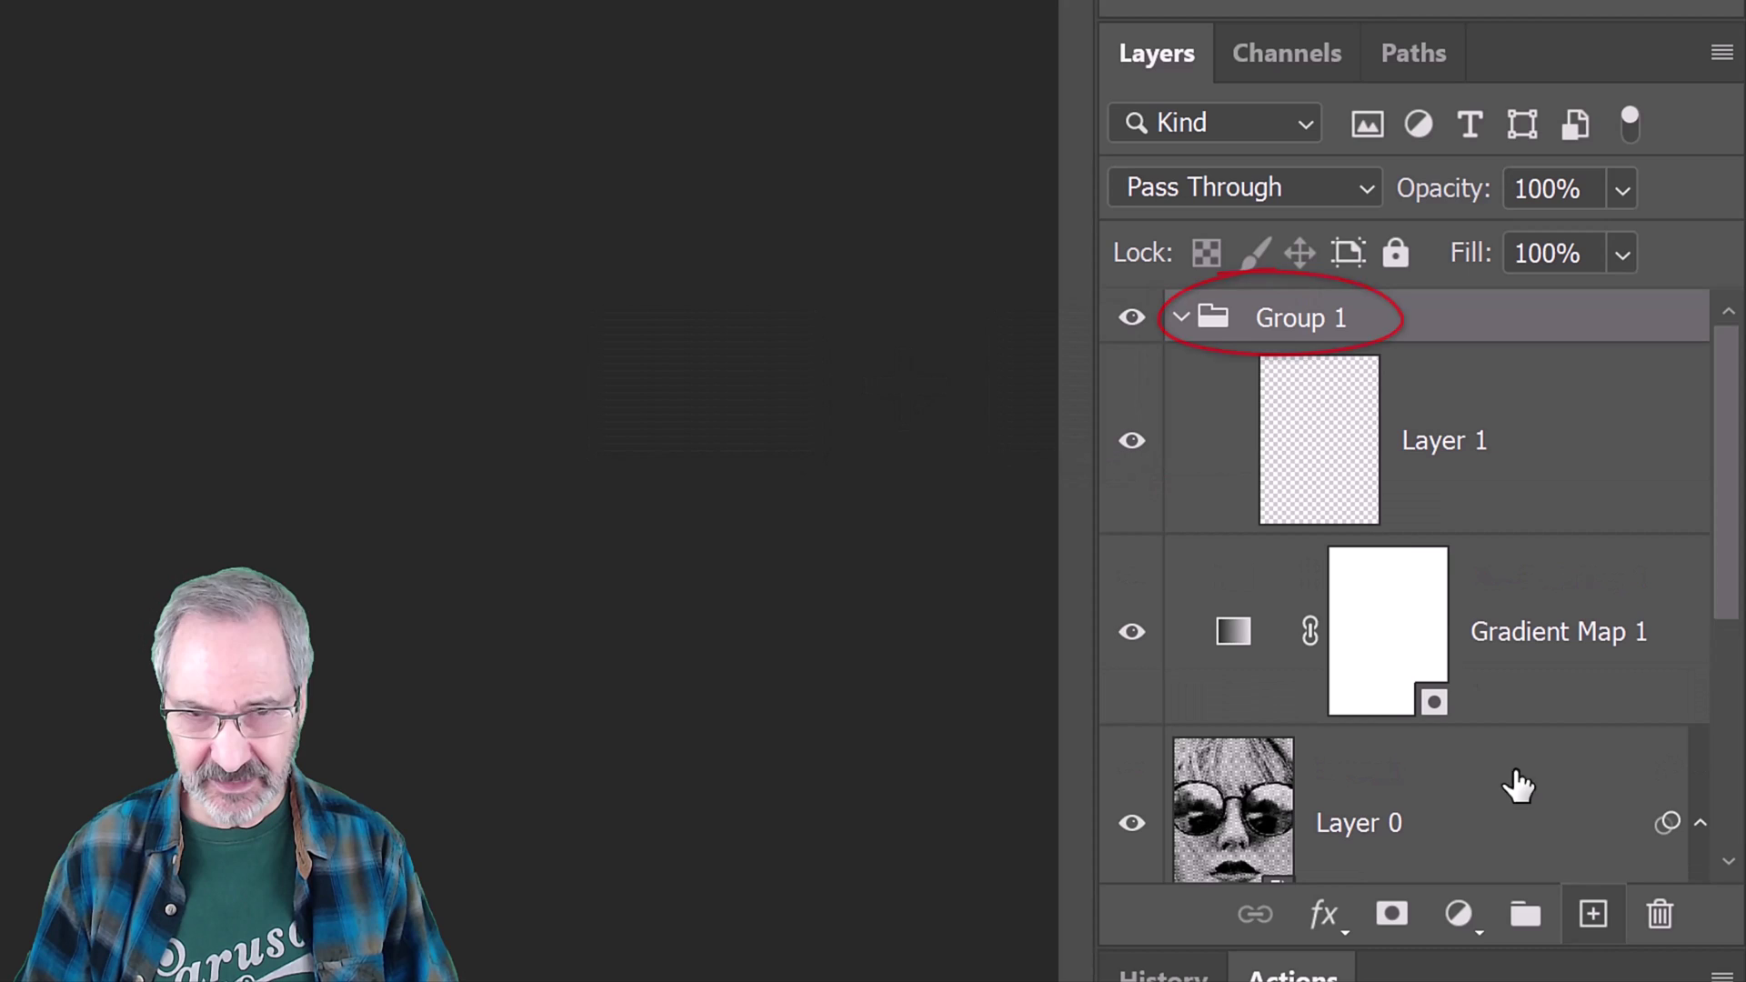
left_click(1286, 55)
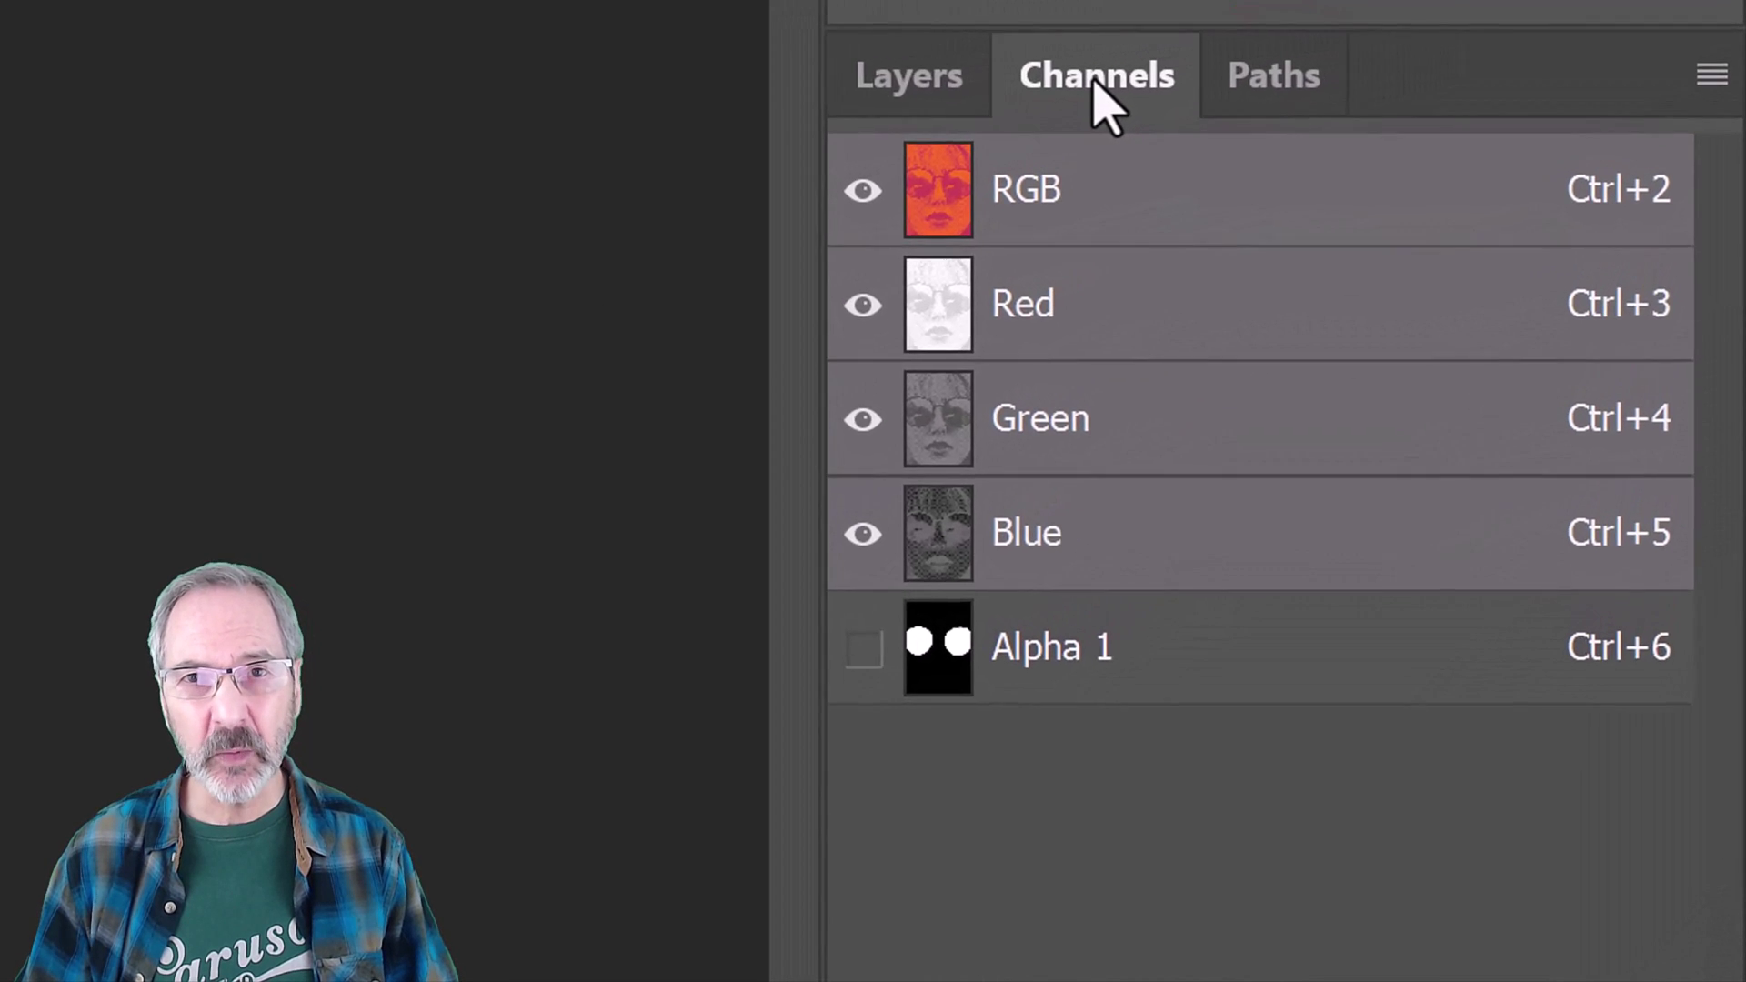
key("ctrl")
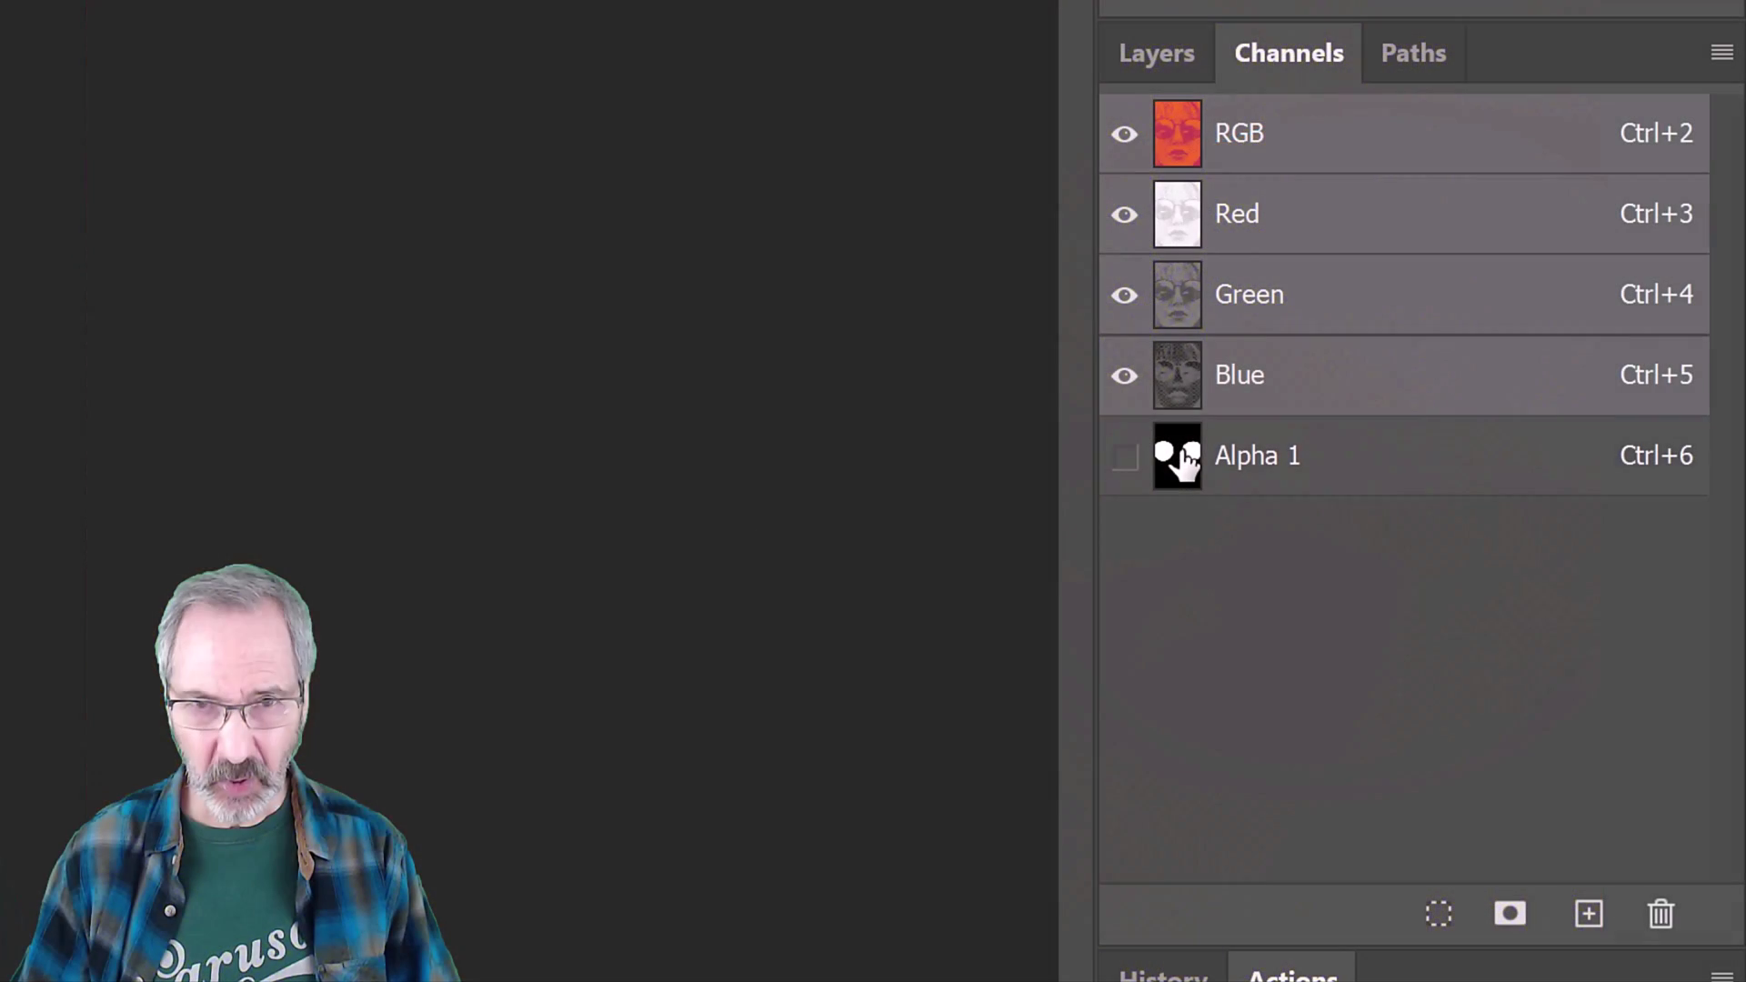
Add a lens-shaped layer mask to Group 1 and unlink it
left_click(1155, 54)
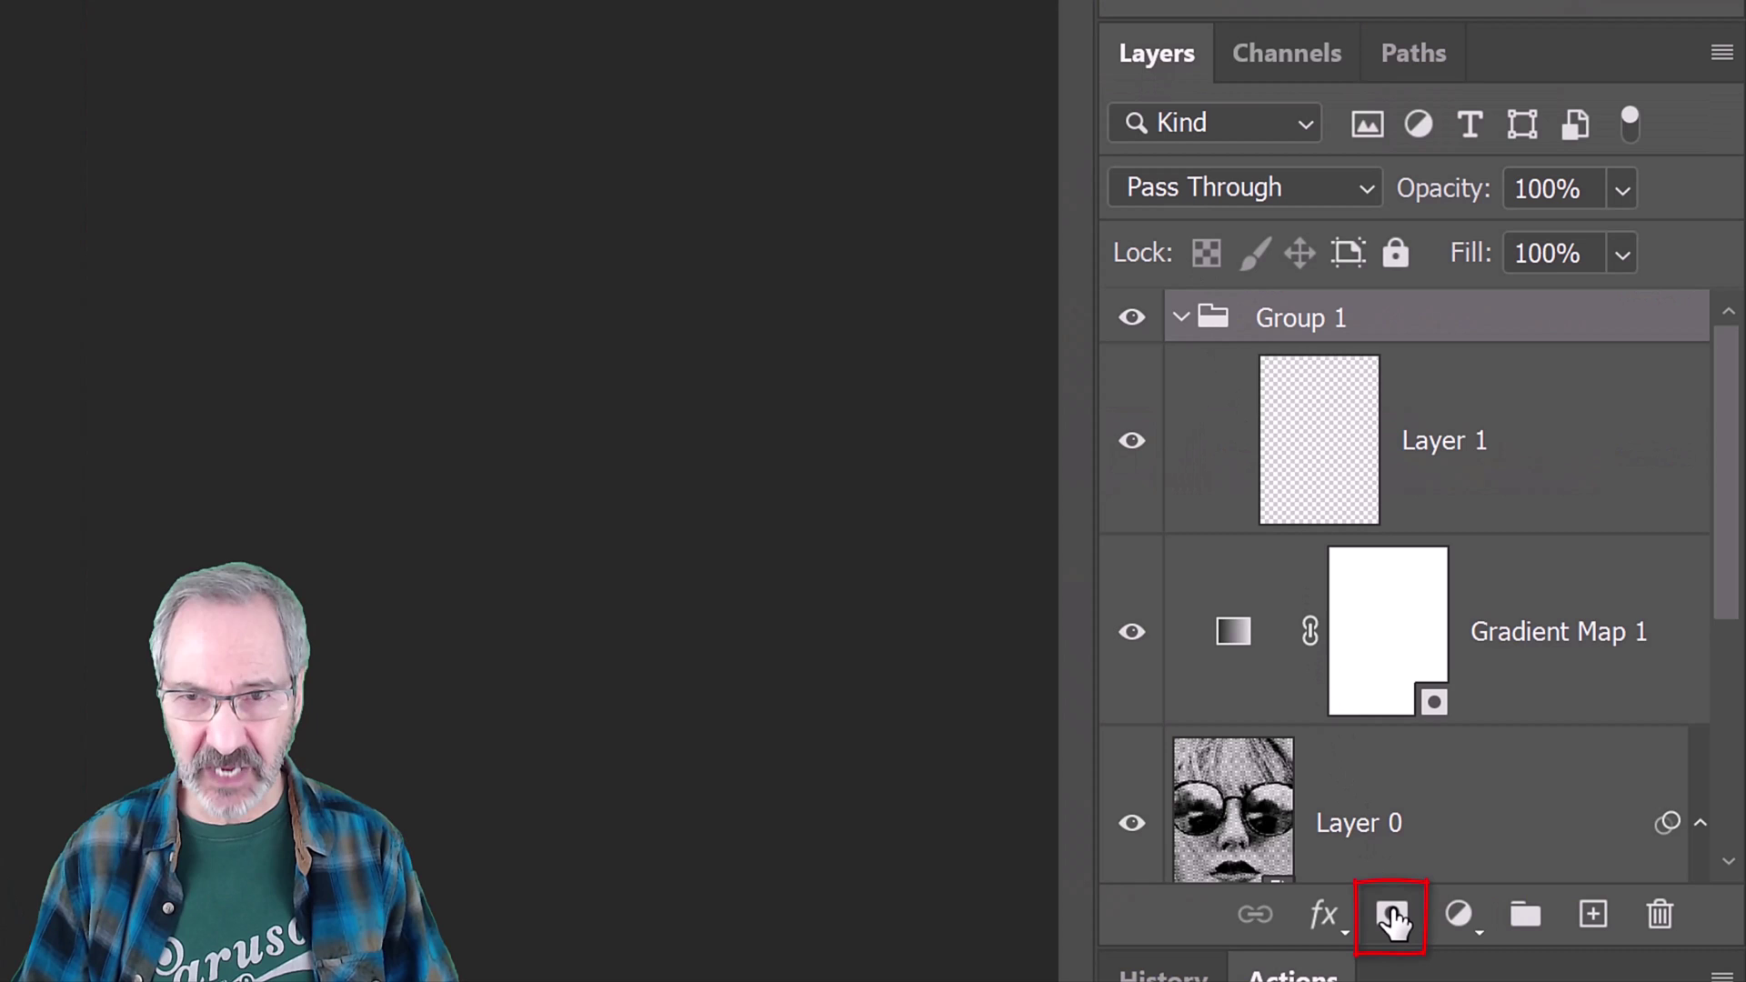
left_click(1394, 922)
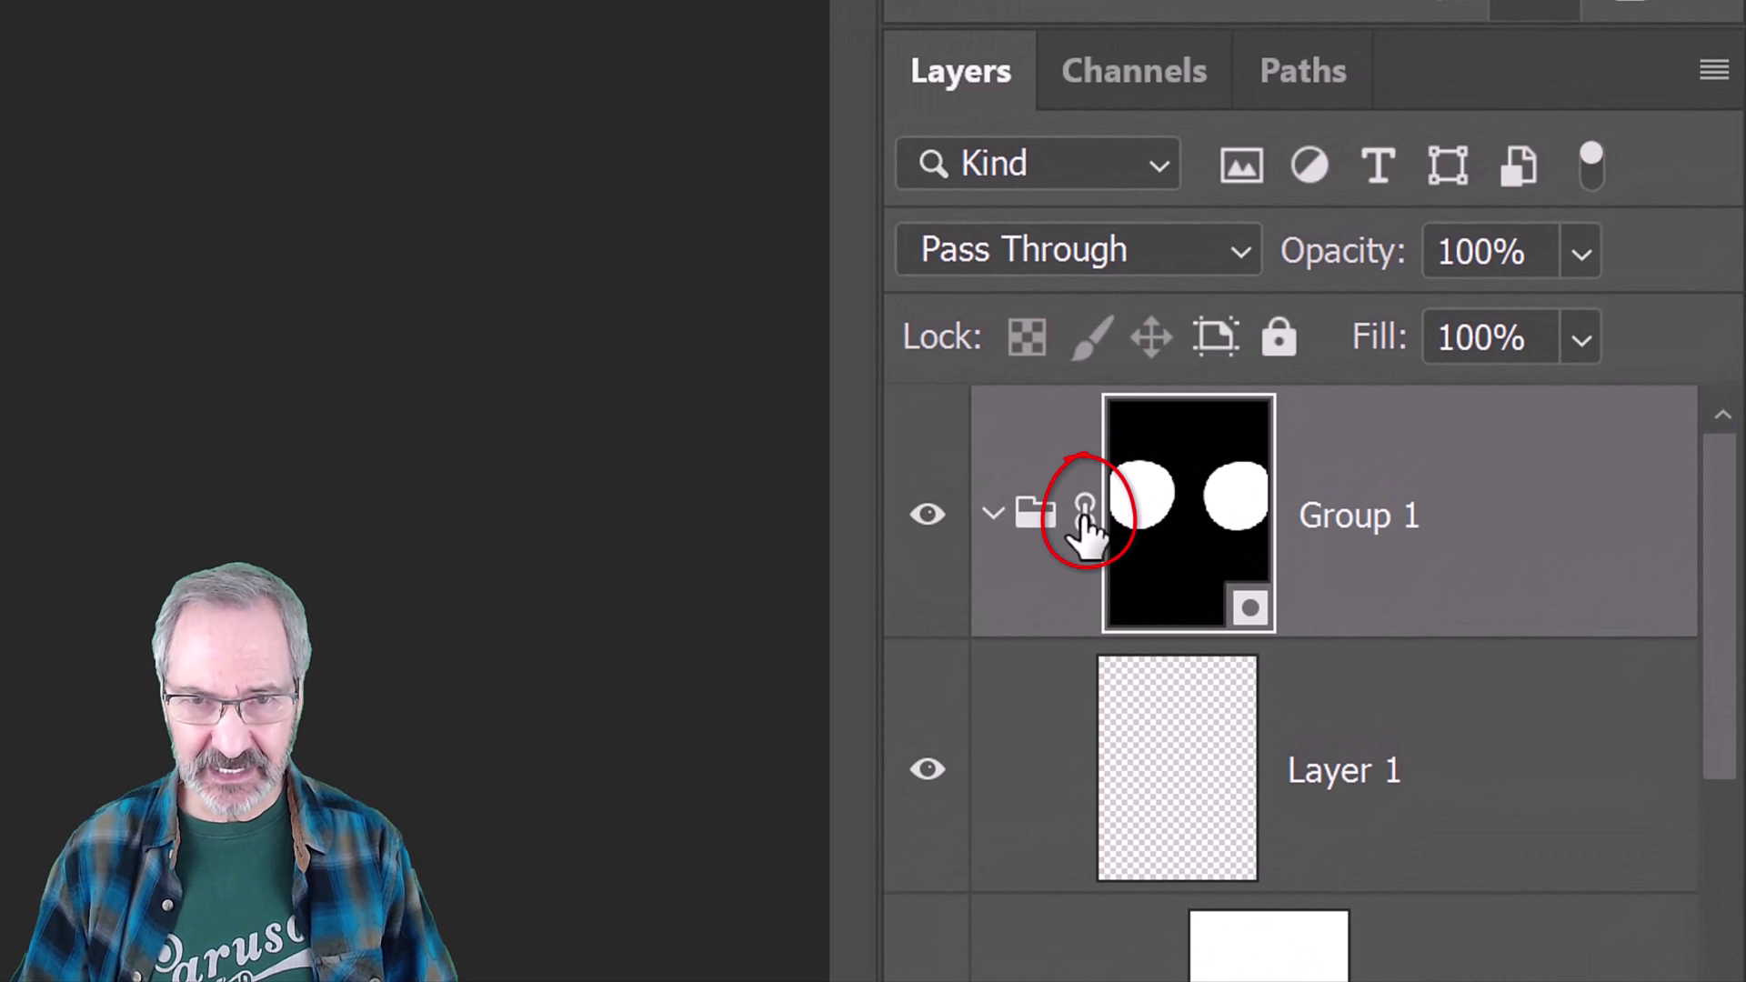
left_click(1085, 516)
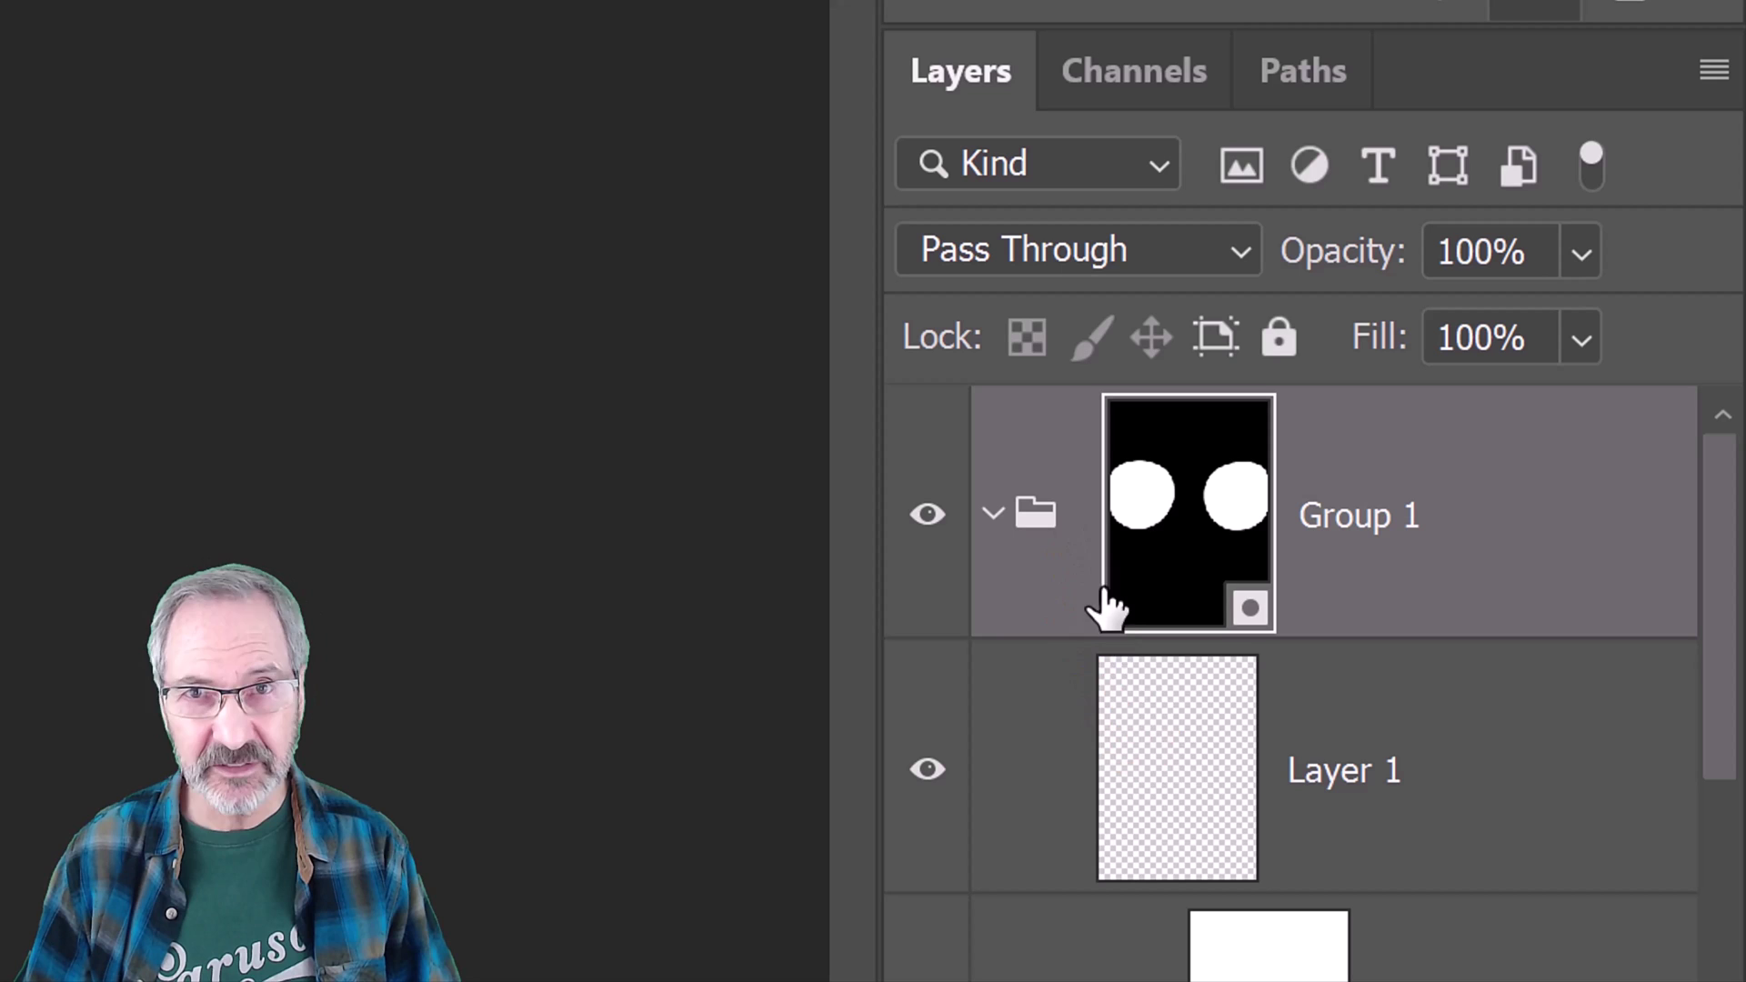
Fill Layer 1 with the blue swatch colour 33597d
left_click(1176, 778)
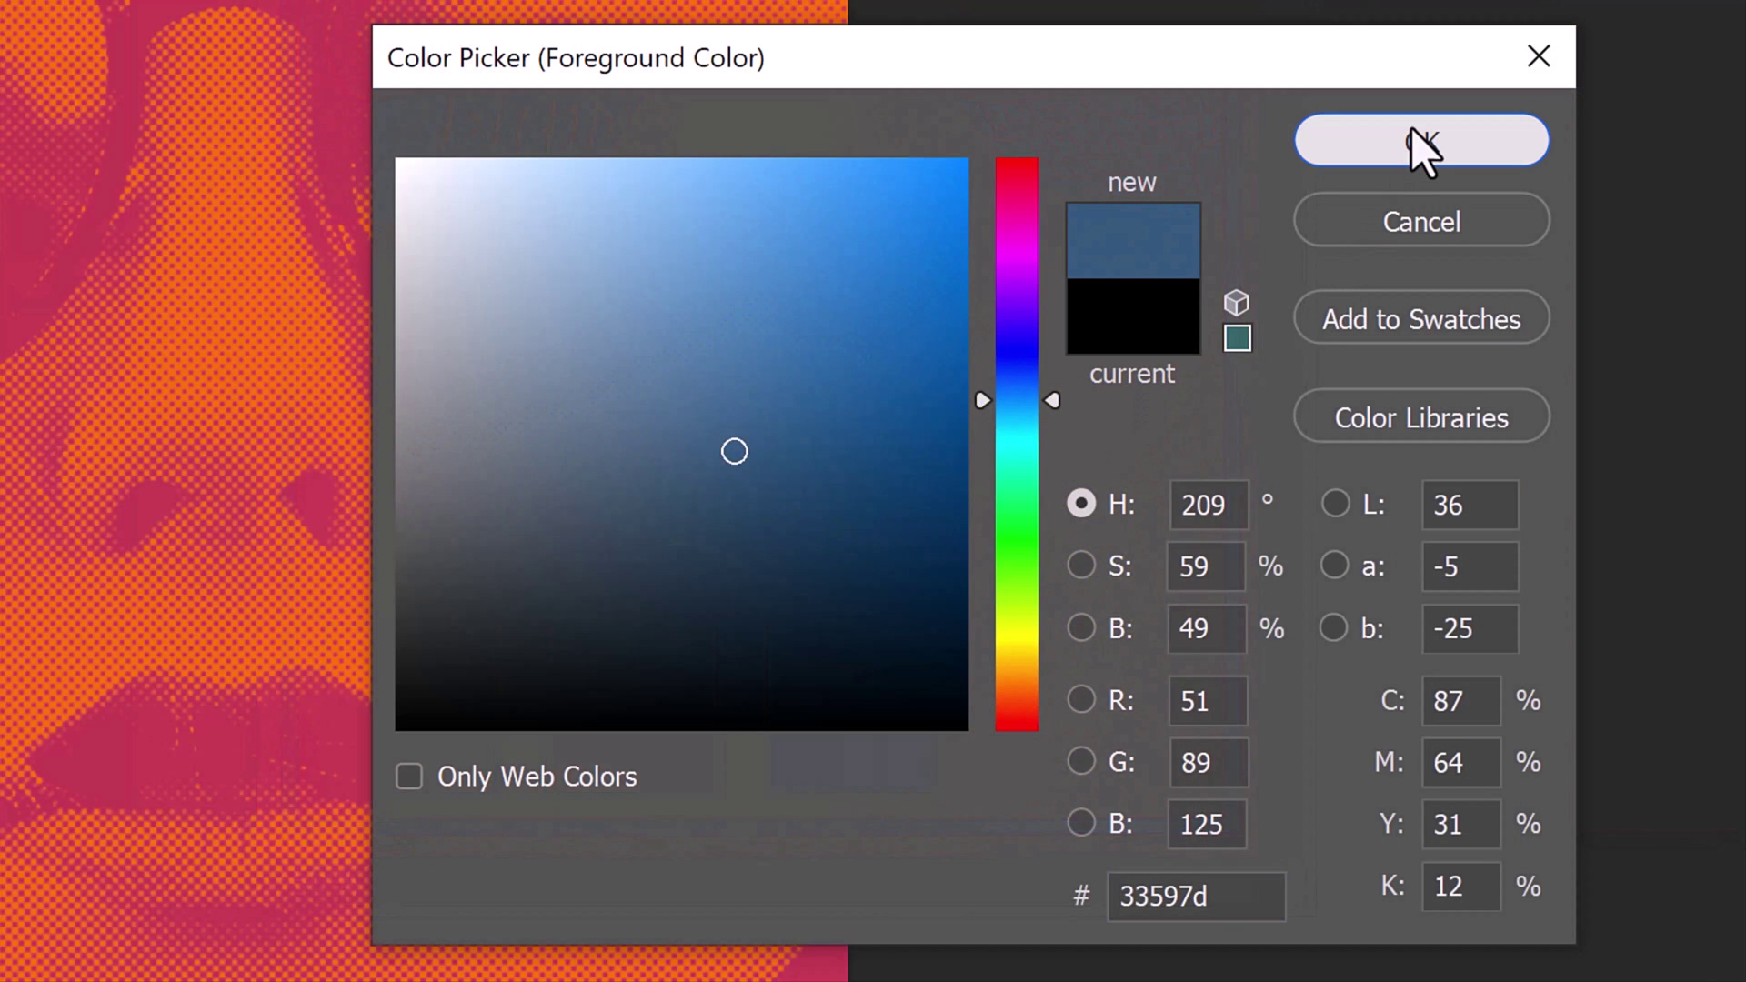
left_click(1416, 141)
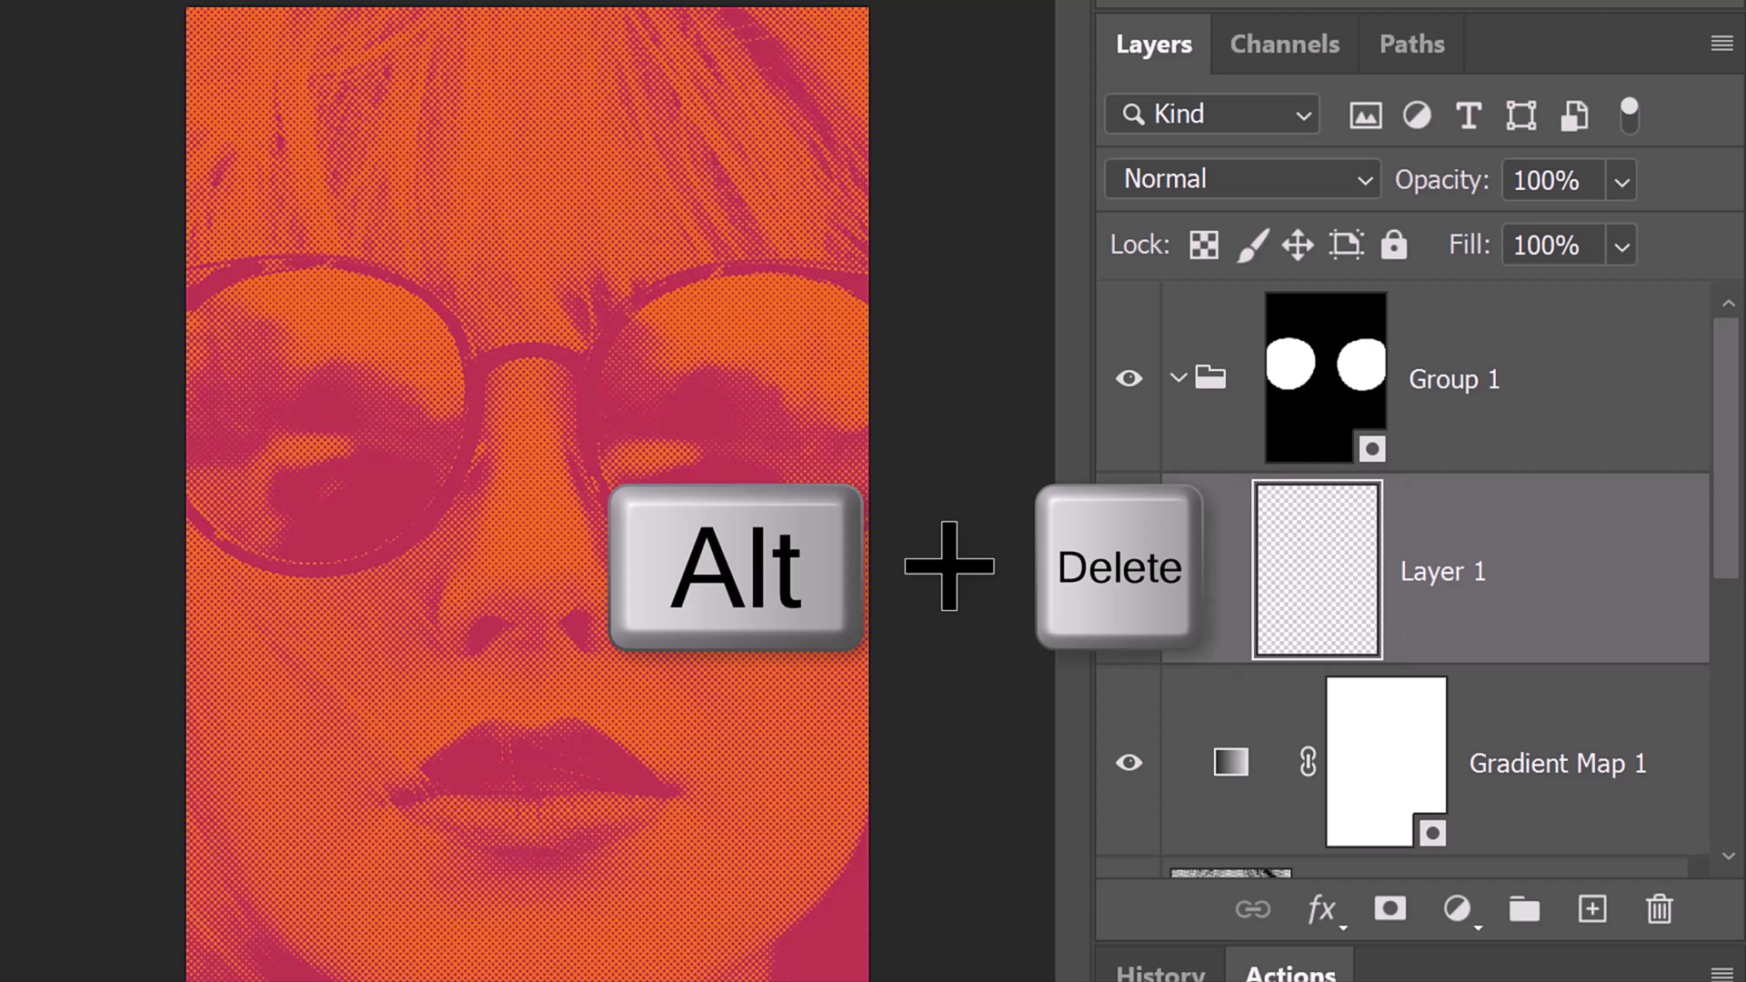
key("alt+Delete")
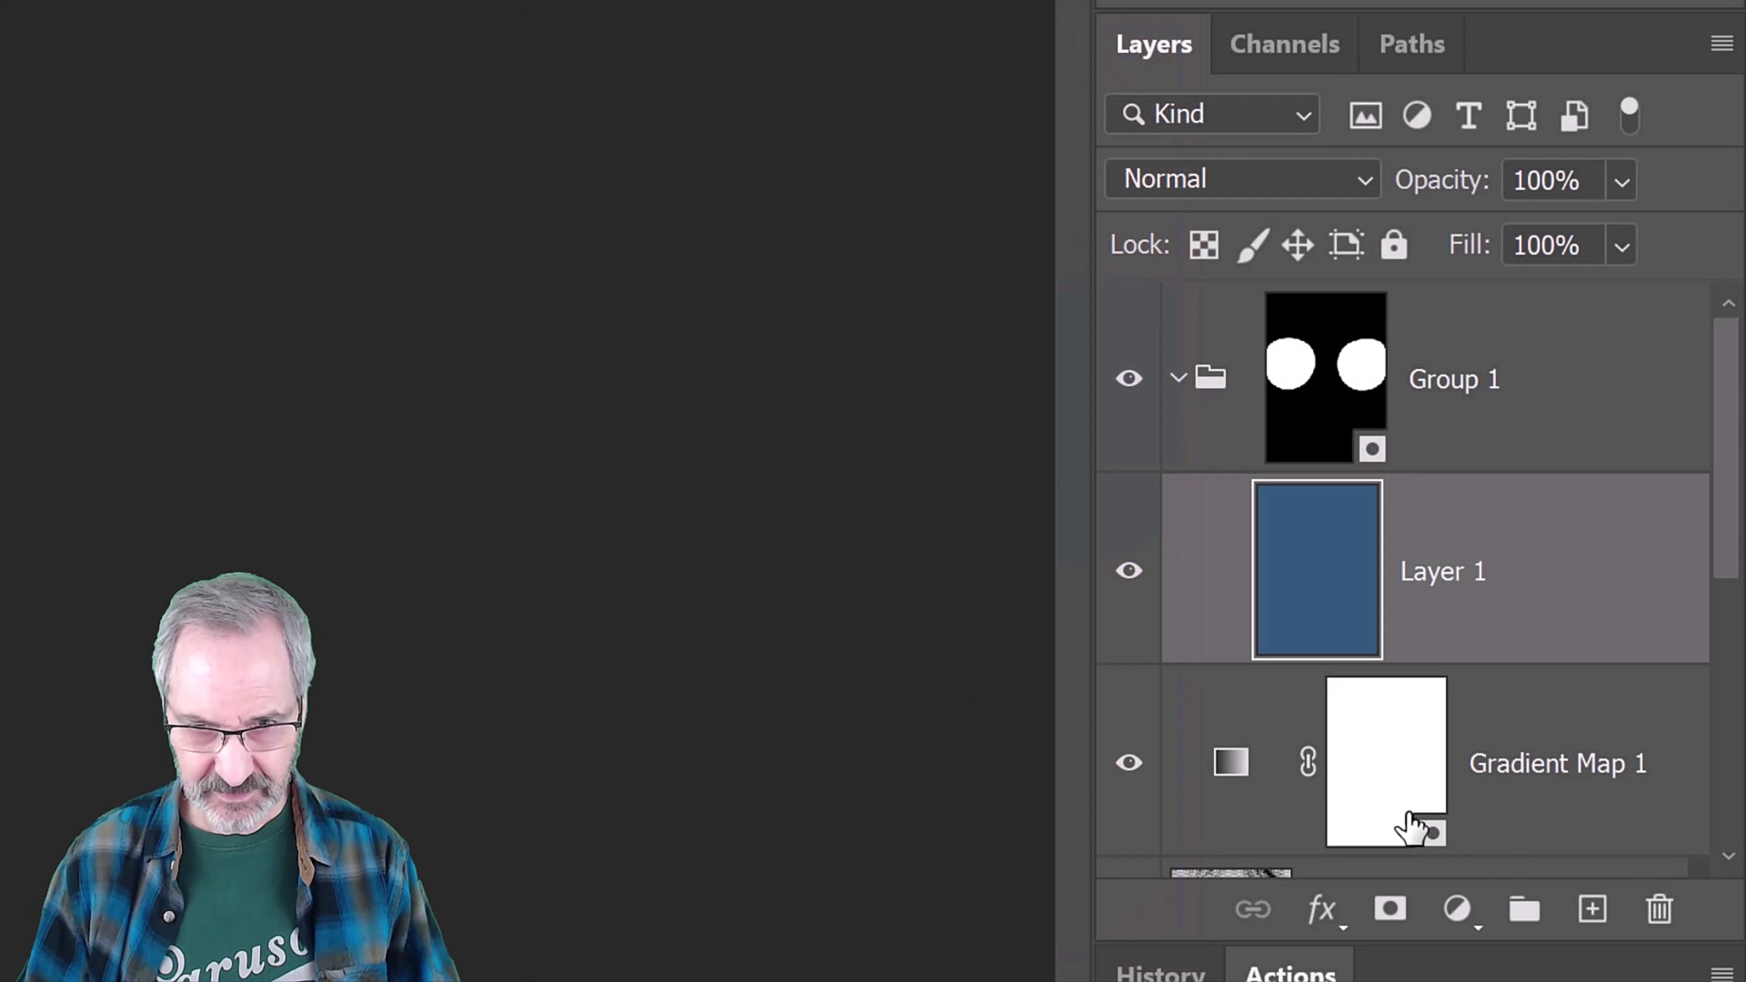
Add Layer 2 above Group 1, fill it white, and set its fill to 0%
left_click(1594, 911)
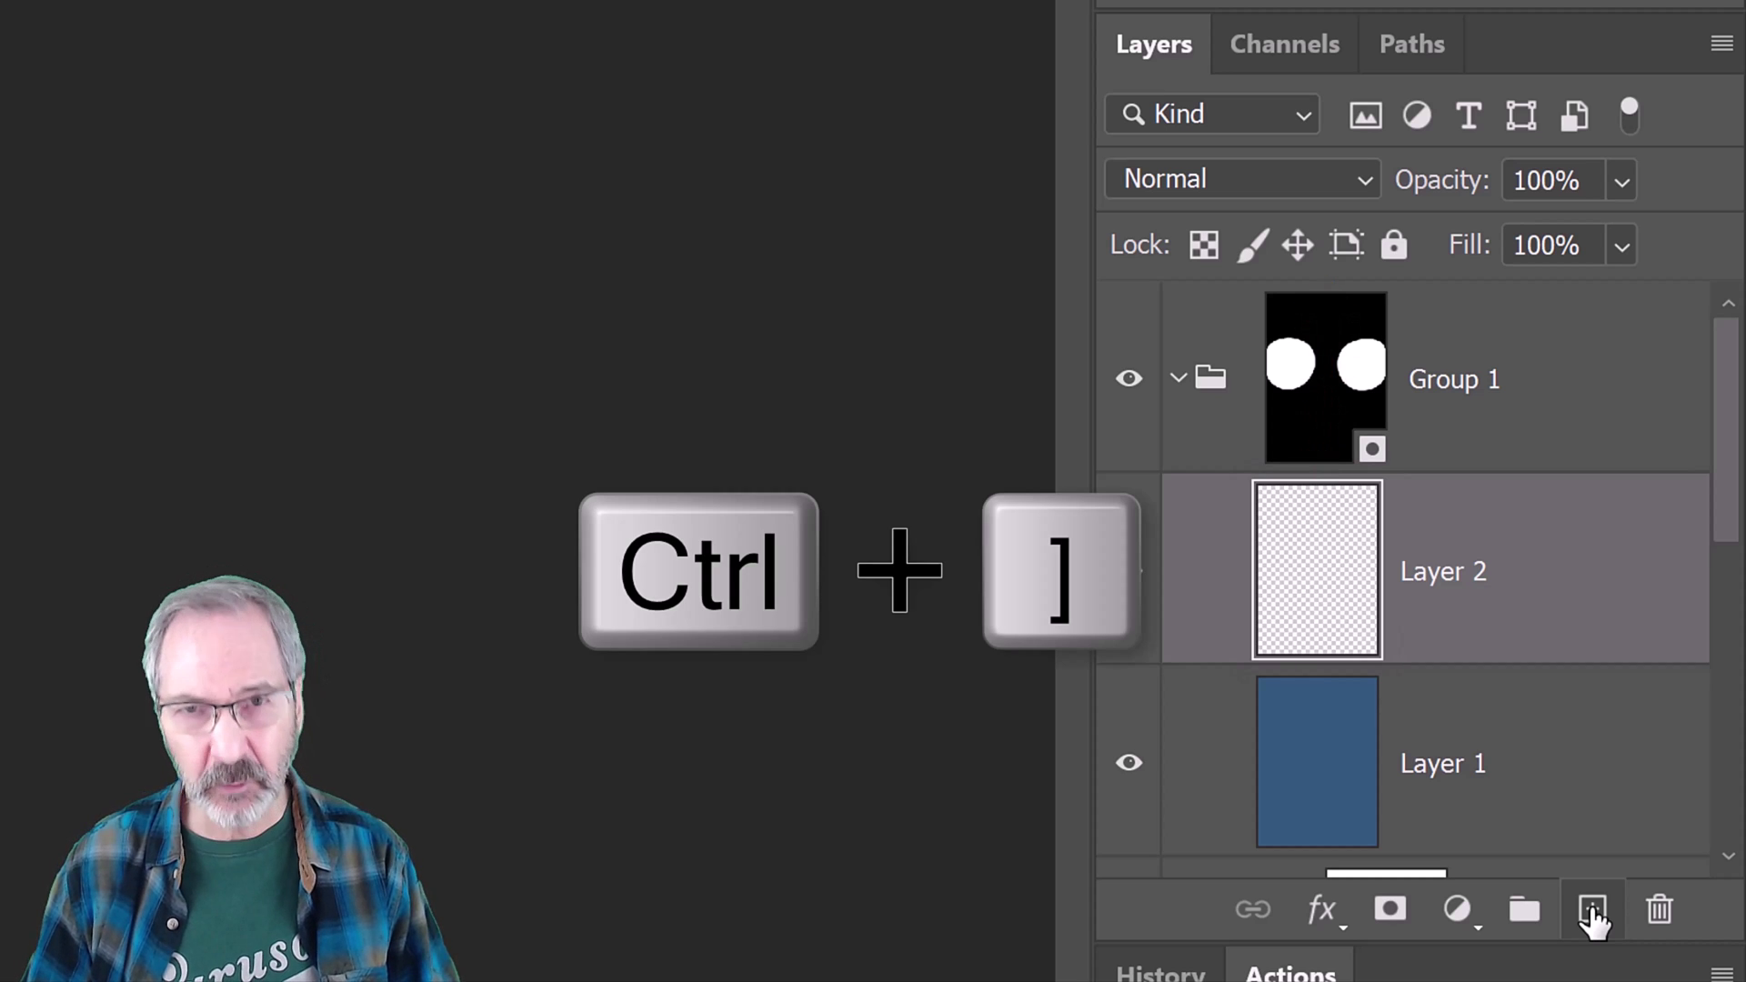
key("ctrl+bracketright")
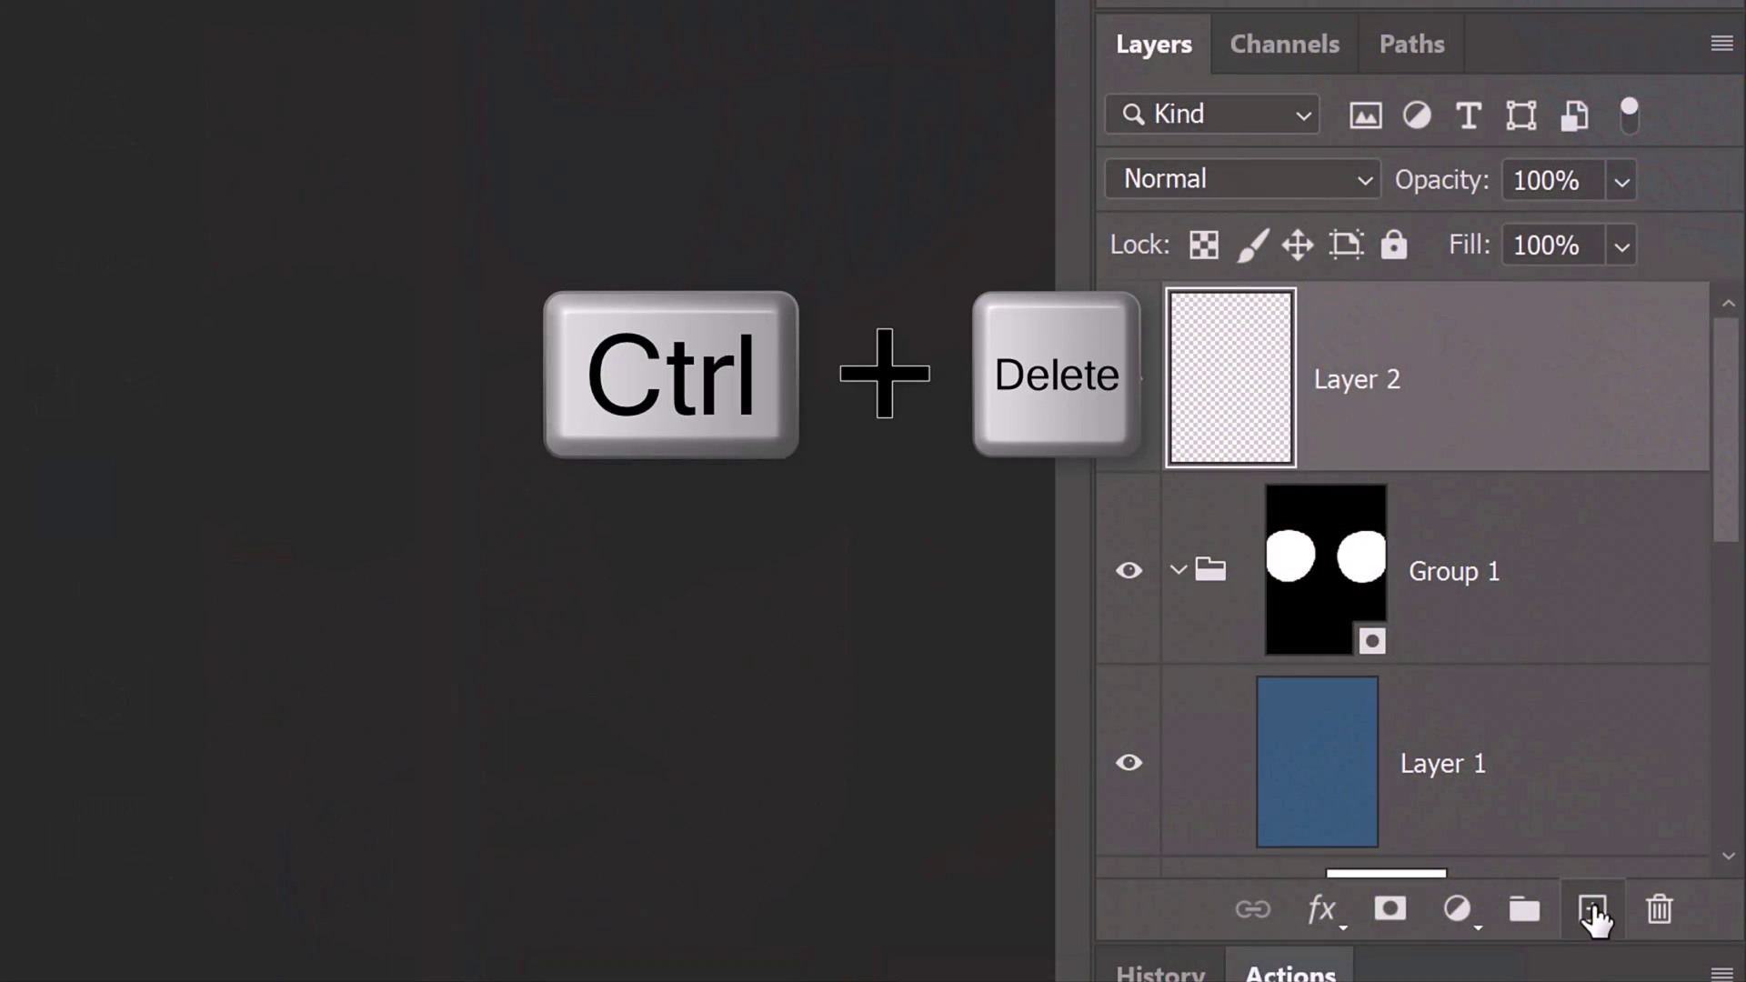
key("ctrl+Delete")
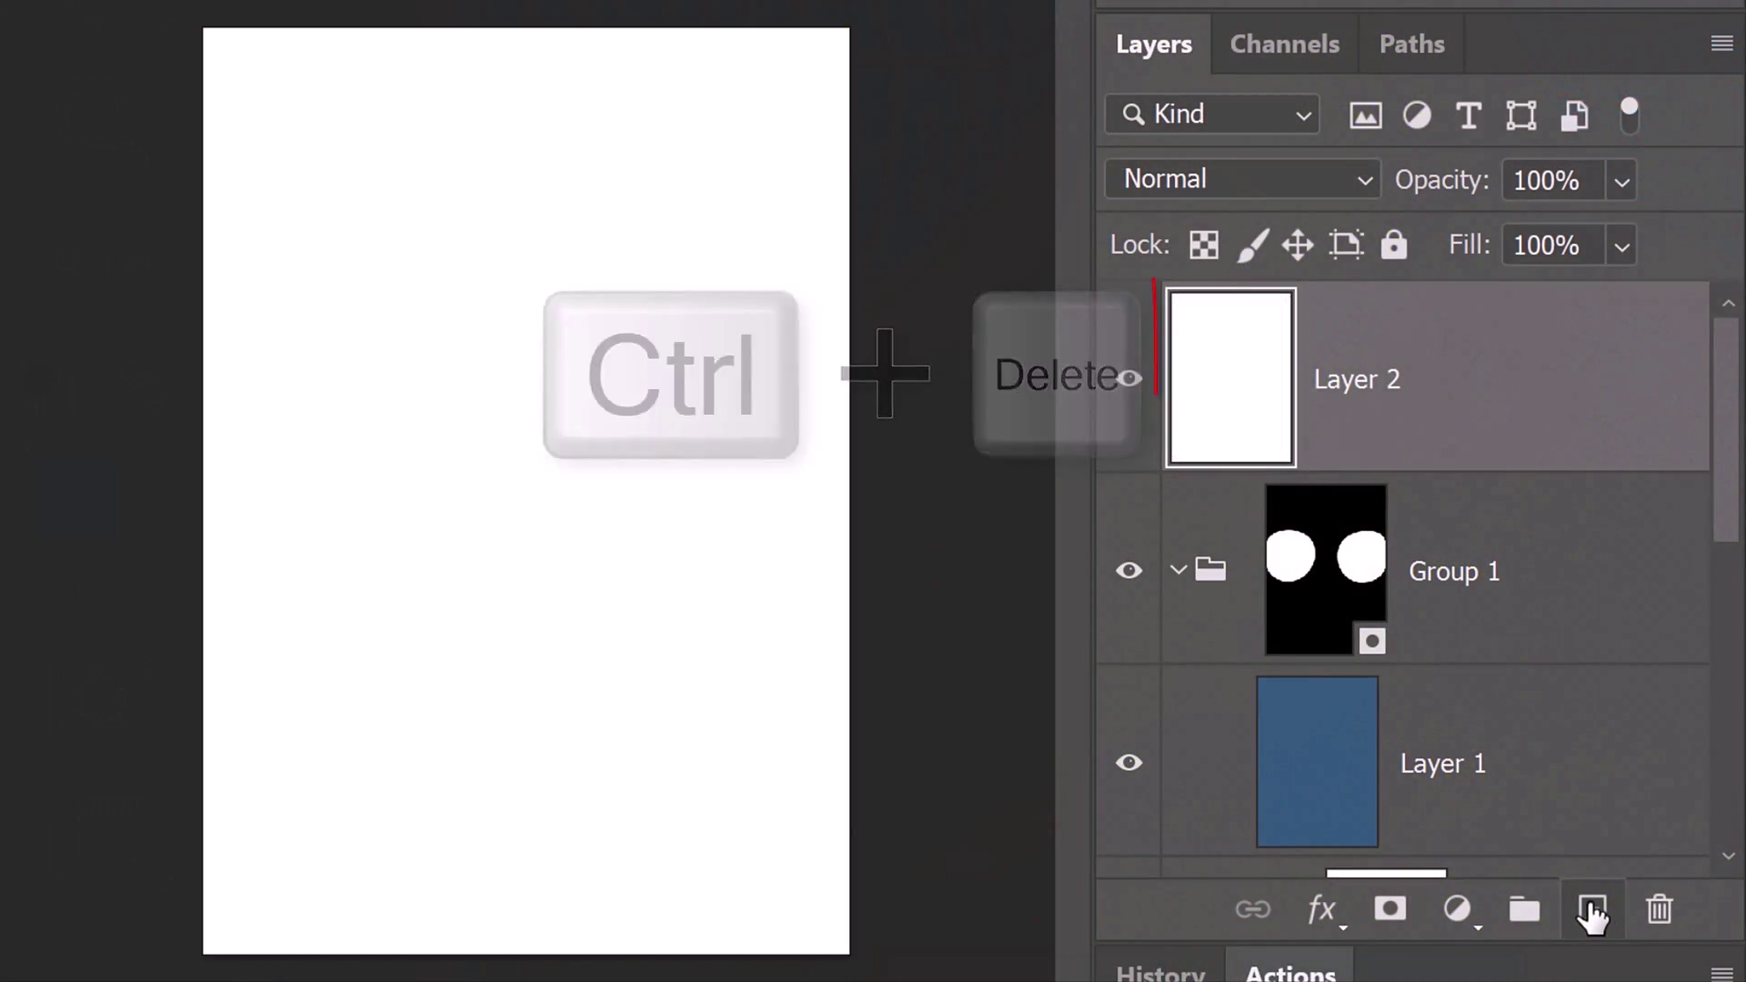
left_click(1623, 245)
left_click_drag(1716, 301, 1427, 308)
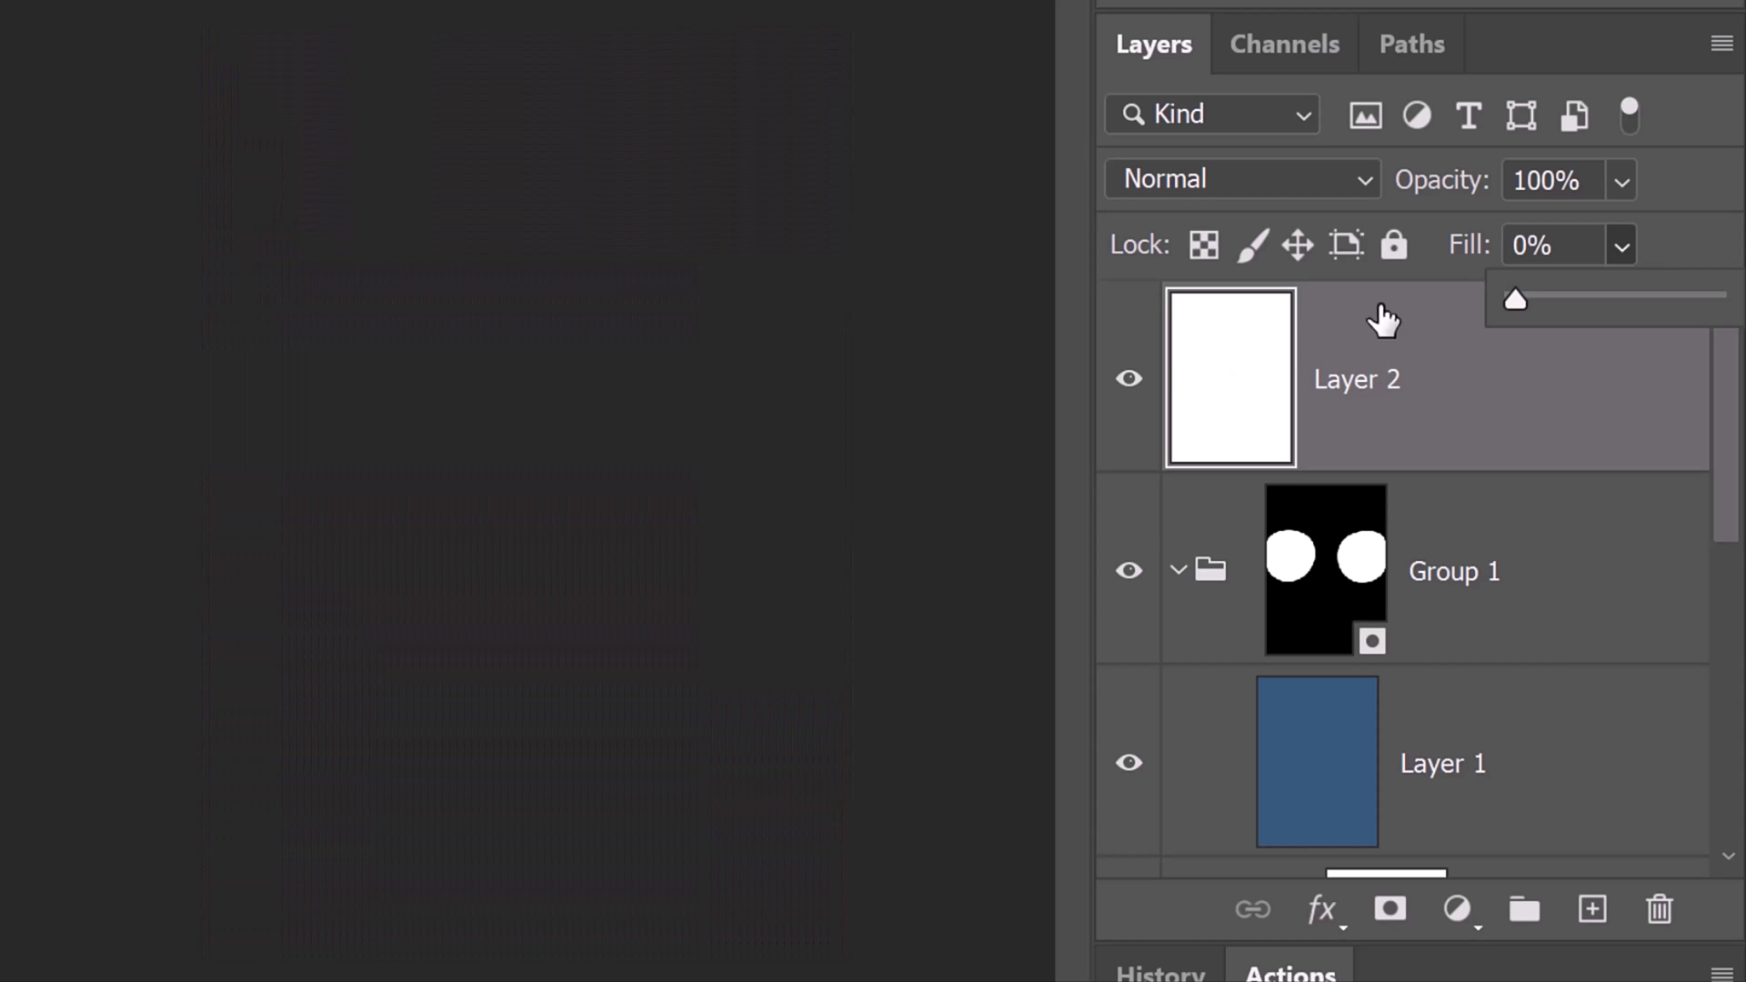
Give Layer 2 a 32 px pink Stroke positioned Inside
left_click(1234, 382)
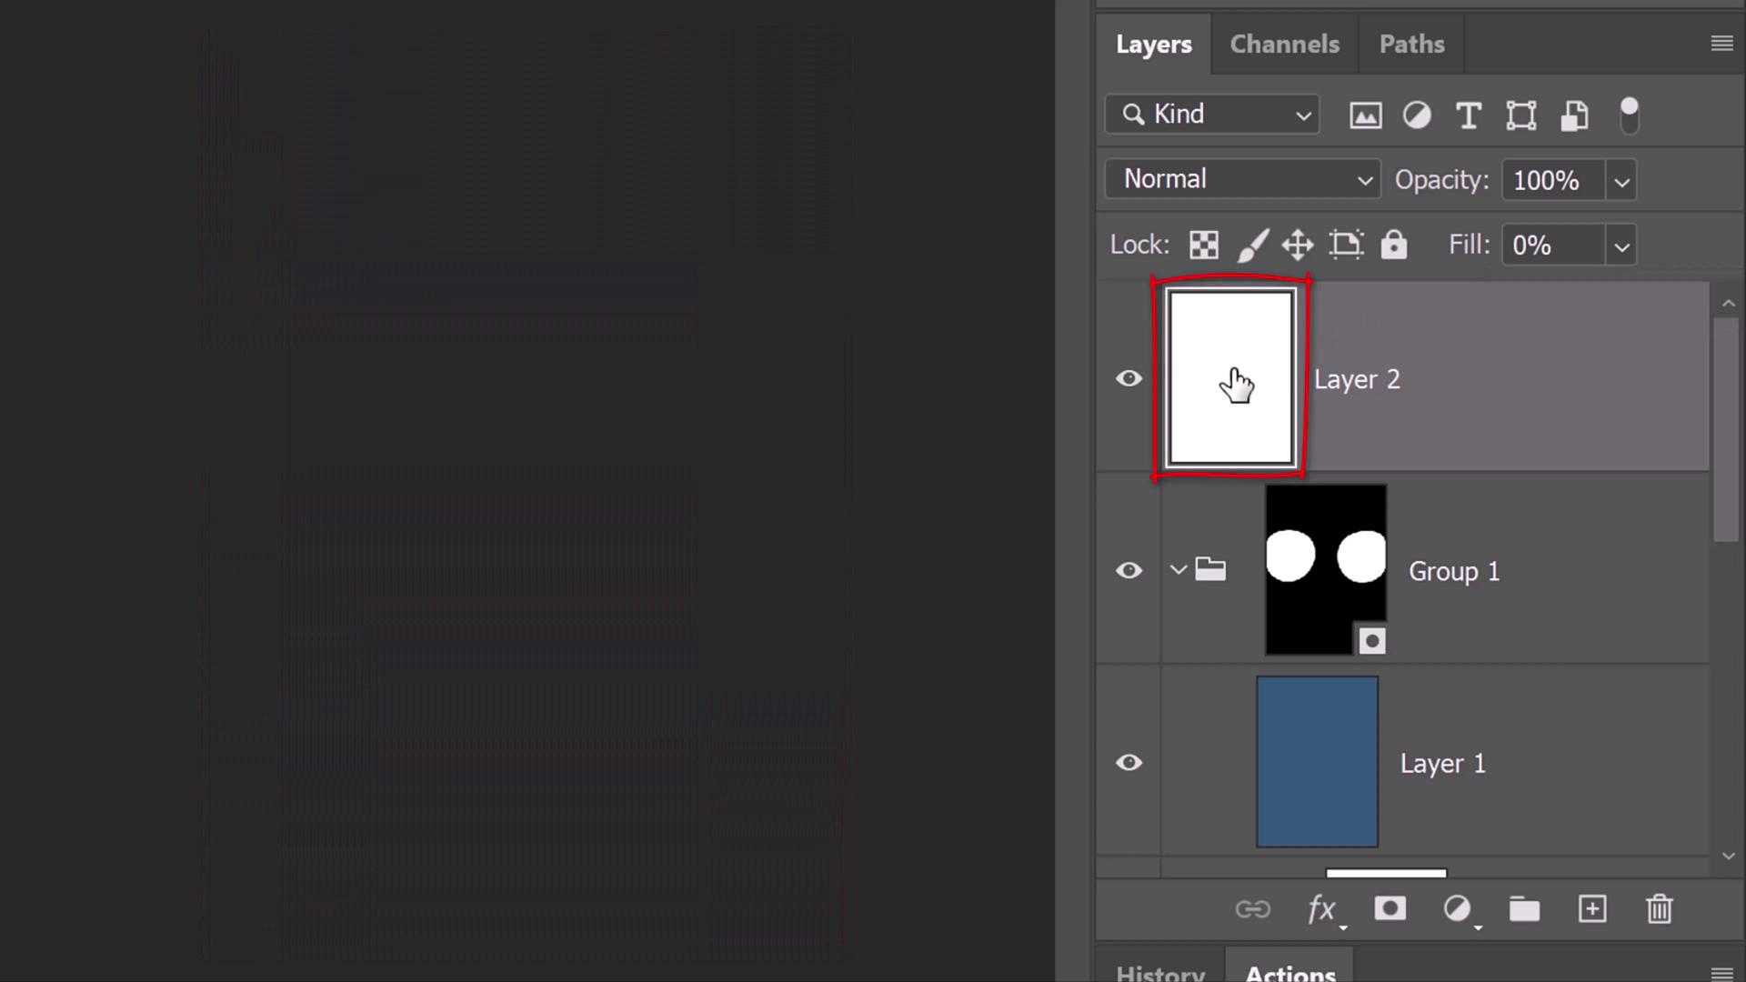
double_click(1236, 382)
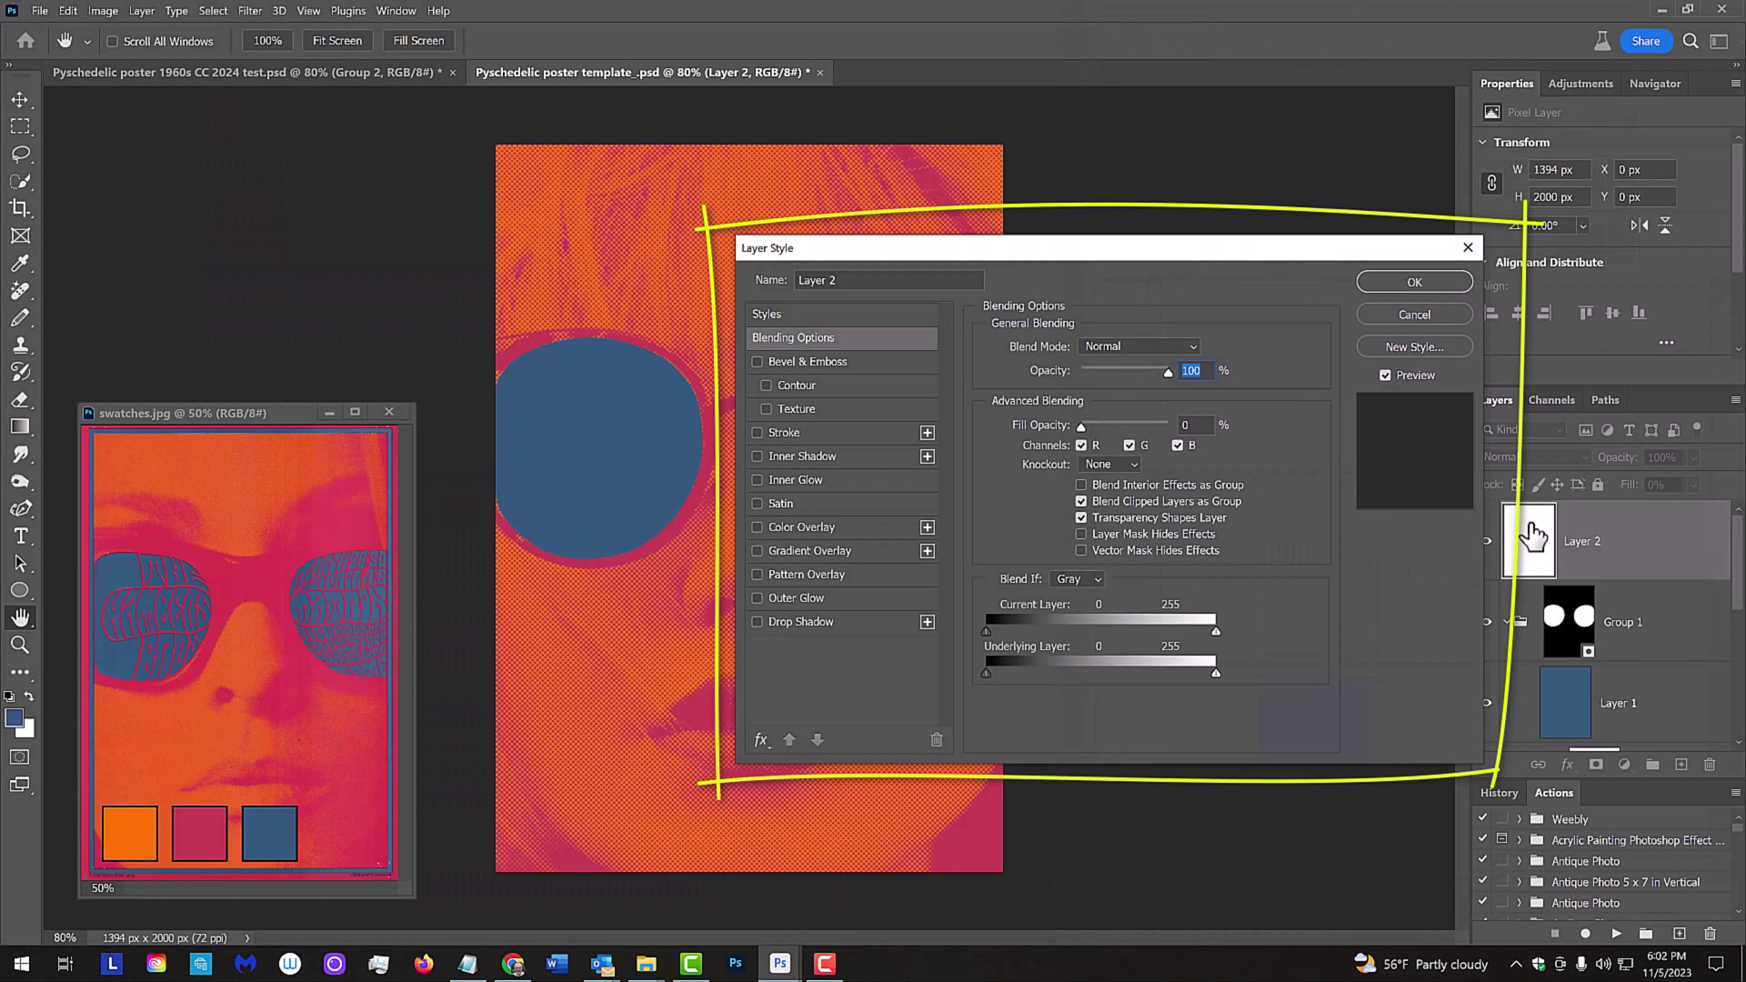
left_click(789, 432)
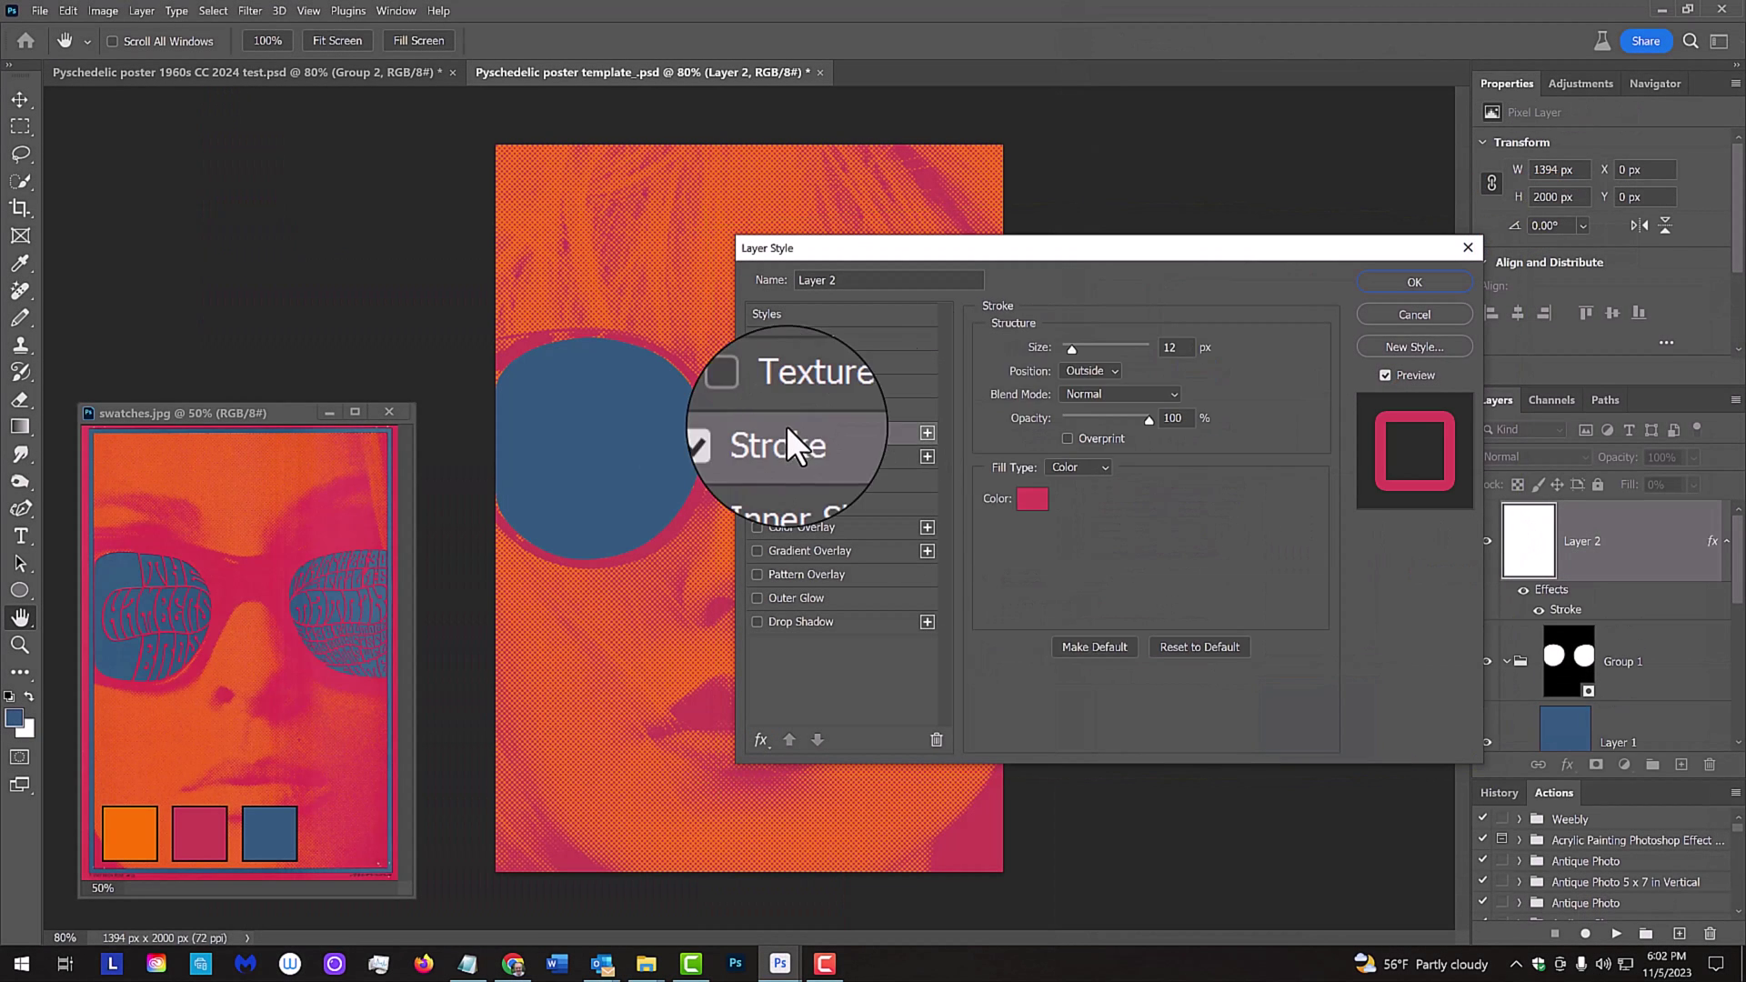
left_click(1032, 508)
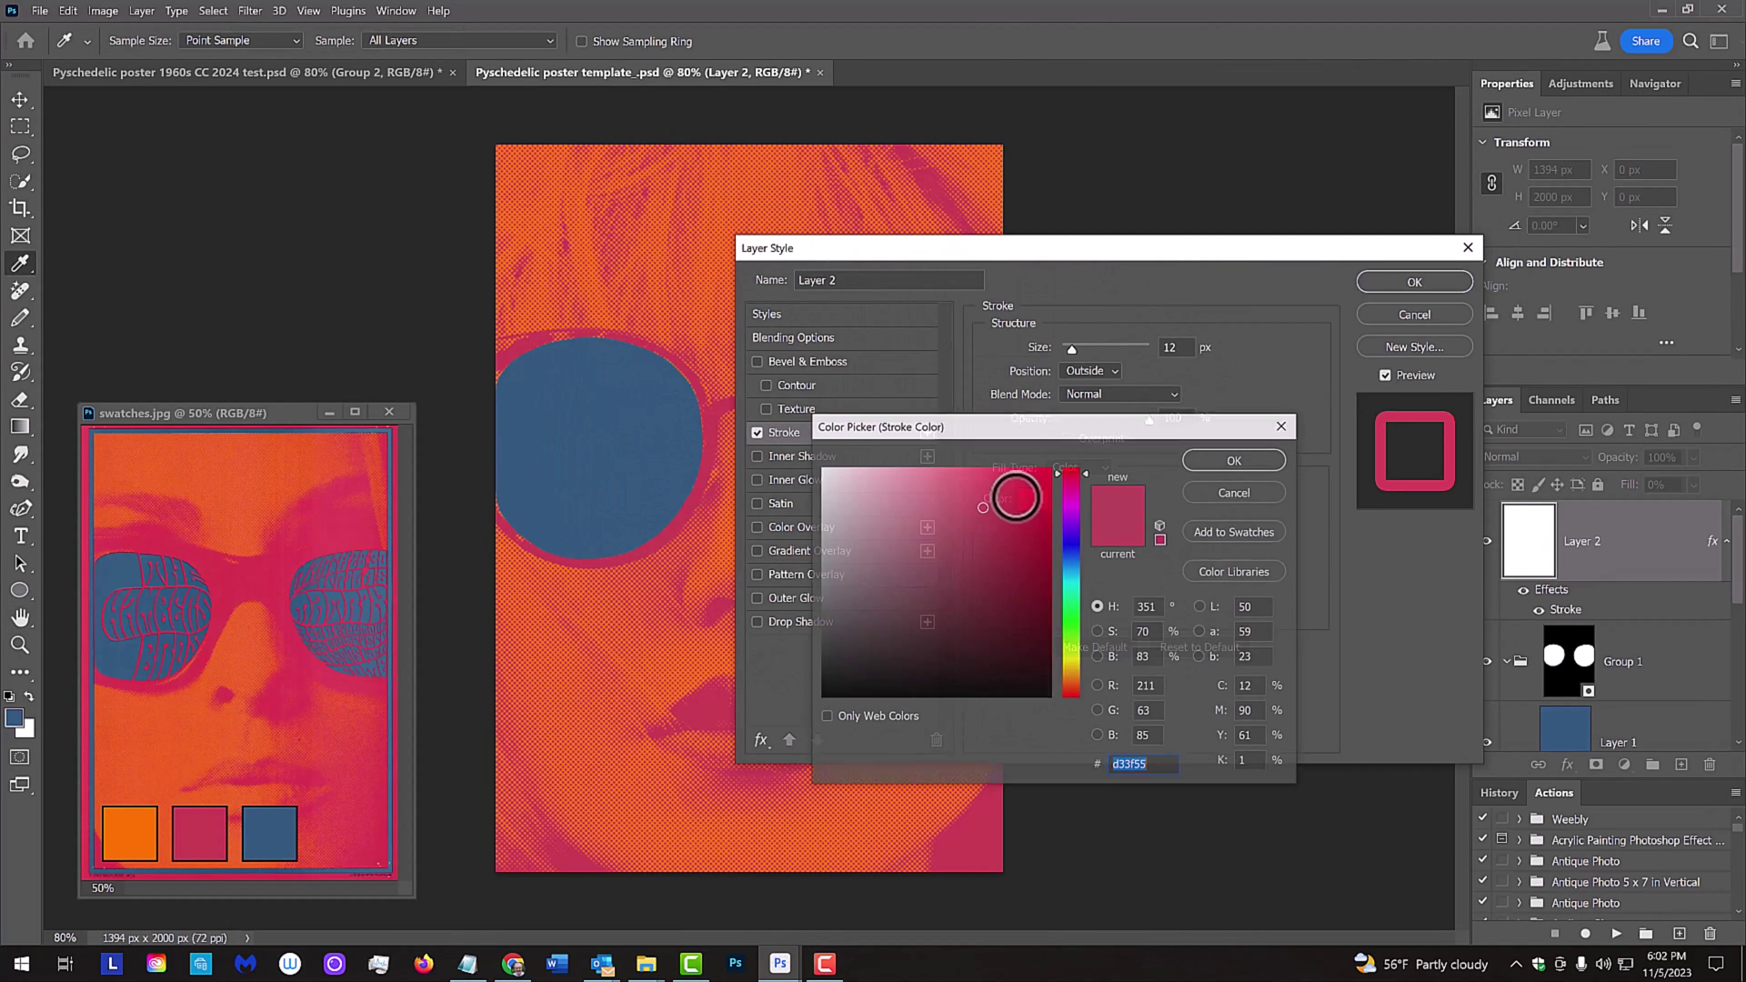
left_click(210, 828)
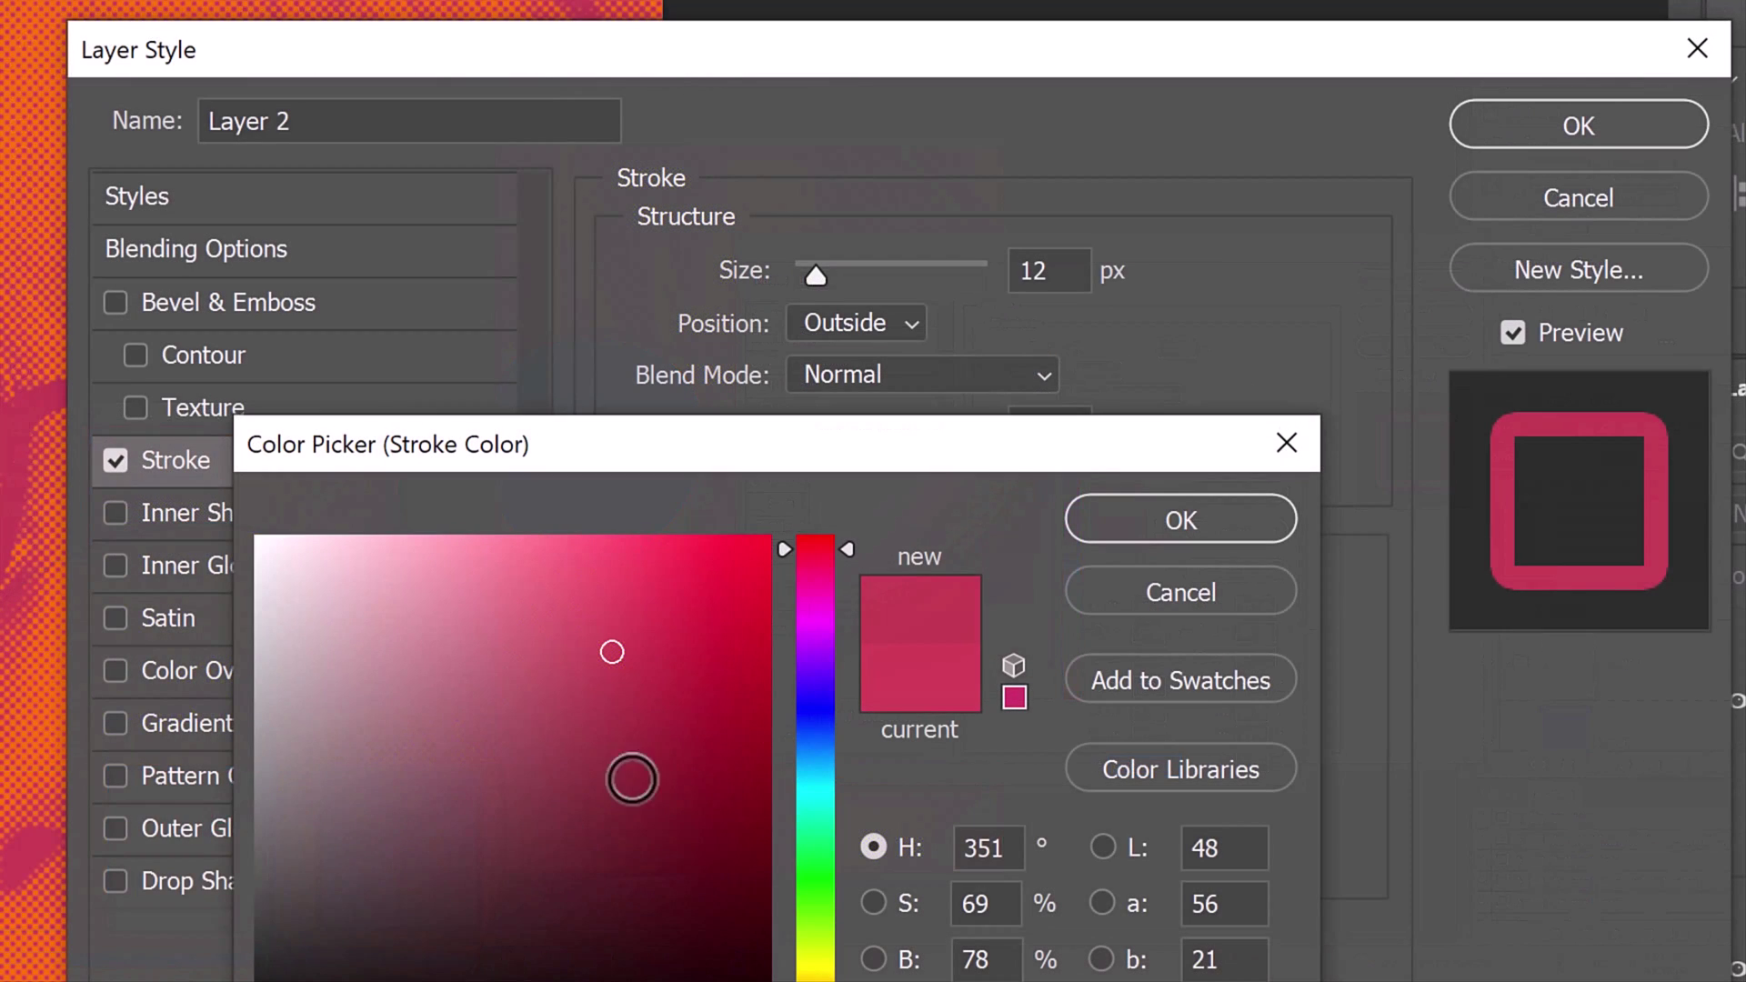
left_click(1140, 522)
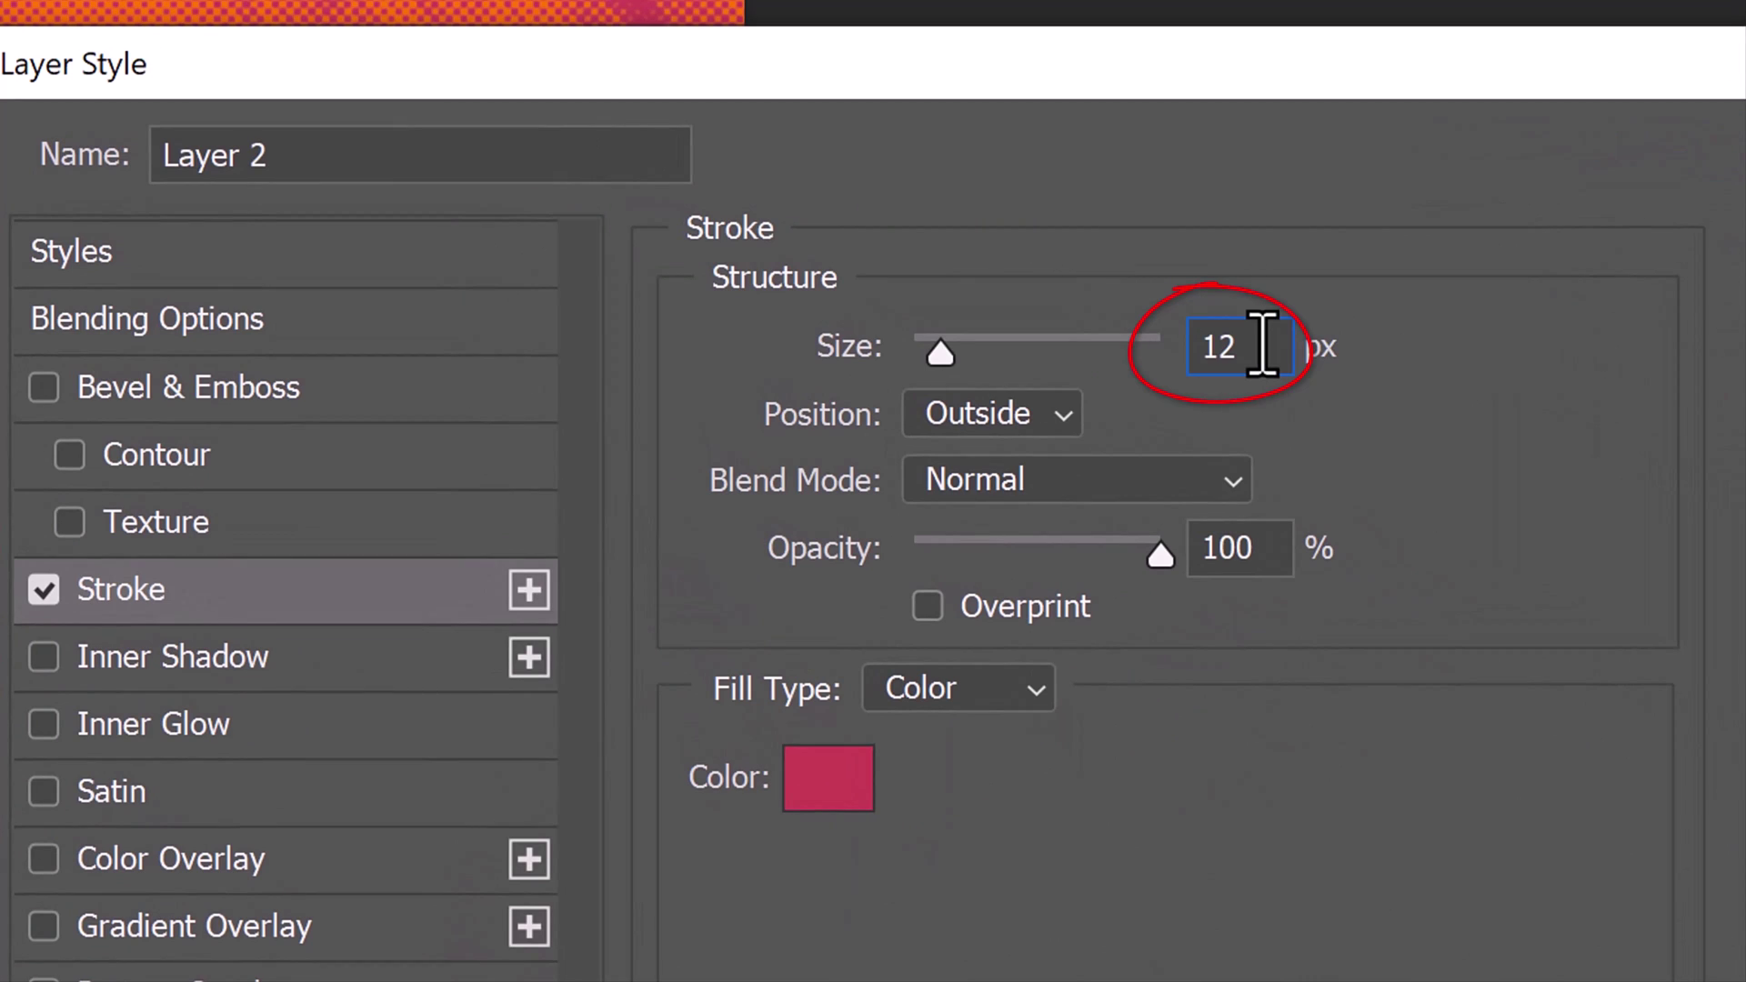
type("3")
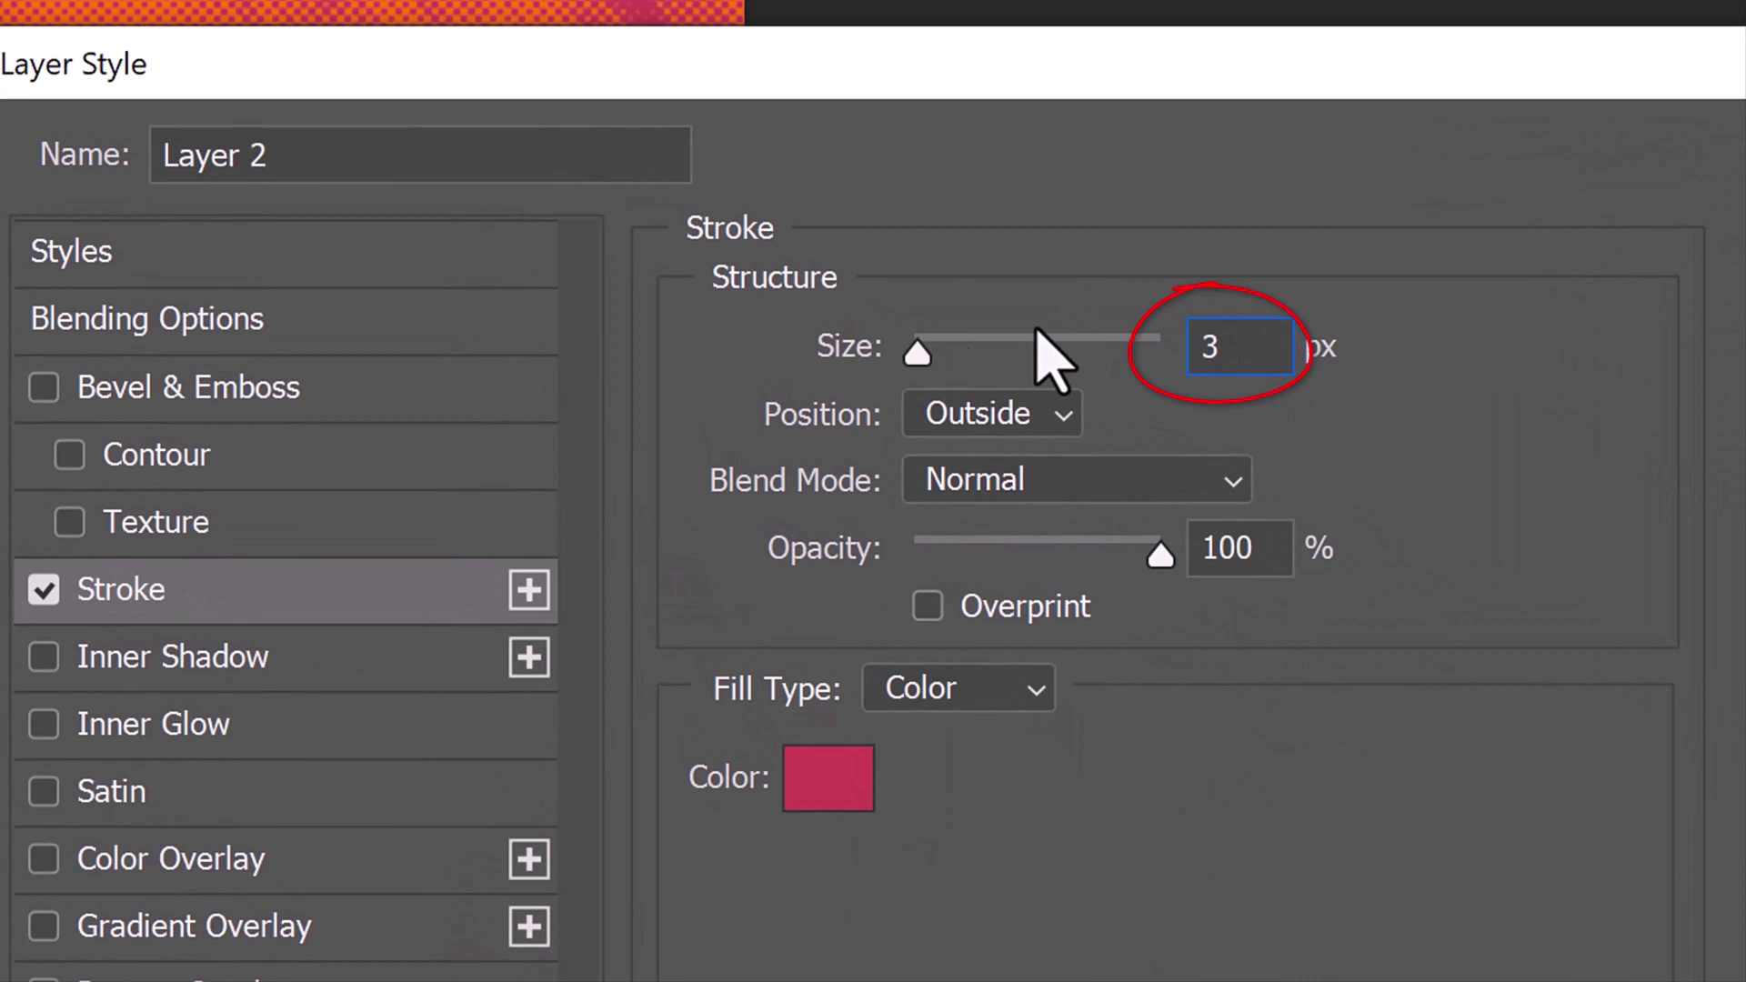
type("2")
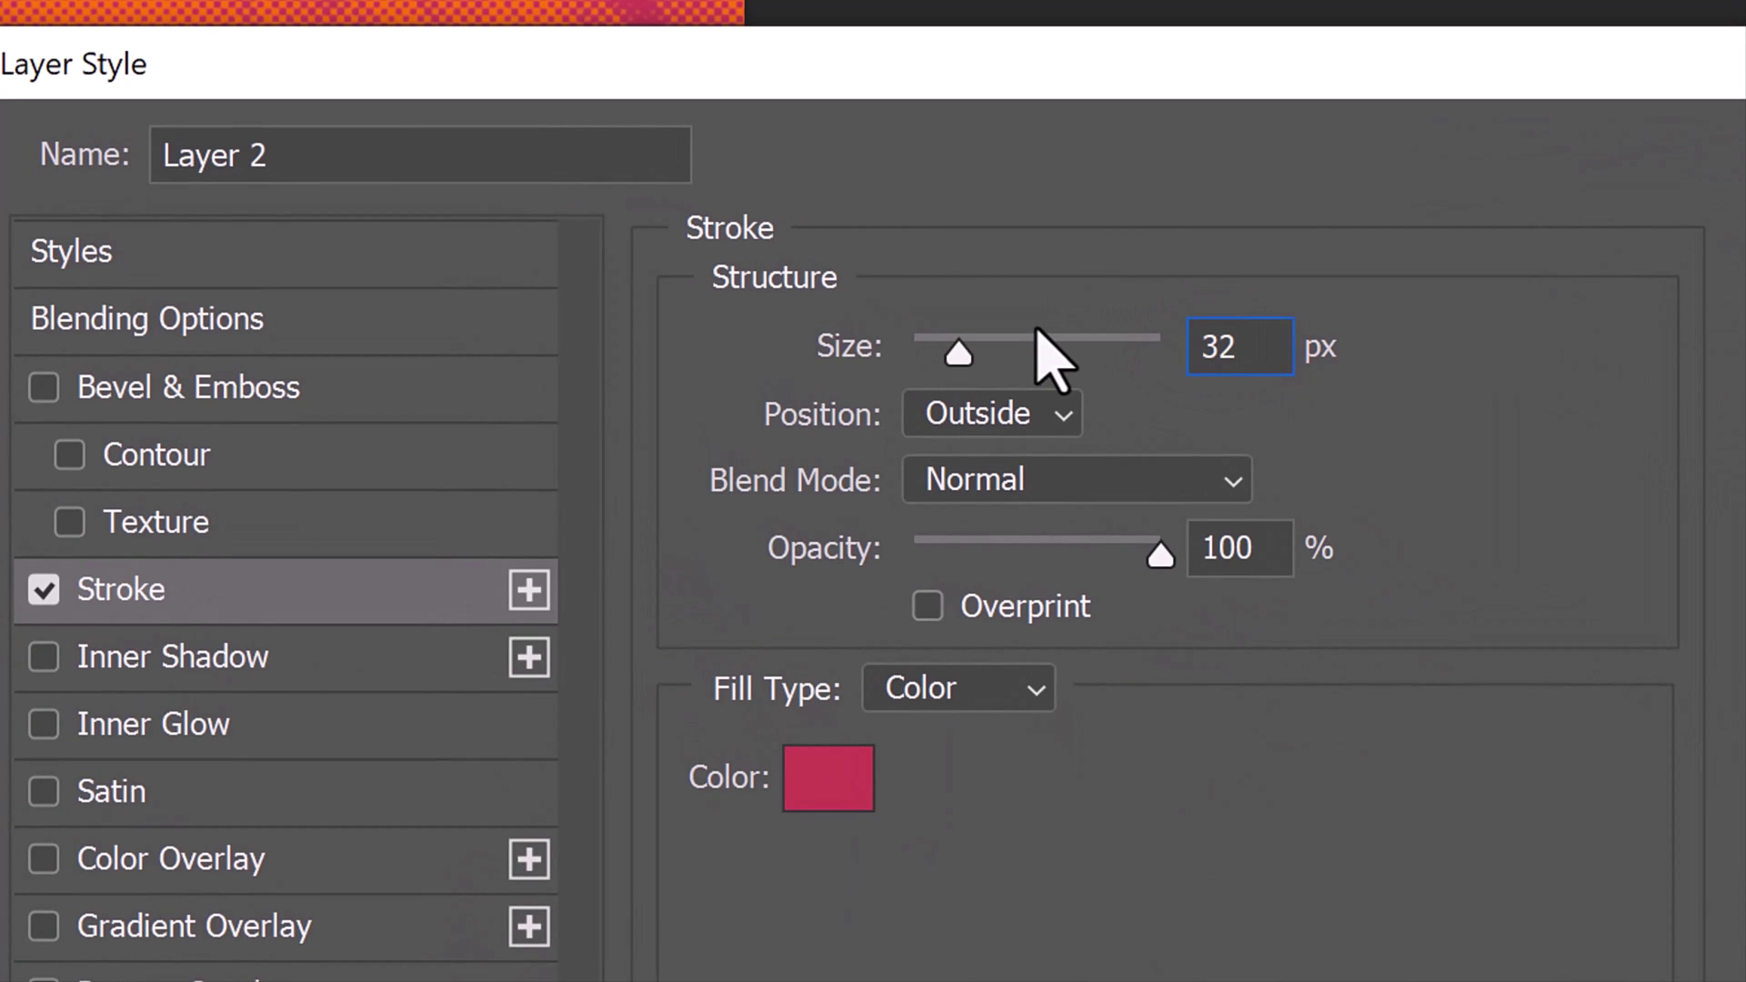
left_click(1049, 414)
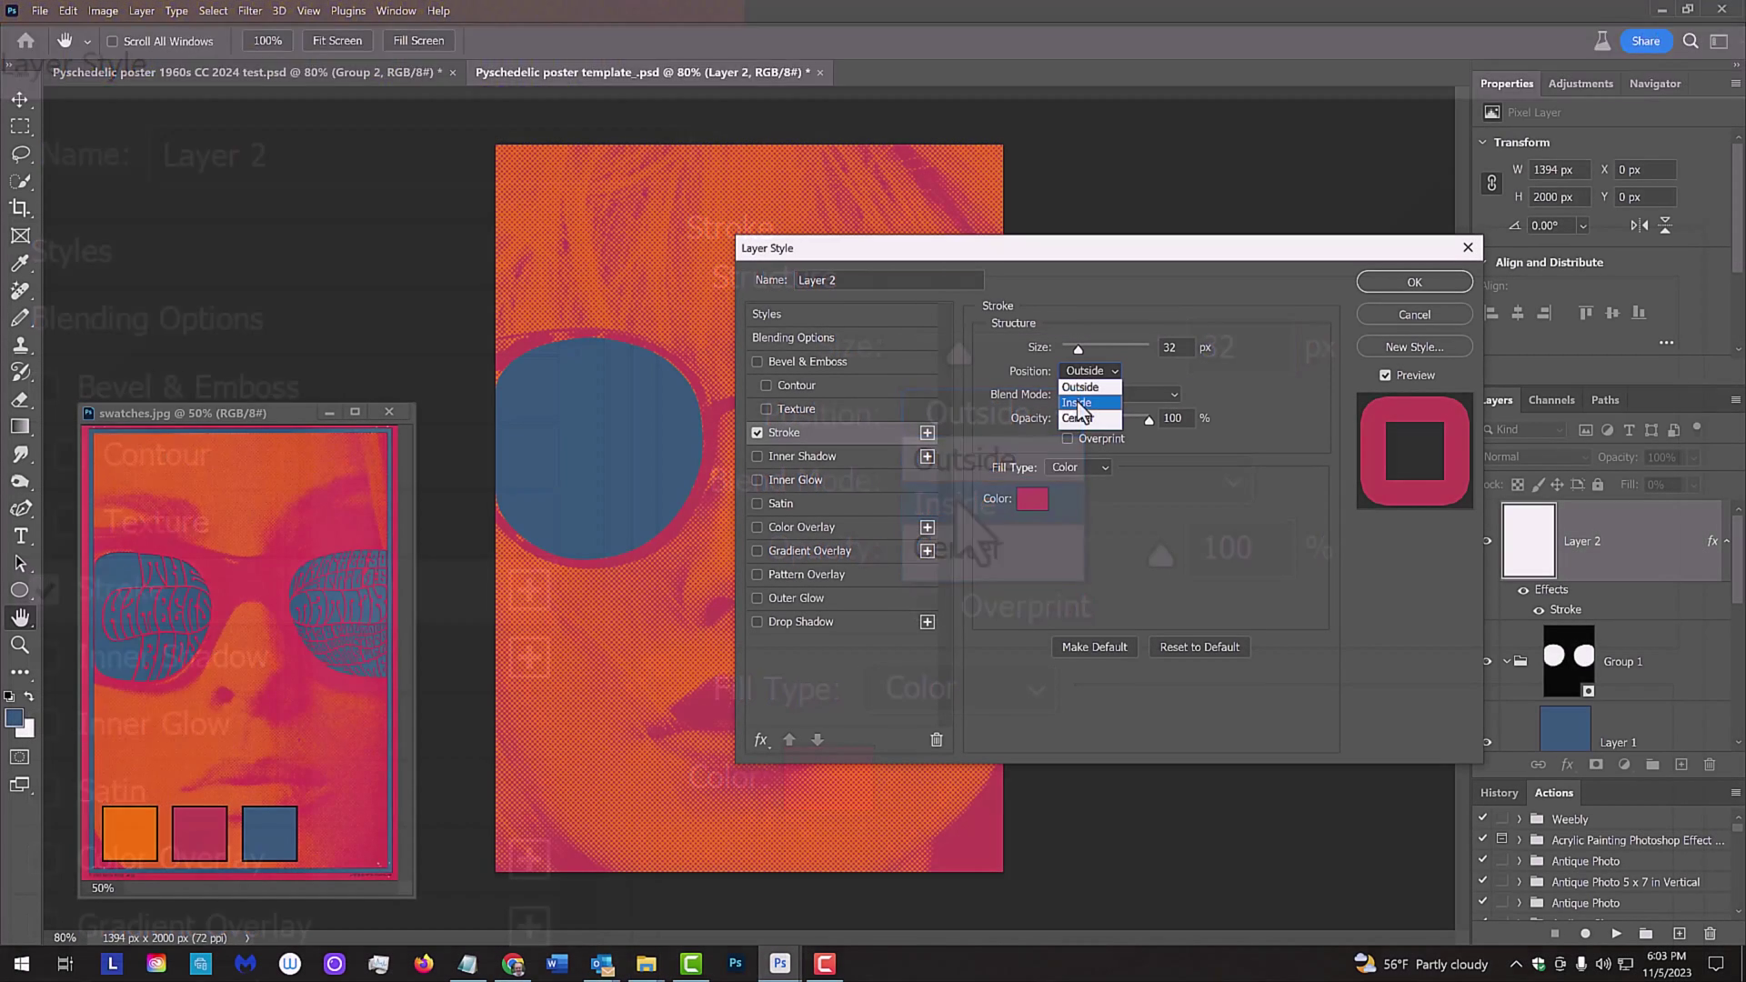
left_click(957, 503)
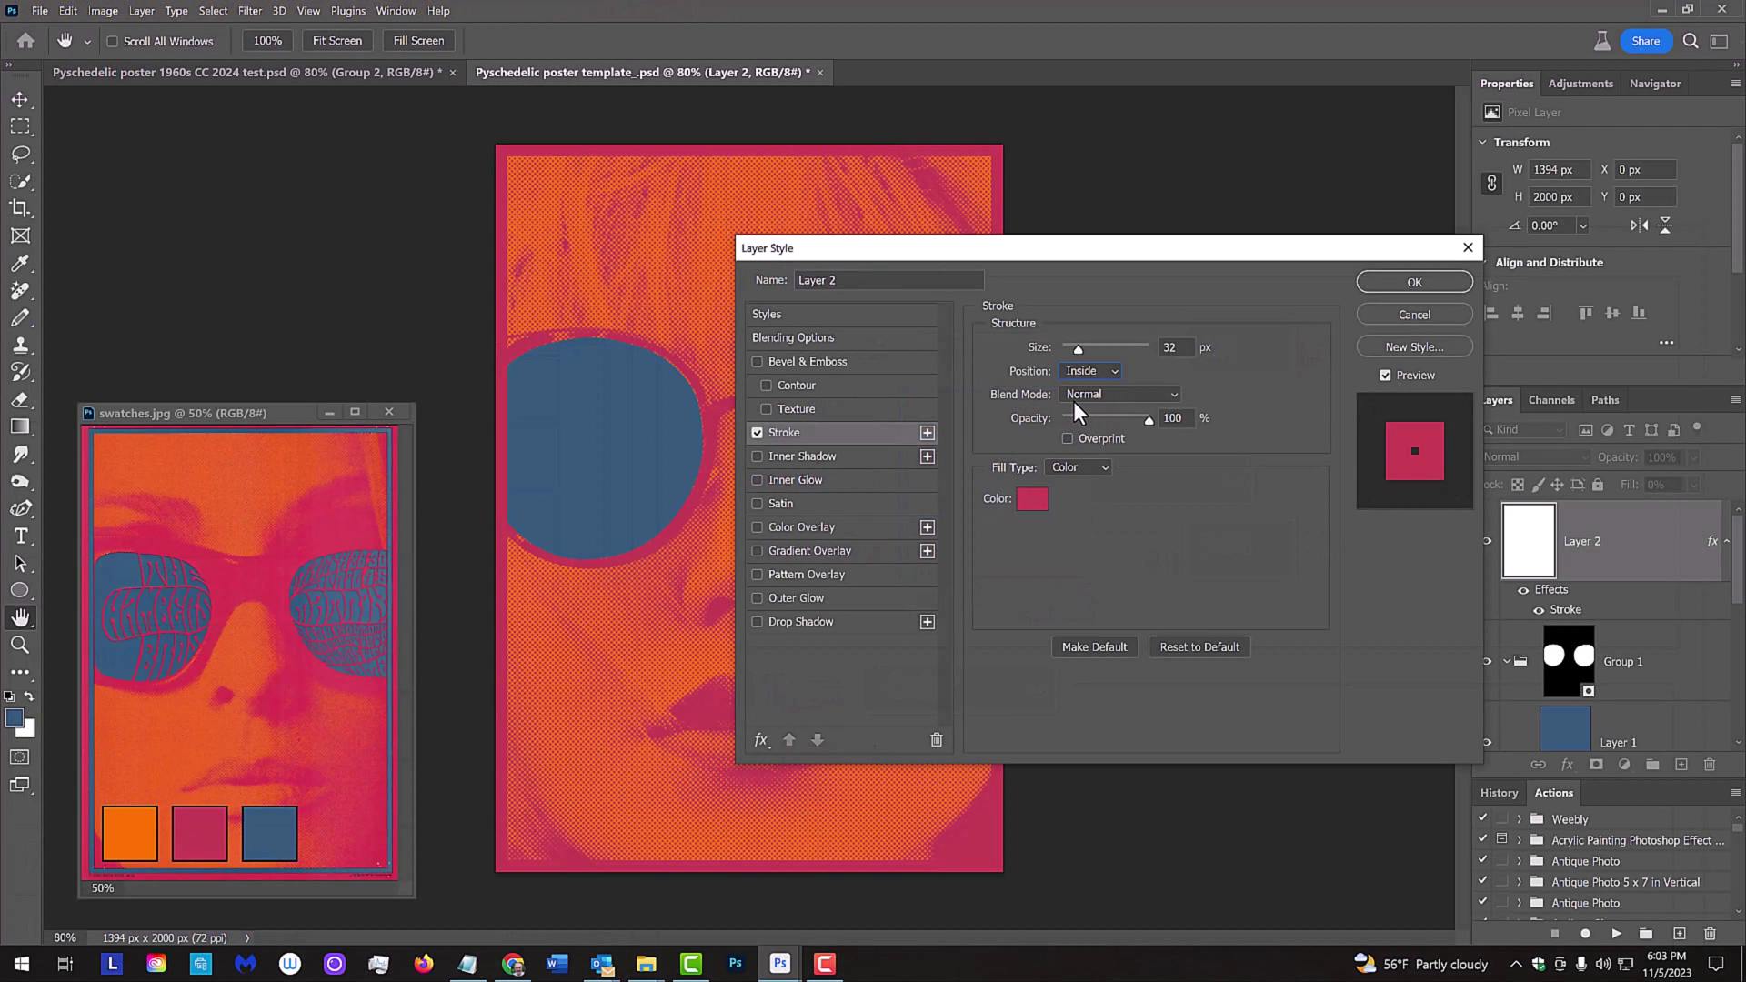
Add a blue Inner Glow (Edge, choke 100, size 50) and apply the layer style
left_click(799, 479)
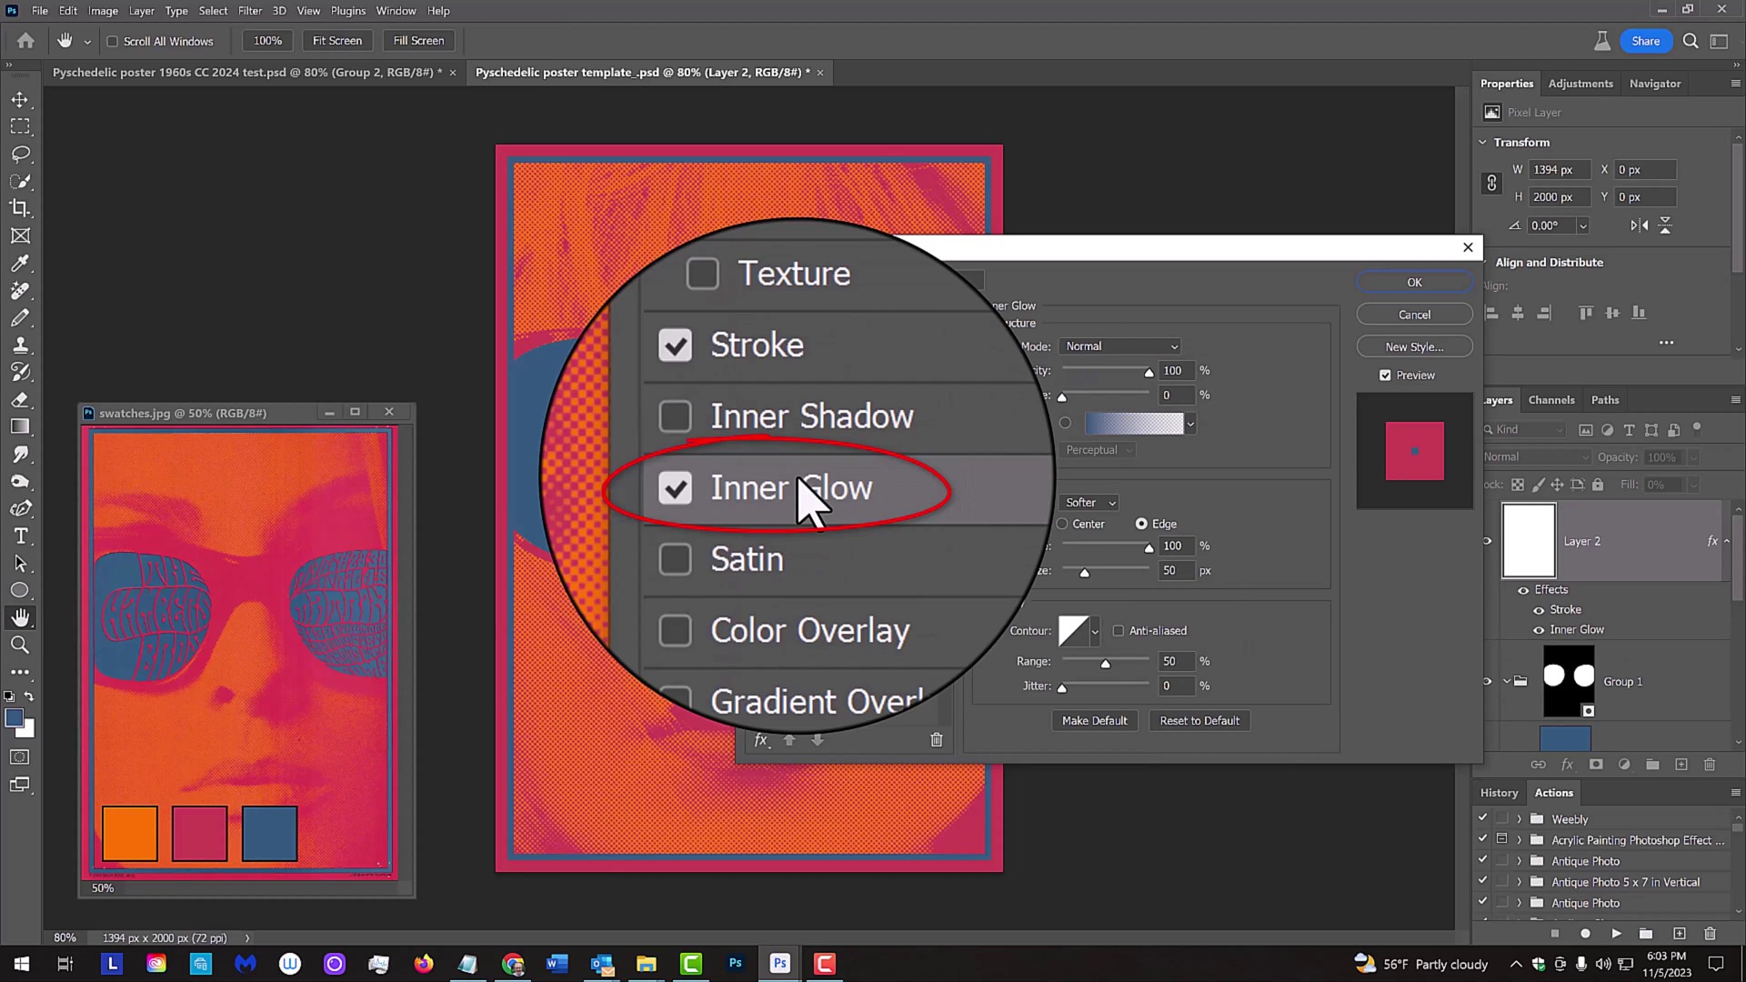
left_click(1026, 422)
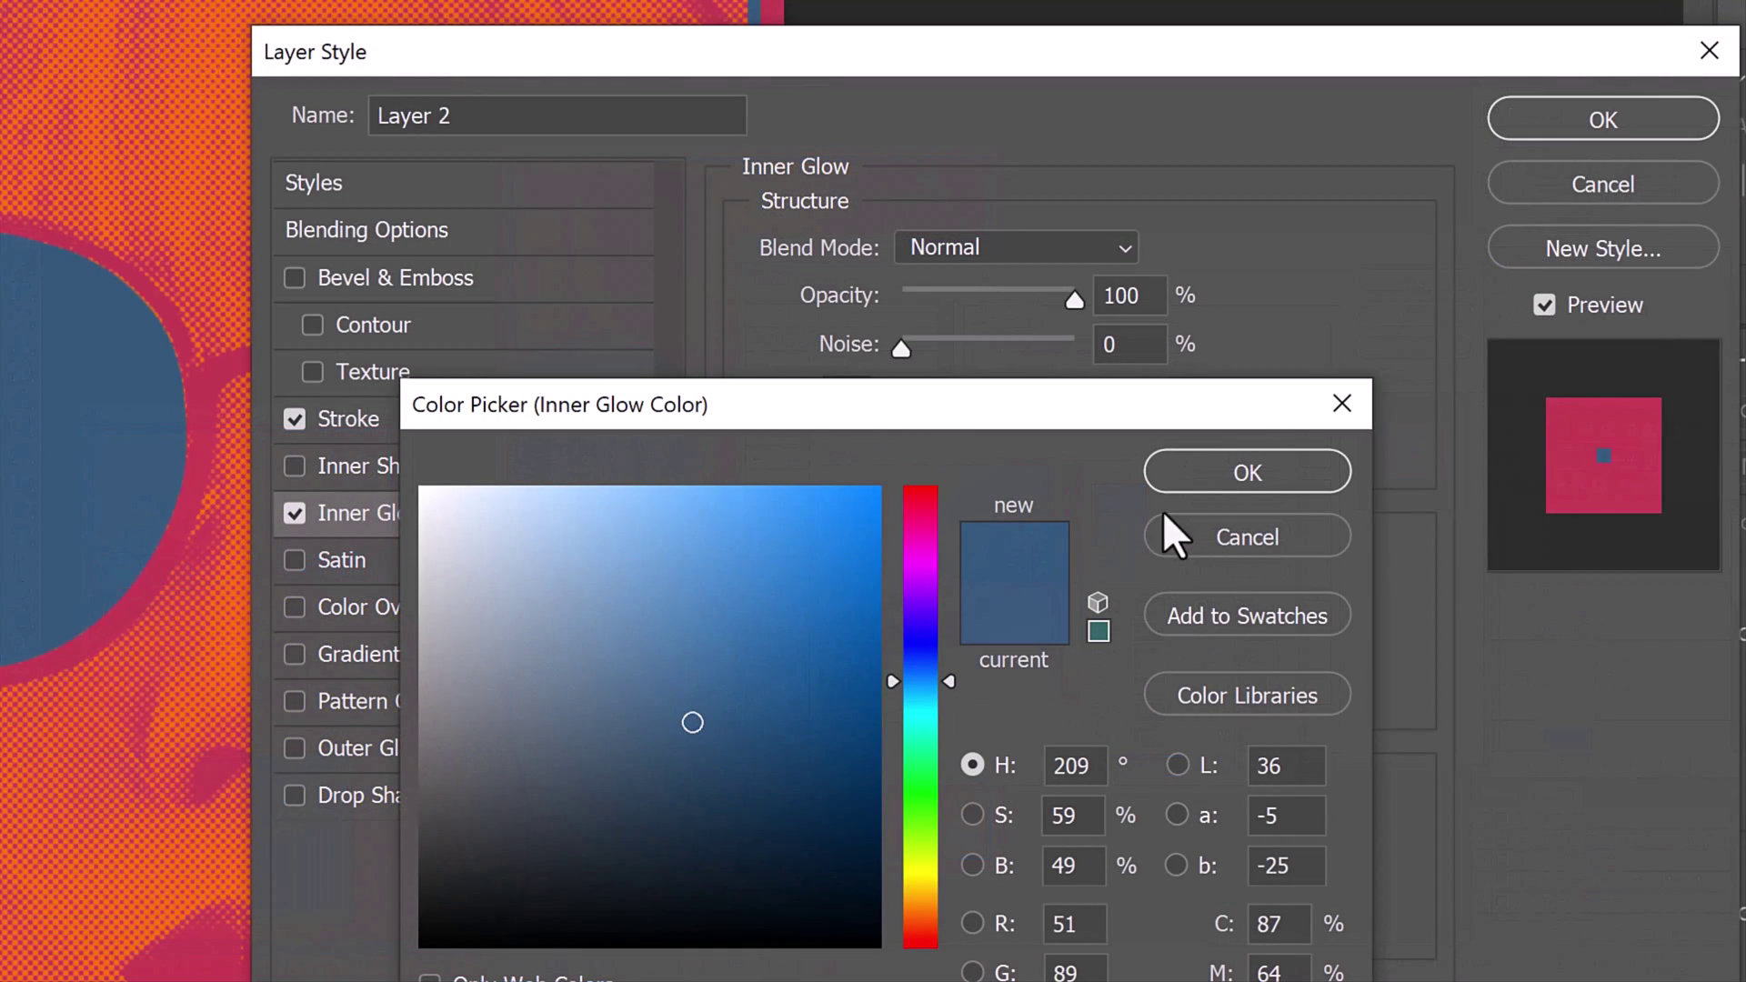
left_click(1197, 474)
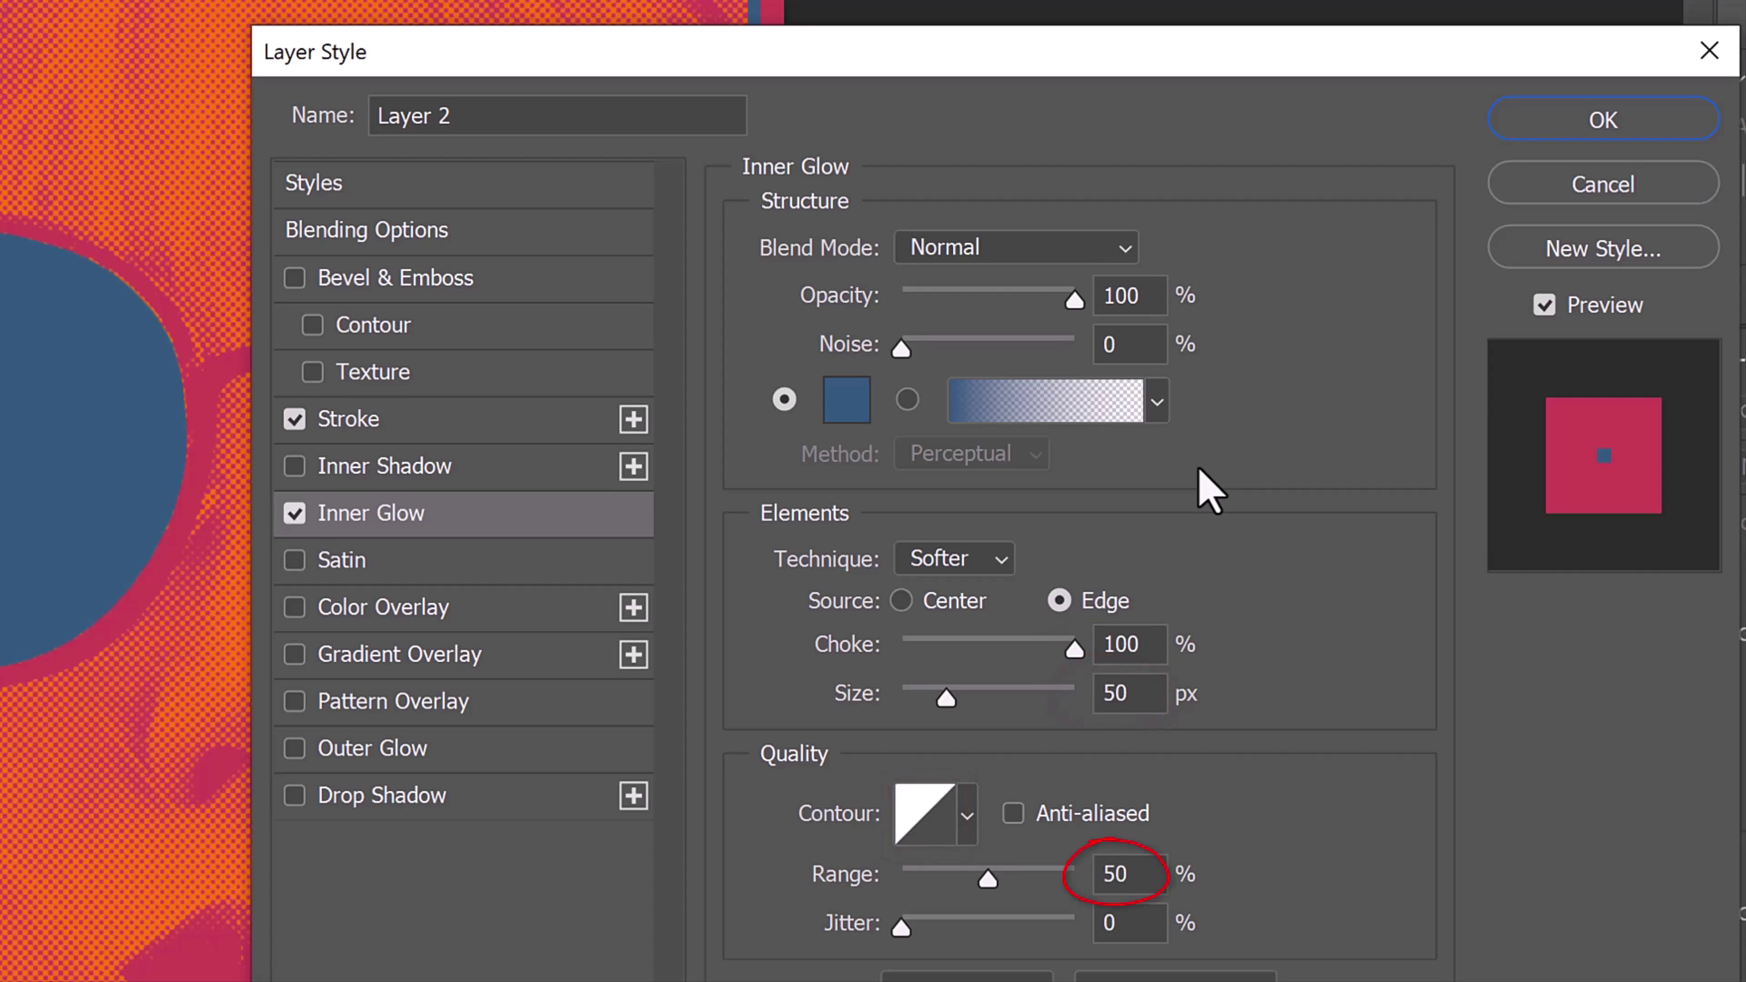
left_click(1582, 118)
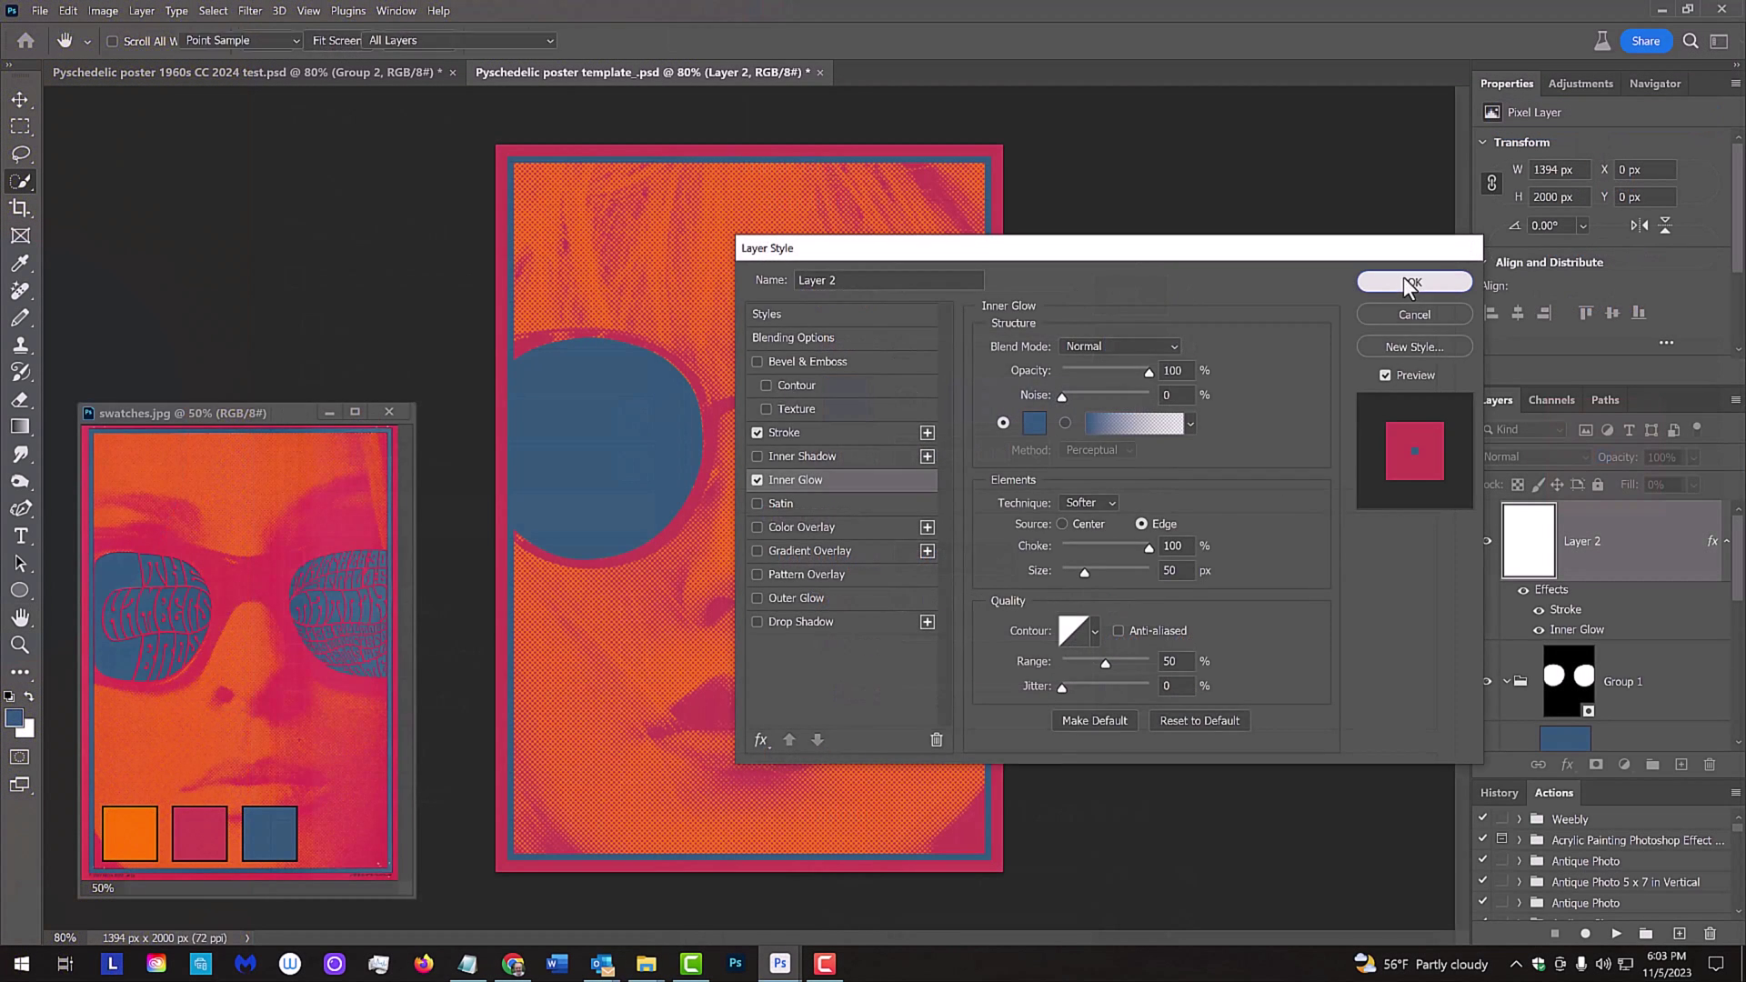
left_click(1583, 118)
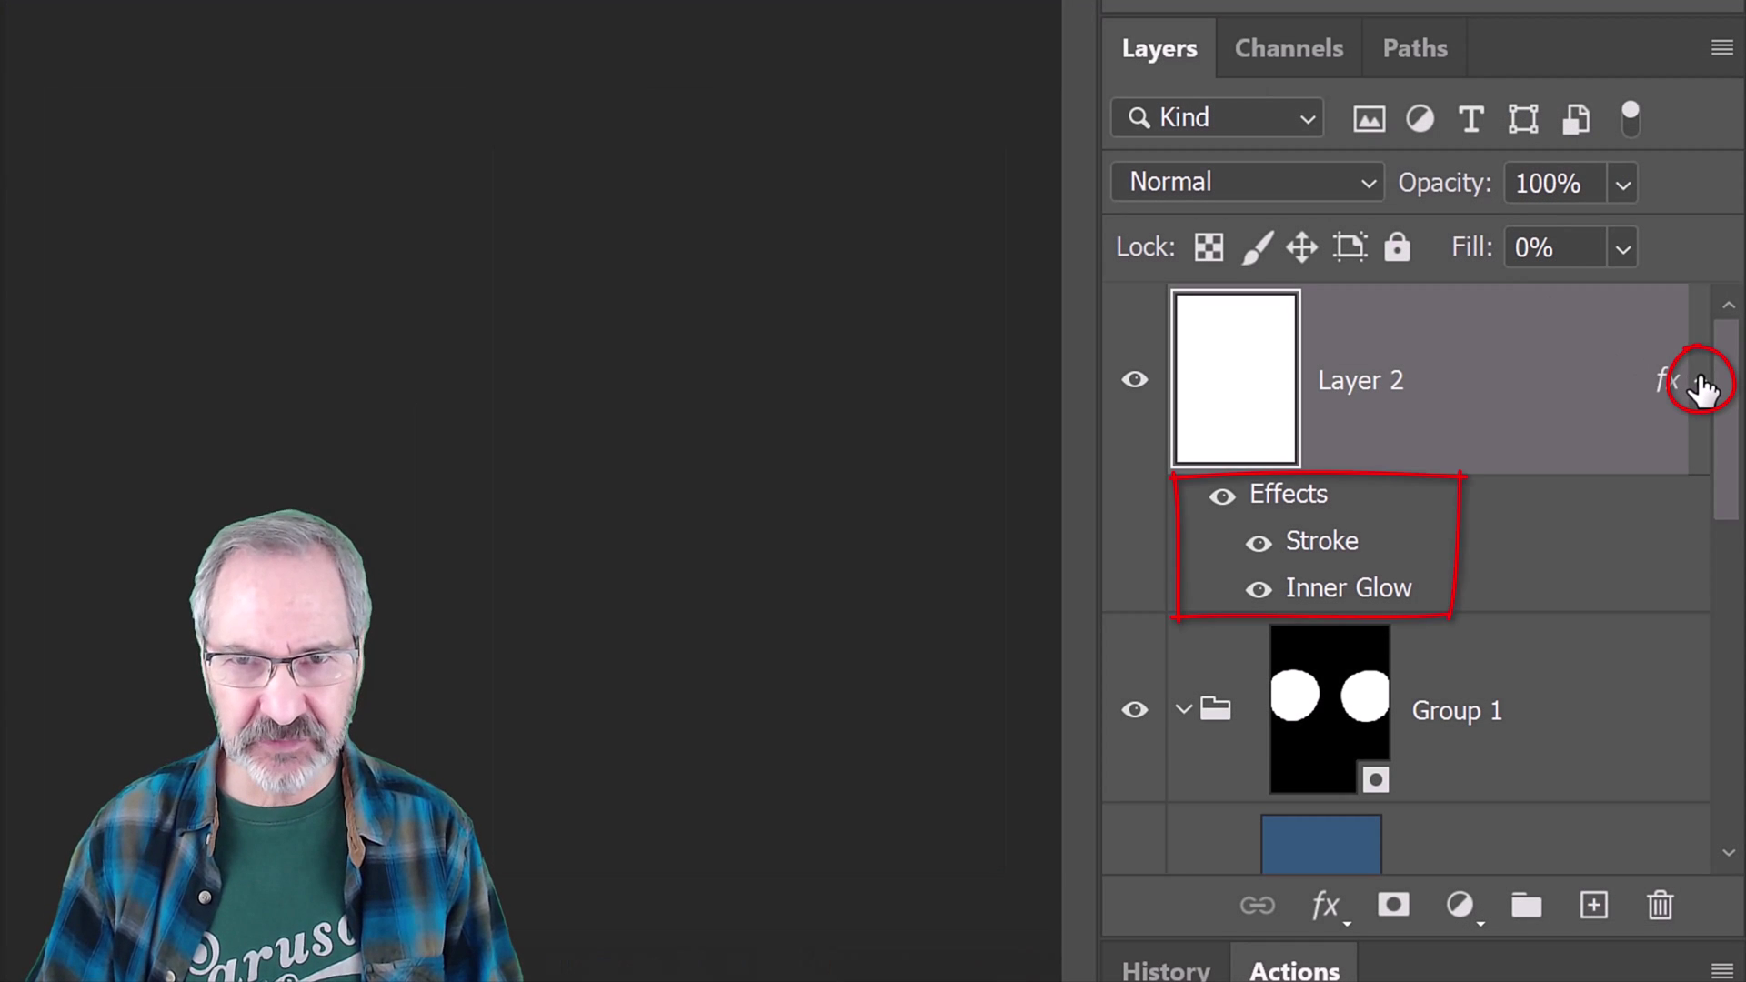
Hide the blue Layer 1 fill and add a new empty layer above it
left_click(1702, 383)
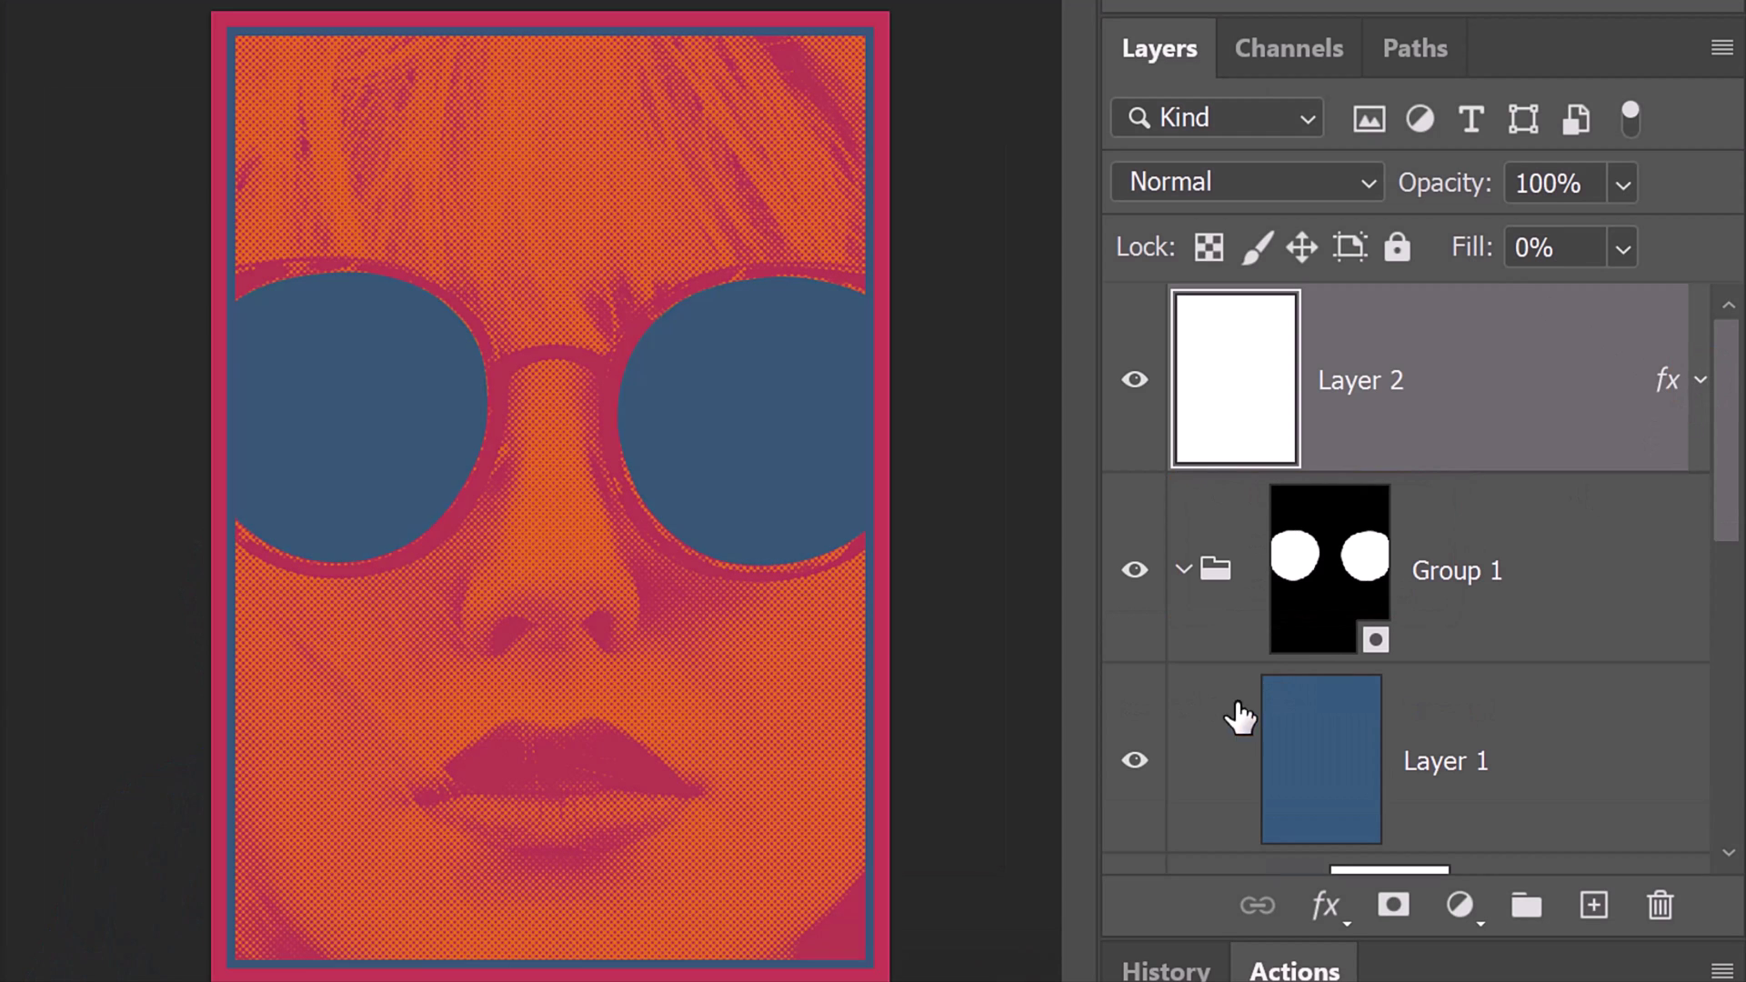
left_click(1136, 761)
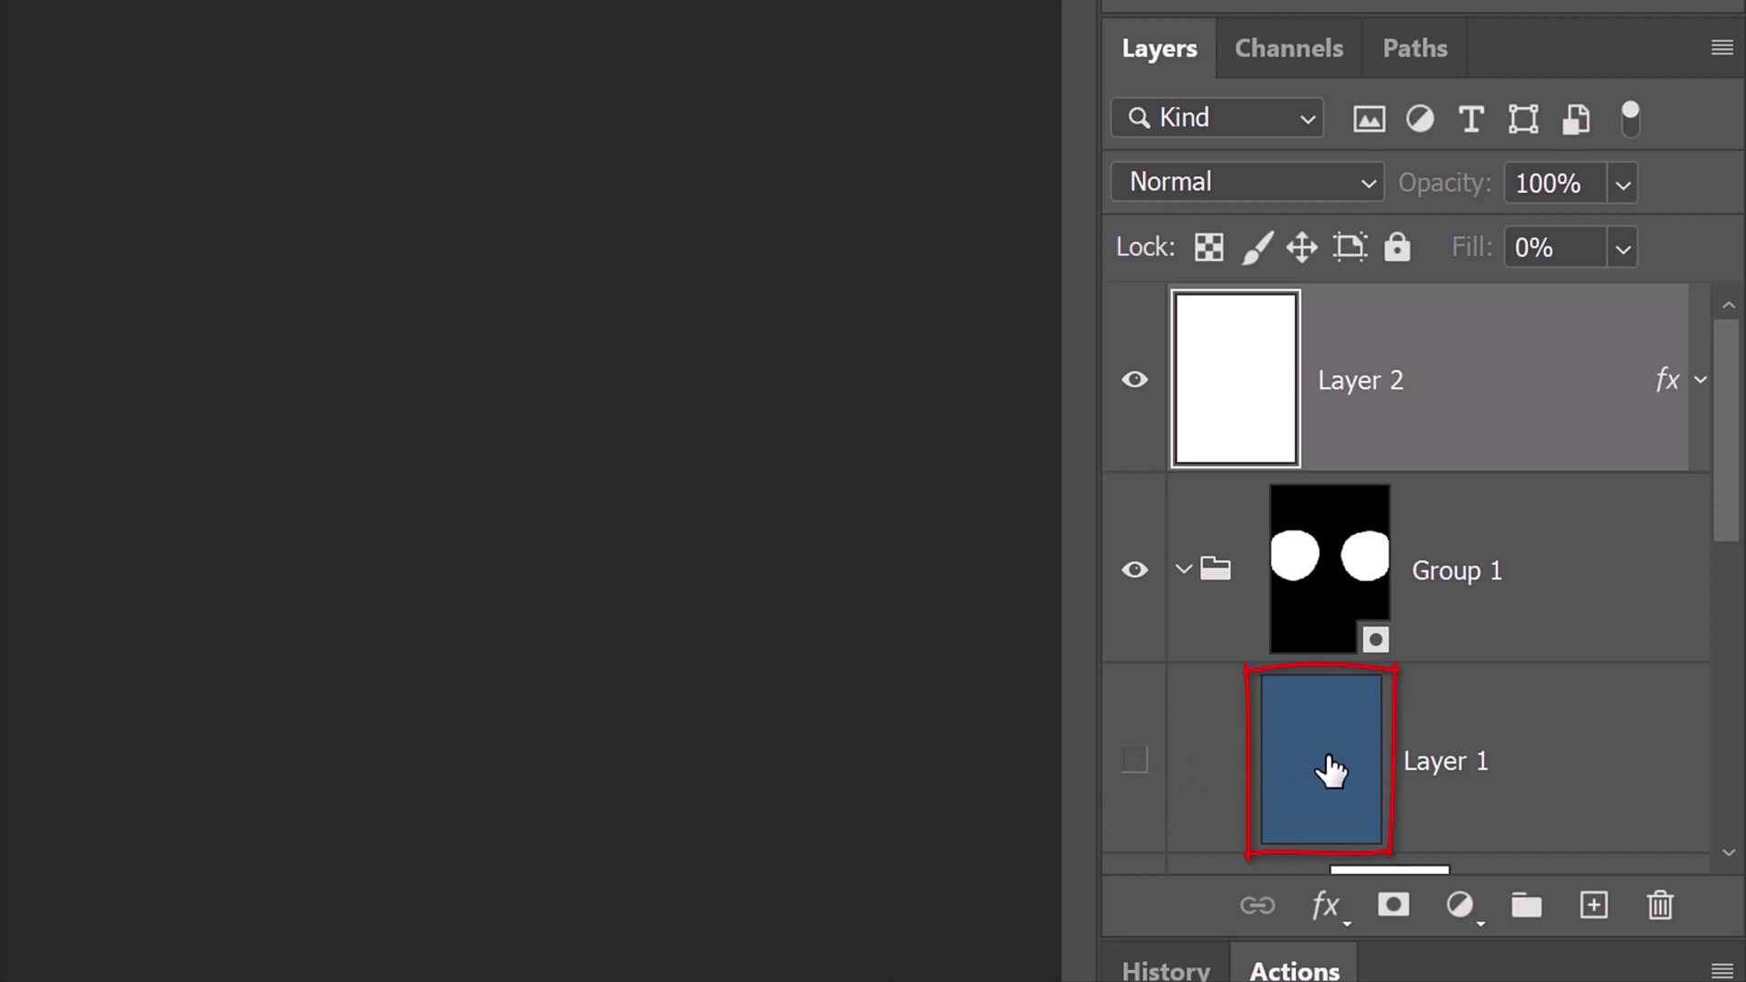
left_click(1330, 772)
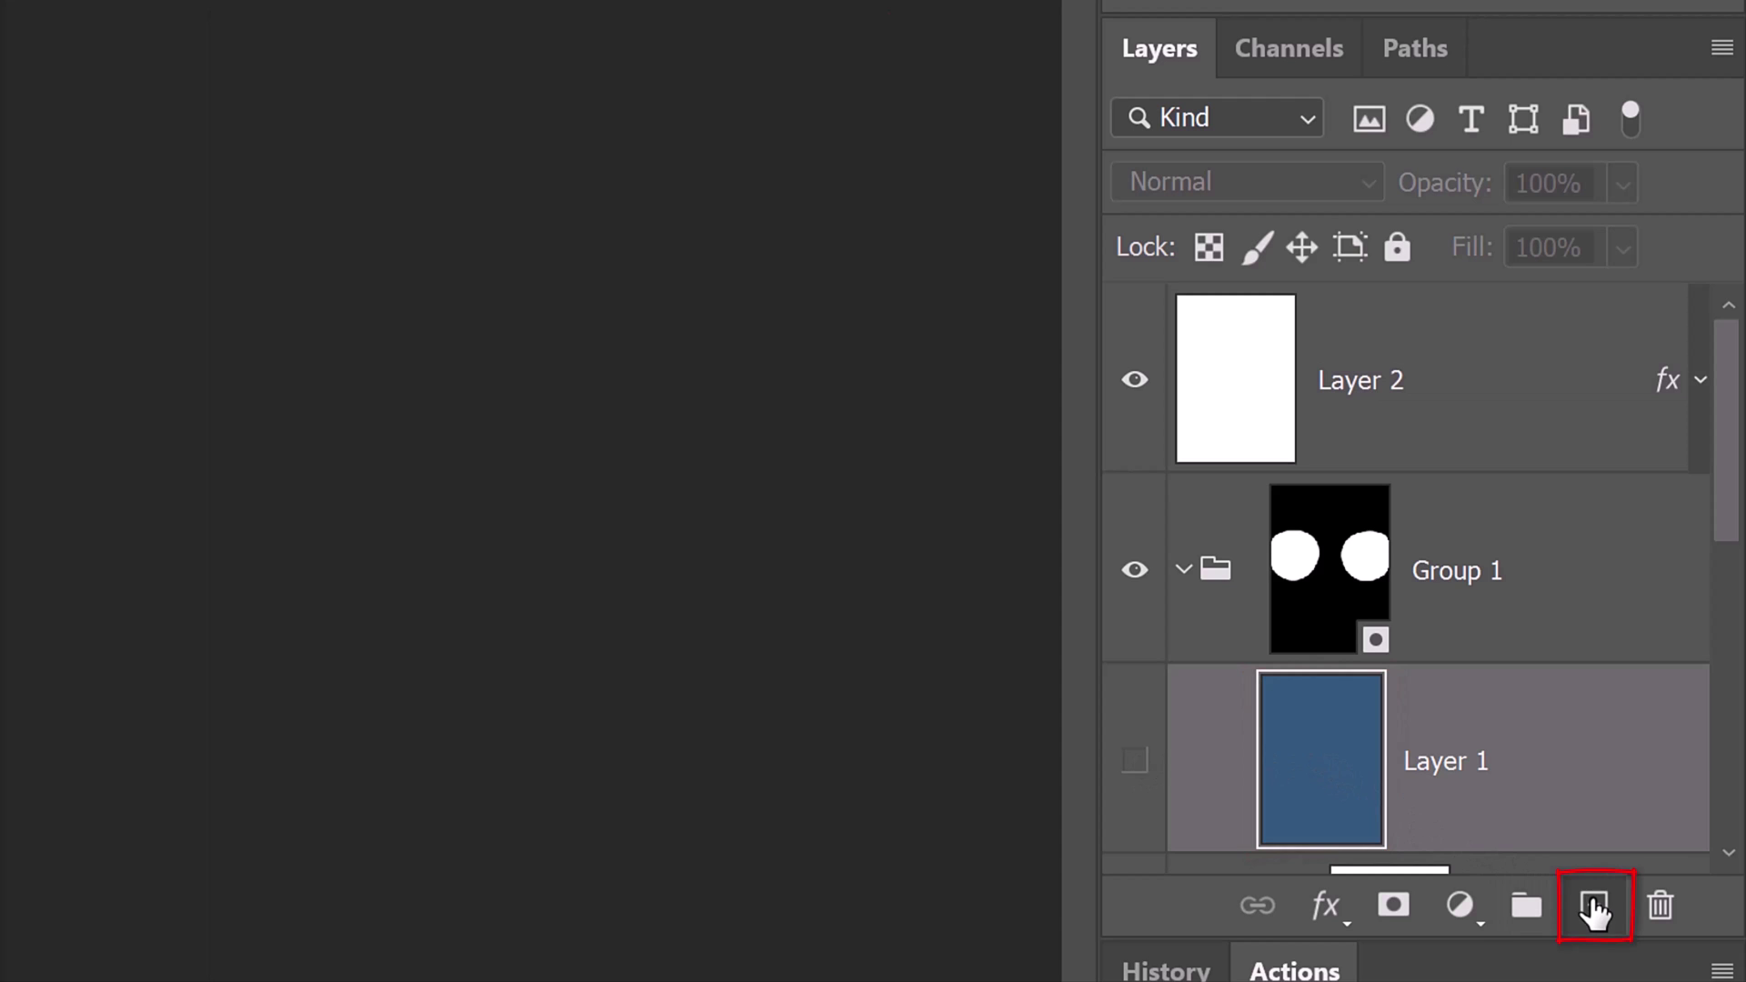
left_click(1595, 908)
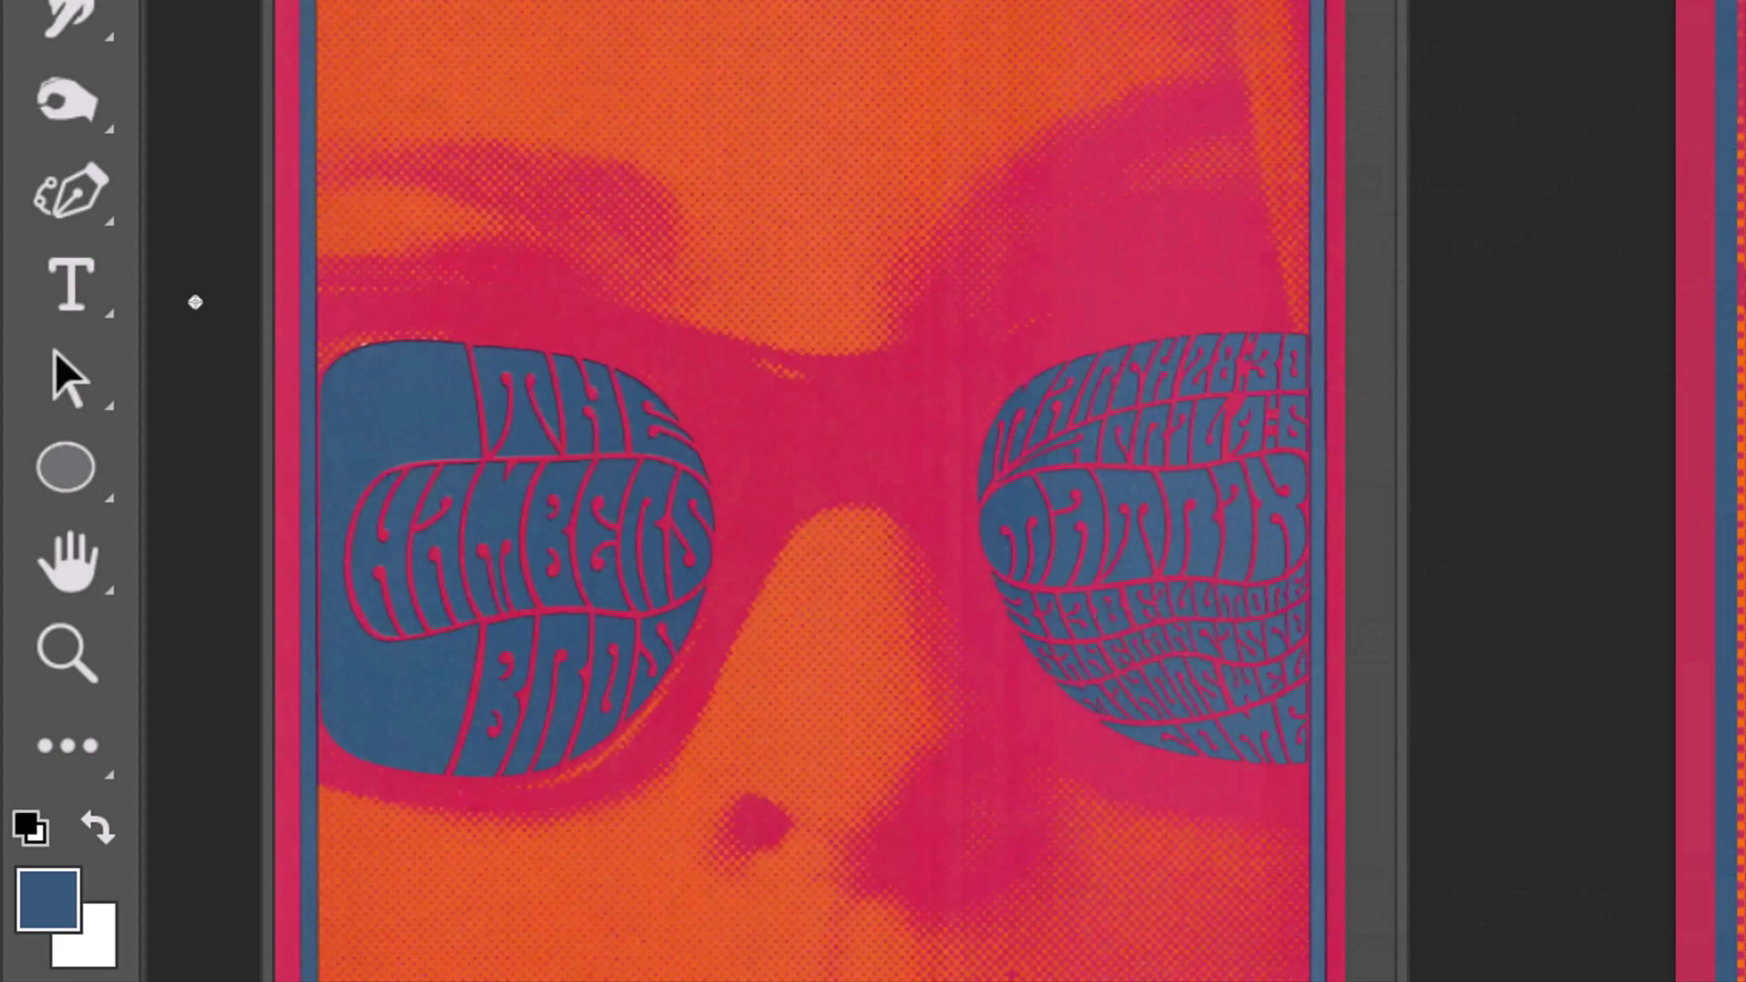
Set up the Horizontal Type Tool with a chosen font at 220 pt for '1960'
right_click(70, 283)
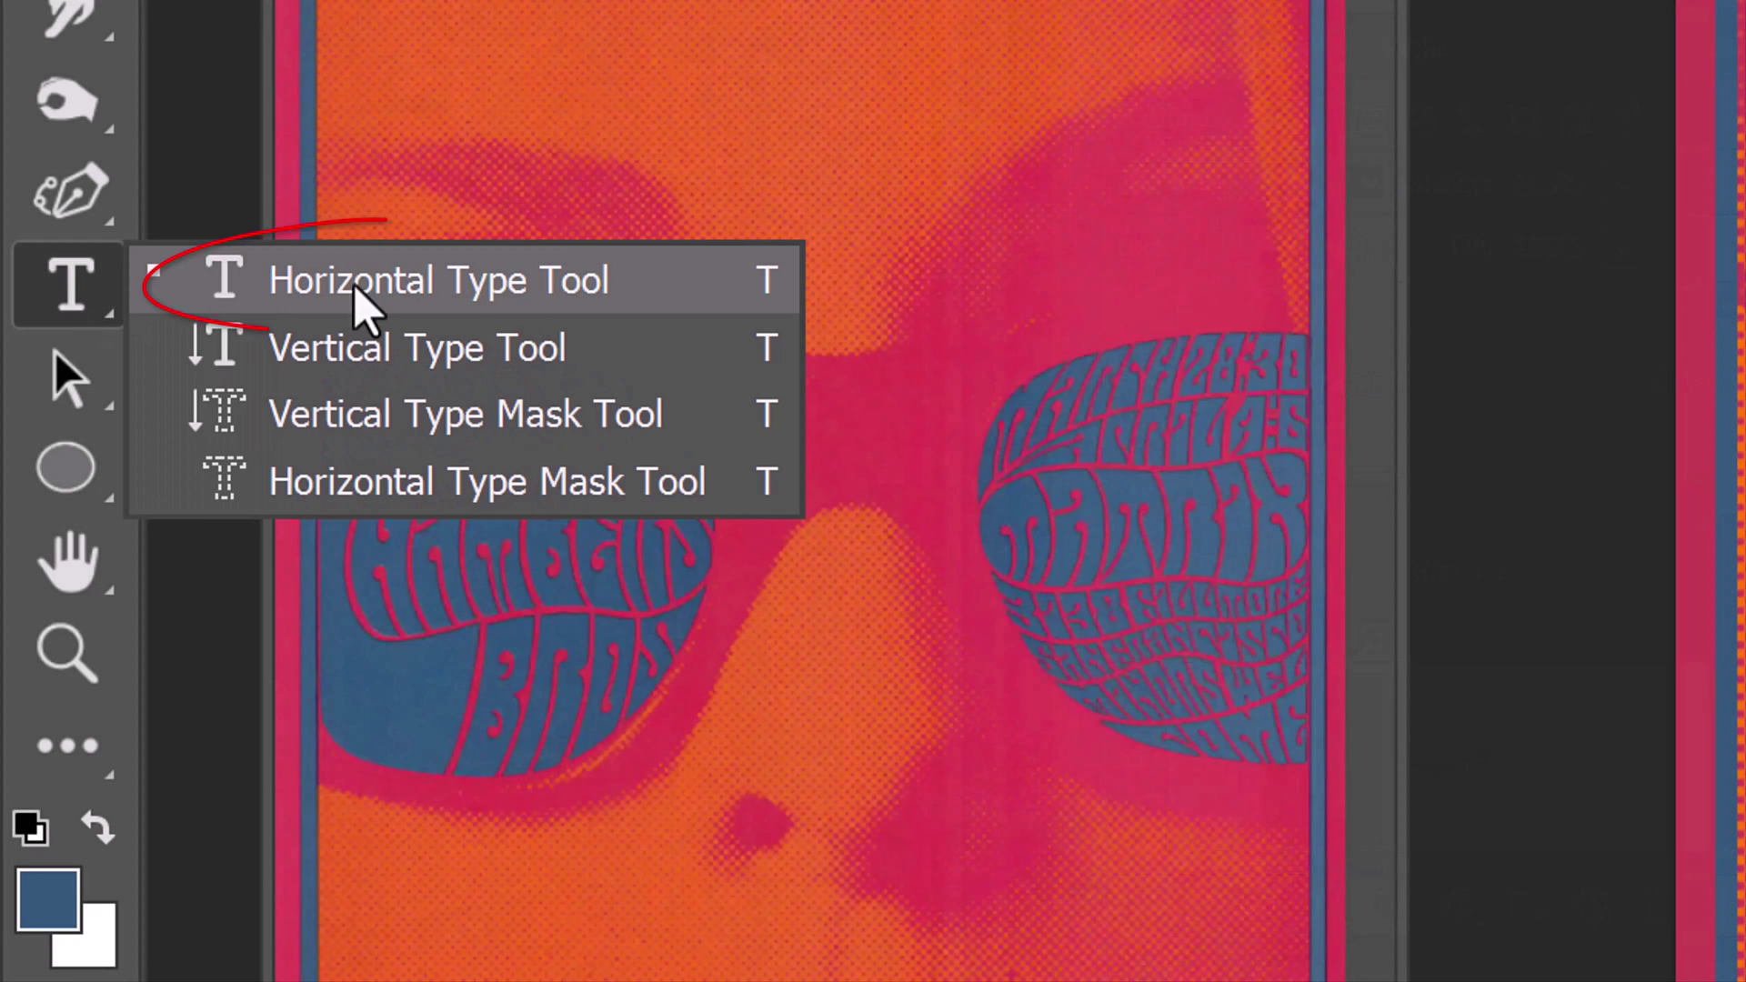
left_click(429, 286)
left_click(832, 118)
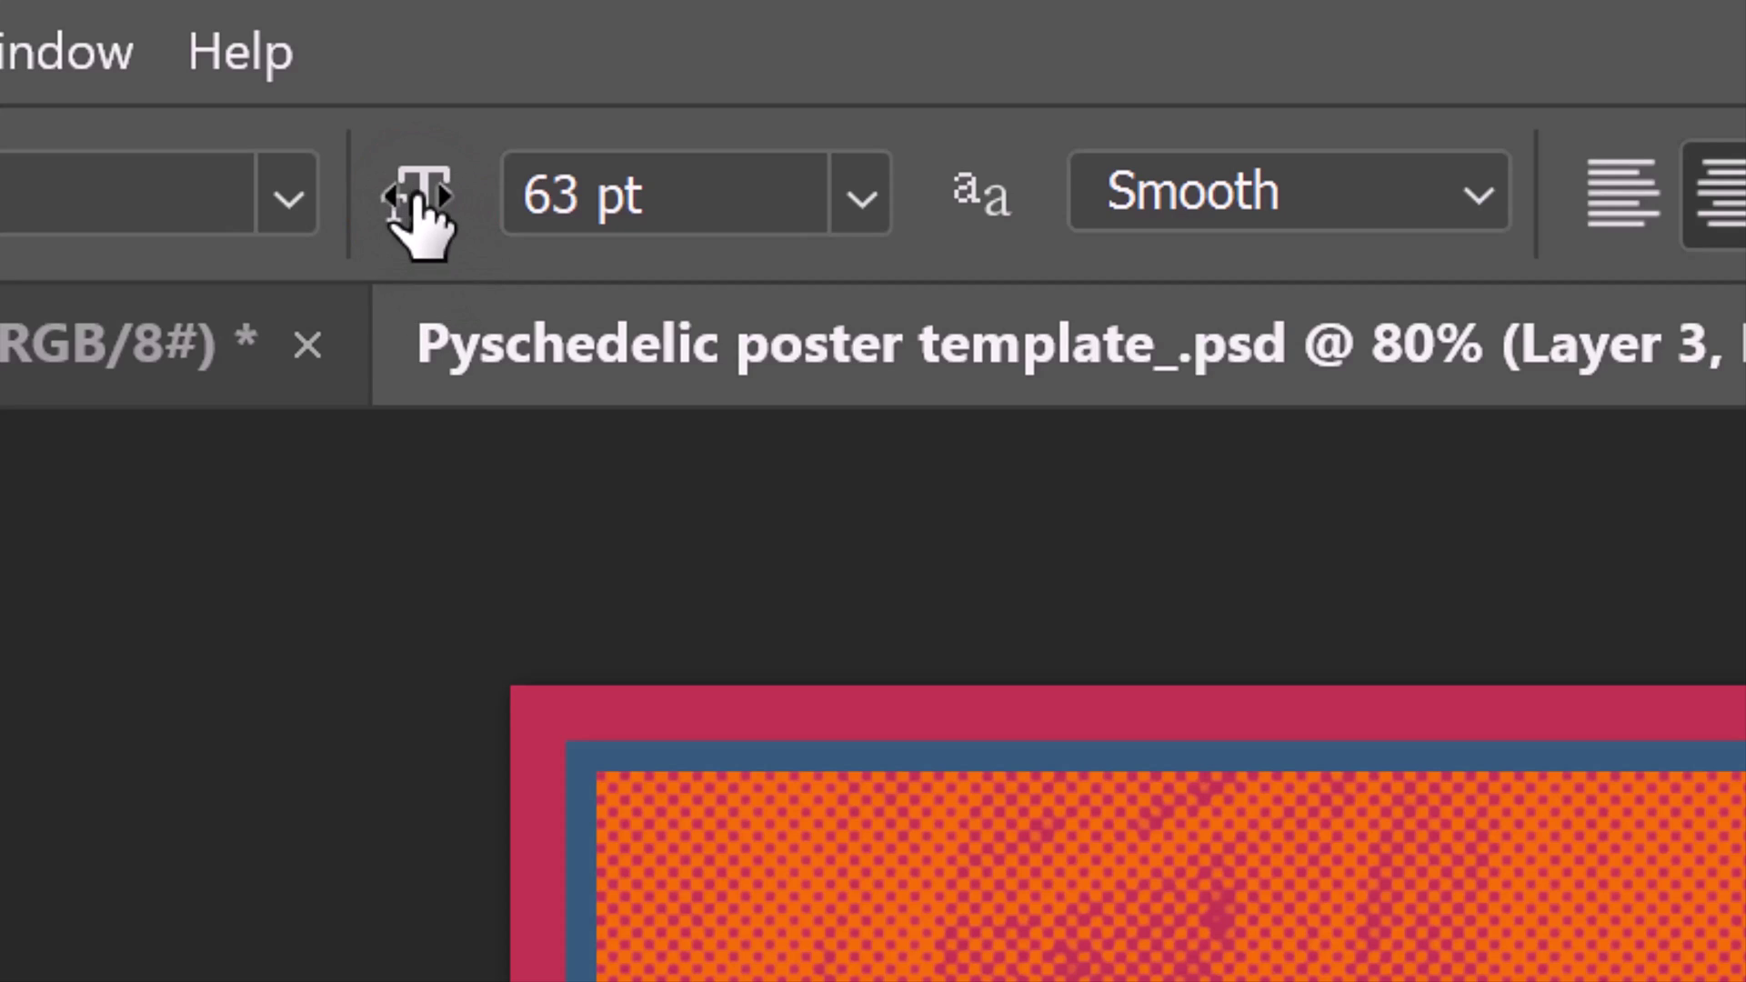
left_click_drag(422, 198, 1122, 305)
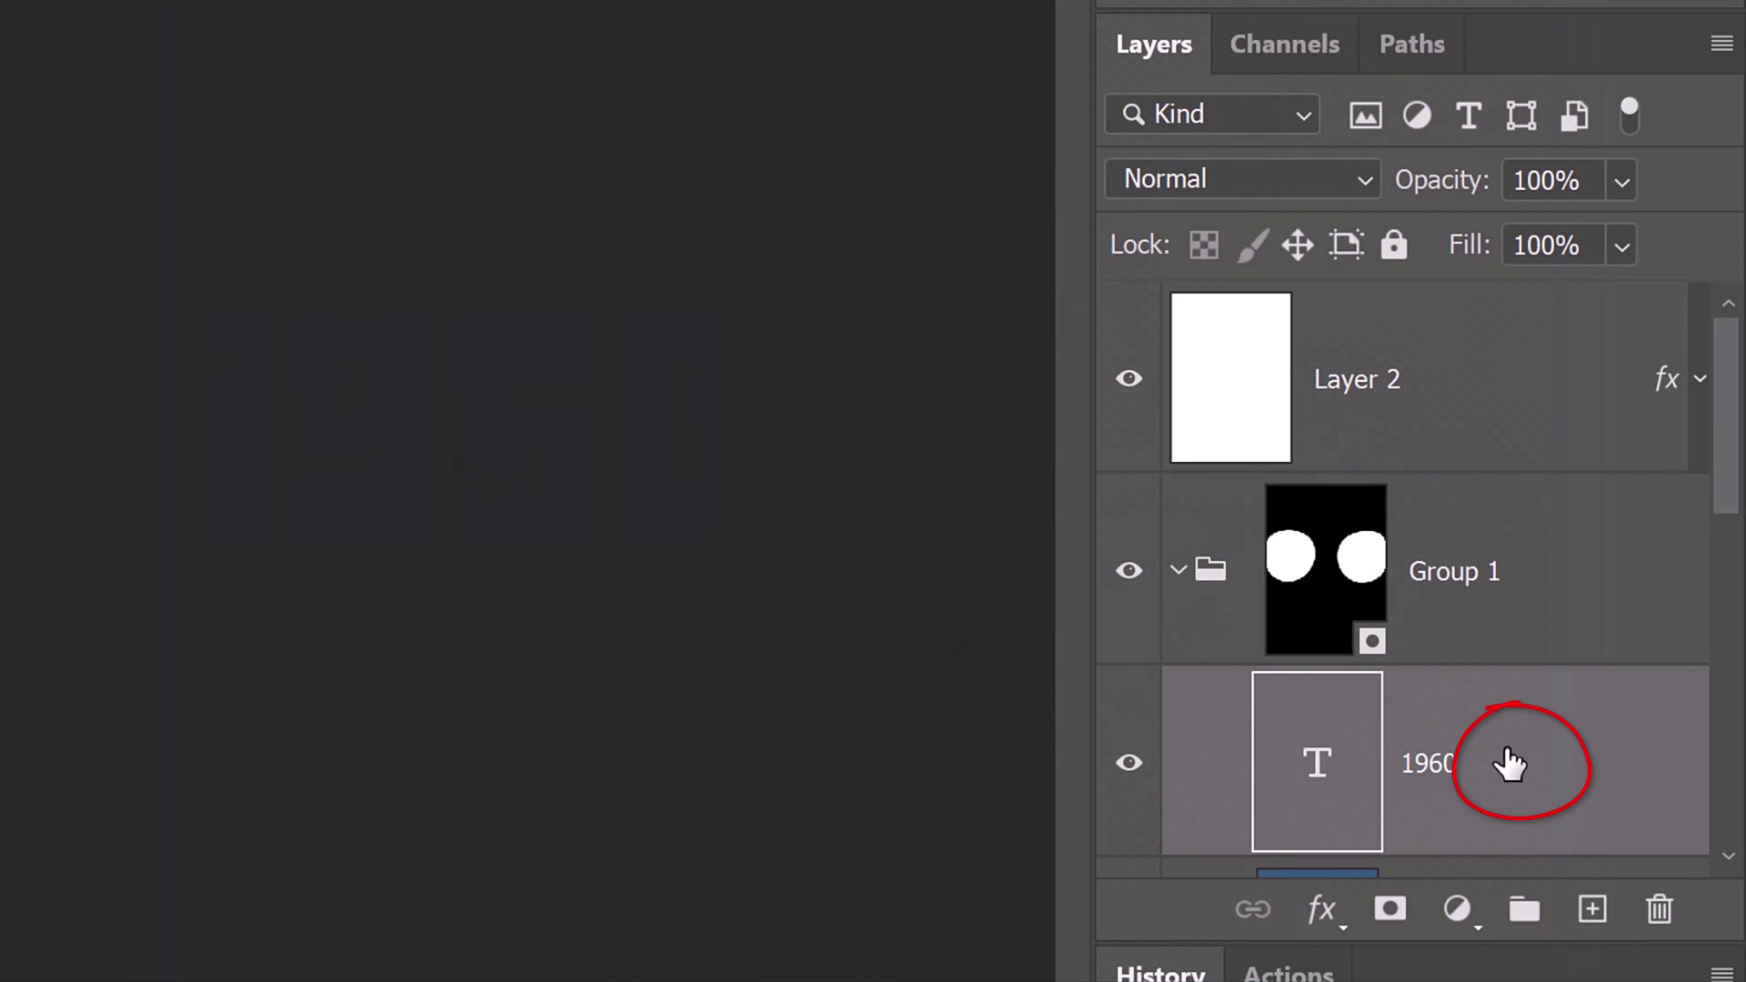
Give the 1960 text layer a 12 px pink Outside stroke
double_click(1511, 764)
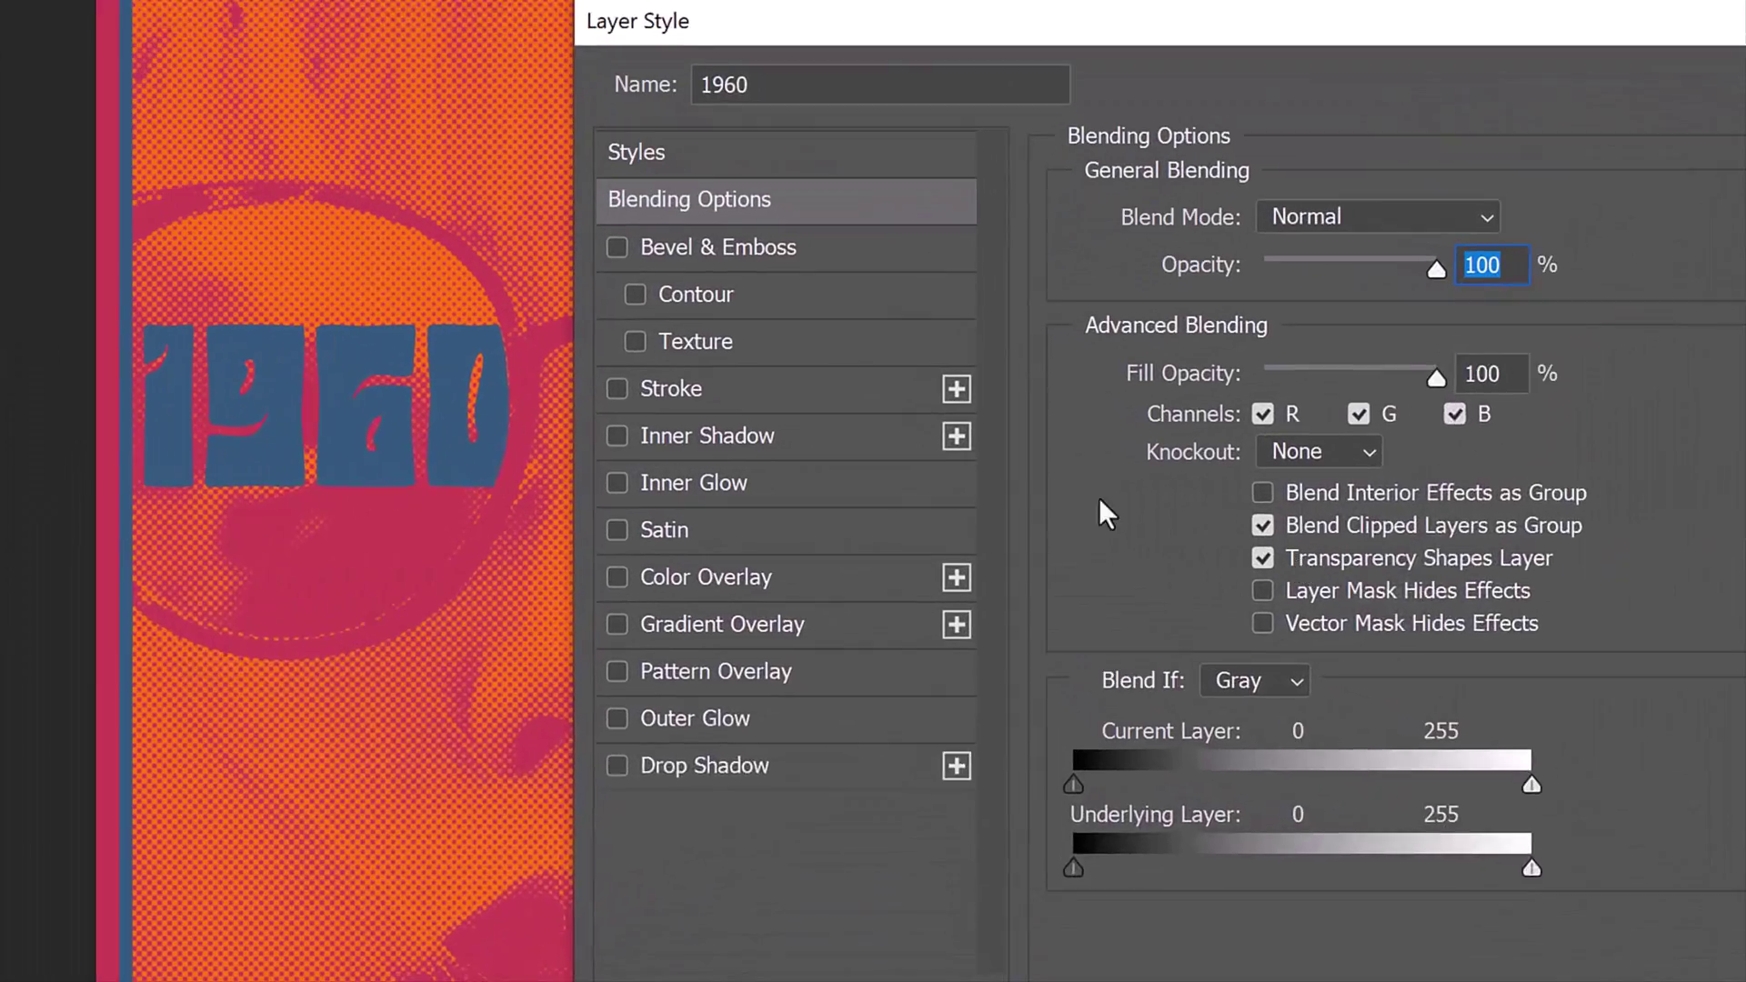
left_click(782, 431)
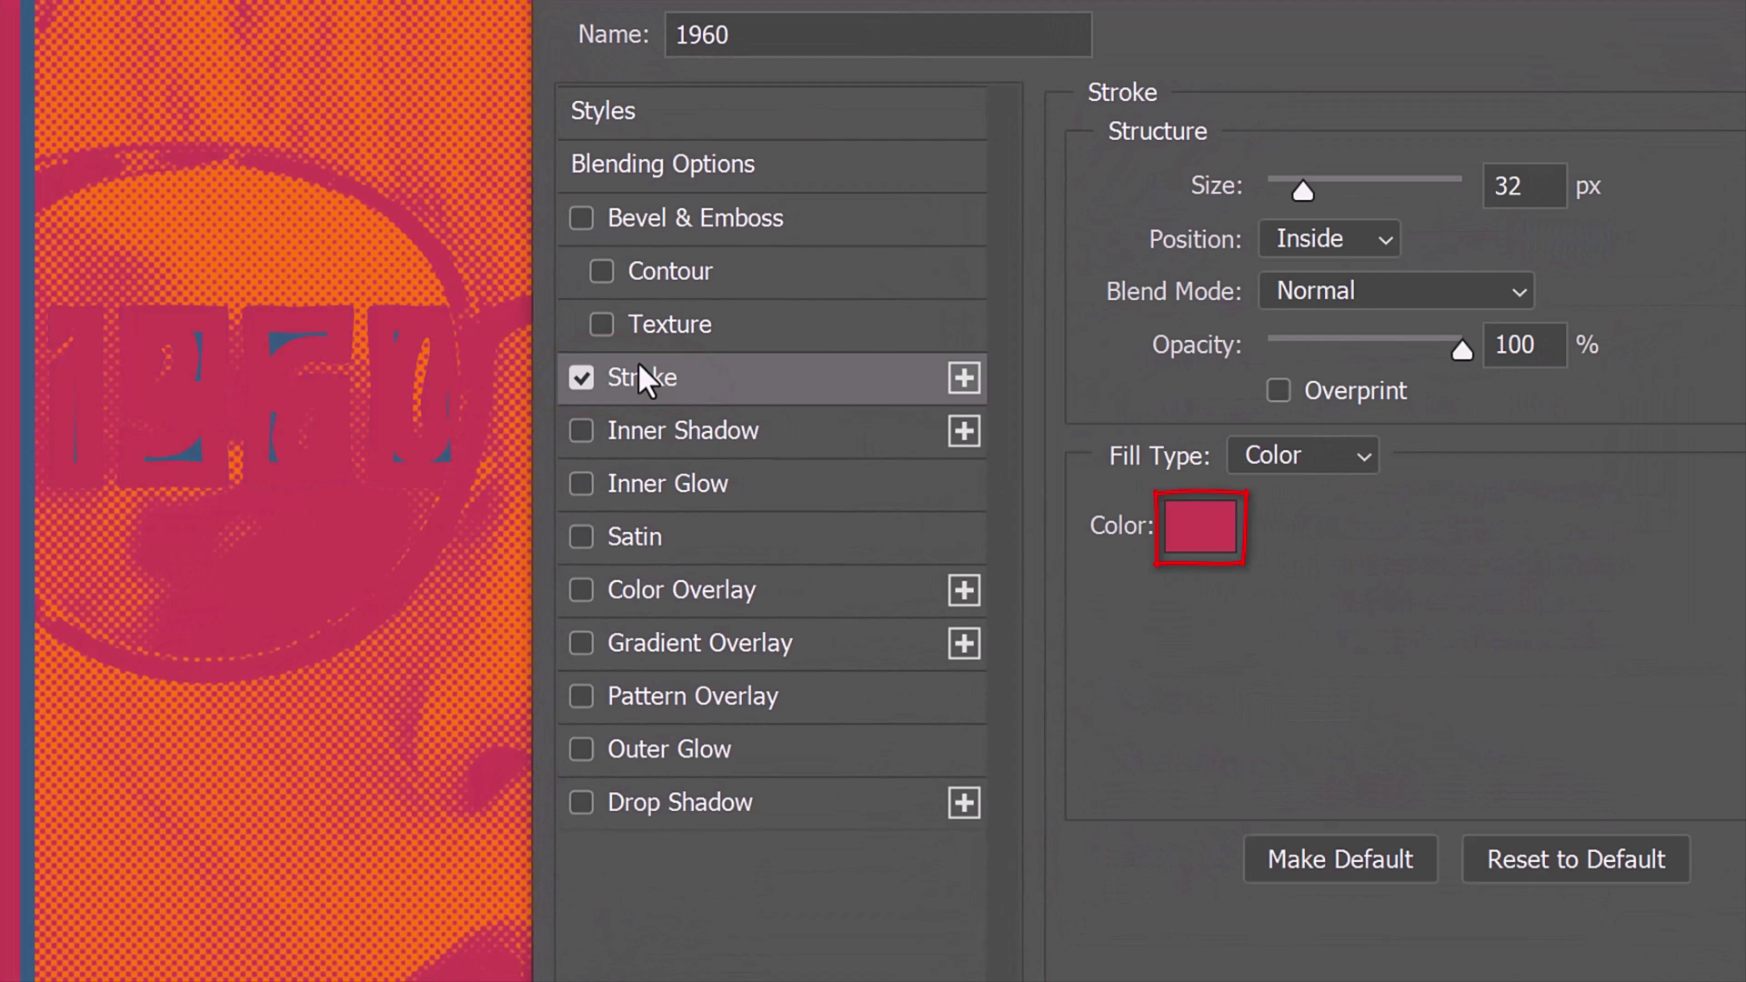
left_click(1292, 236)
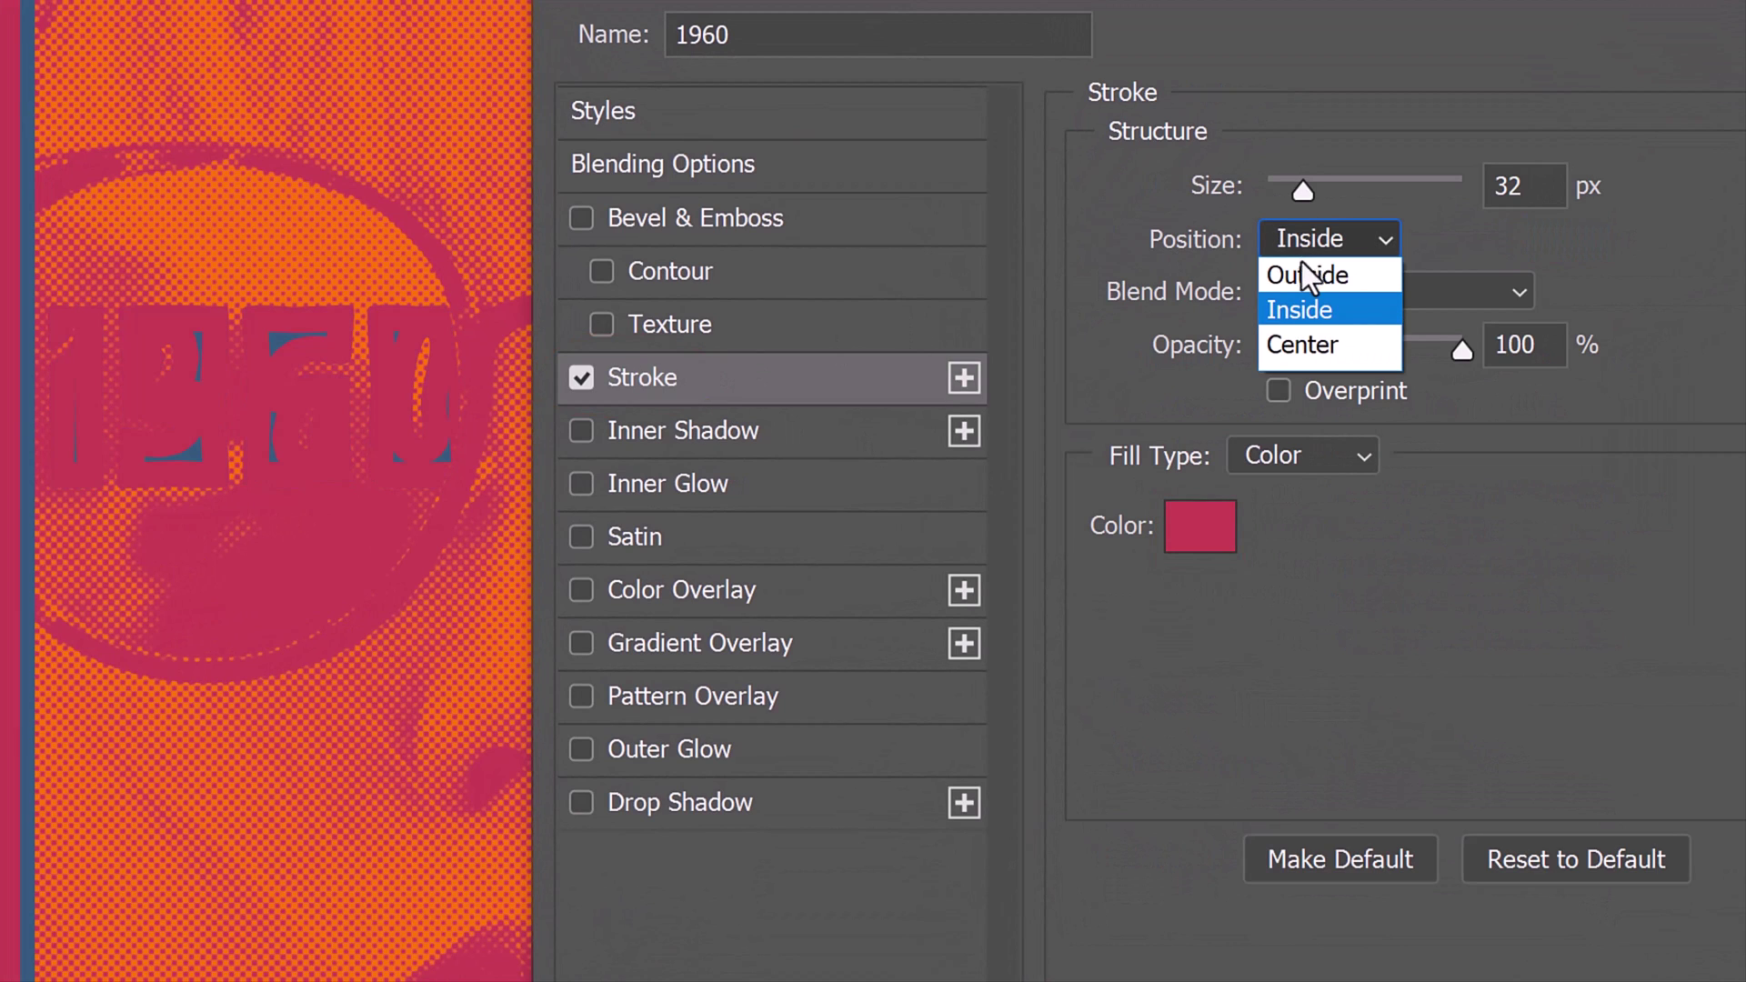
left_click(1296, 277)
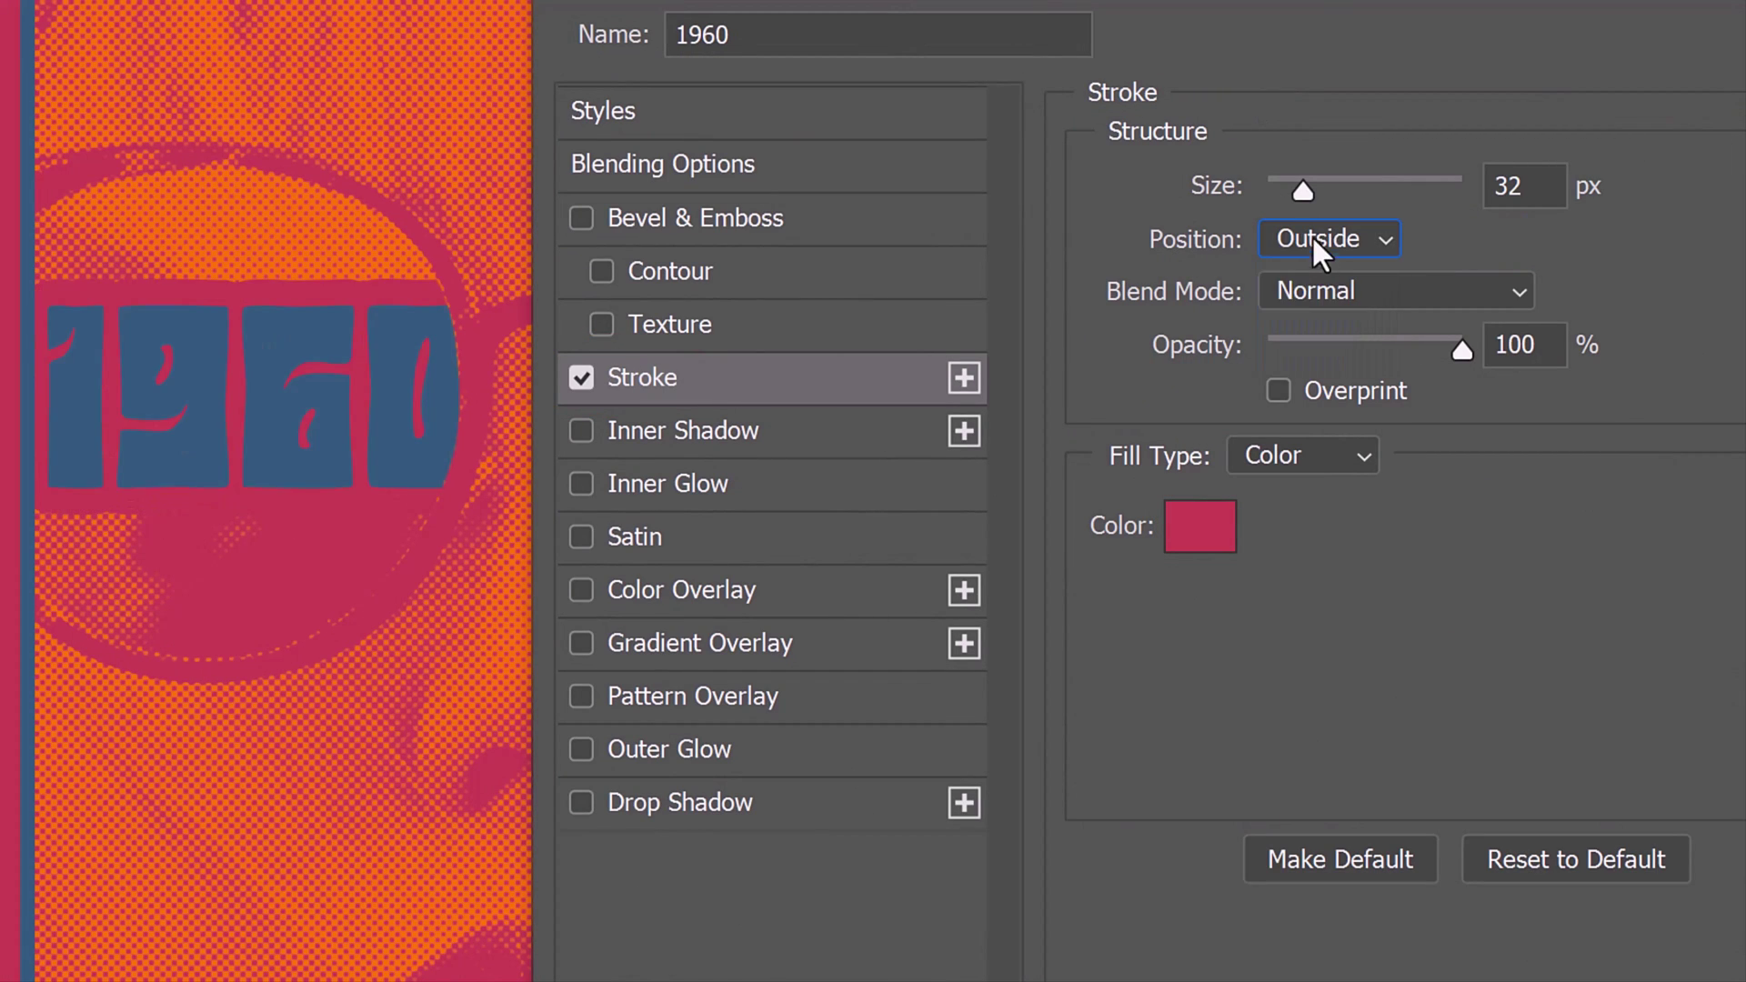
left_click_drag(1301, 188, 1288, 185)
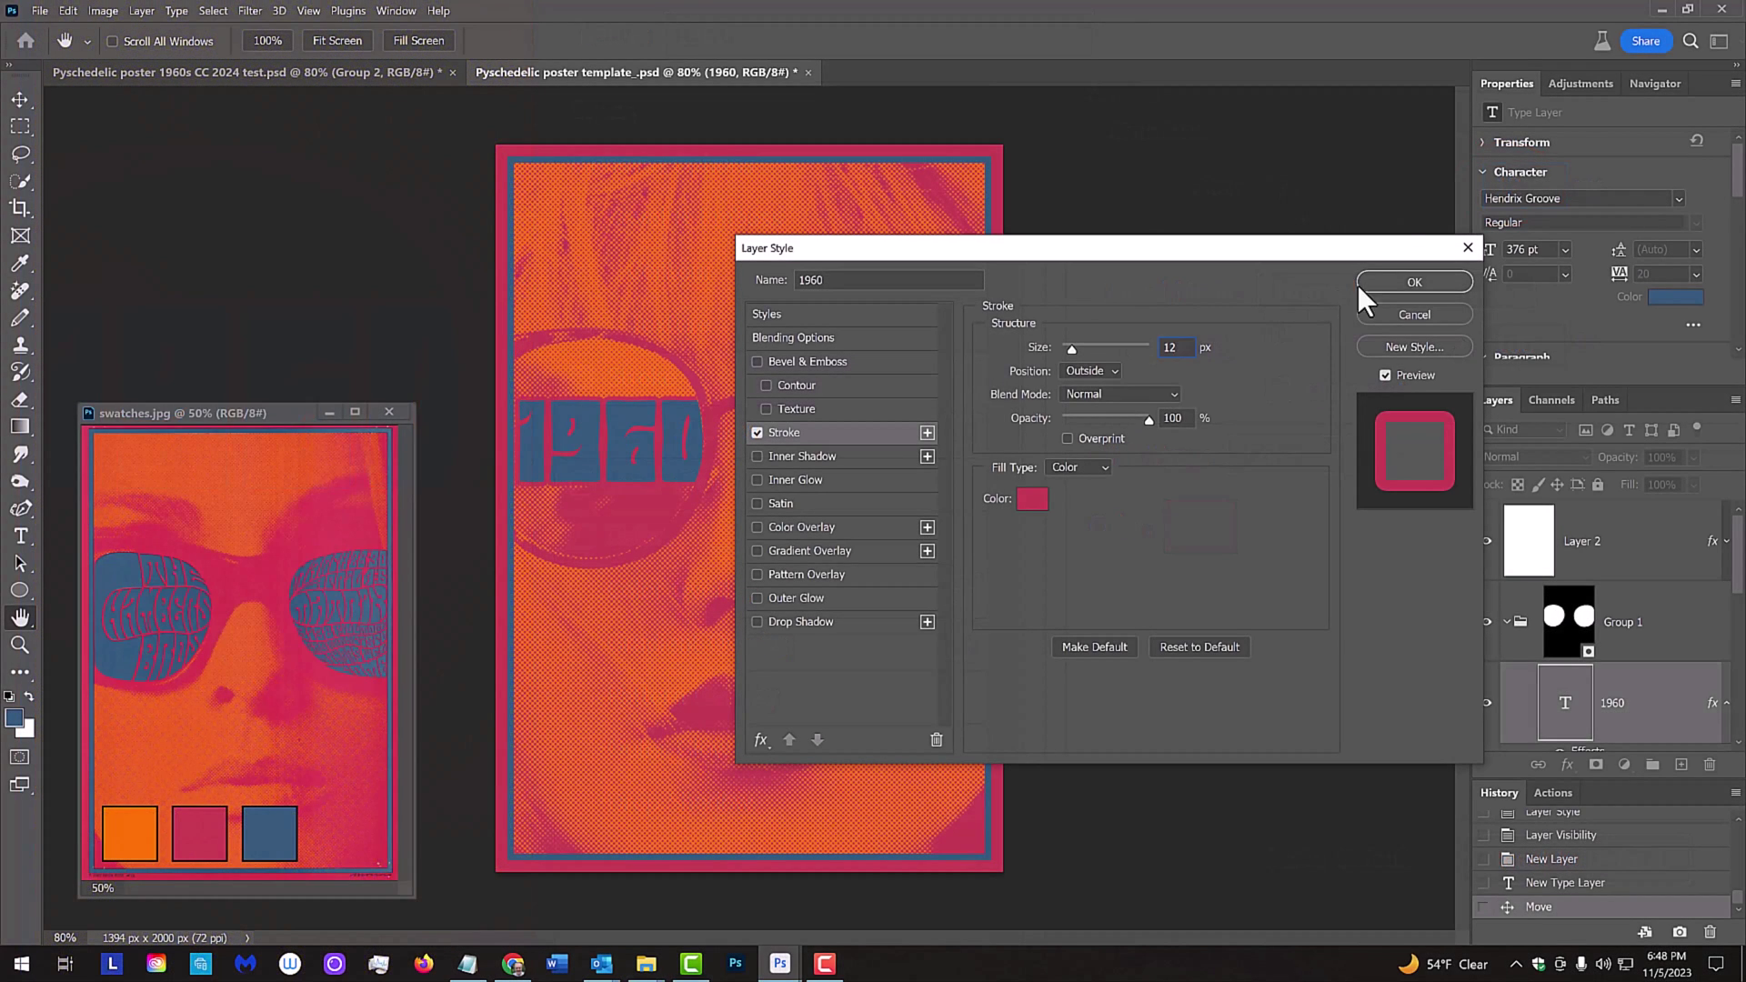
left_click(1375, 283)
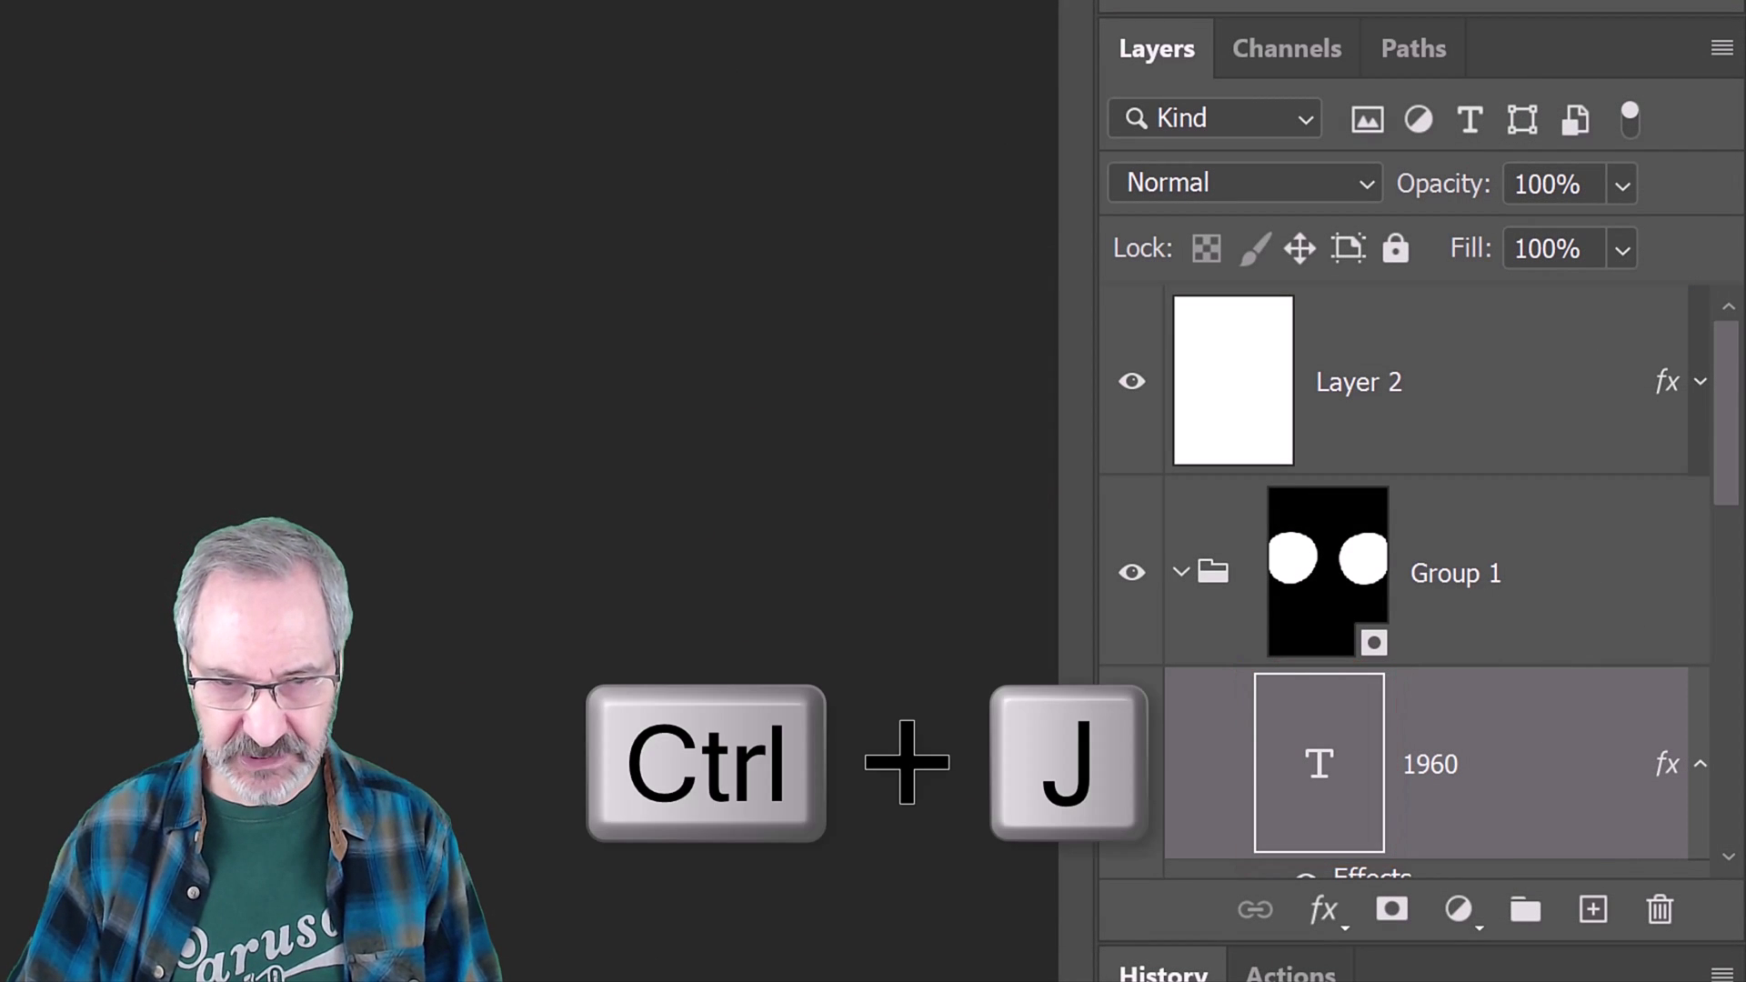
Duplicate the 1960 layer, then convert both 1960 copy and 1960 to smart objects
key("ctrl+j")
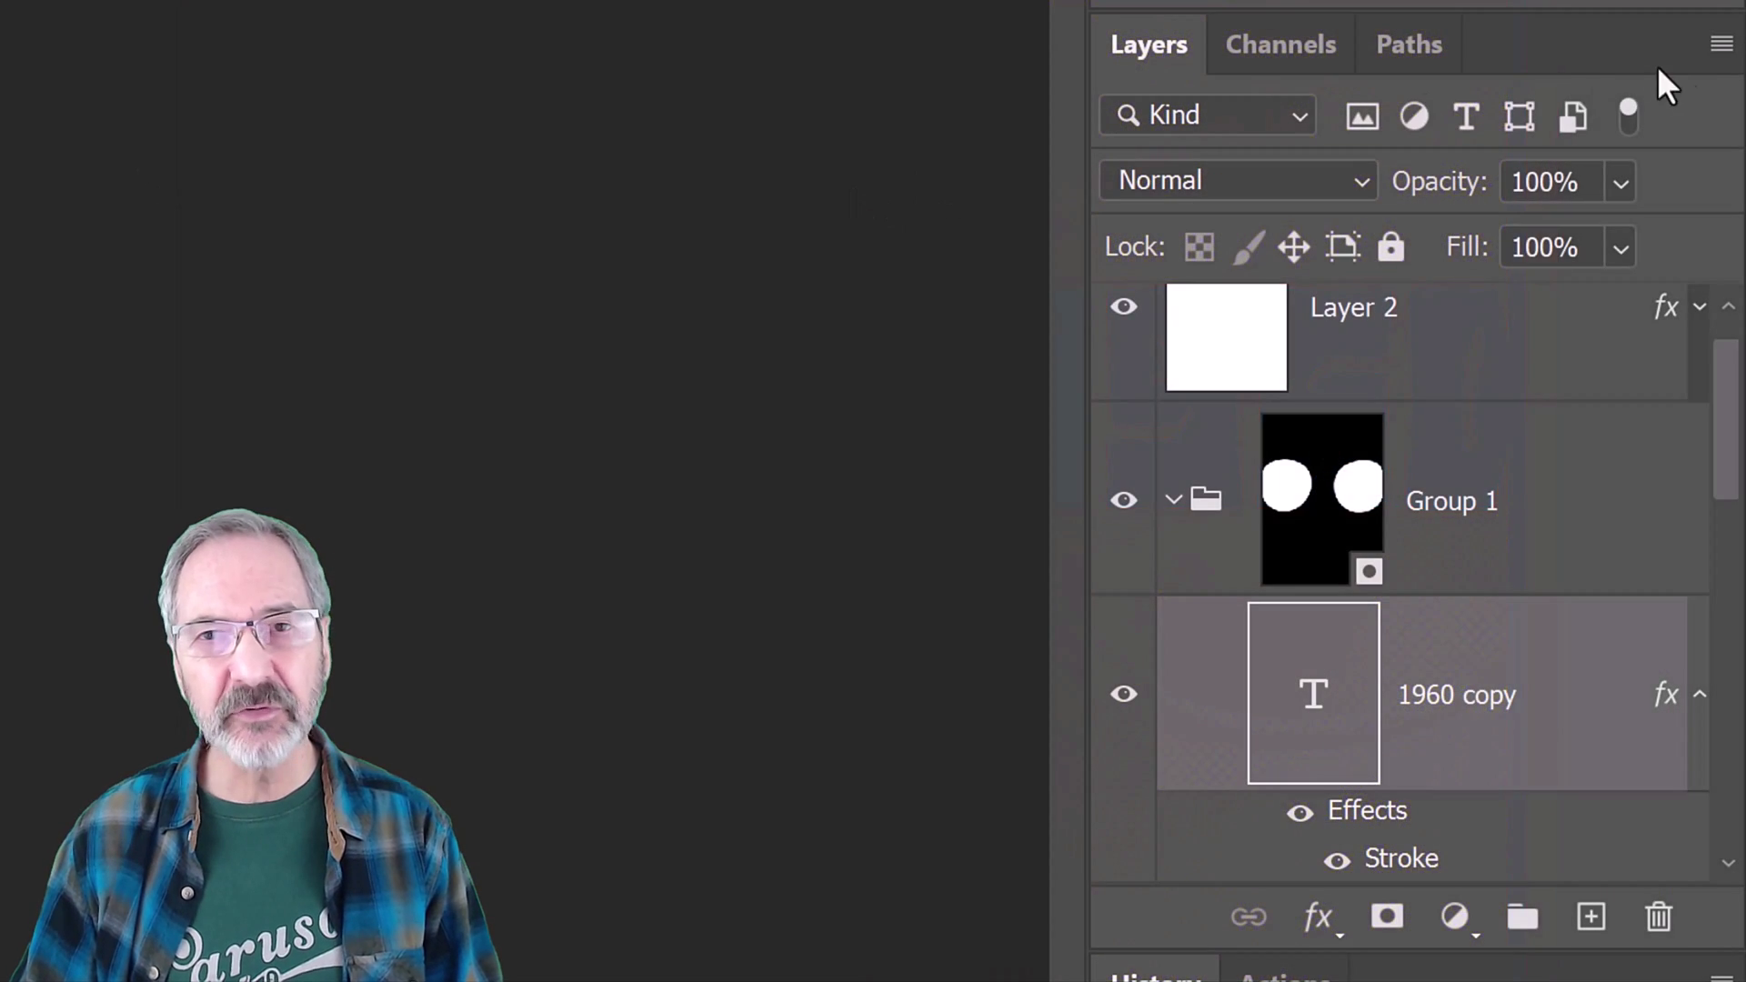
left_click(1718, 46)
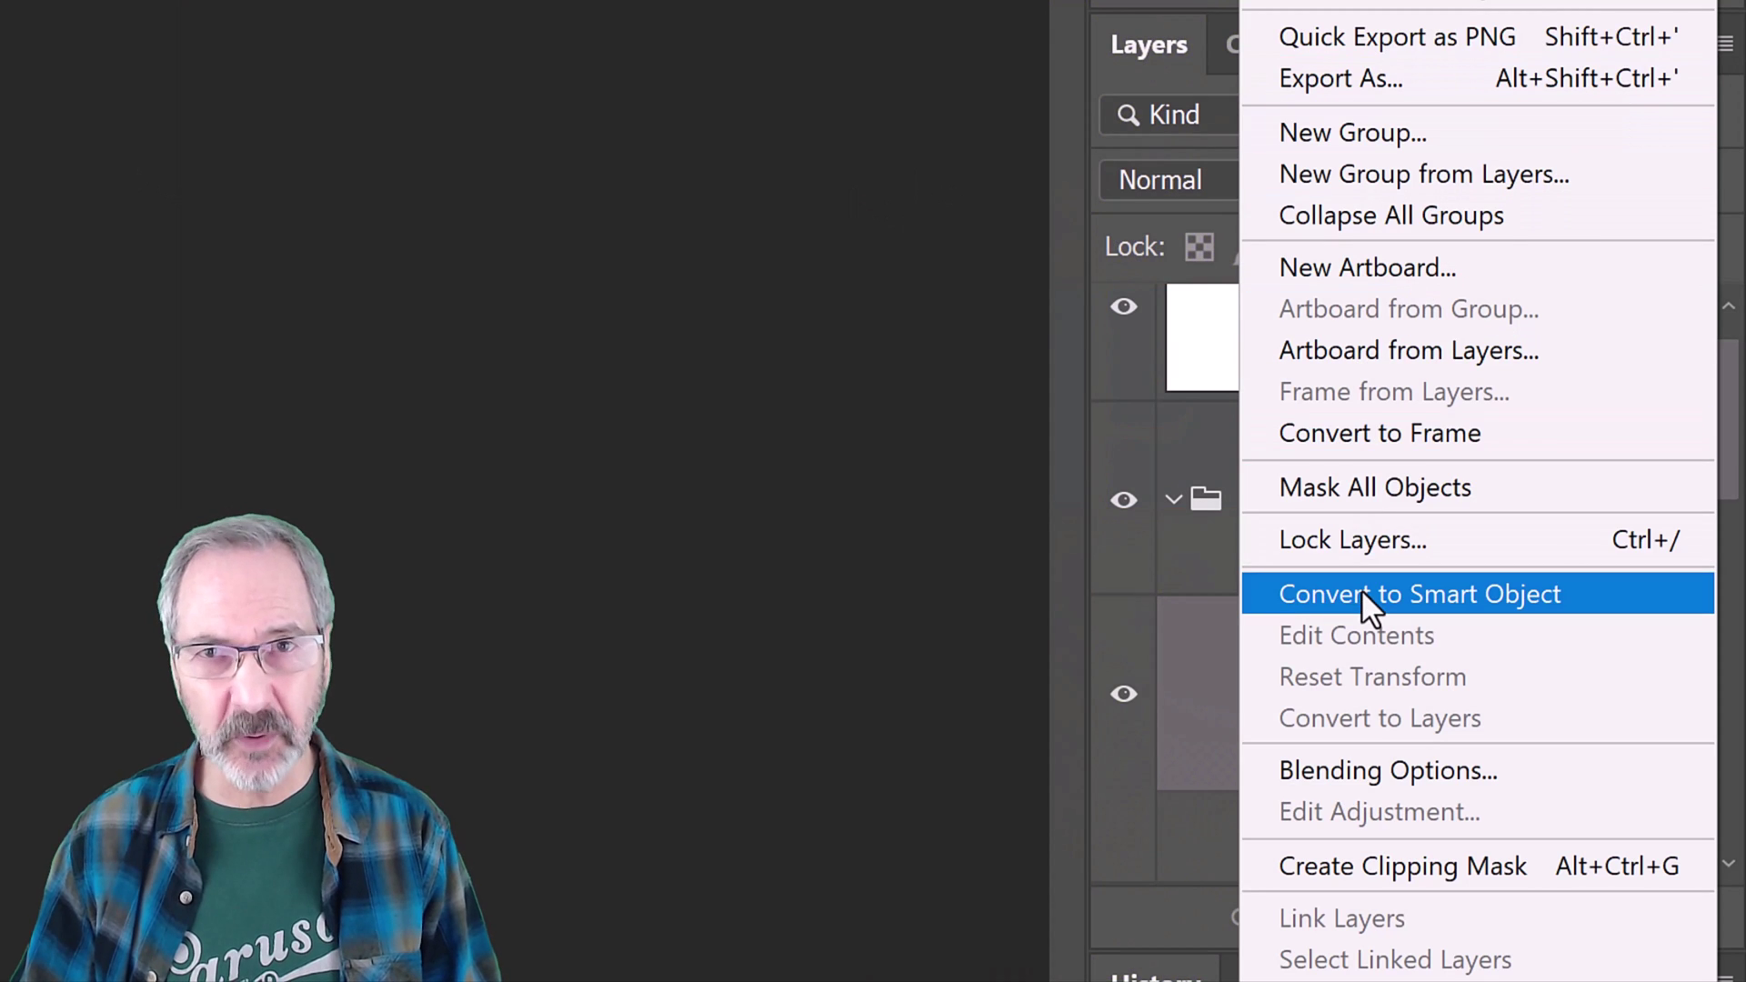
left_click(1364, 600)
scroll(1693, 471, "down", 3)
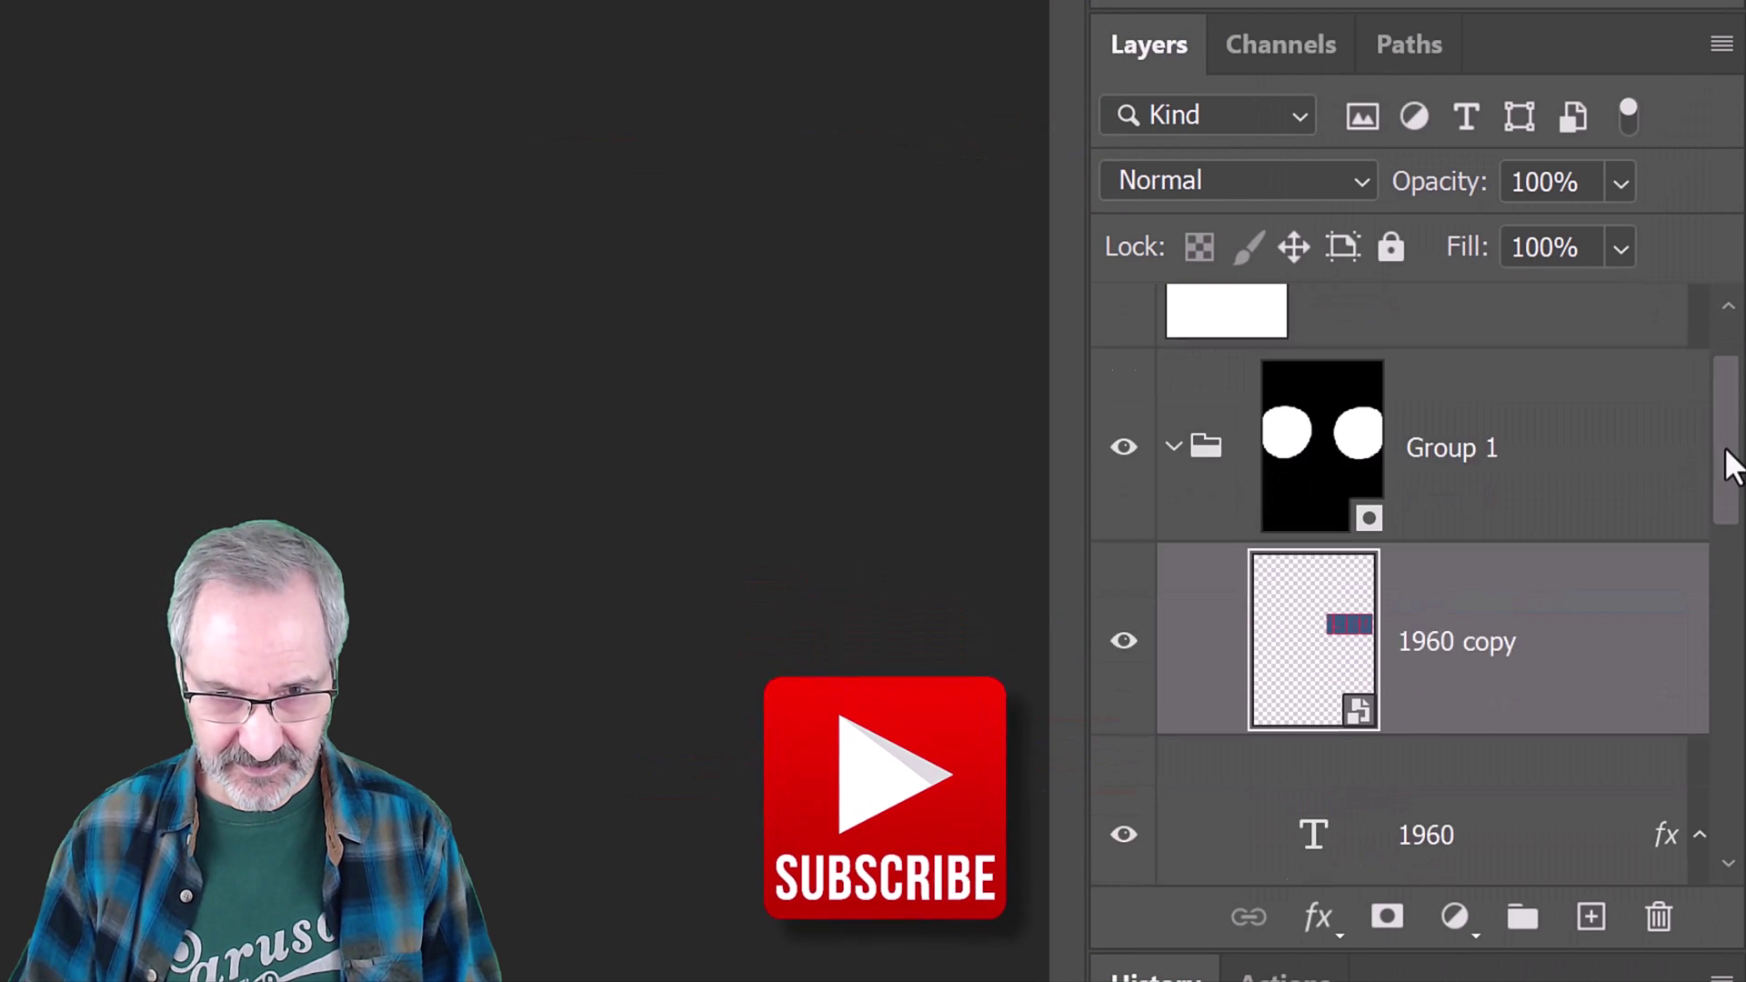
left_click(1492, 566)
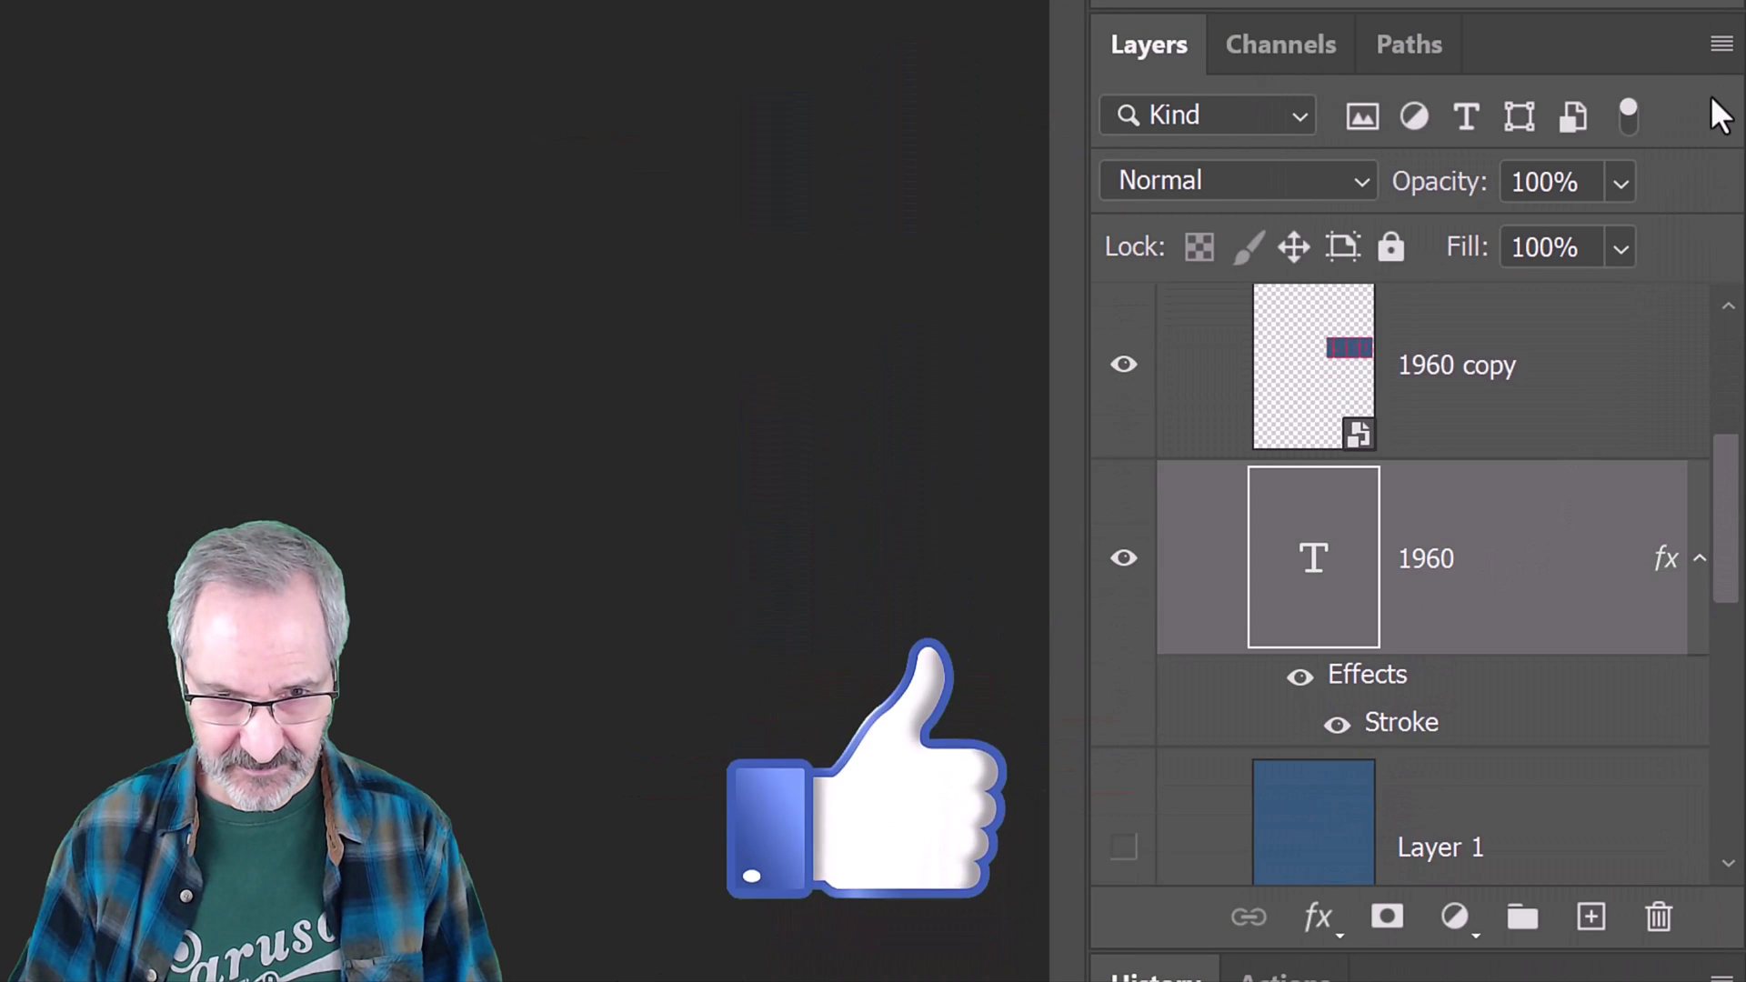
left_click(1717, 45)
left_click(1365, 595)
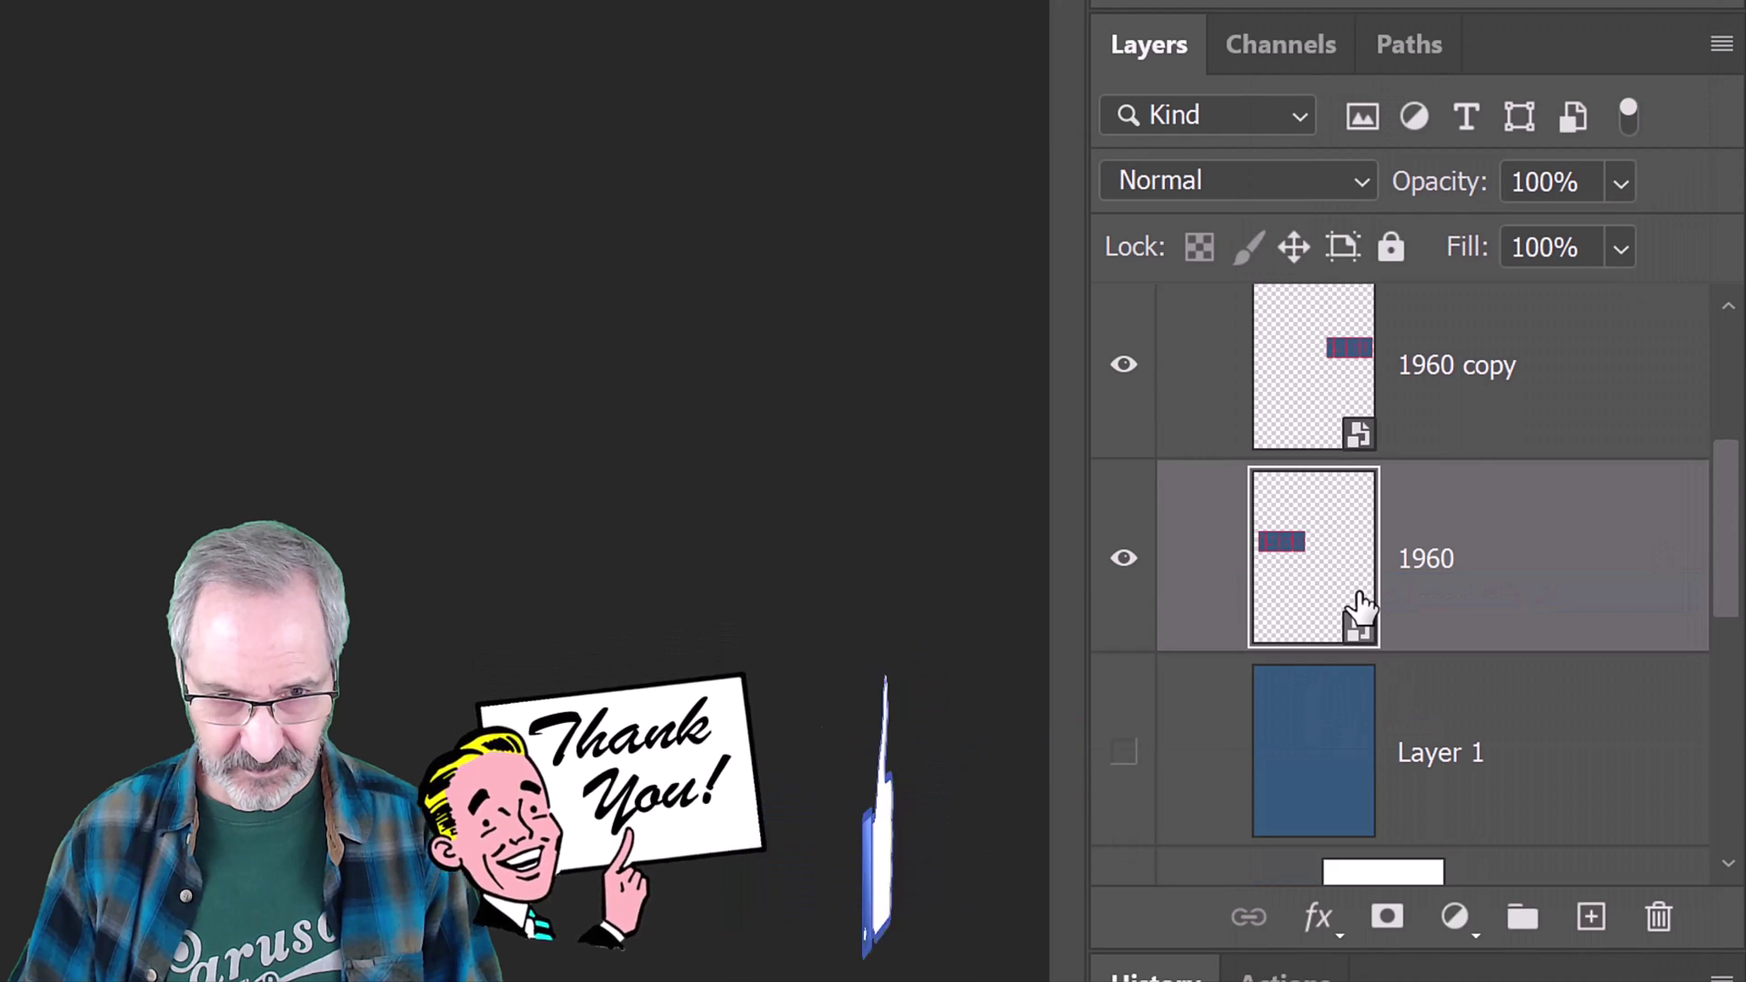
Hide 1960 copy and warp the 1960 layer's top, bottom and sides to fill the left lens
left_click(1125, 365)
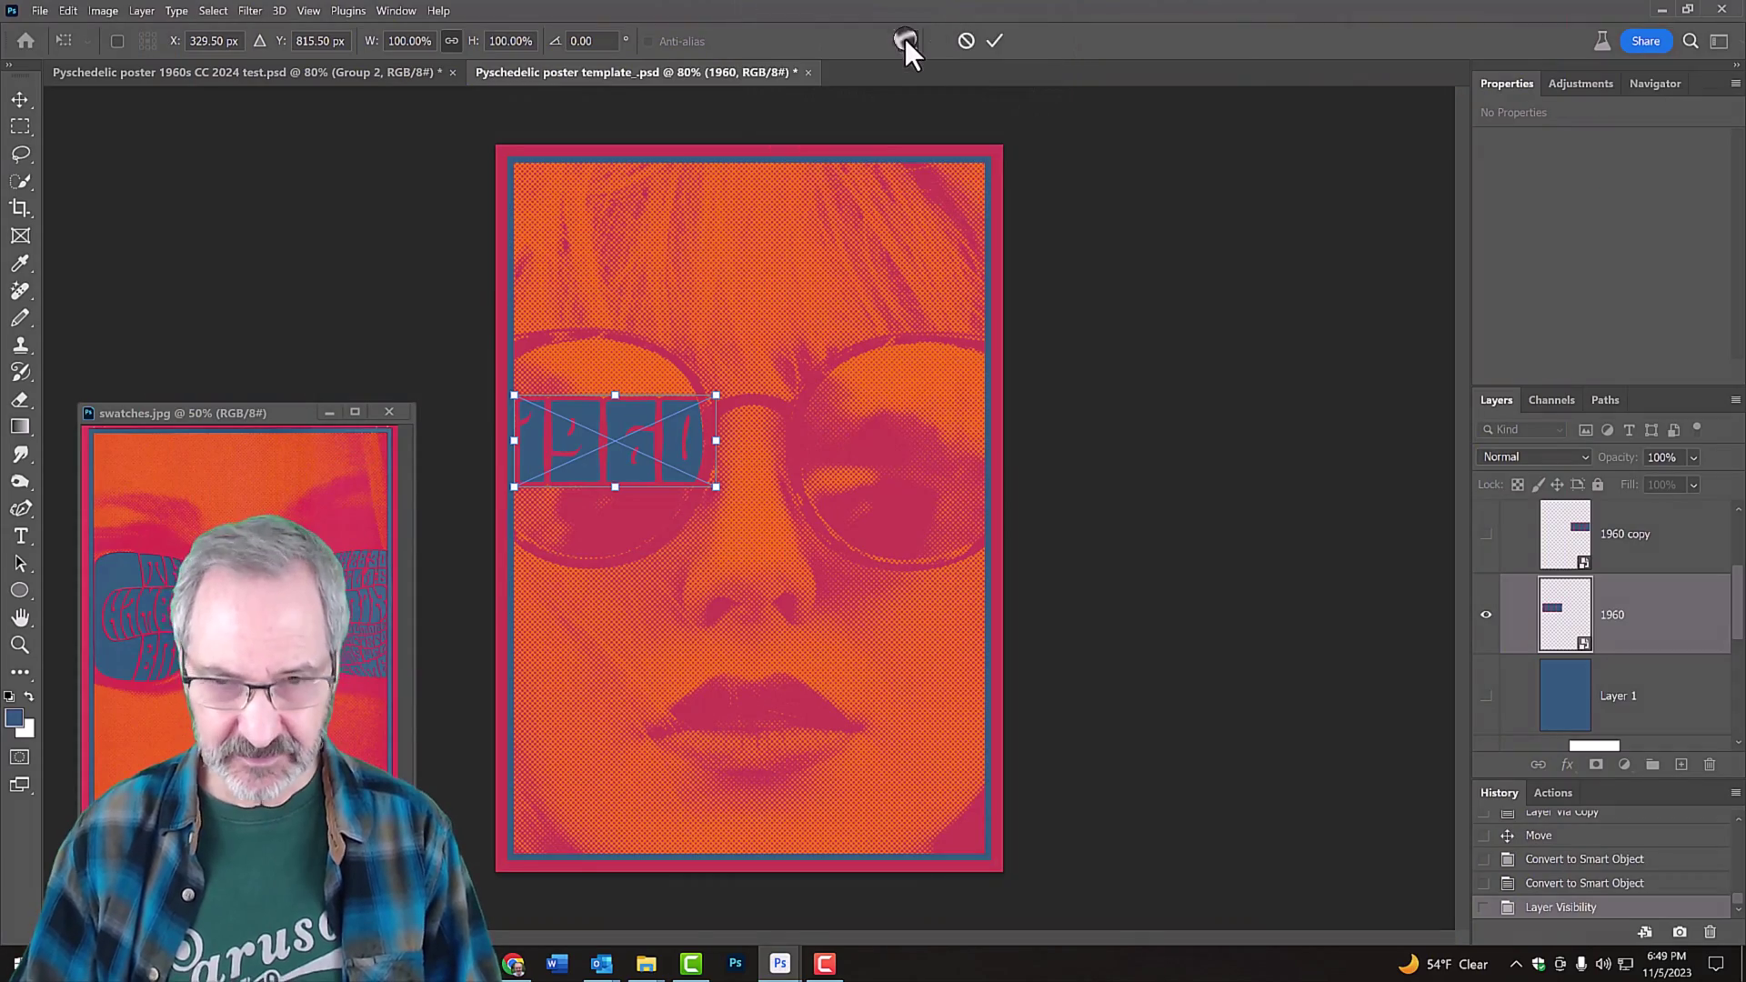
left_click(905, 39)
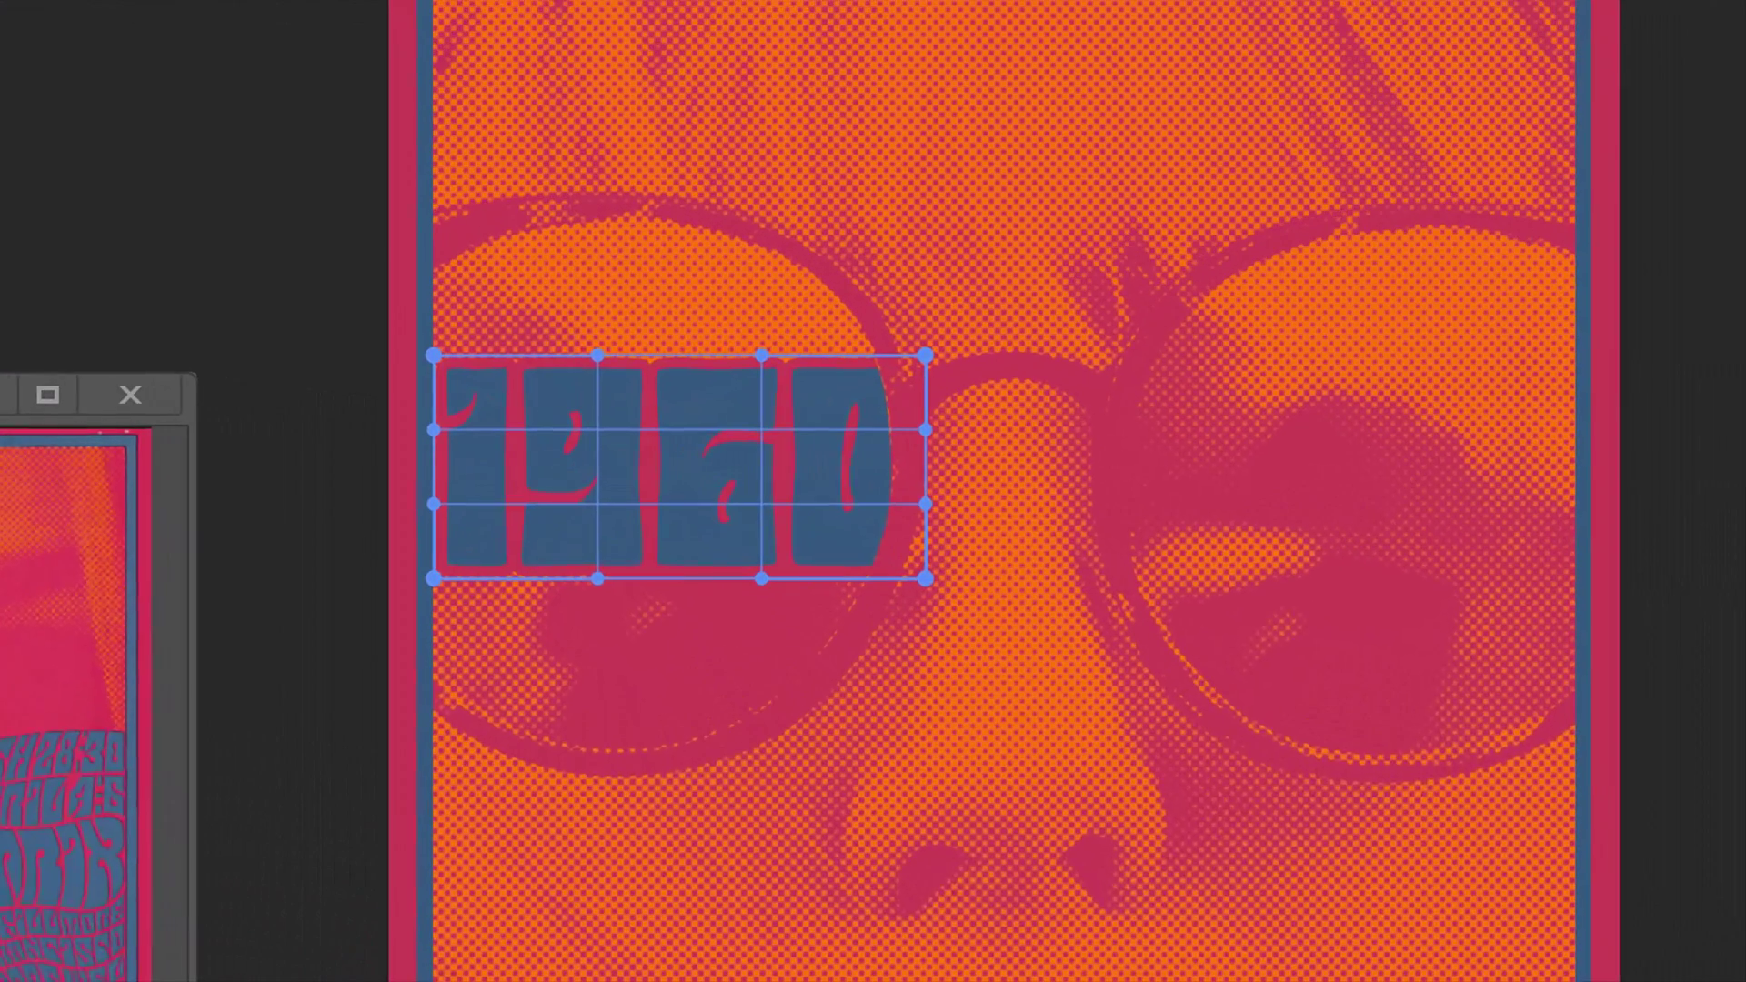
left_click_drag(604, 378, 596, 58)
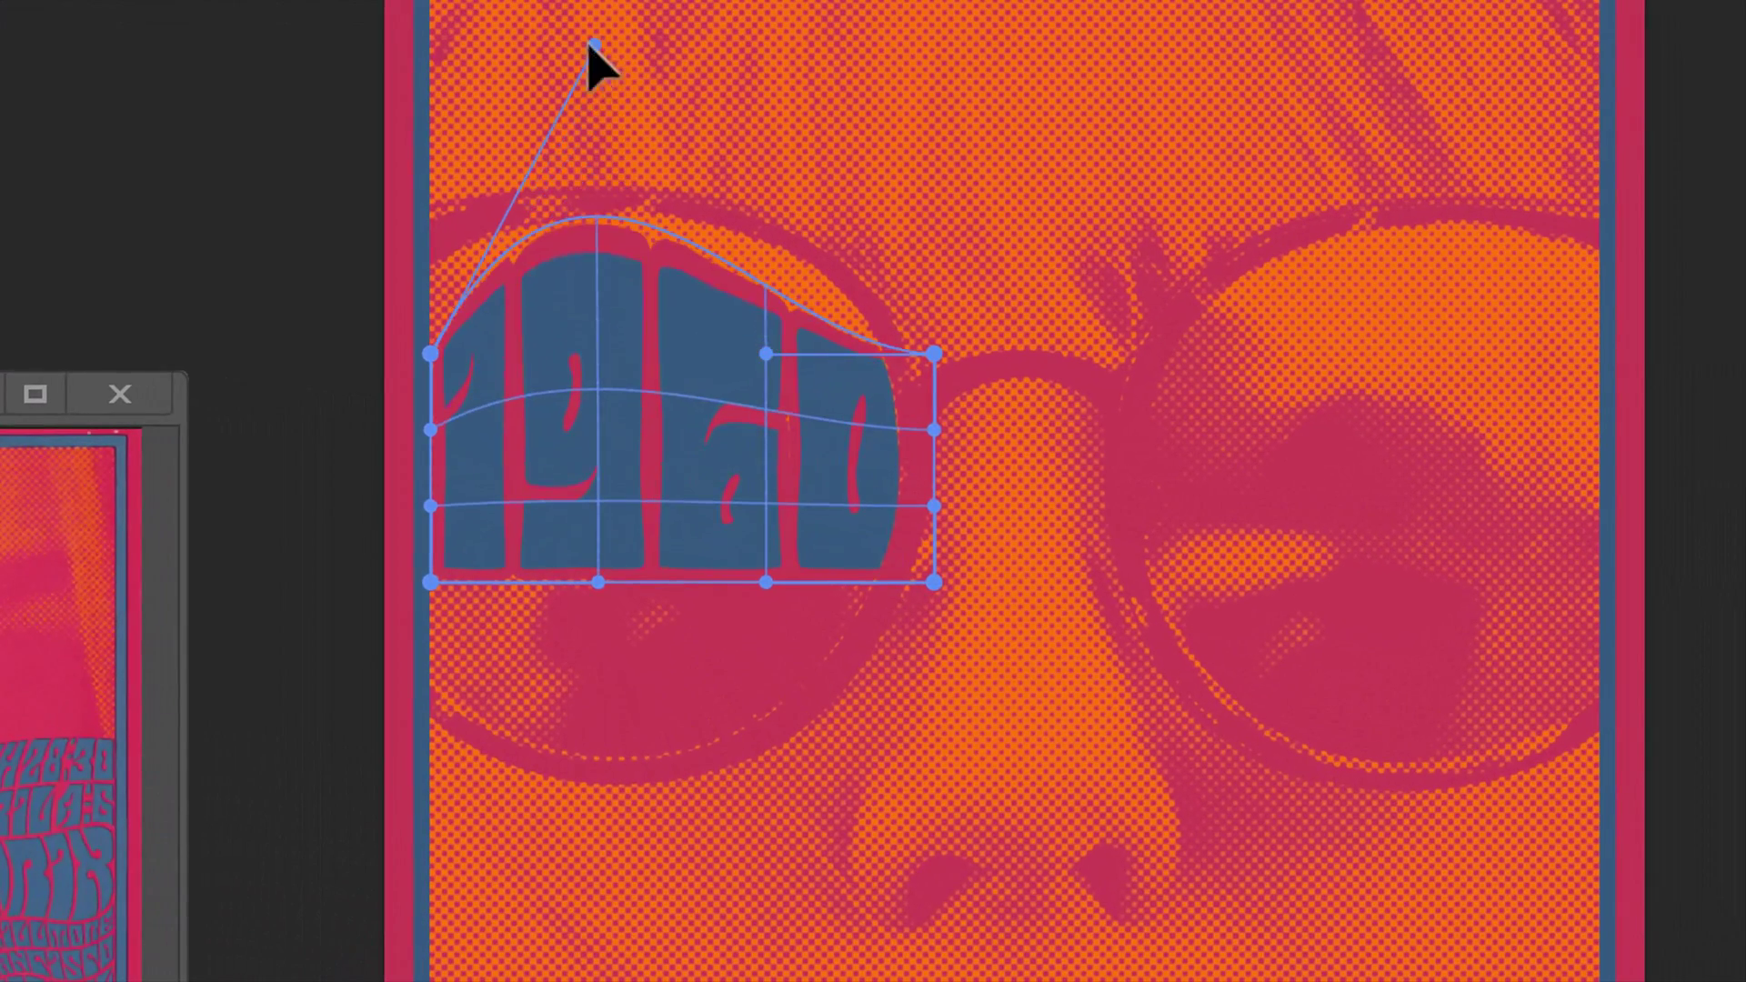
left_click_drag(597, 584, 603, 853)
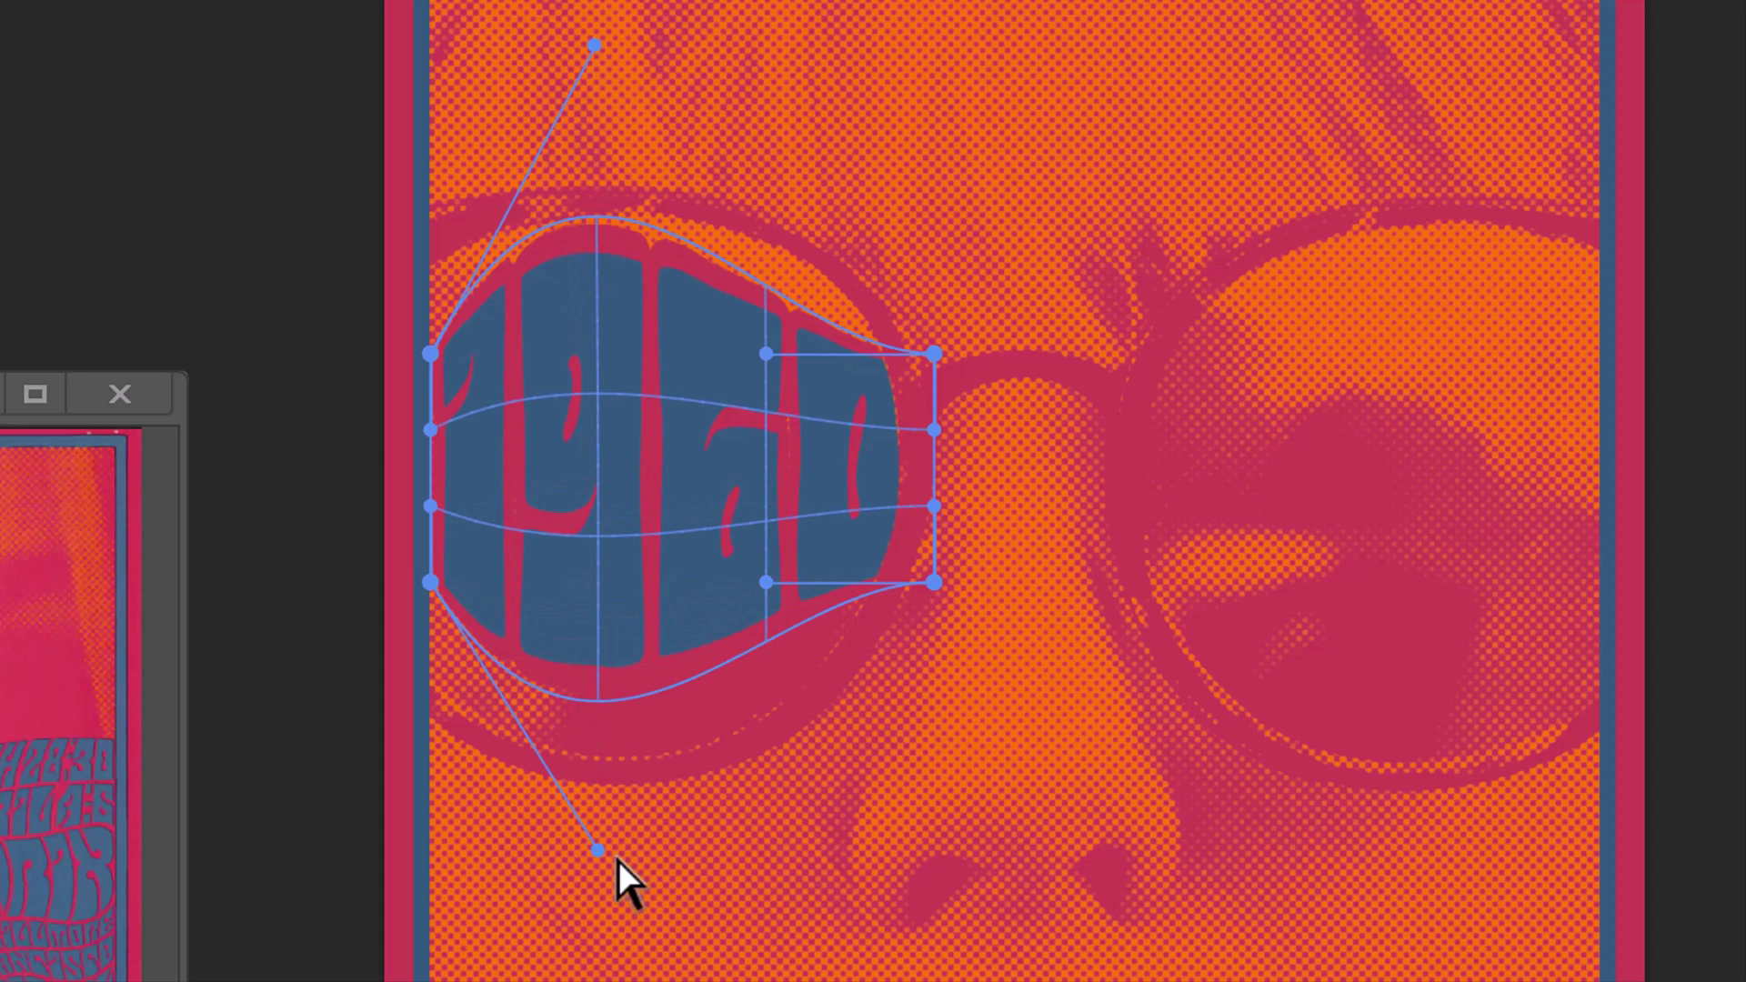
left_click_drag(768, 584, 741, 670)
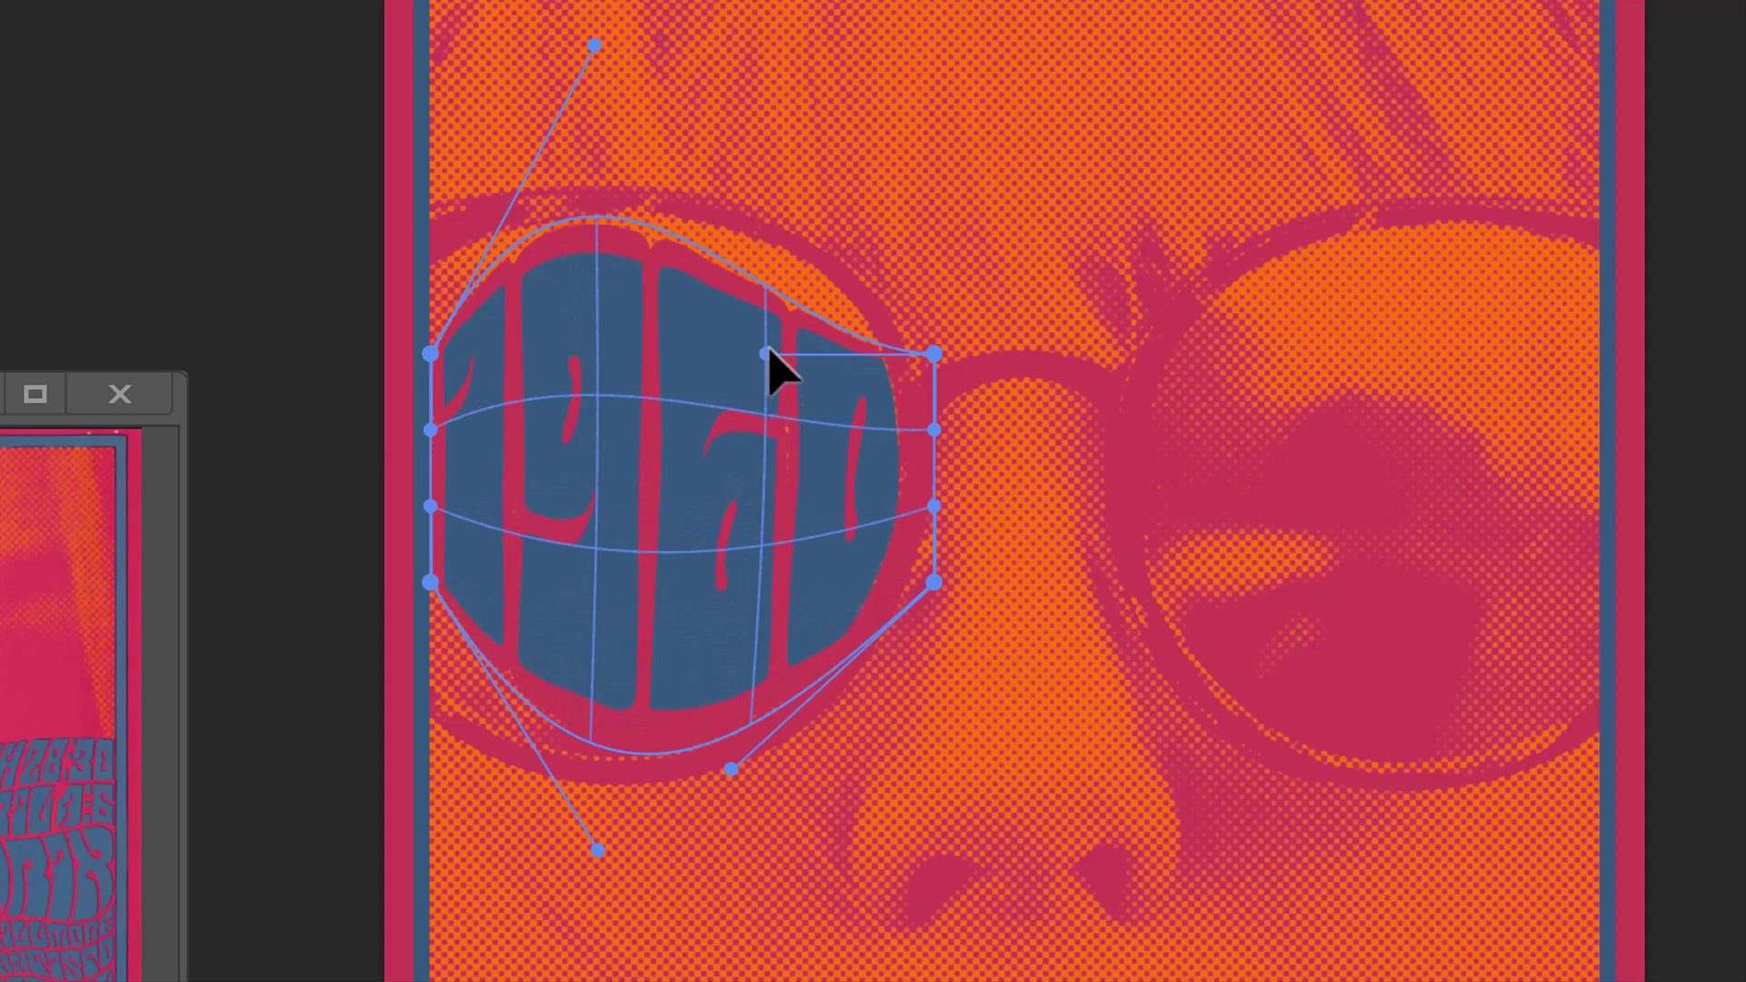
left_click_drag(772, 370, 828, 296)
left_click_drag(932, 429, 903, 424)
left_click_drag(935, 507, 905, 516)
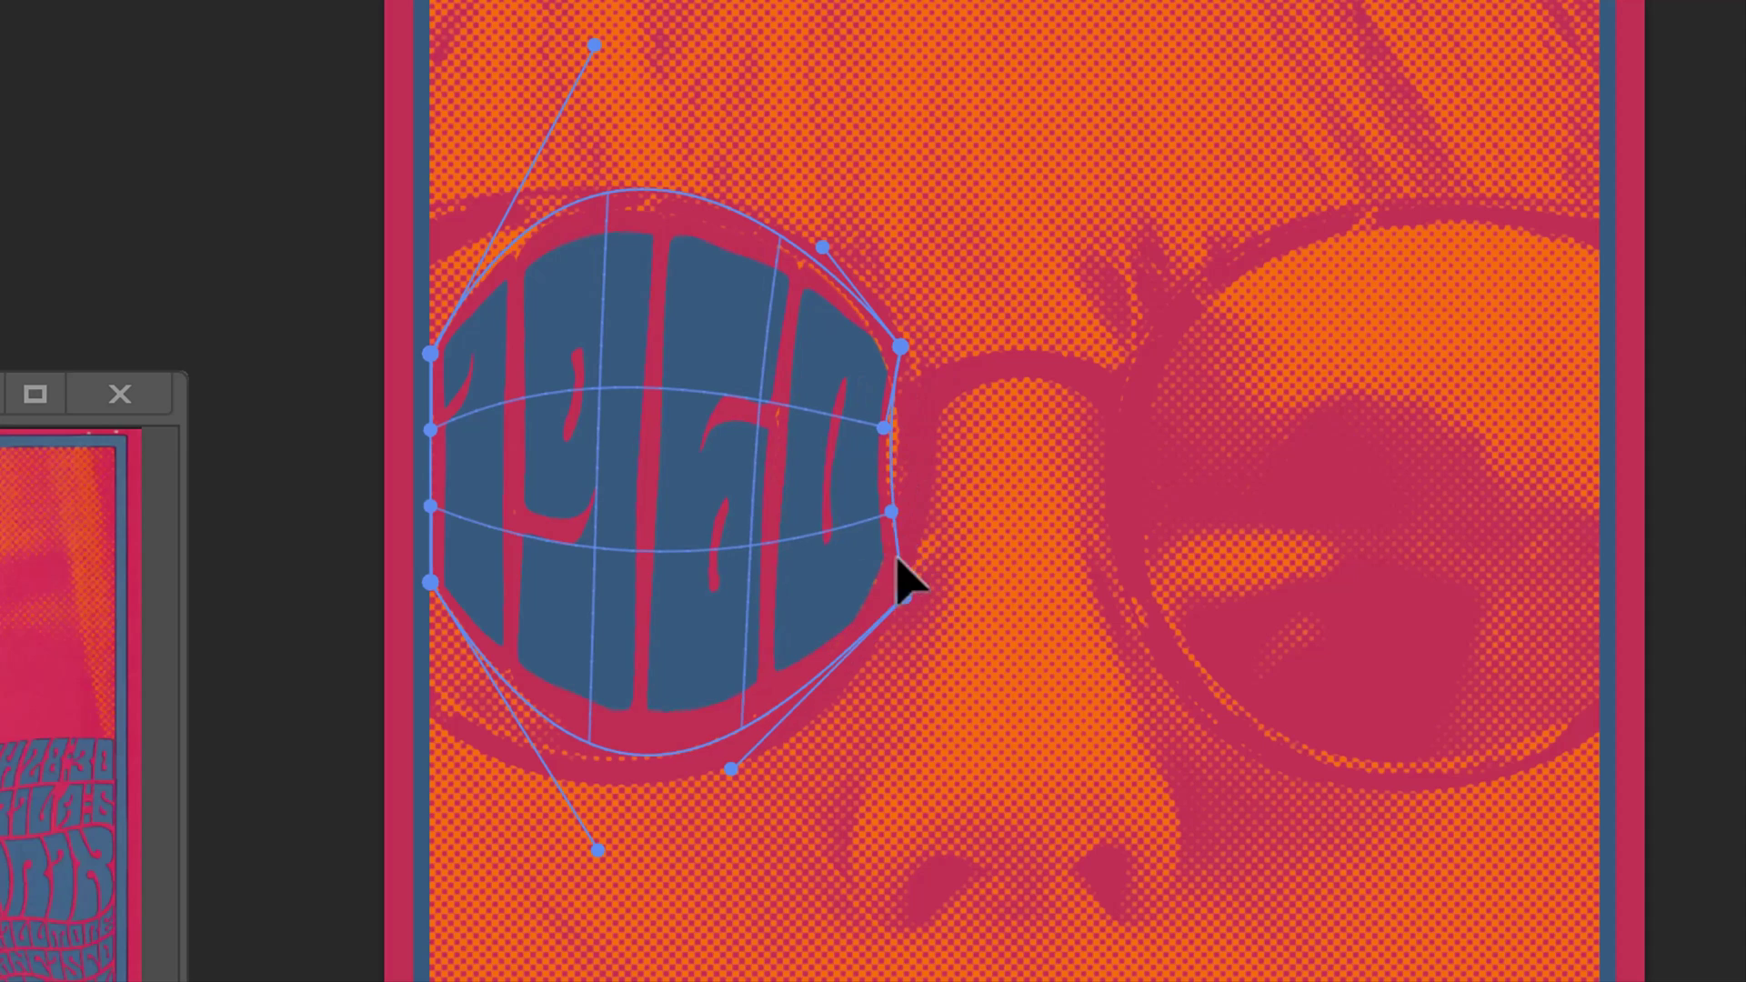
left_click_drag(933, 582, 904, 597)
left_click_drag(609, 320, 587, 311)
left_click_drag(596, 860, 546, 869)
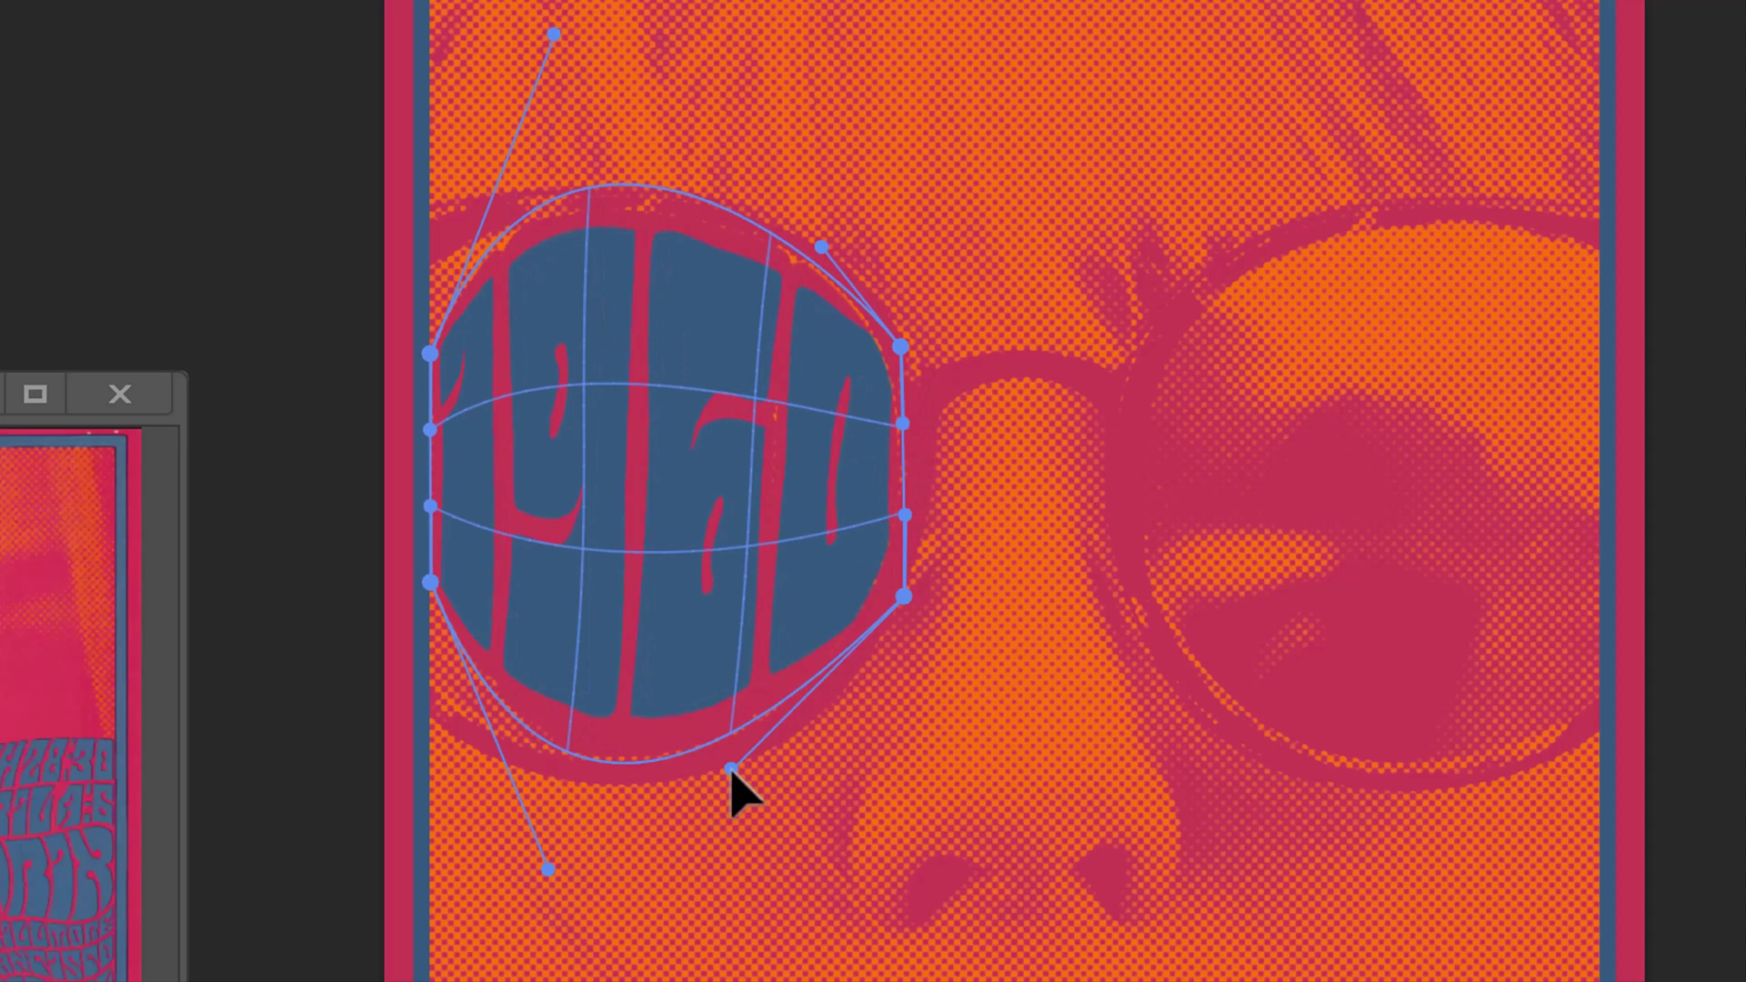
left_click_drag(733, 773, 754, 781)
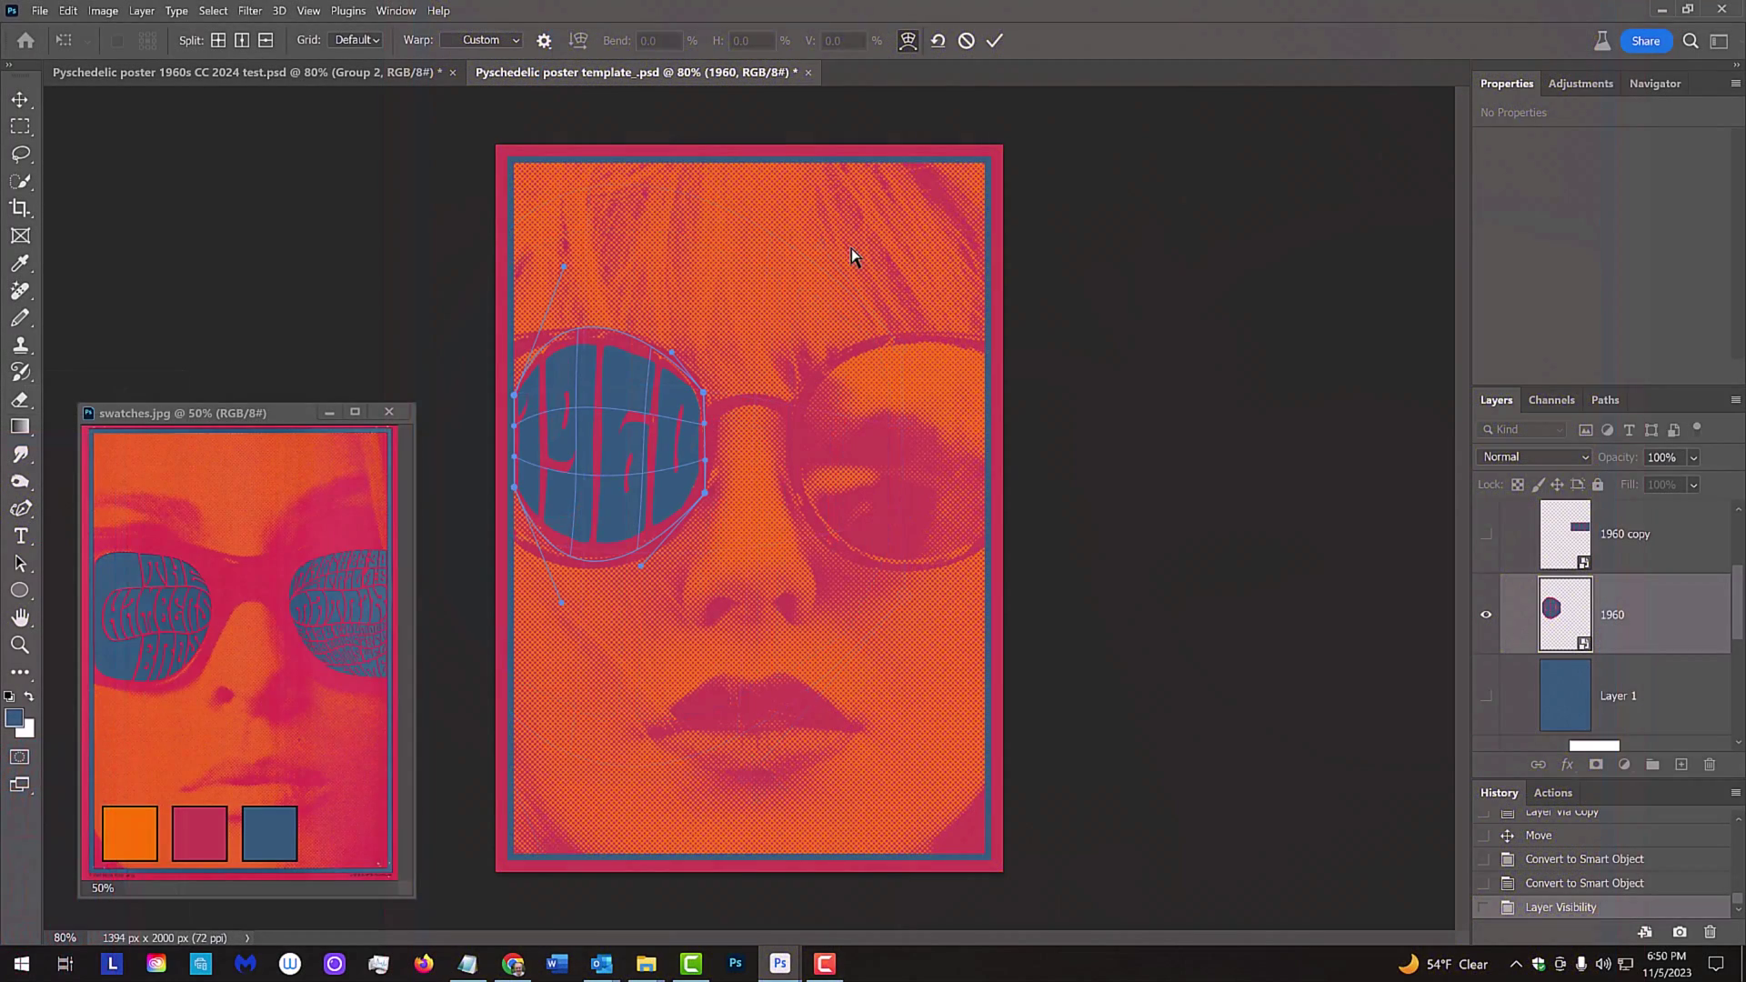
Commit the warp, show Layer 1's blue fill, and re-warp 1960 out to the lens rim
left_click(993, 41)
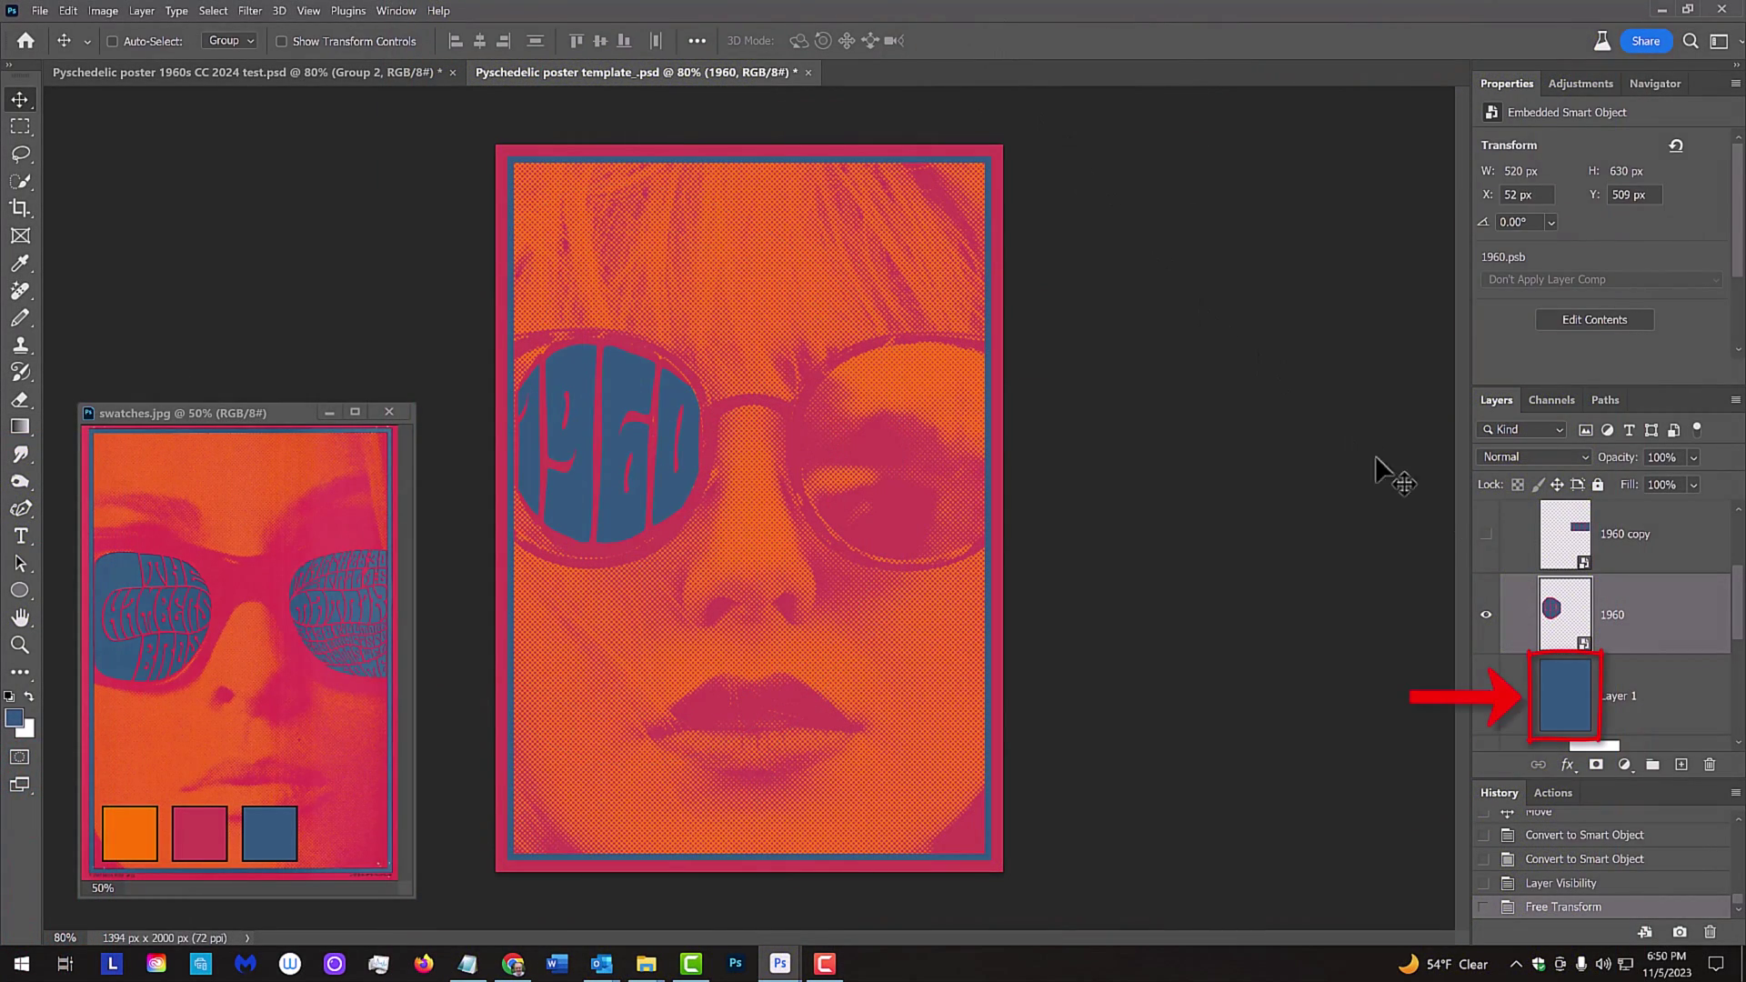
left_click(1486, 696)
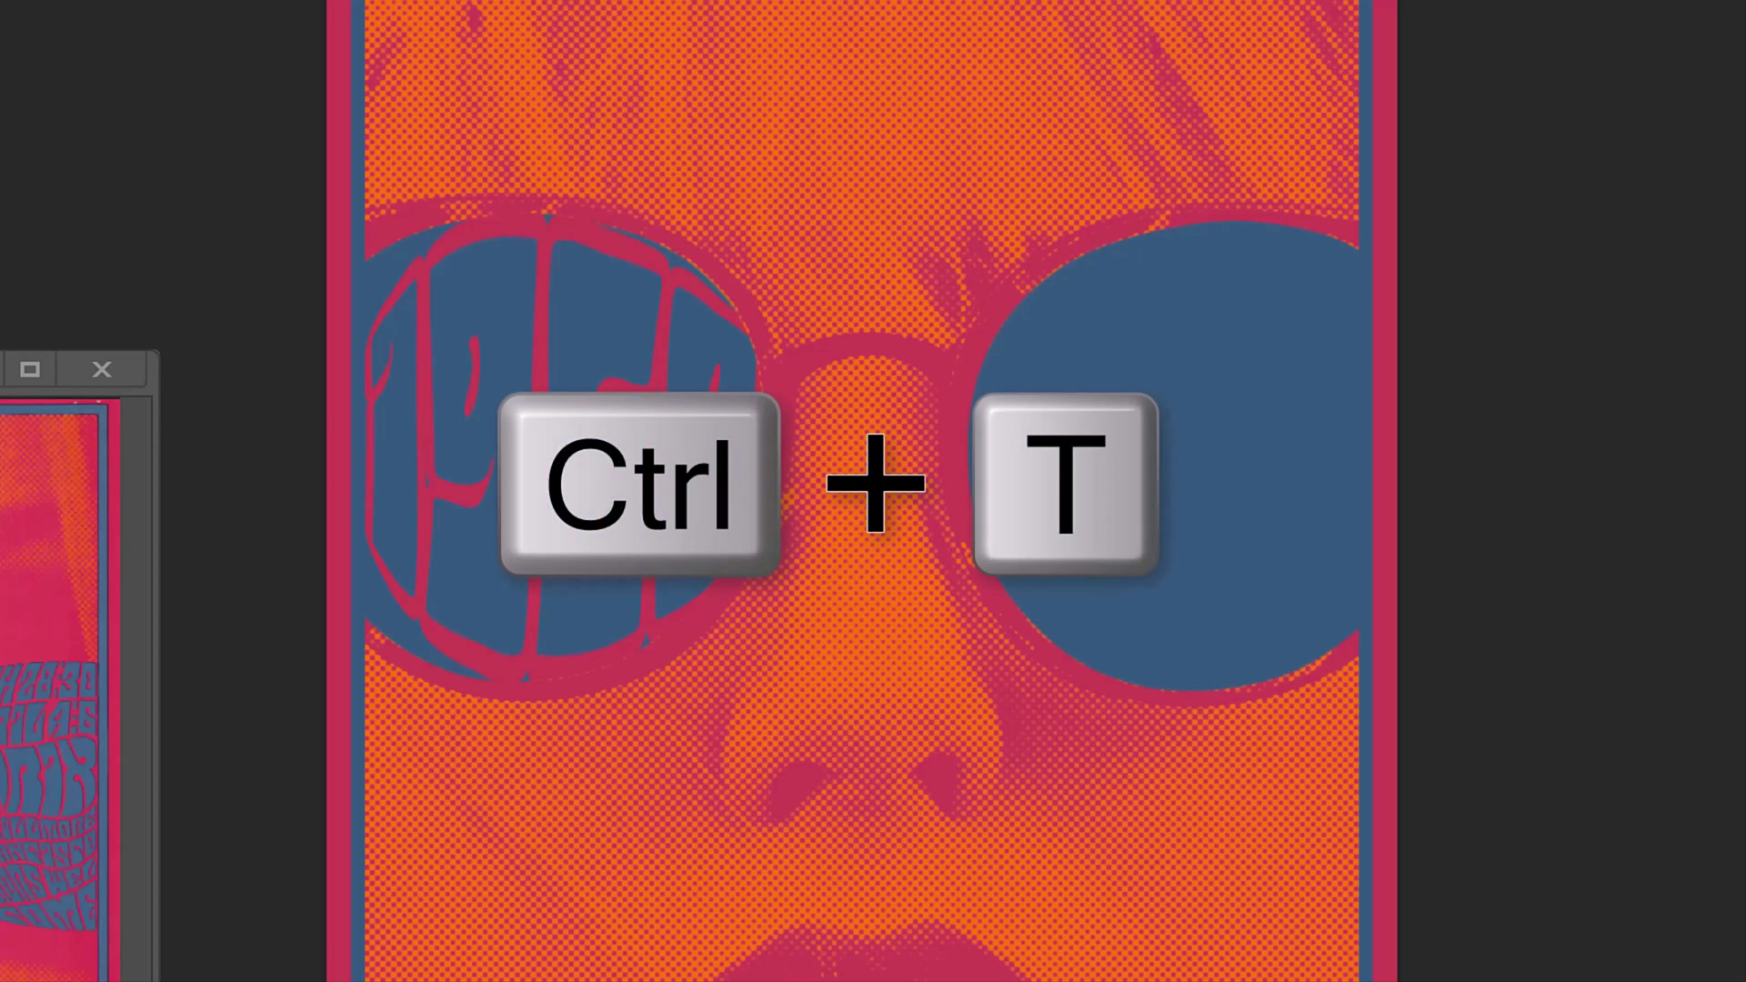
key("ctrl+t")
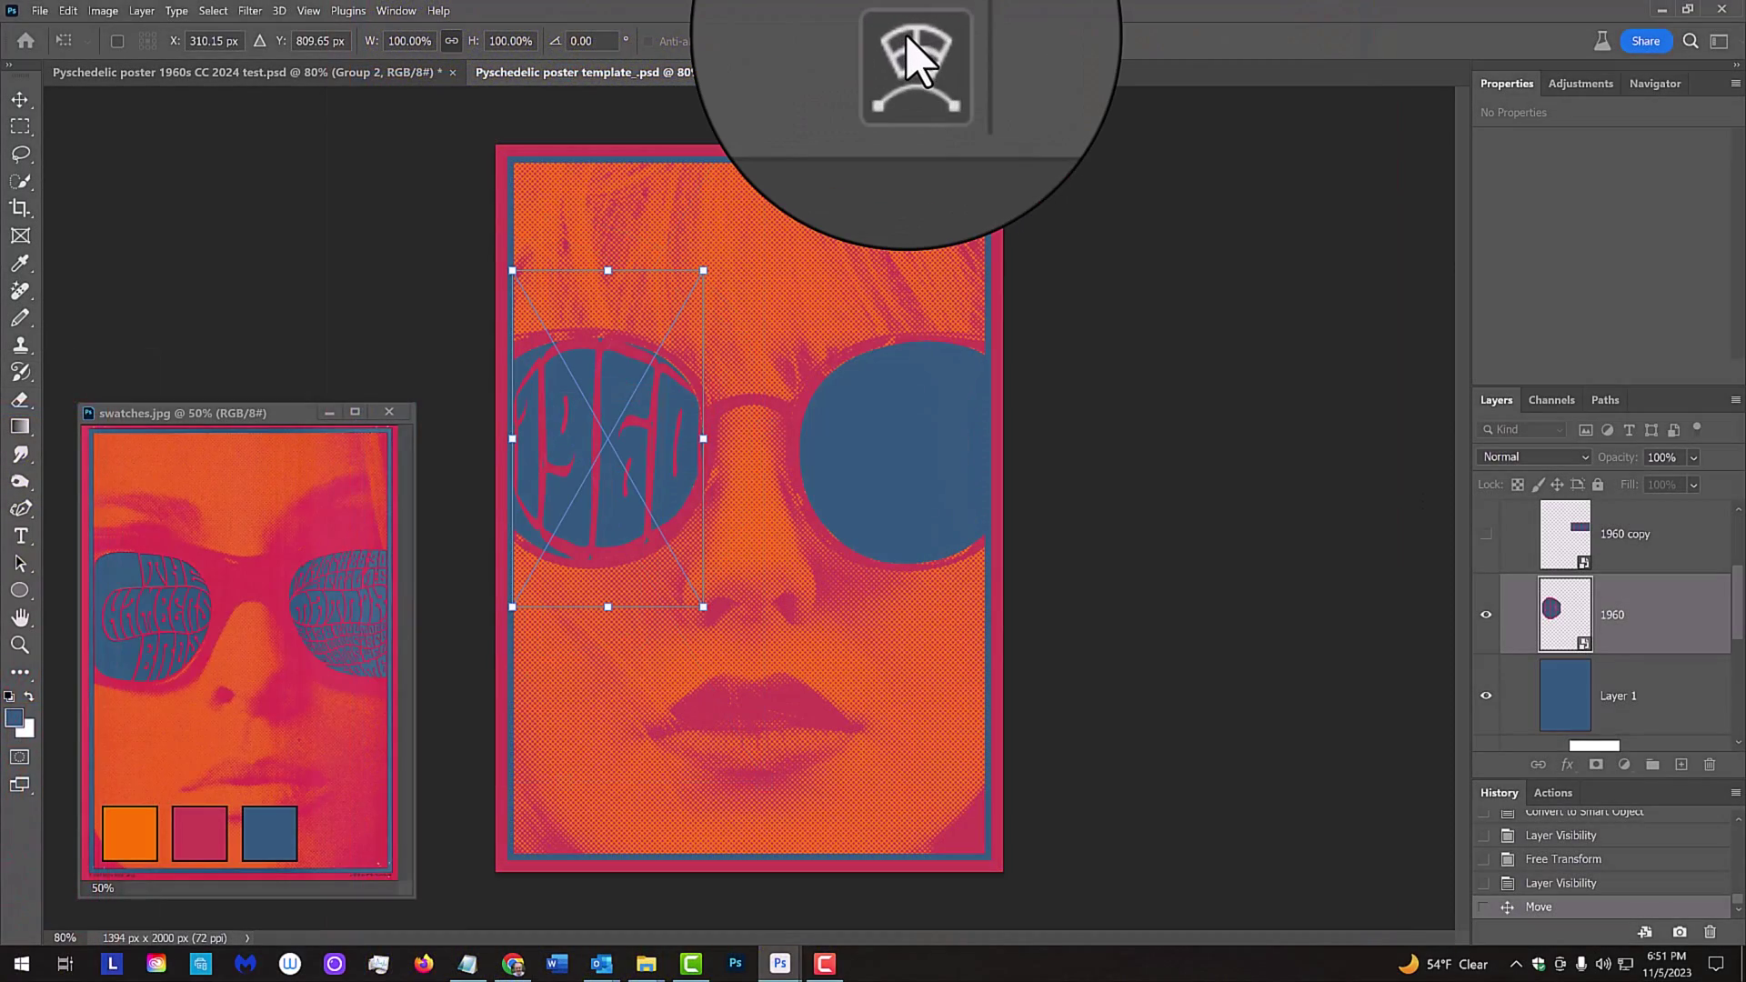
left_click(899, 37)
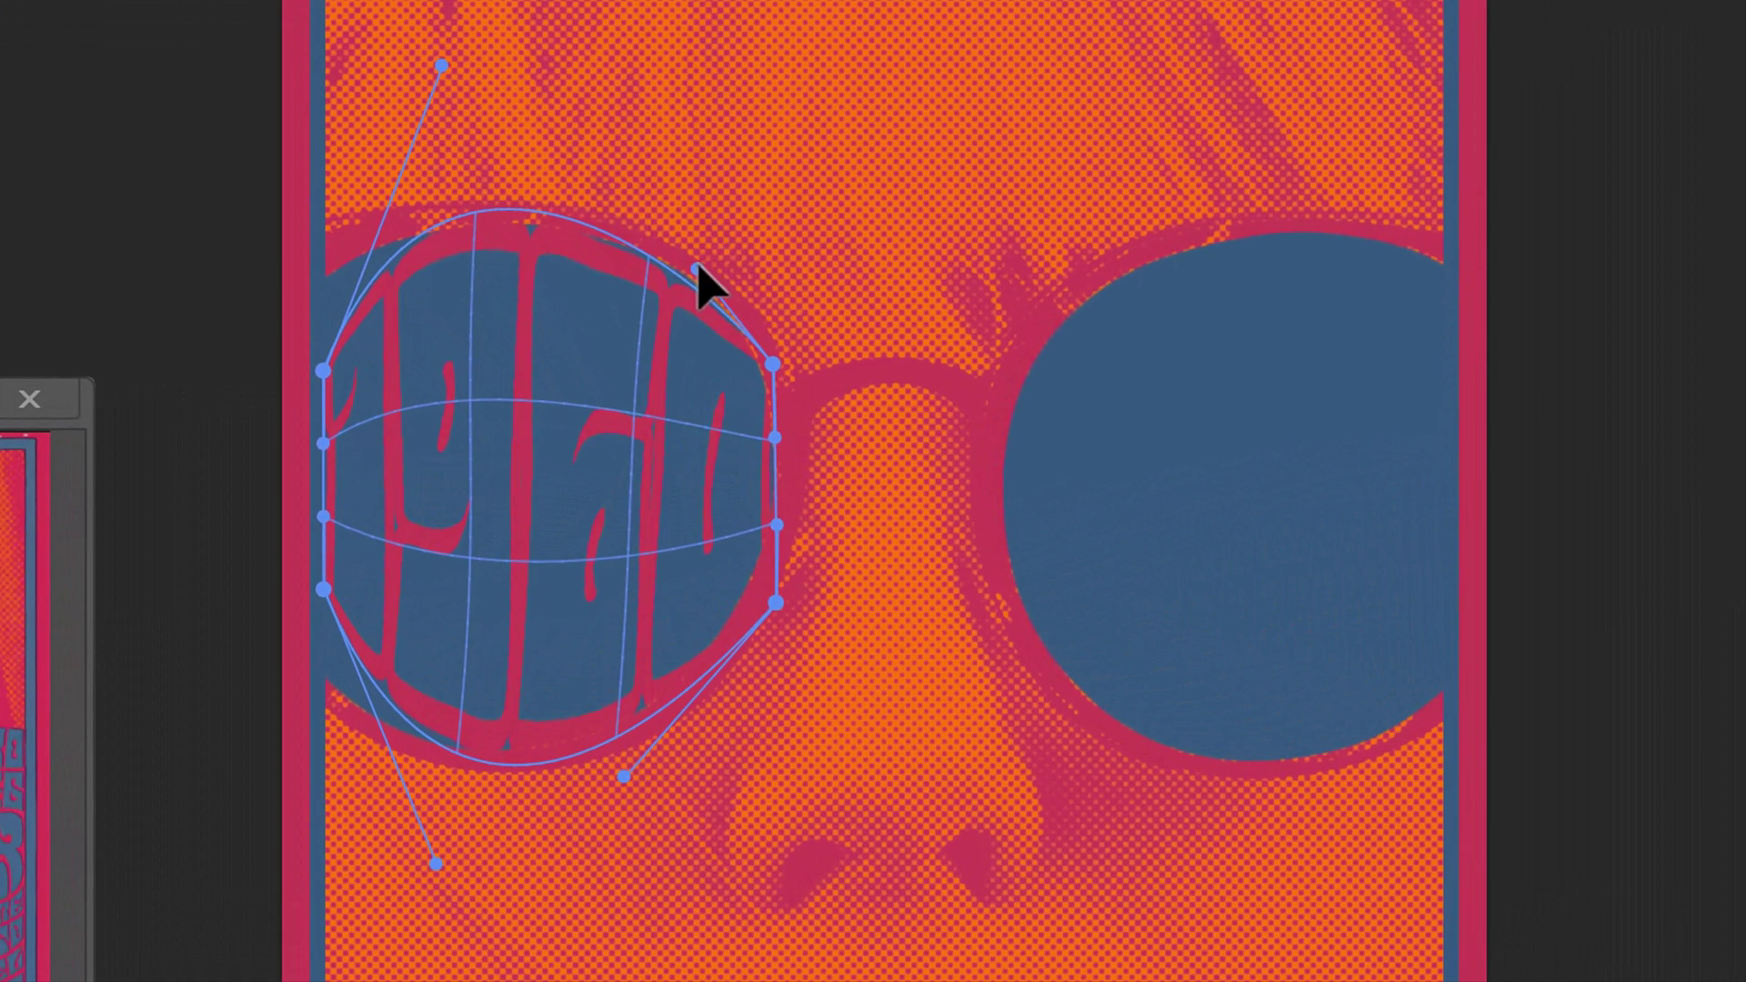
left_click_drag(624, 776, 616, 762)
left_click_drag(456, 850, 445, 833)
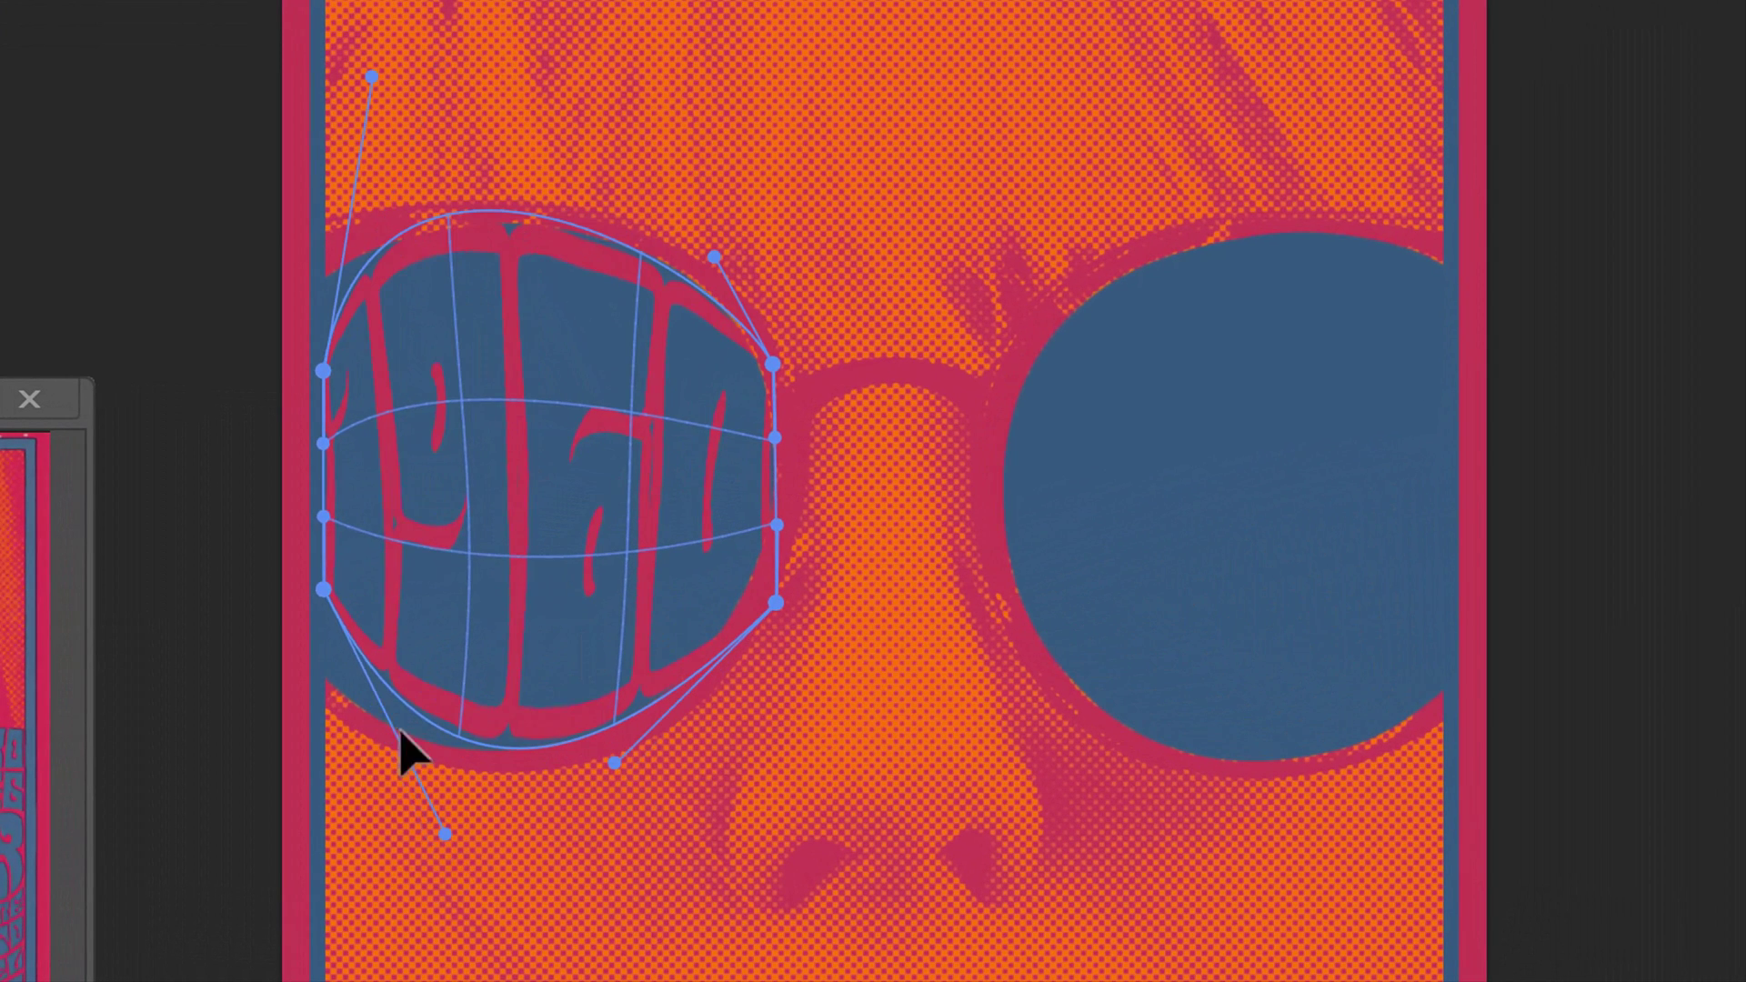
left_click_drag(451, 225, 457, 235)
left_click_drag(412, 84, 399, 89)
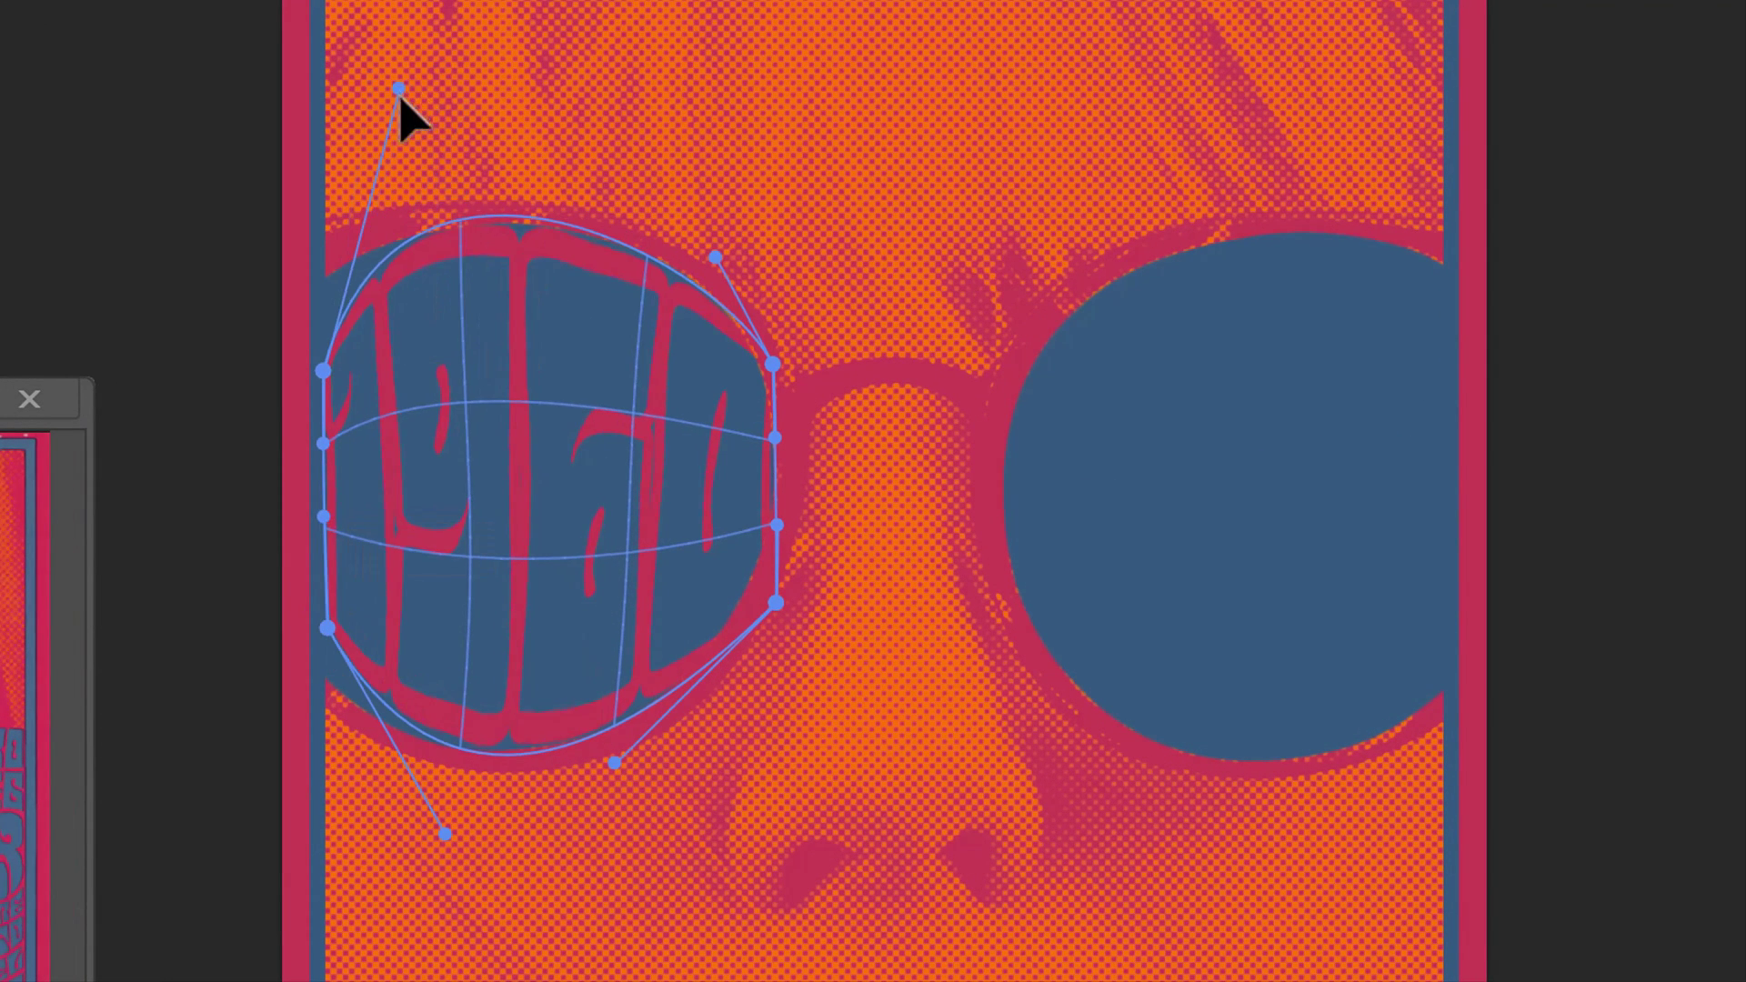
key("Return")
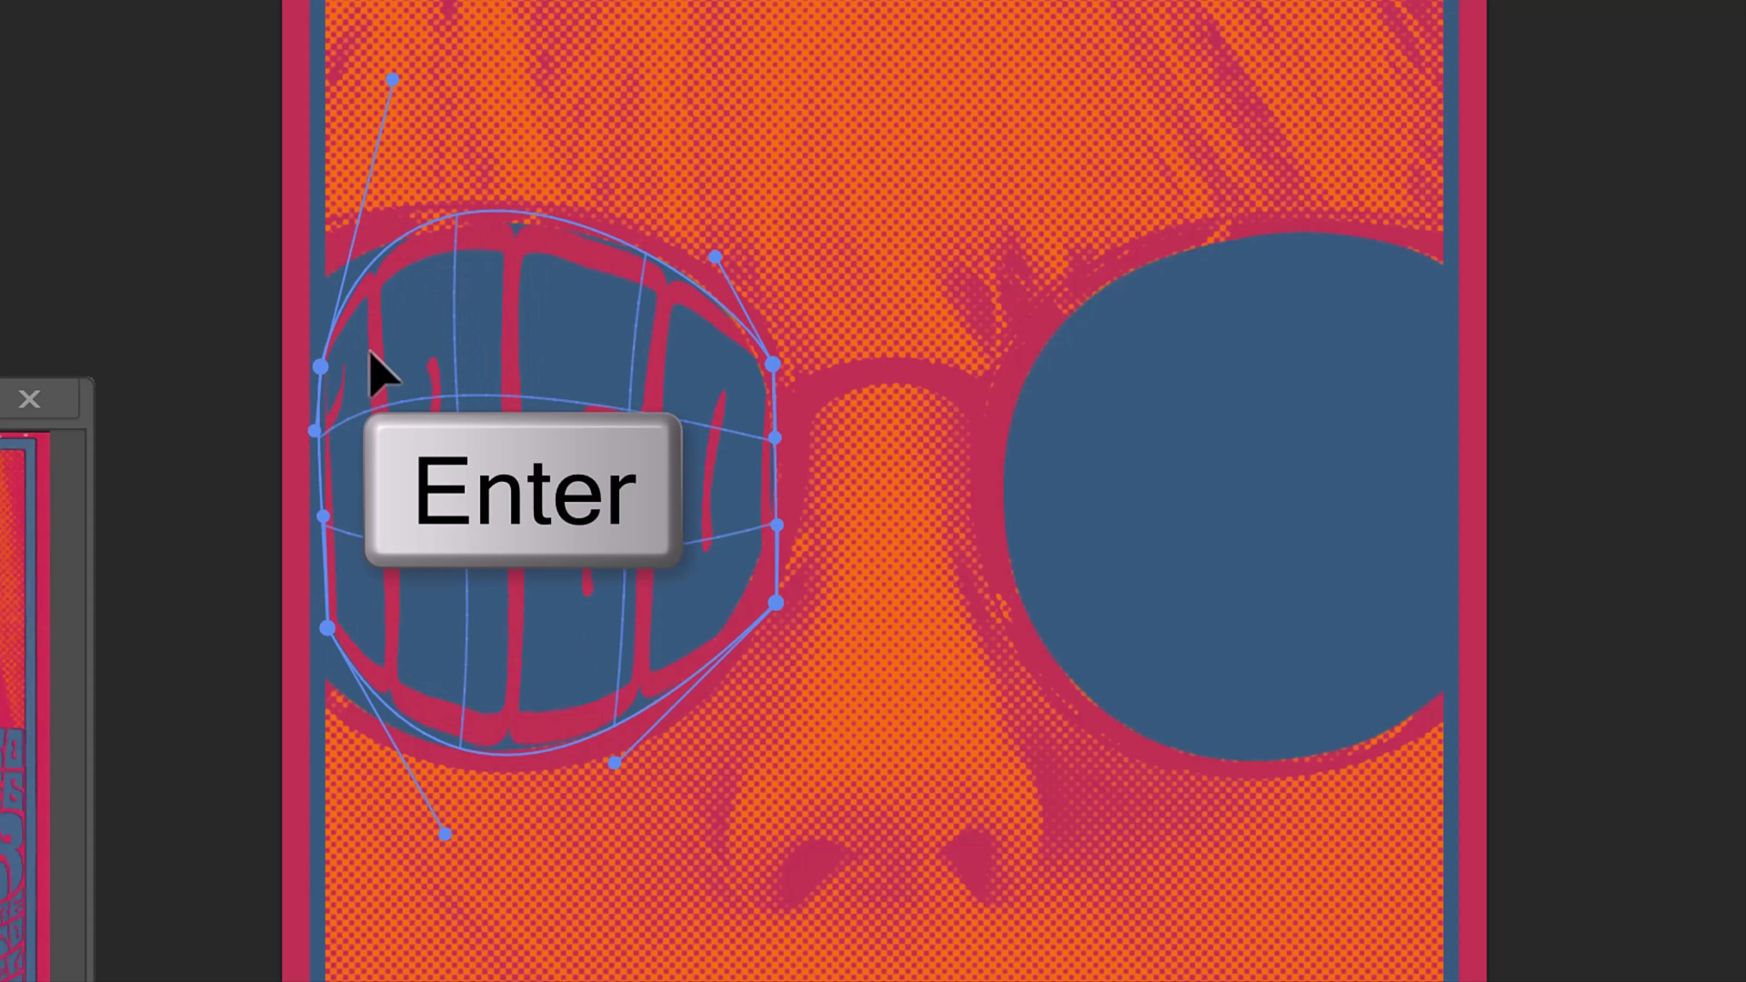
key("Return")
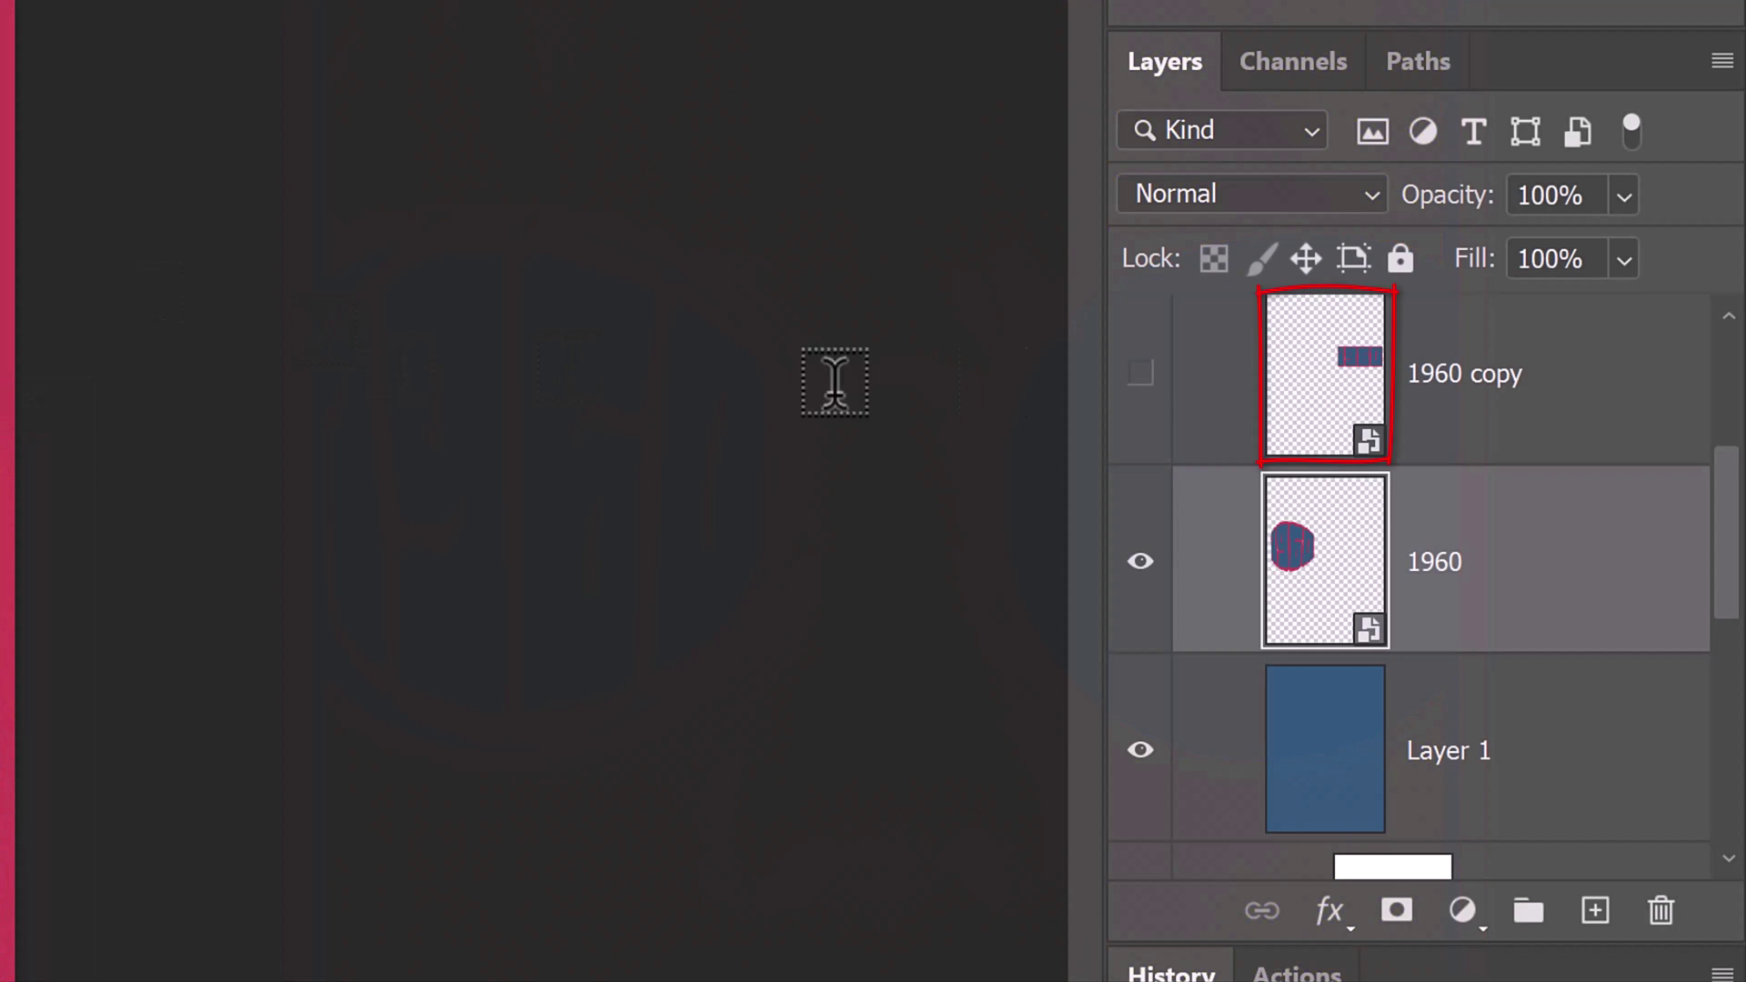
Open the 1960 copy smart object and select its text to retype as POSTERS
left_click(1320, 366)
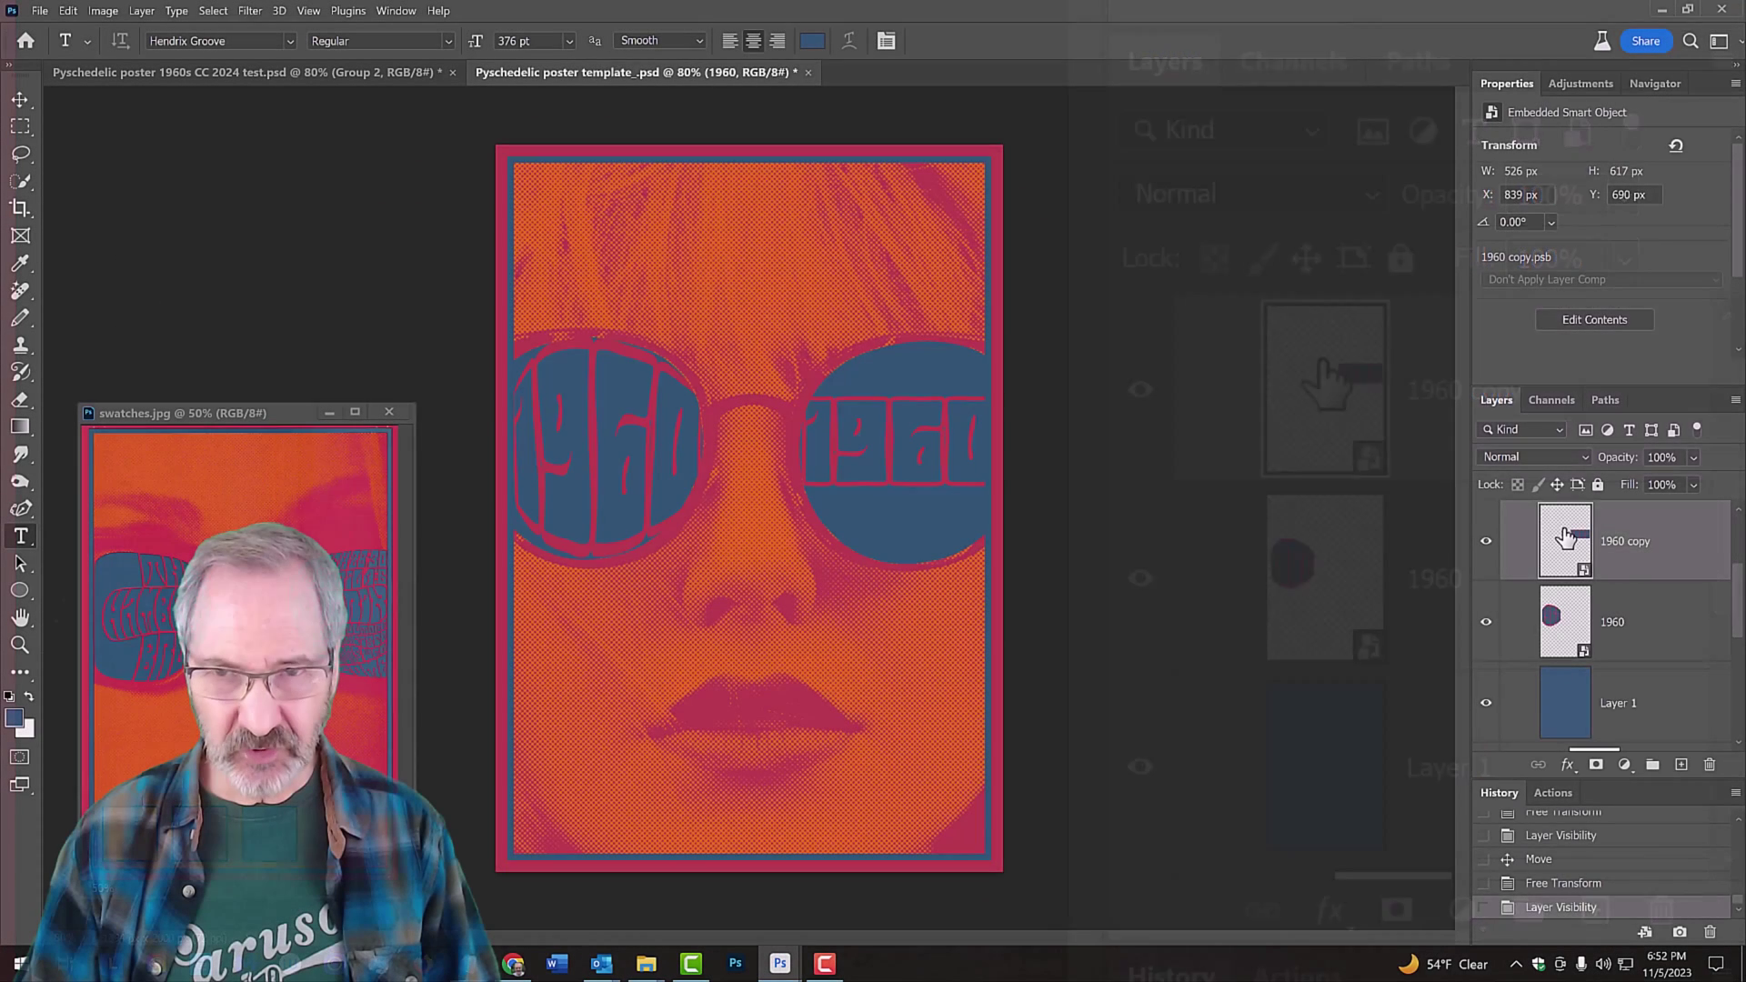
double_click(1536, 523)
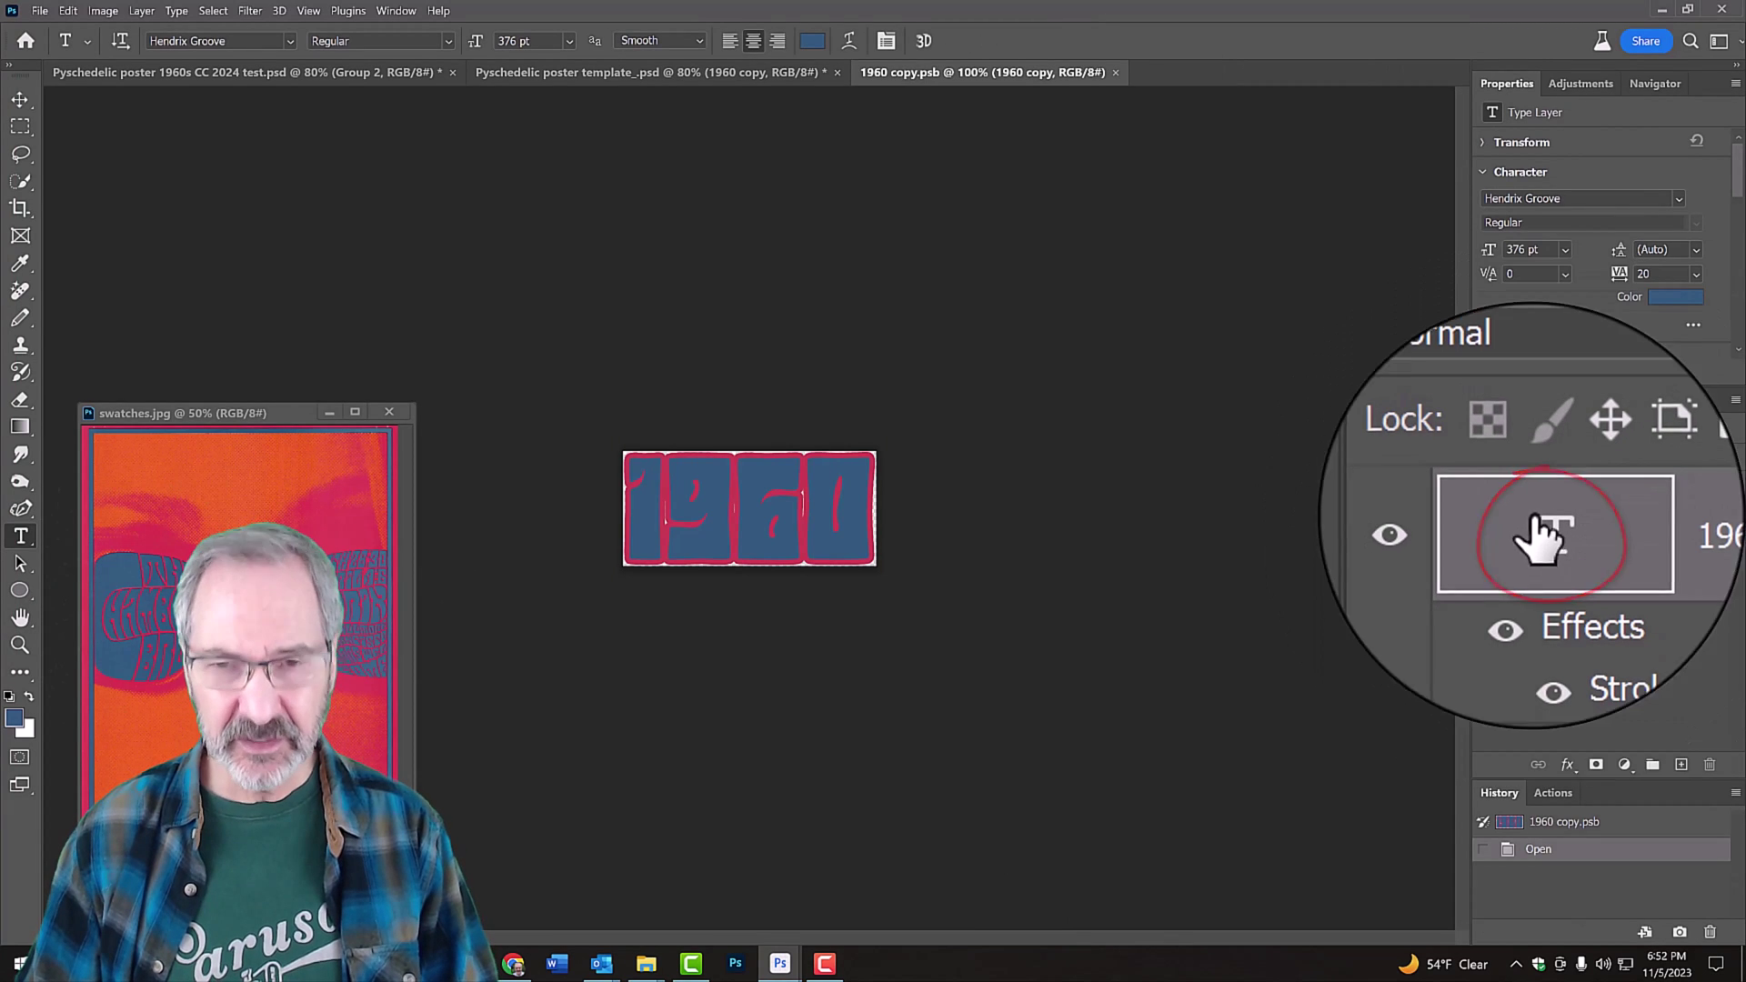
double_click(1545, 522)
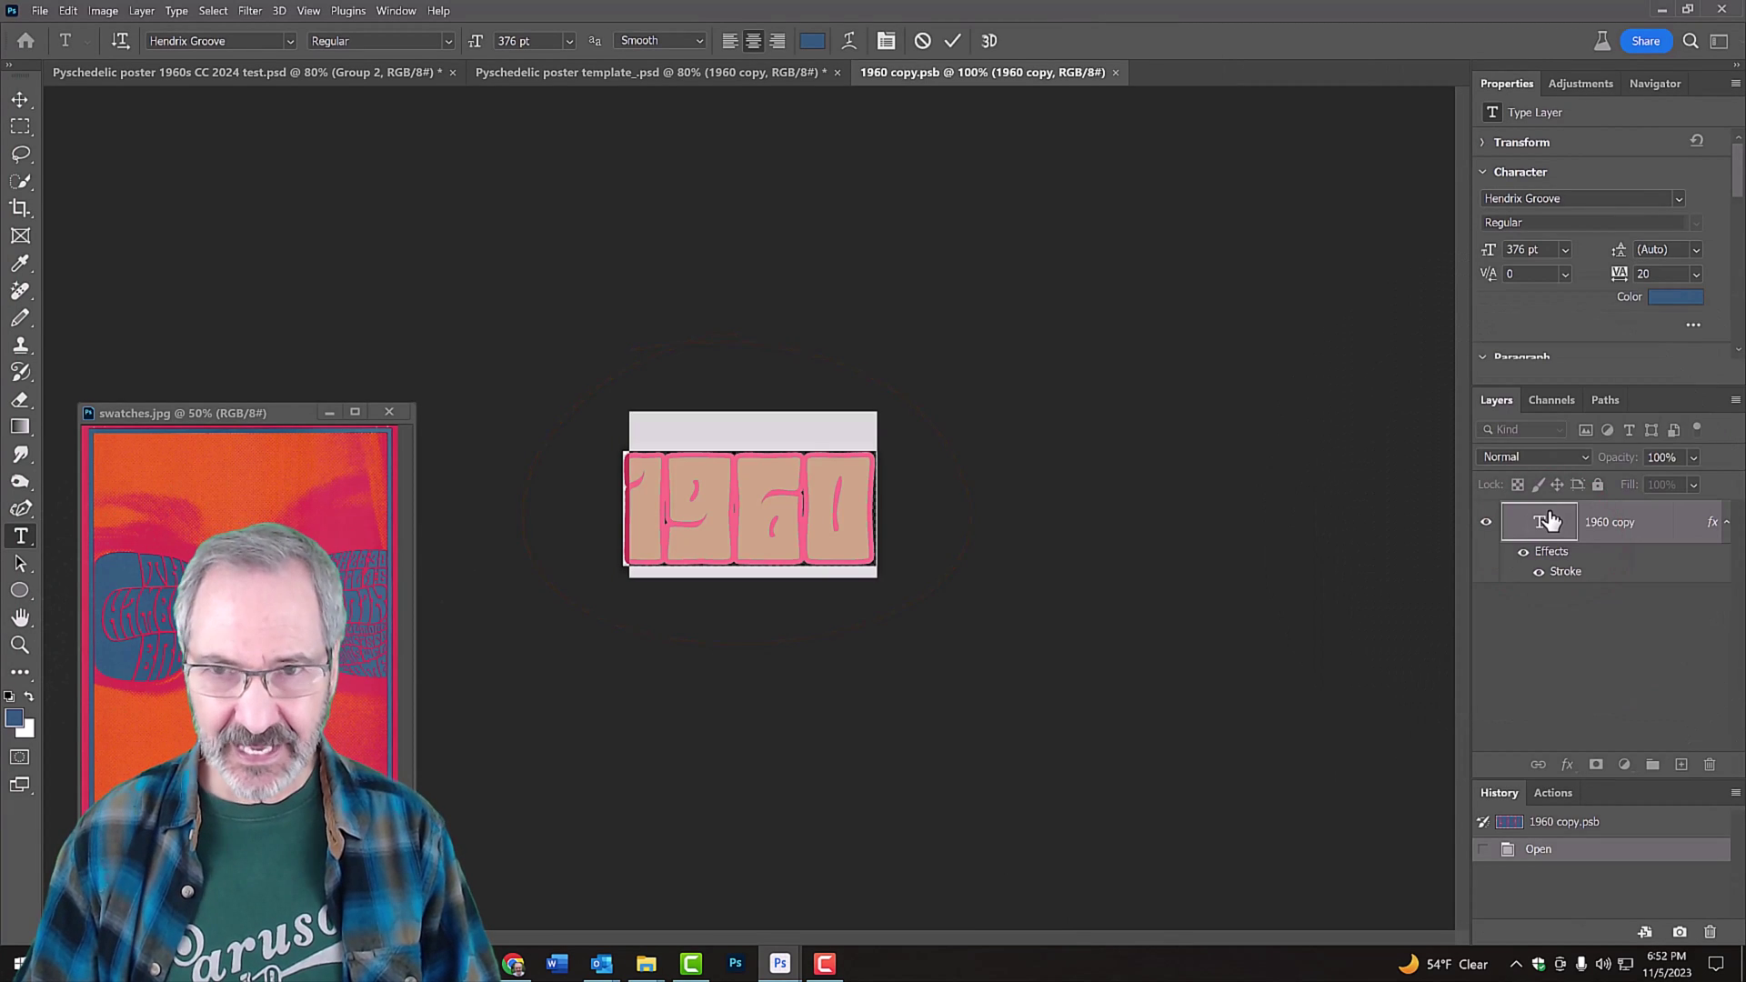
type("AUSTINS")
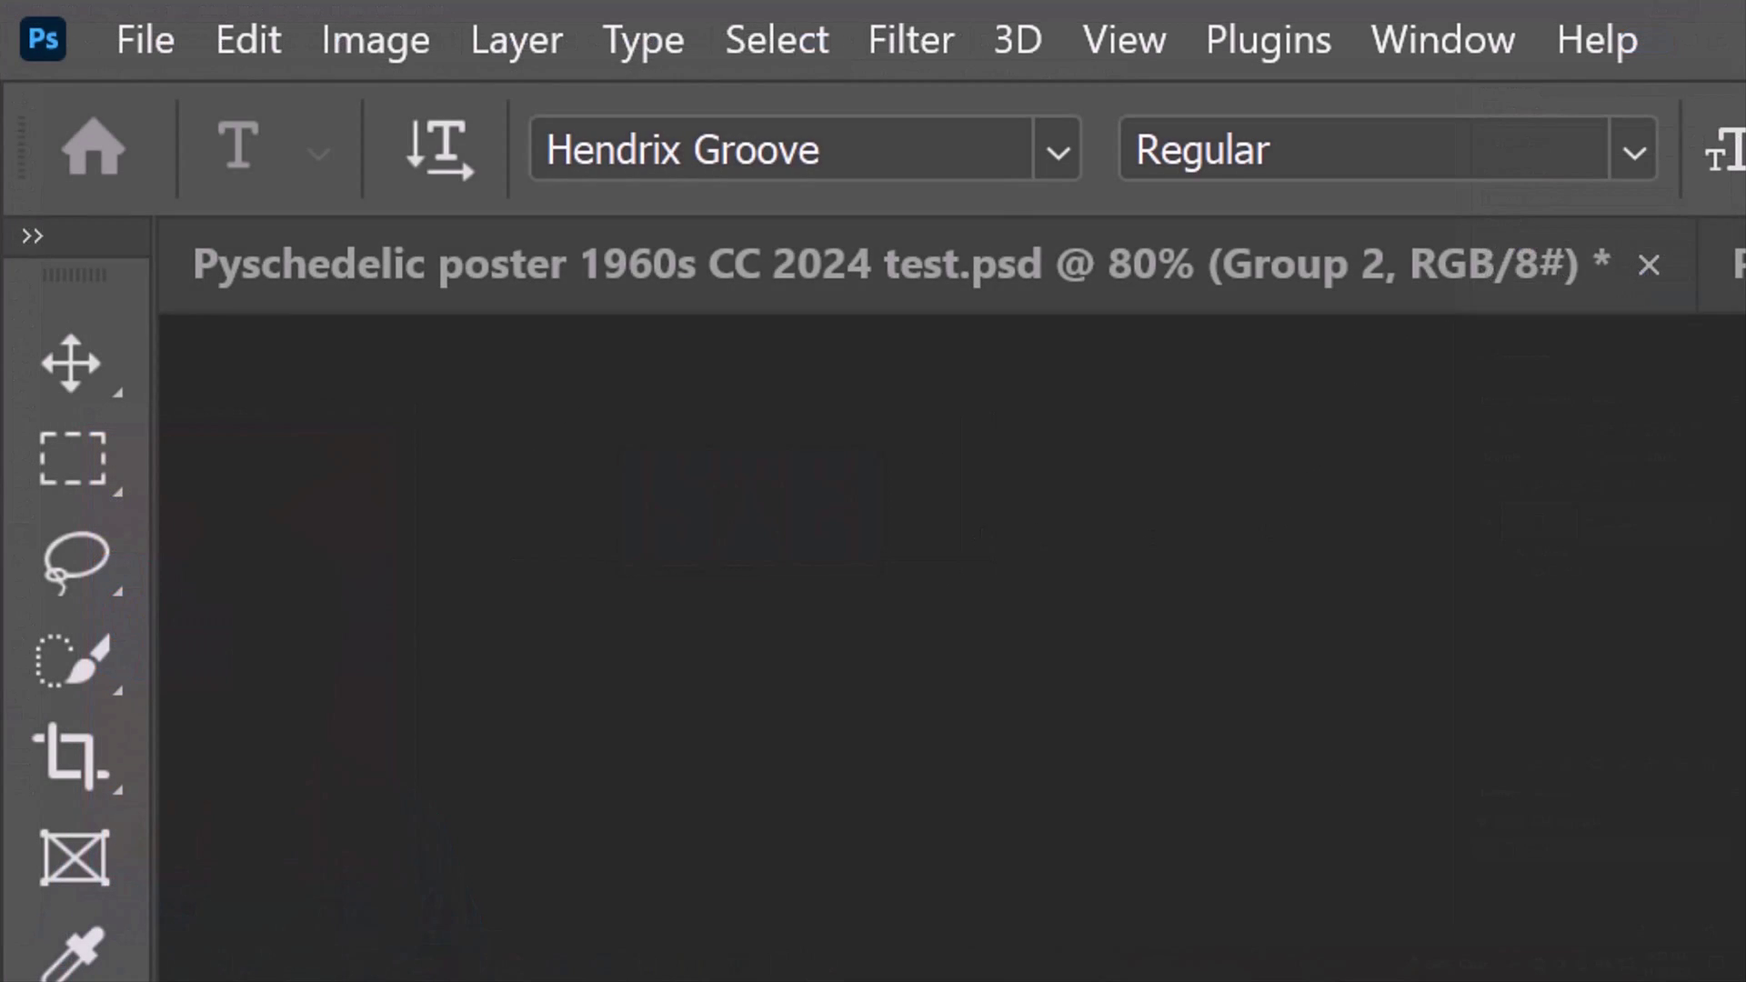
Widen the canvas to 1000 px and shrink POSTERS to 300 pt, committing the edit
left_click(101, 13)
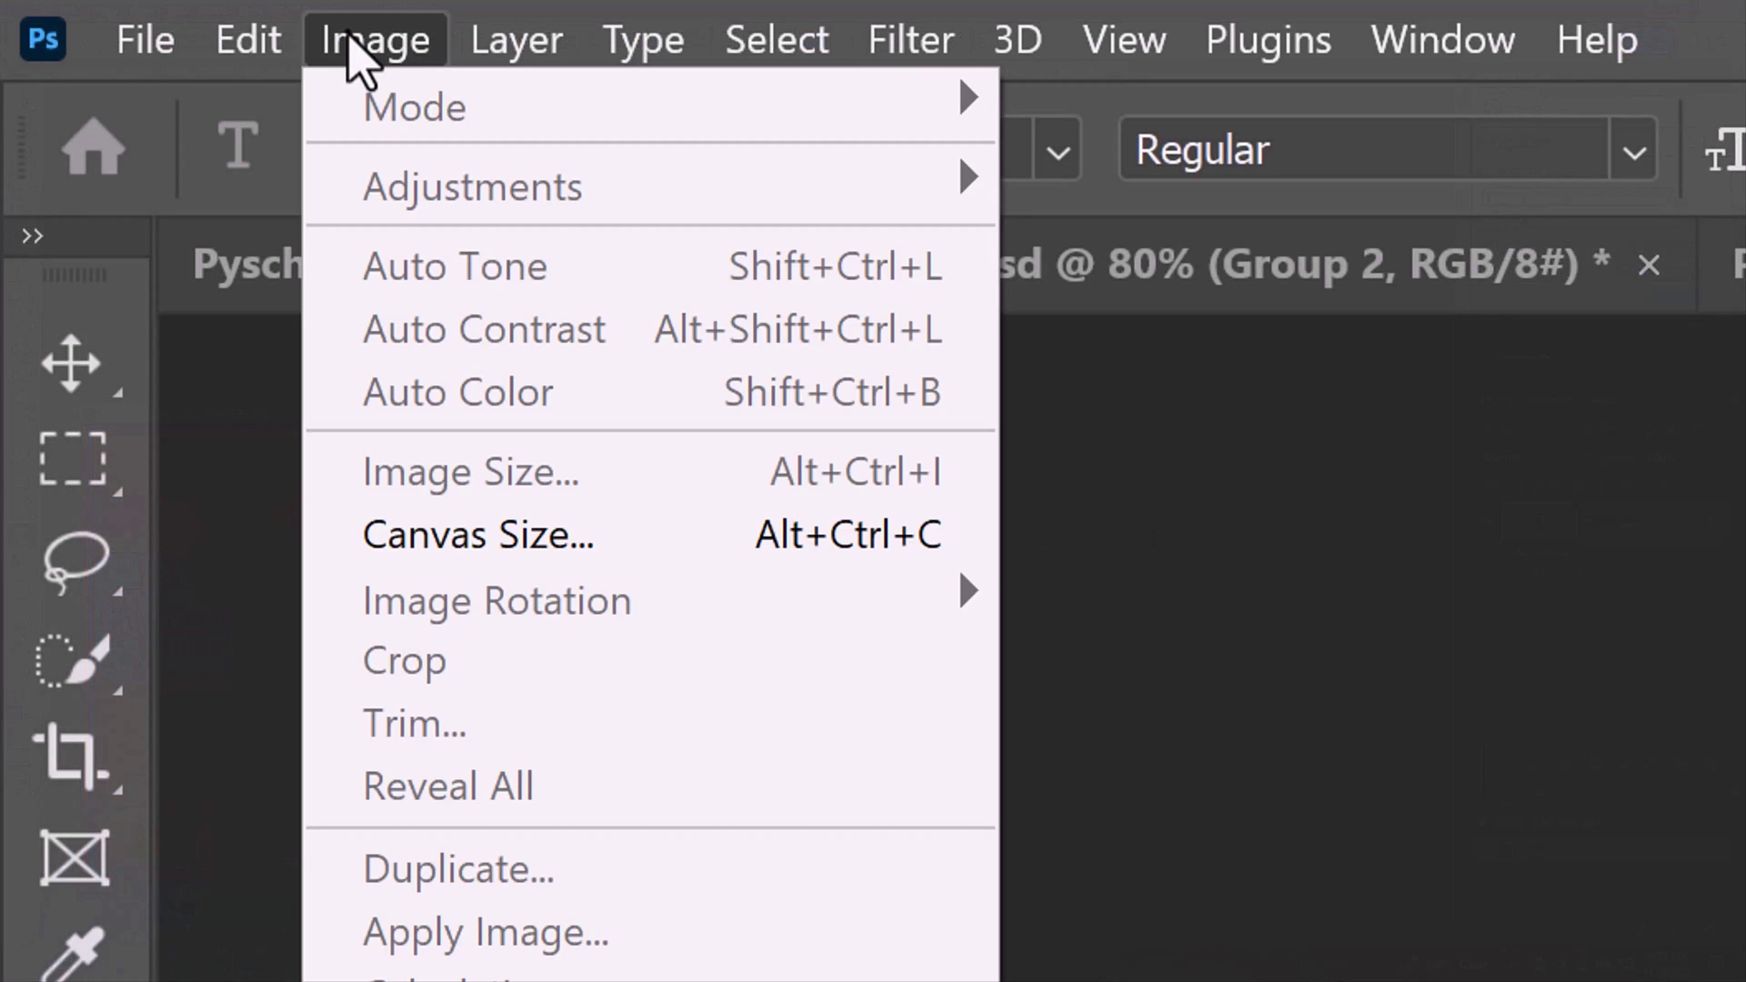
left_click(465, 540)
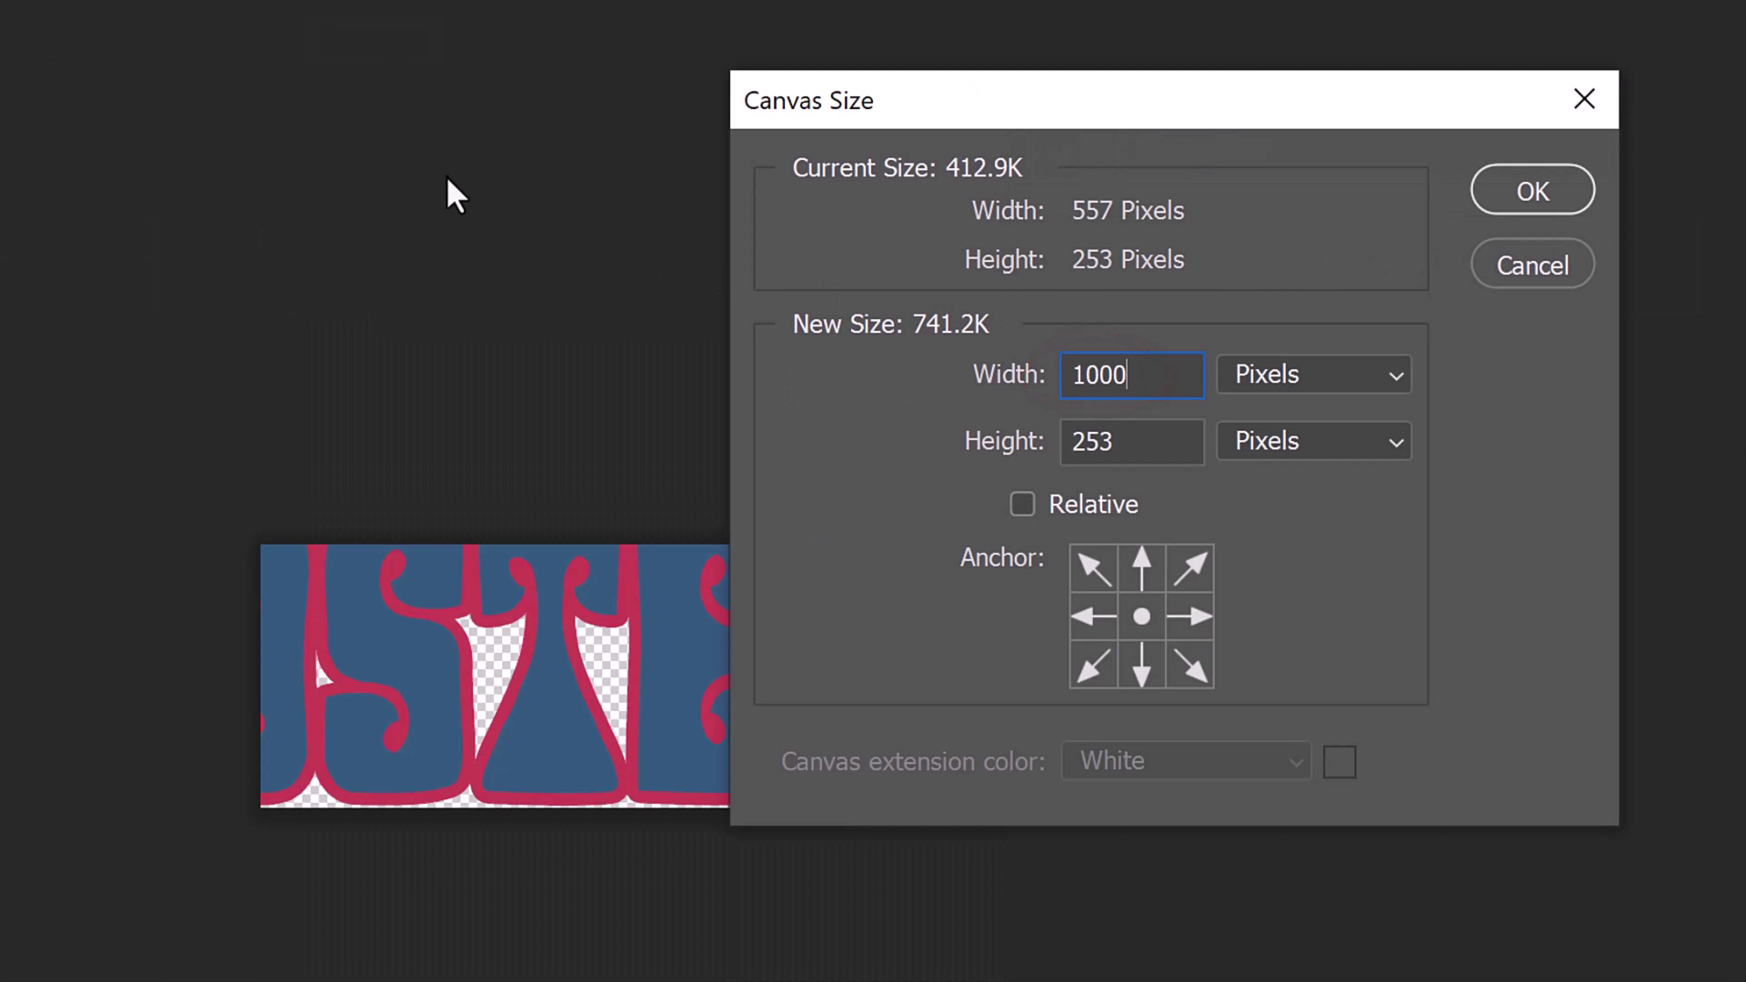
key("Return")
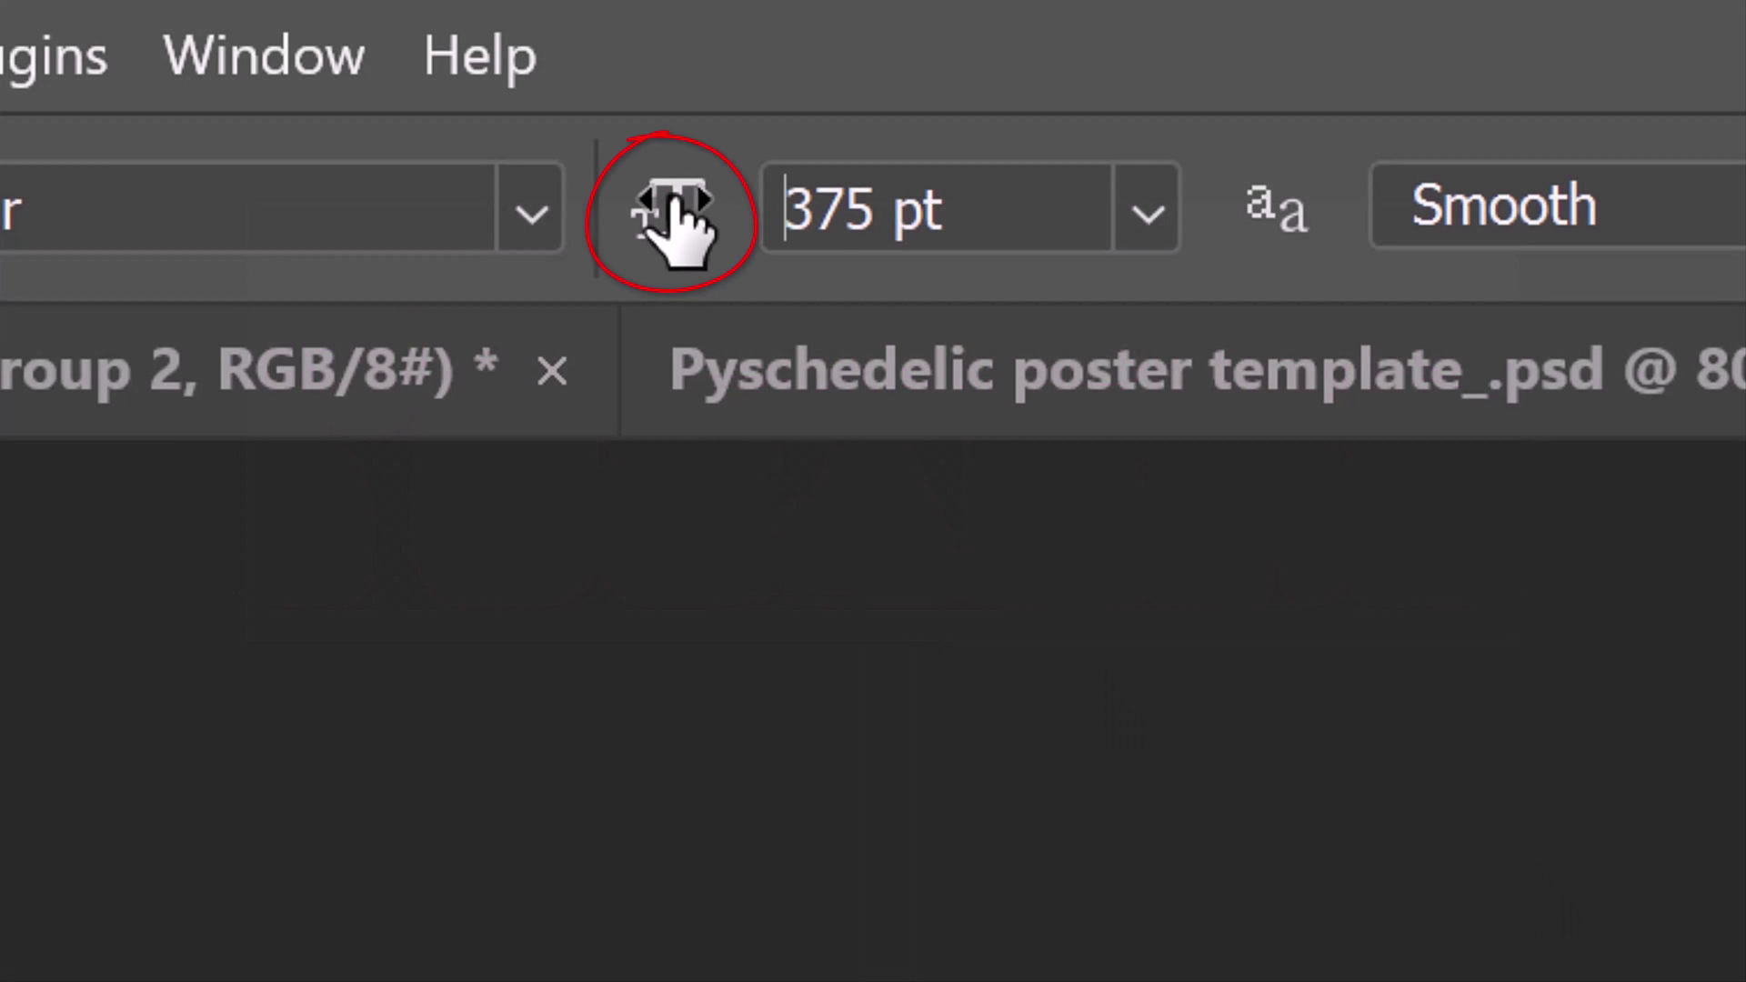
left_click_drag(676, 219, 328, 341)
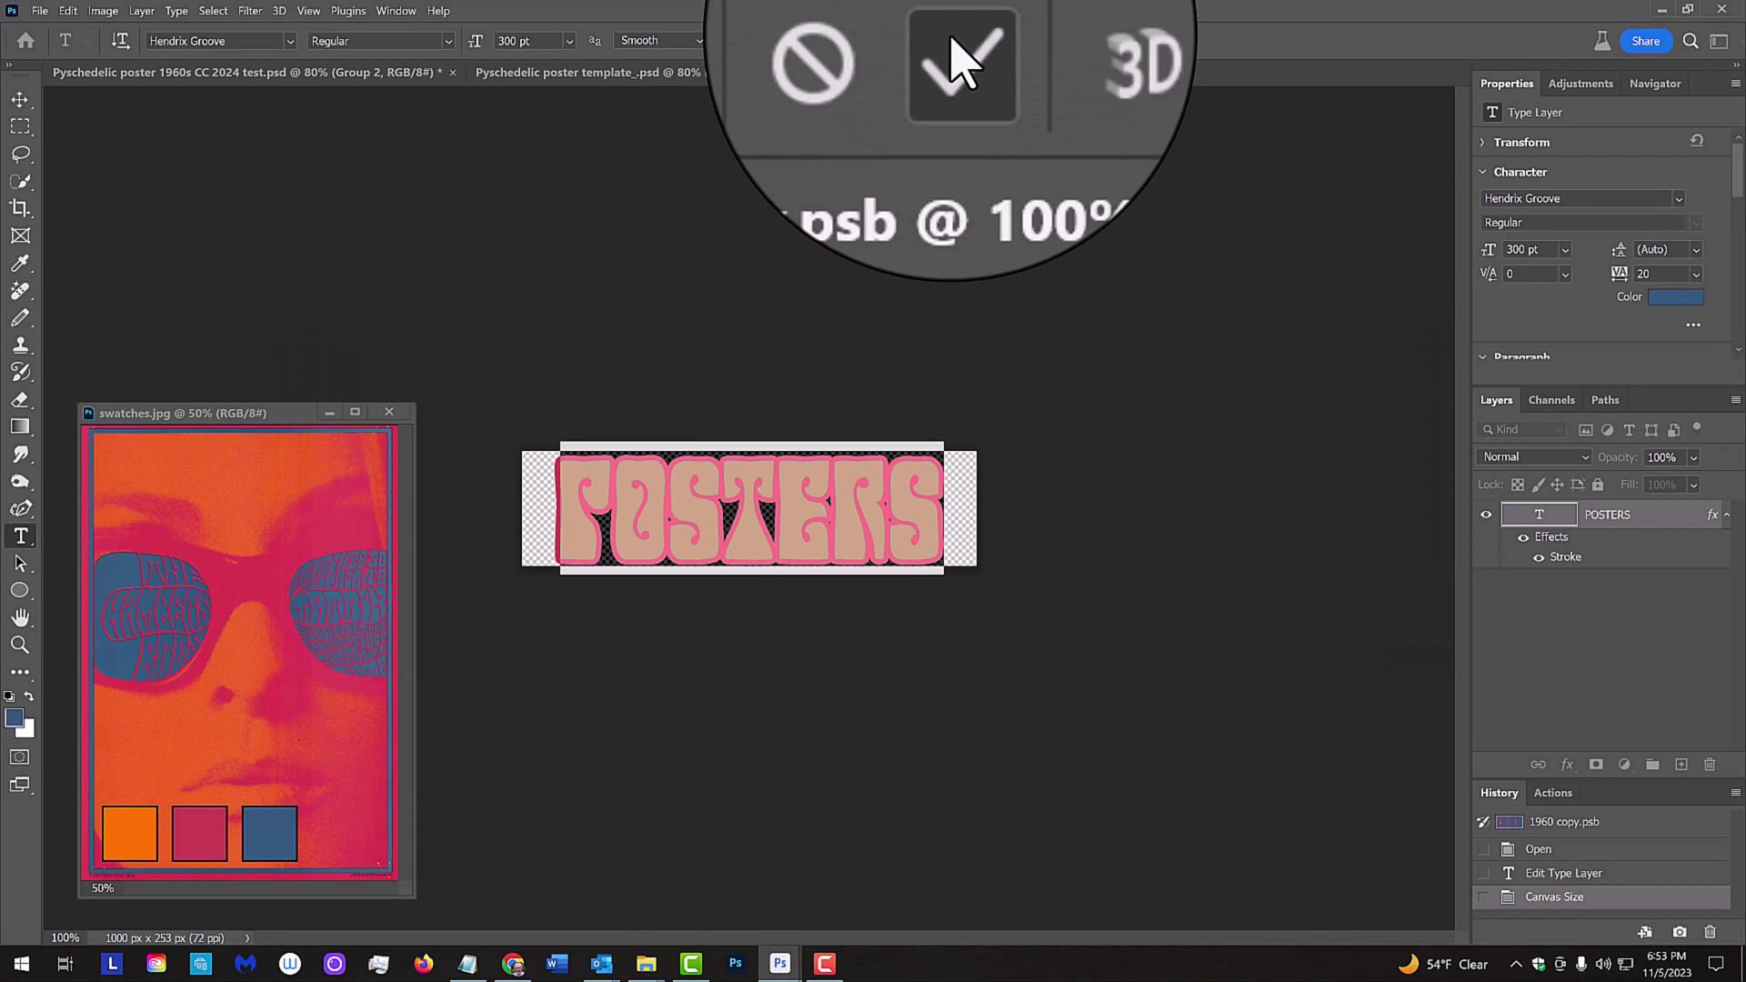
left_click(949, 35)
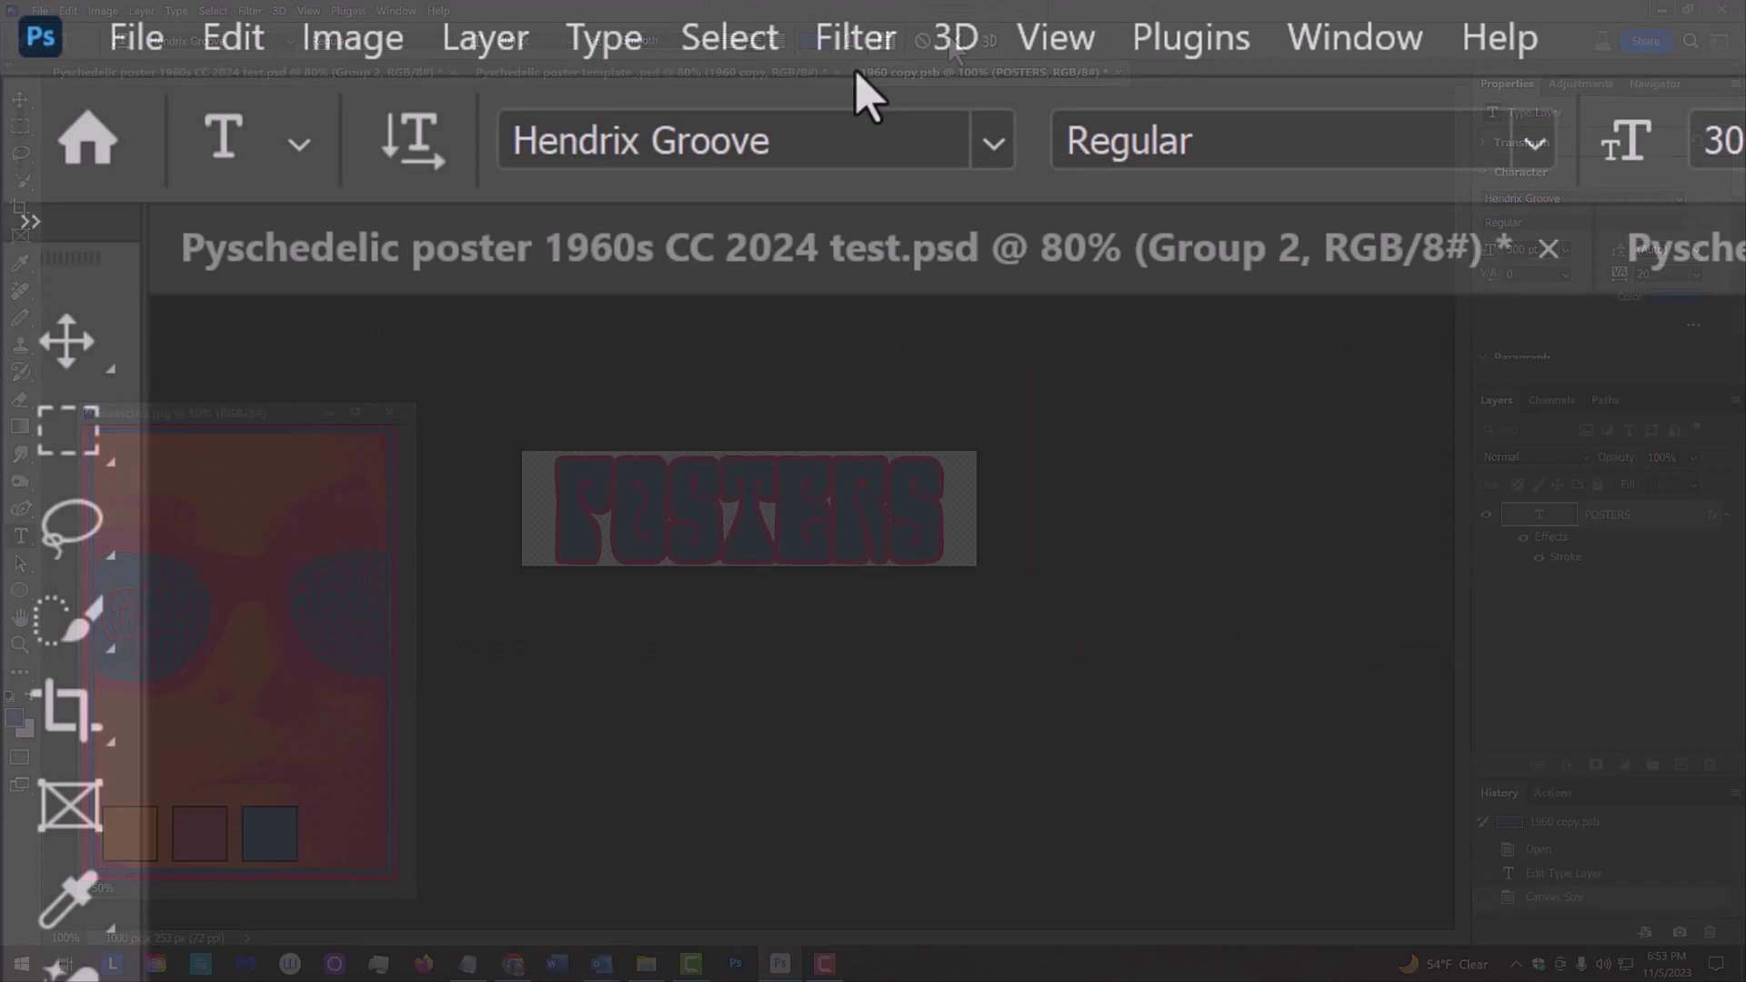
Trim the POSTERS canvas by transparent pixels, then close the .psb and save changes
left_click(358, 45)
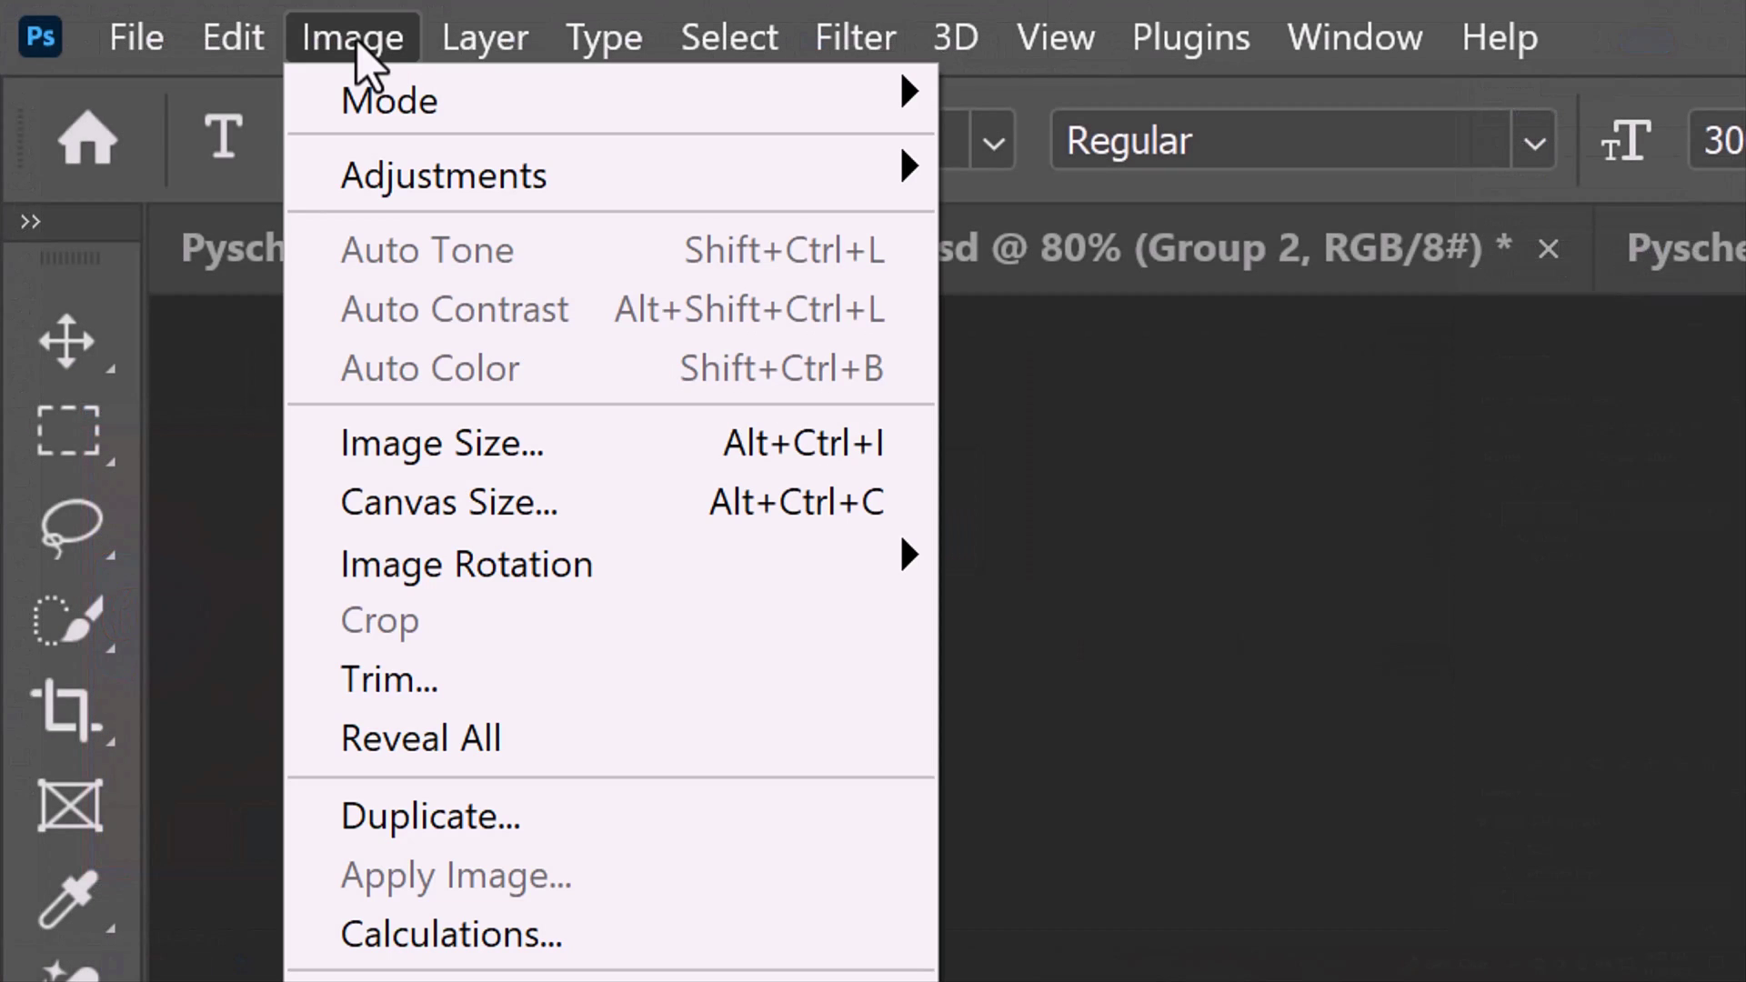
left_click(441, 682)
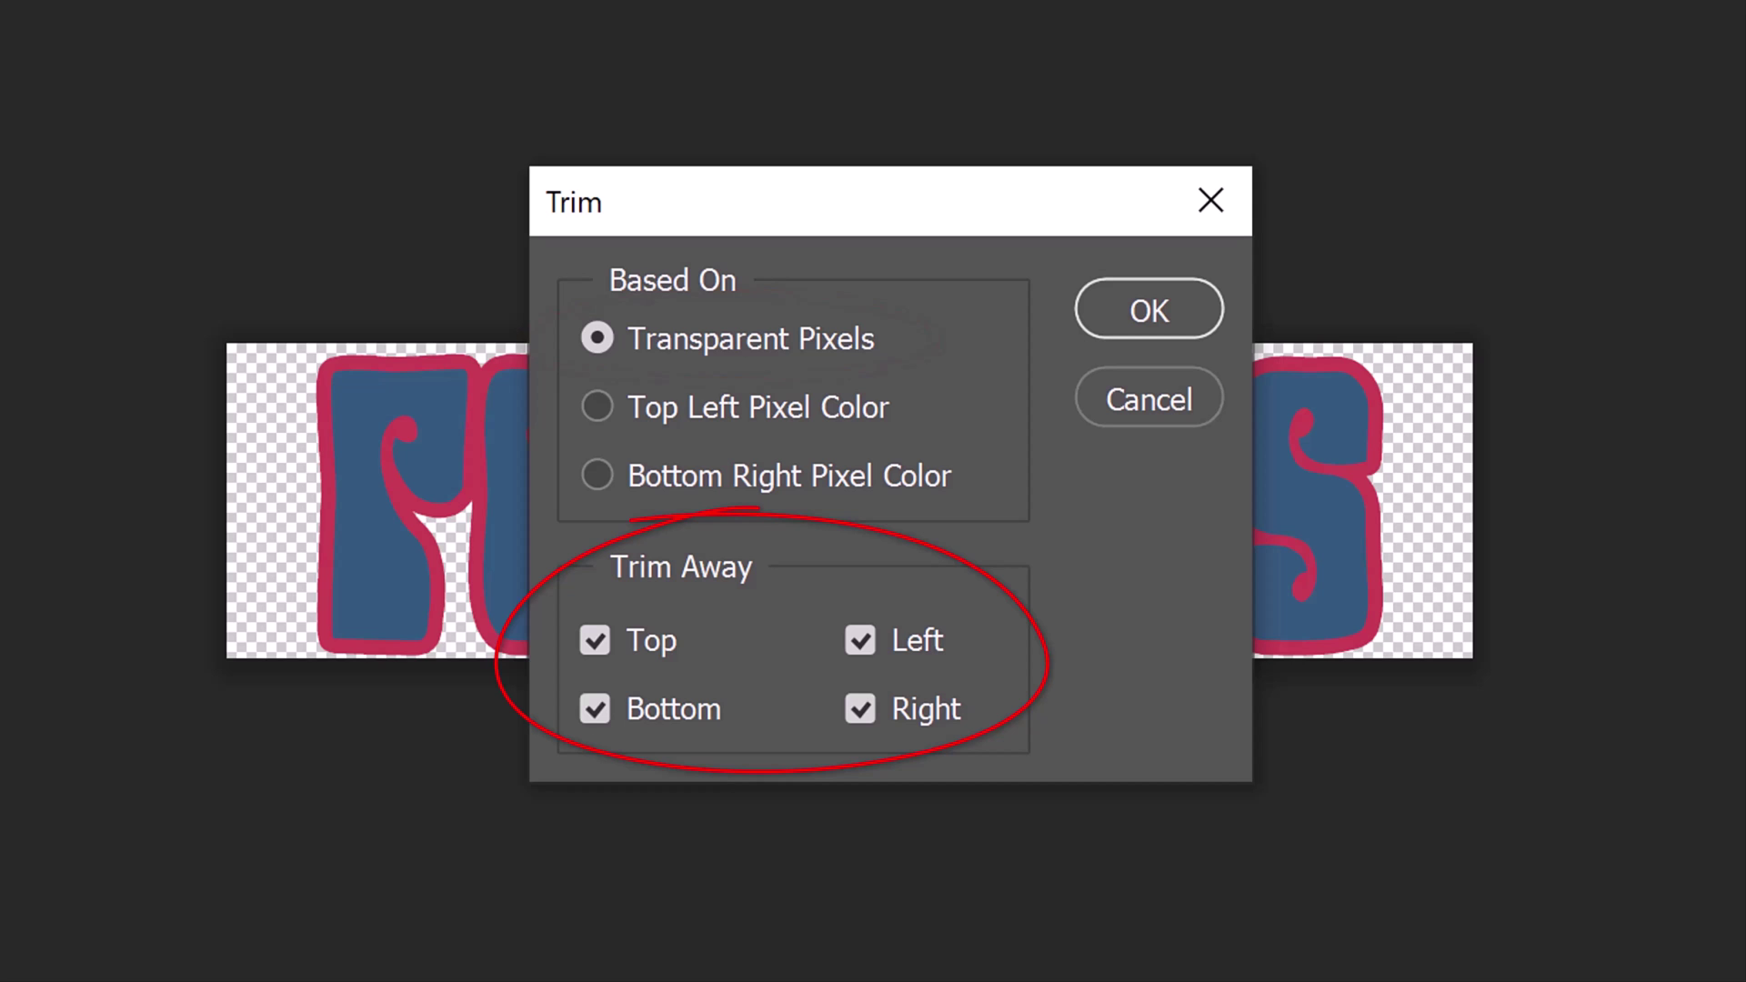
left_click(1121, 310)
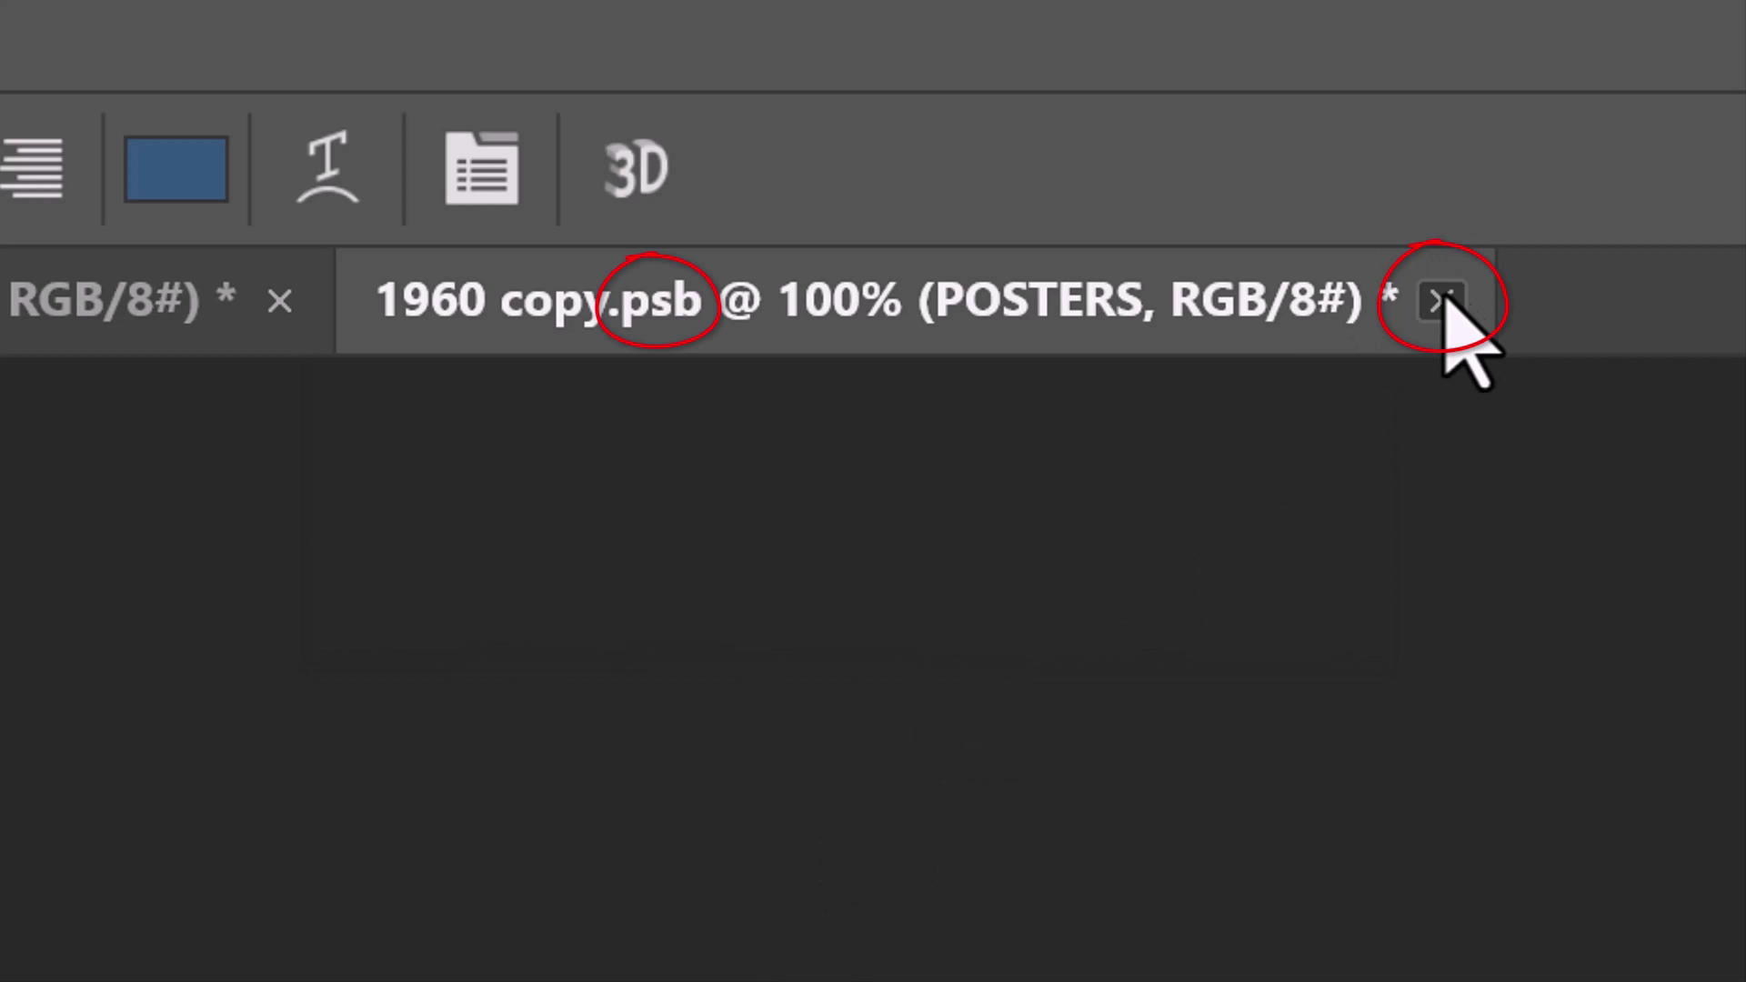
left_click(1447, 303)
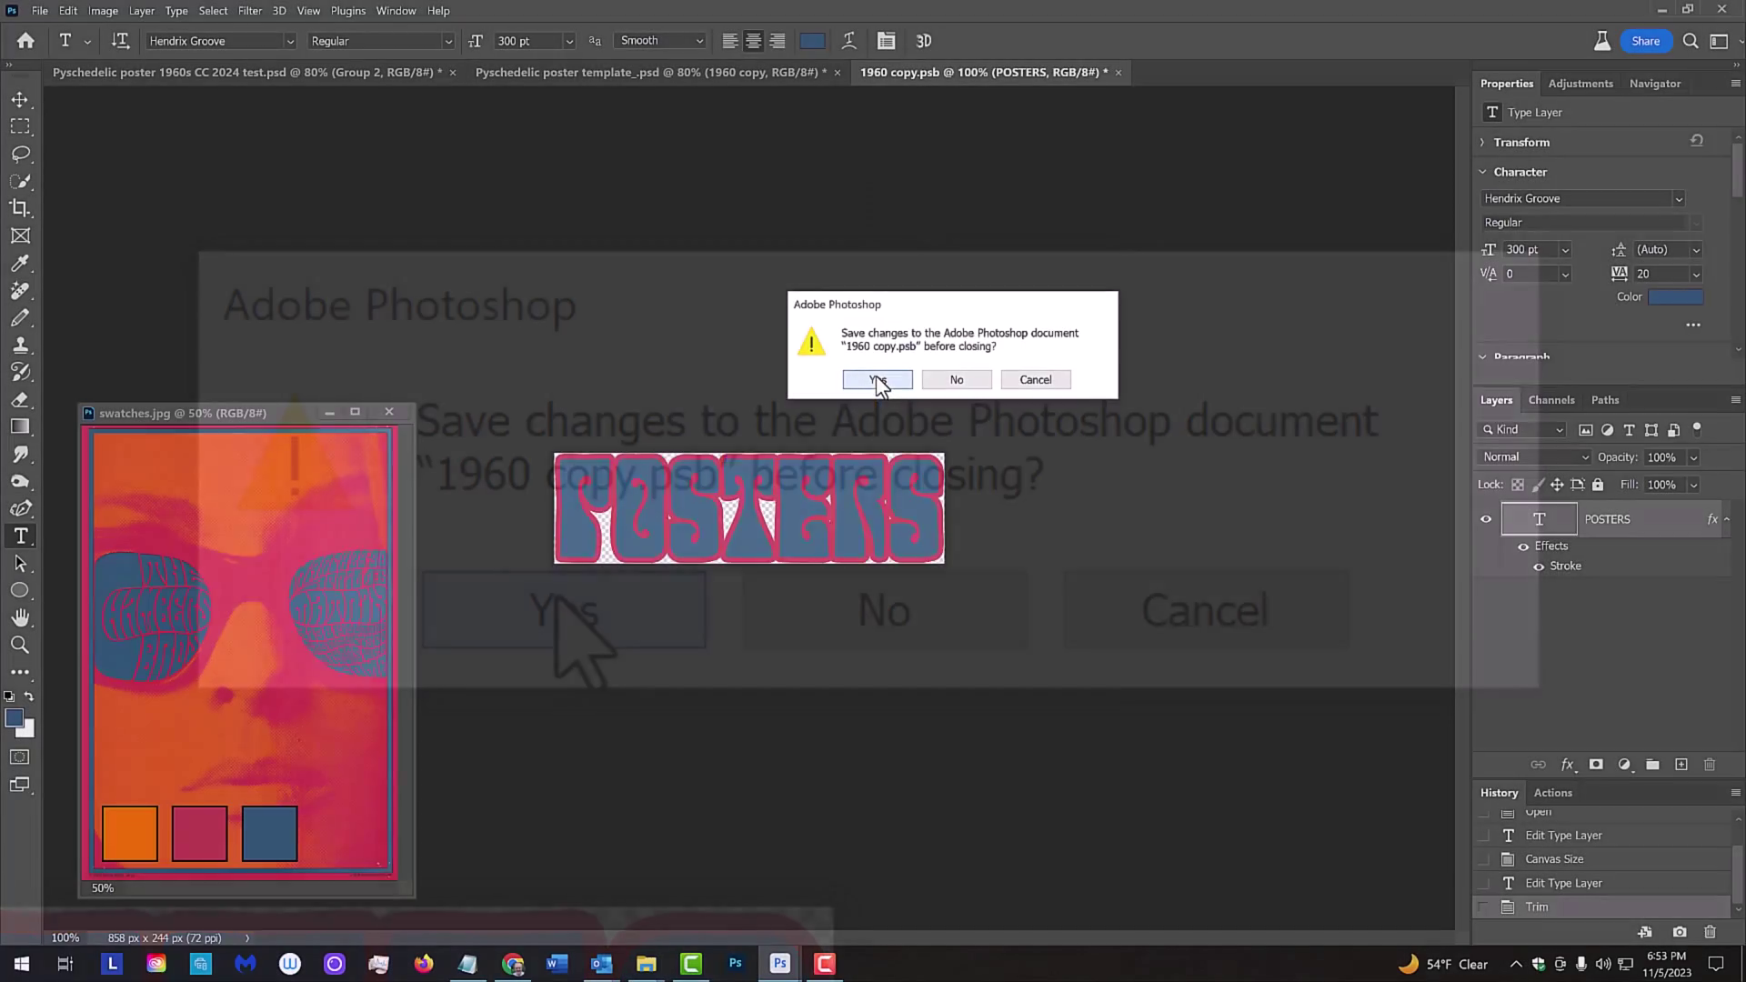
left_click(562, 602)
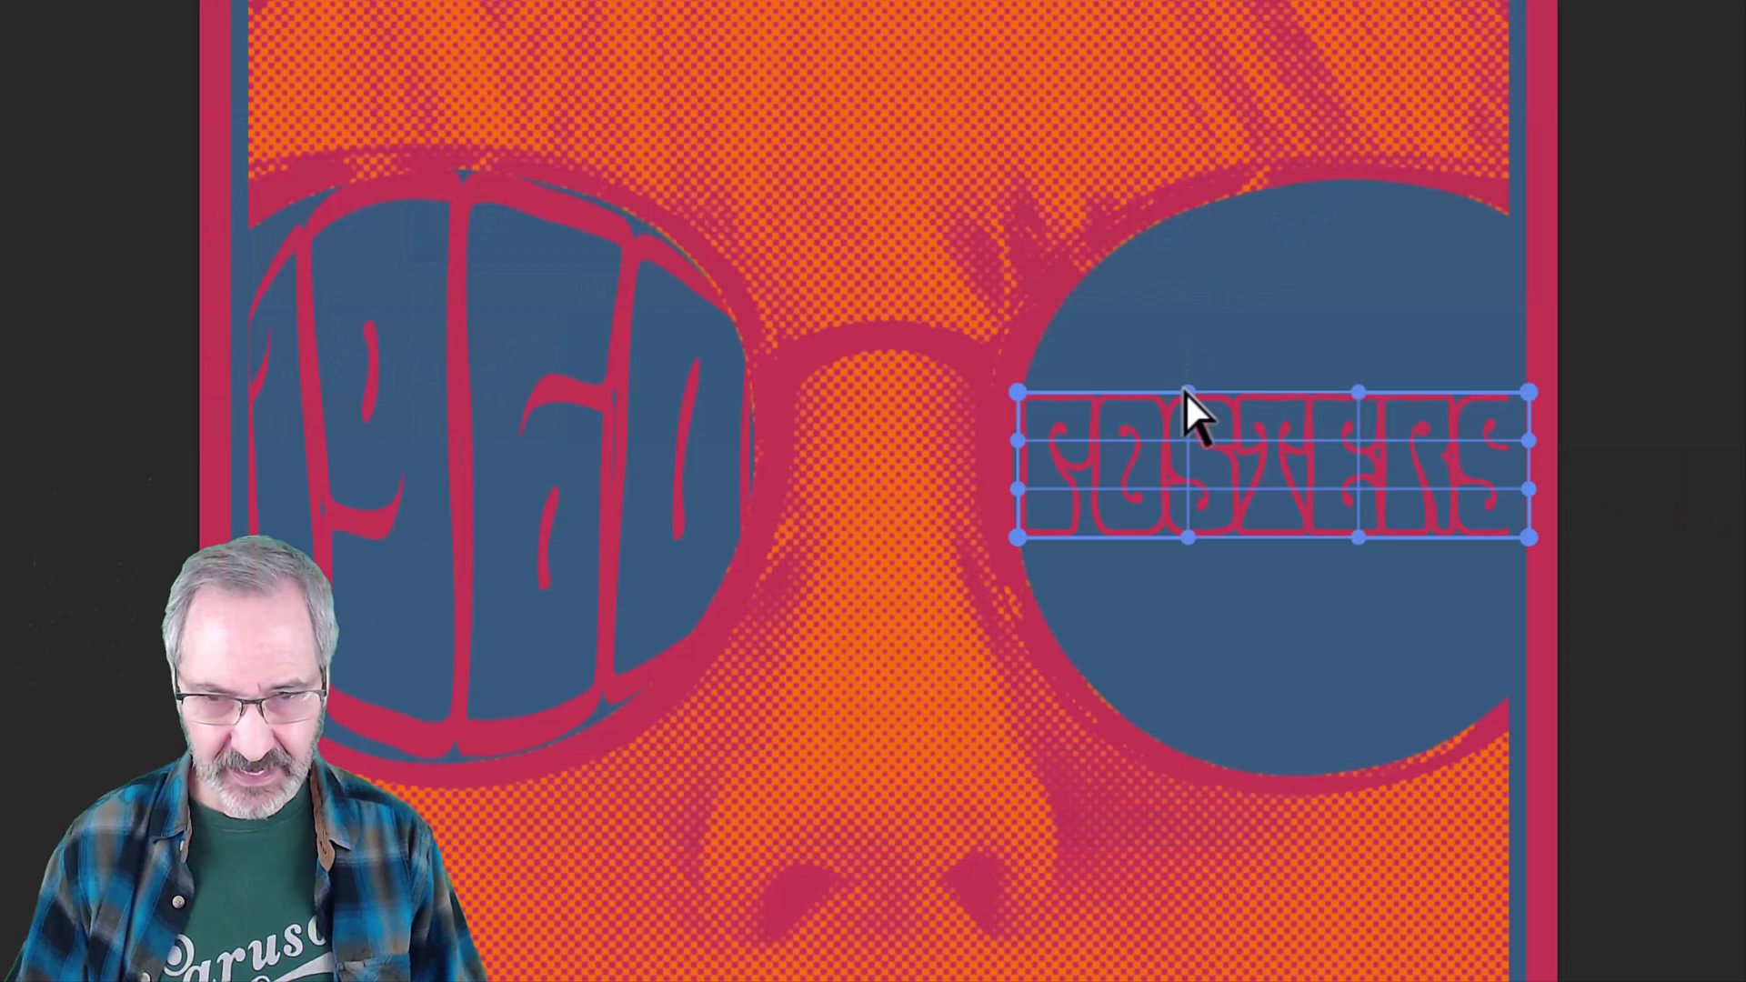
Warp POSTERS' top, bottom and right side to match the right lens outline
left_click_drag(1186, 391, 1187, 225)
left_click_drag(1186, 536, 1373, 593)
mouse_move(1528, 394)
left_mouse_down()
mouse_move(1397, 203)
mouse_move(1385, 118)
left_mouse_up()
mouse_move(1372, 776)
left_mouse_down()
mouse_move(1287, 810)
mouse_move(1306, 805)
left_mouse_up()
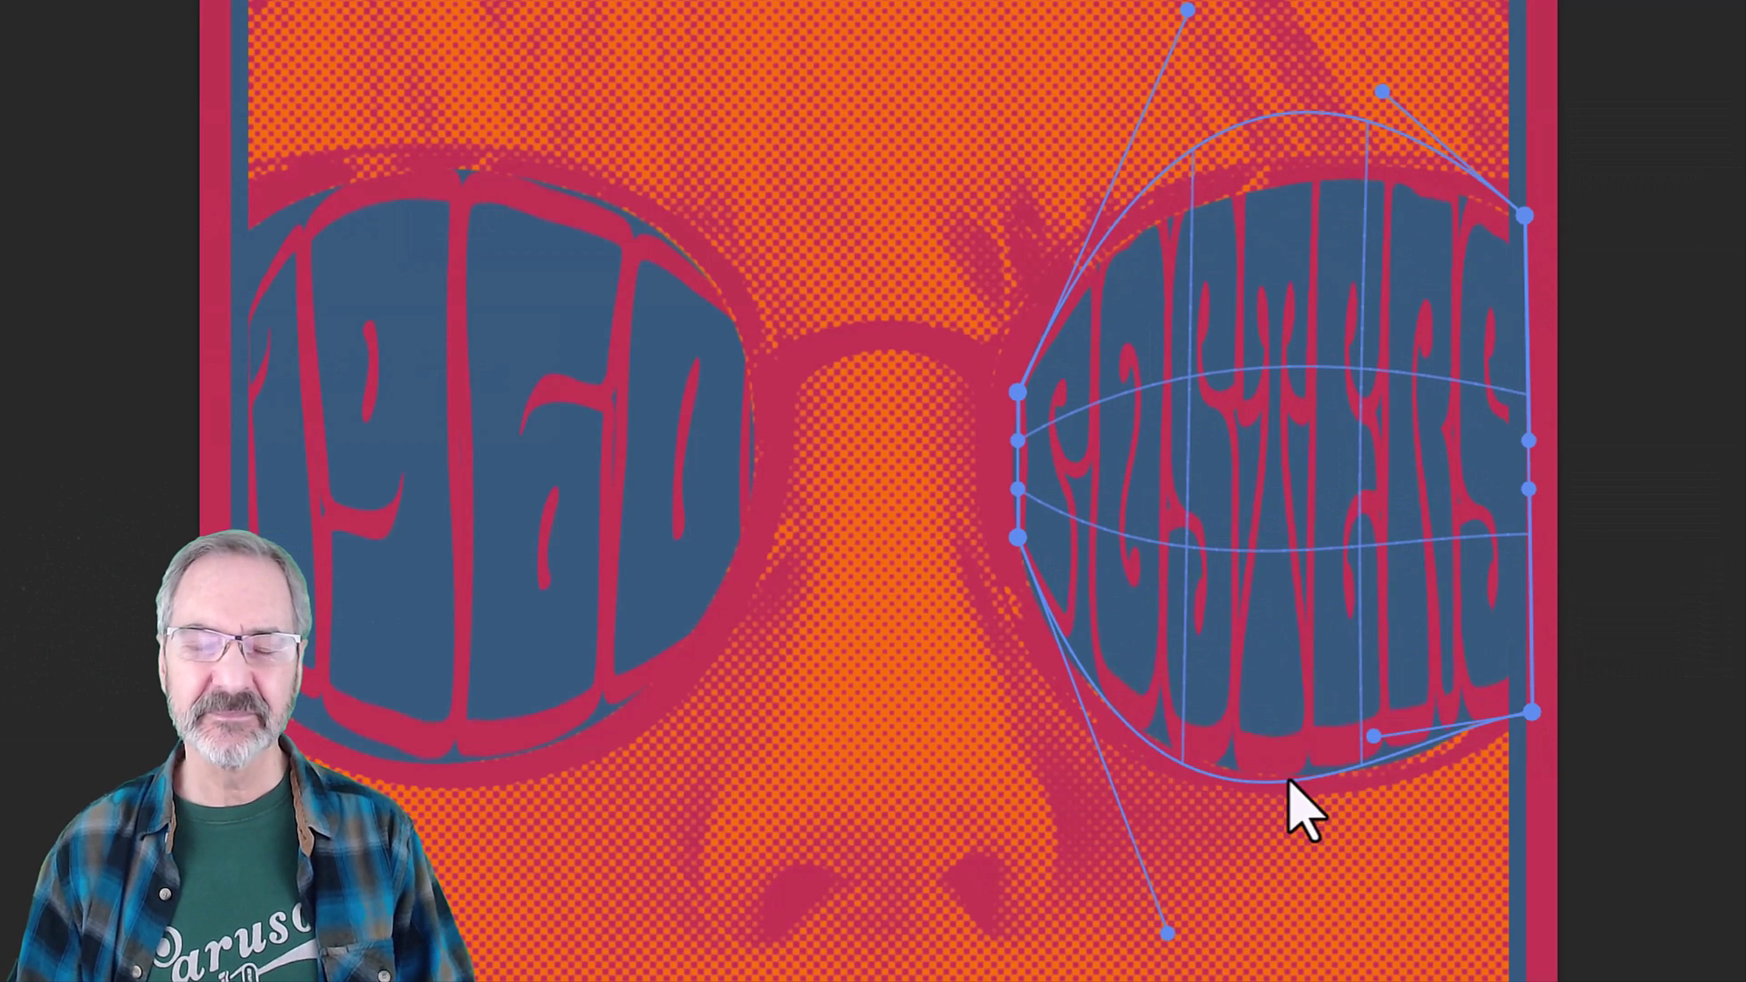
left_click_drag(1525, 215, 1503, 216)
left_click_drag(1532, 710, 1513, 742)
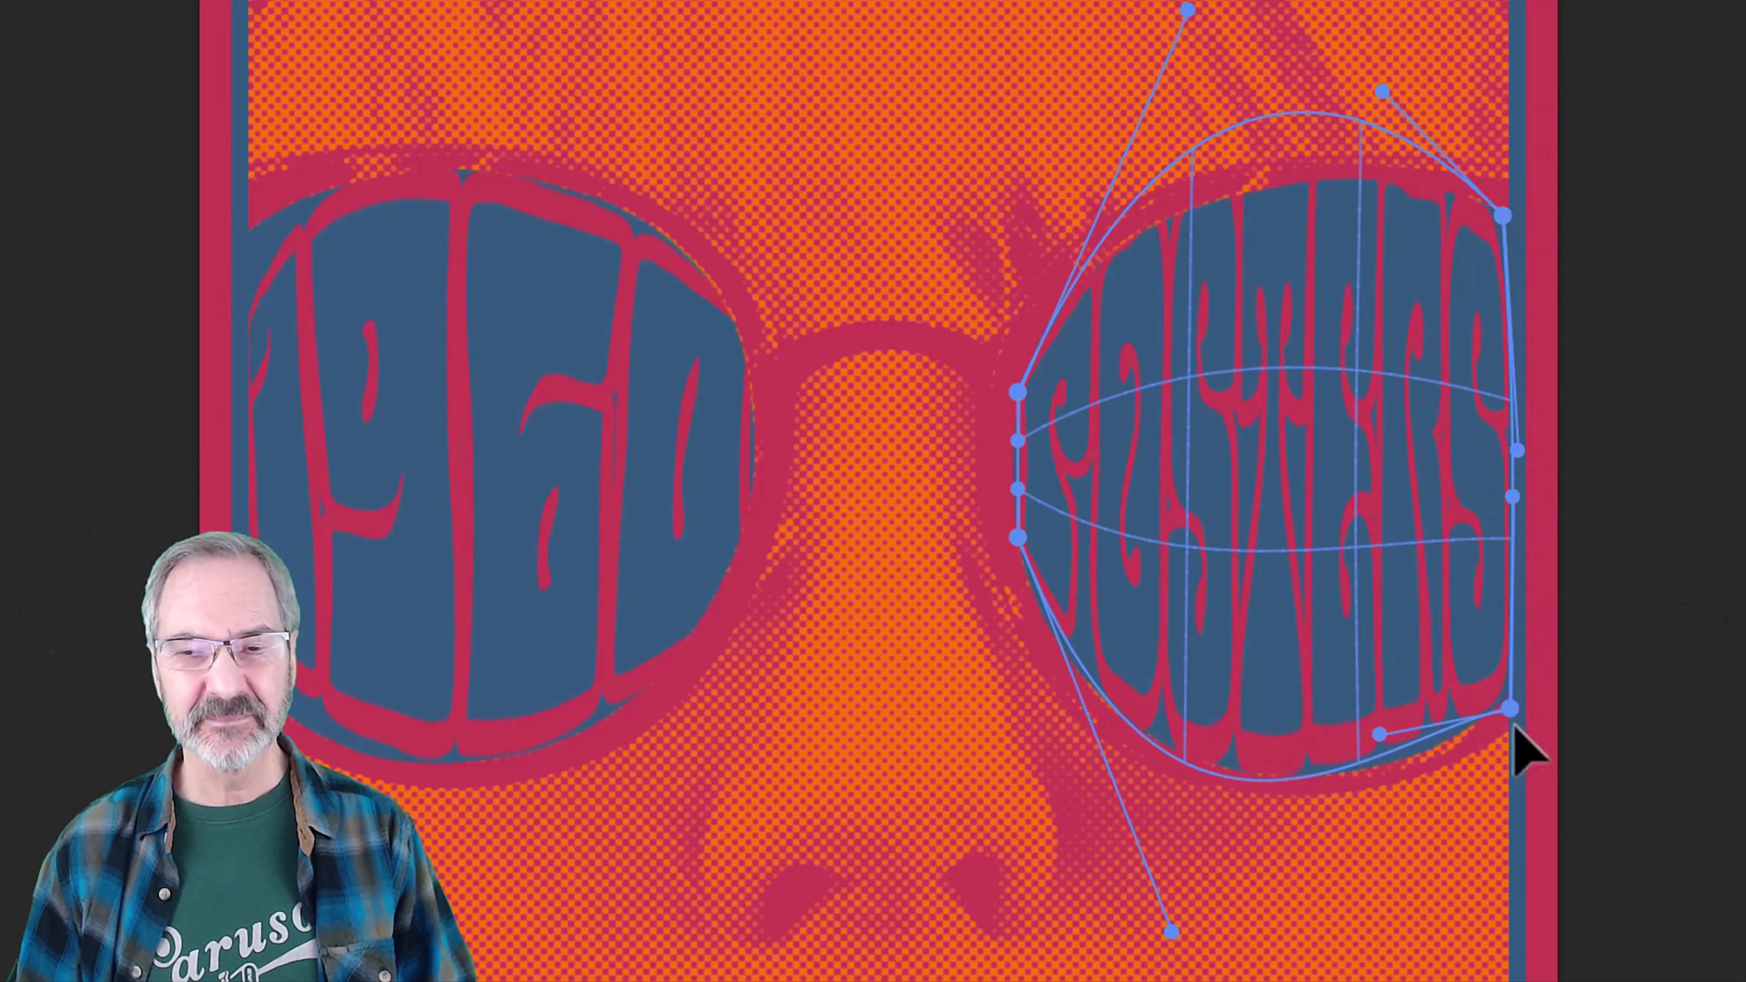